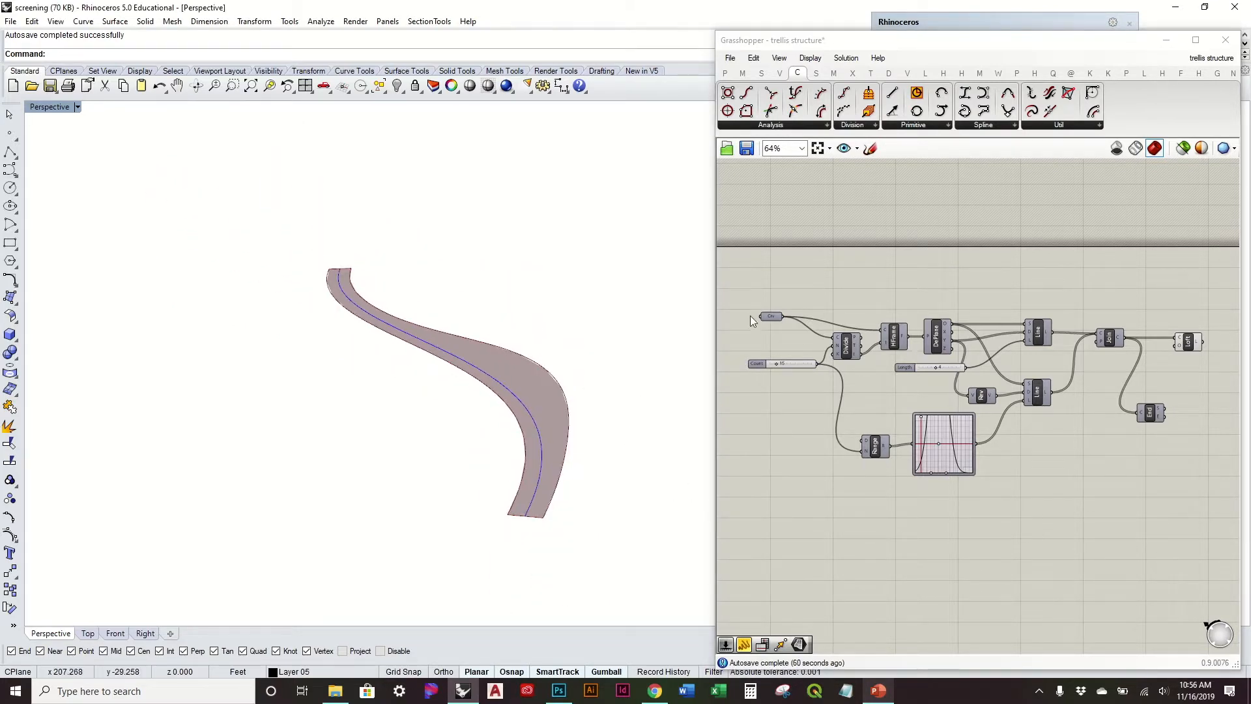
# Step: Narrow the peak of the 4:8 graph mapper's curve and shift it slightly toward the start of the range
pyautogui.moveTo(771, 316); pyautogui.dragTo(794, 320)
pyautogui.moveTo(623, 336); pyautogui.dragTo(606, 530, button='right')
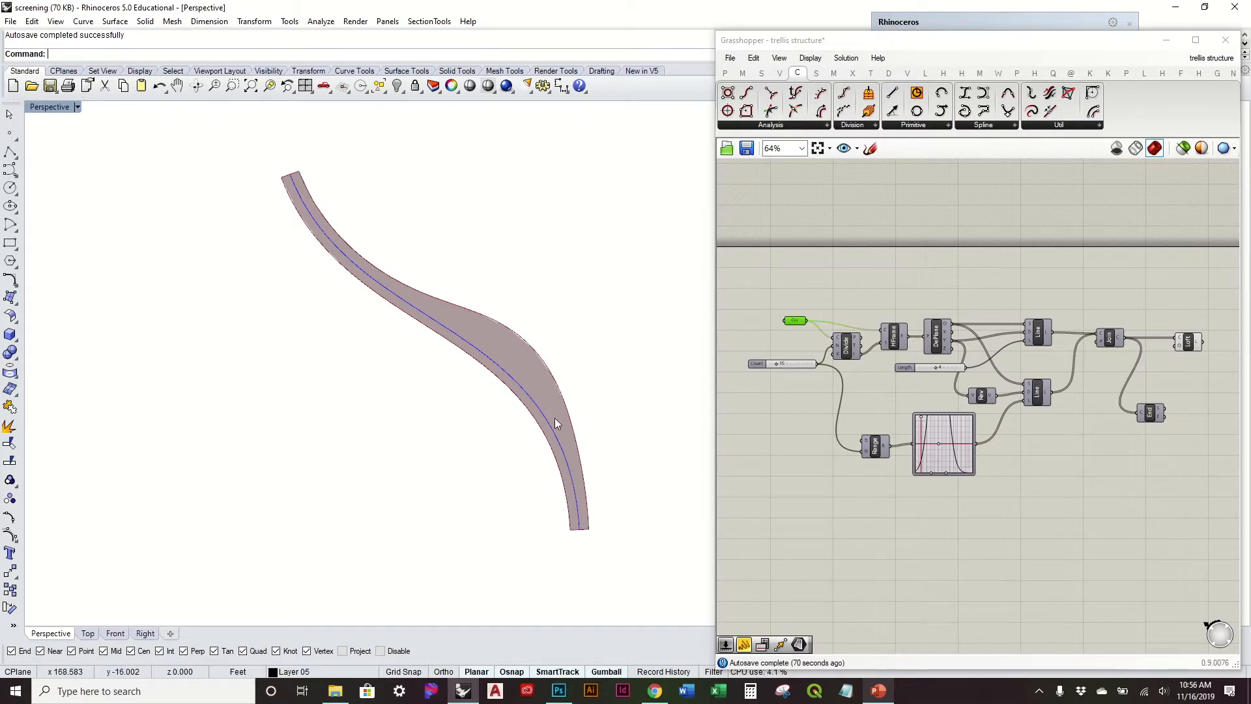
pyautogui.moveTo(556, 419); pyautogui.dragTo(592, 448, button='right')
pyautogui.scroll(6, 957, 451)
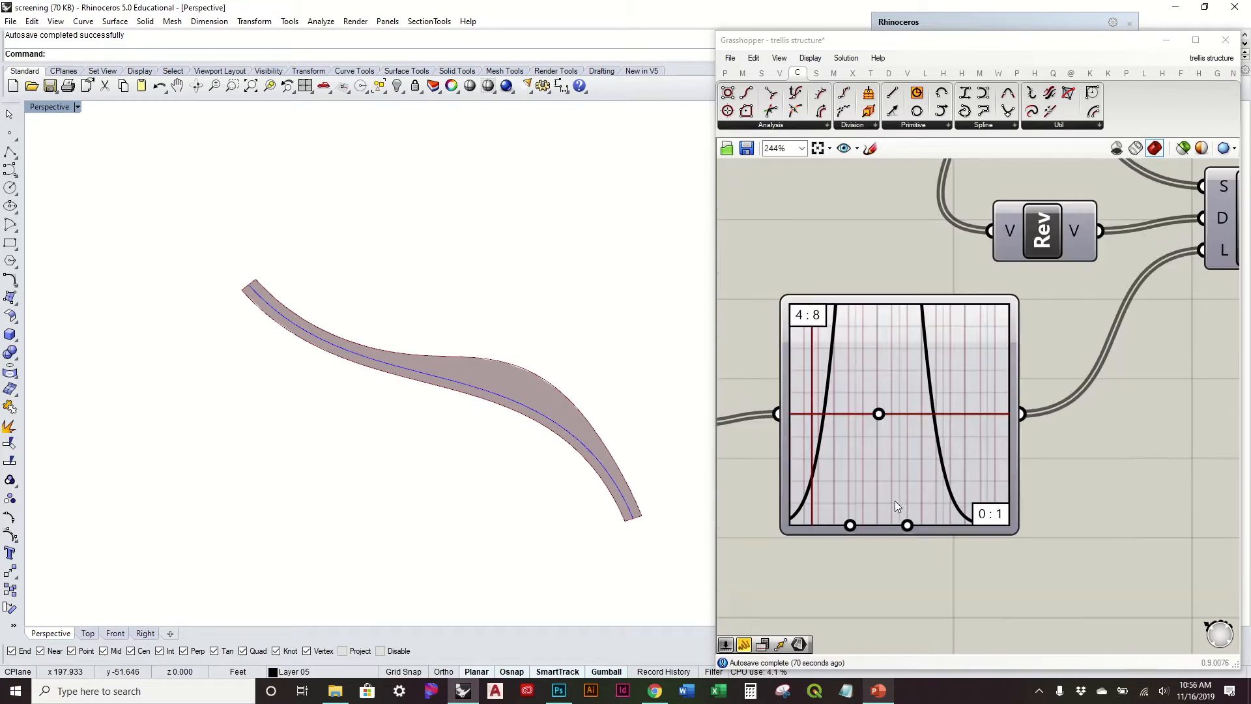
pyautogui.moveTo(908, 527); pyautogui.dragTo(899, 525)
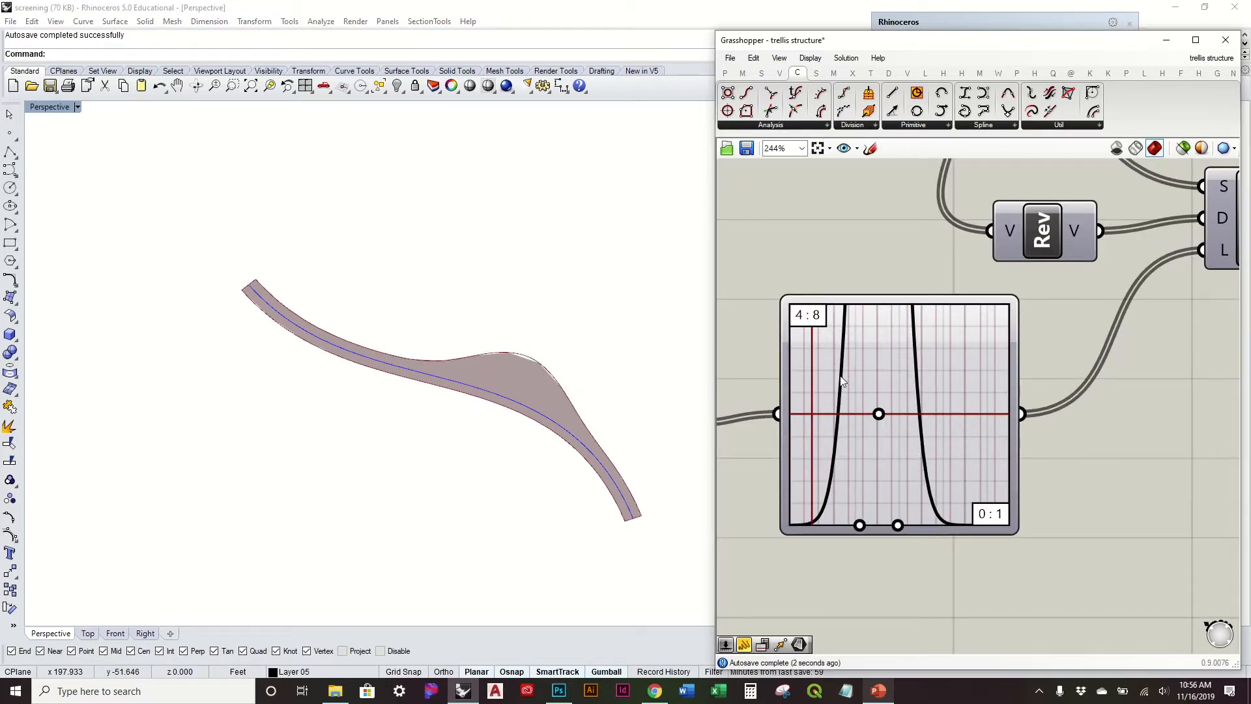
pyautogui.moveTo(875, 416)
pyautogui.mouseDown()
pyautogui.moveTo(911, 419)
pyautogui.moveTo(873, 422)
pyautogui.mouseUp()
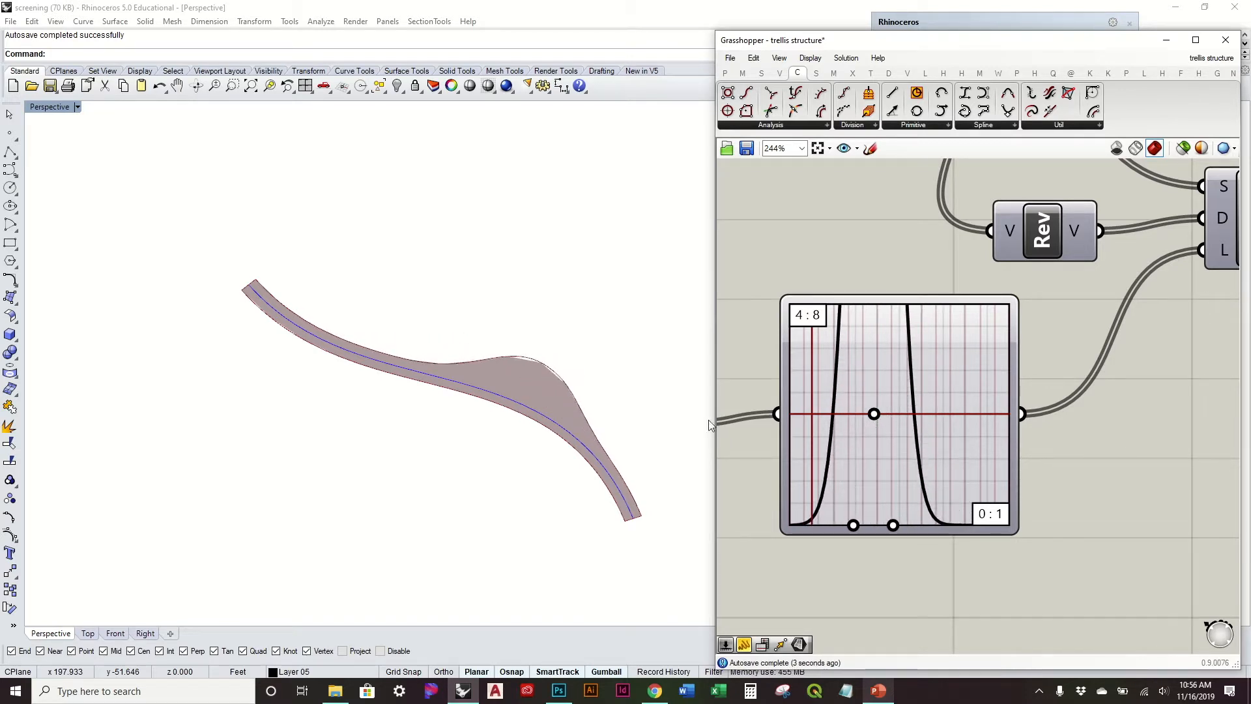
# Step: Examine the lofted surface and its widened bulge from several viewing angles
pyautogui.moveTo(641, 425); pyautogui.dragTo(567, 391, button='right')
pyautogui.moveTo(561, 337); pyautogui.dragTo(571, 428, button='right')
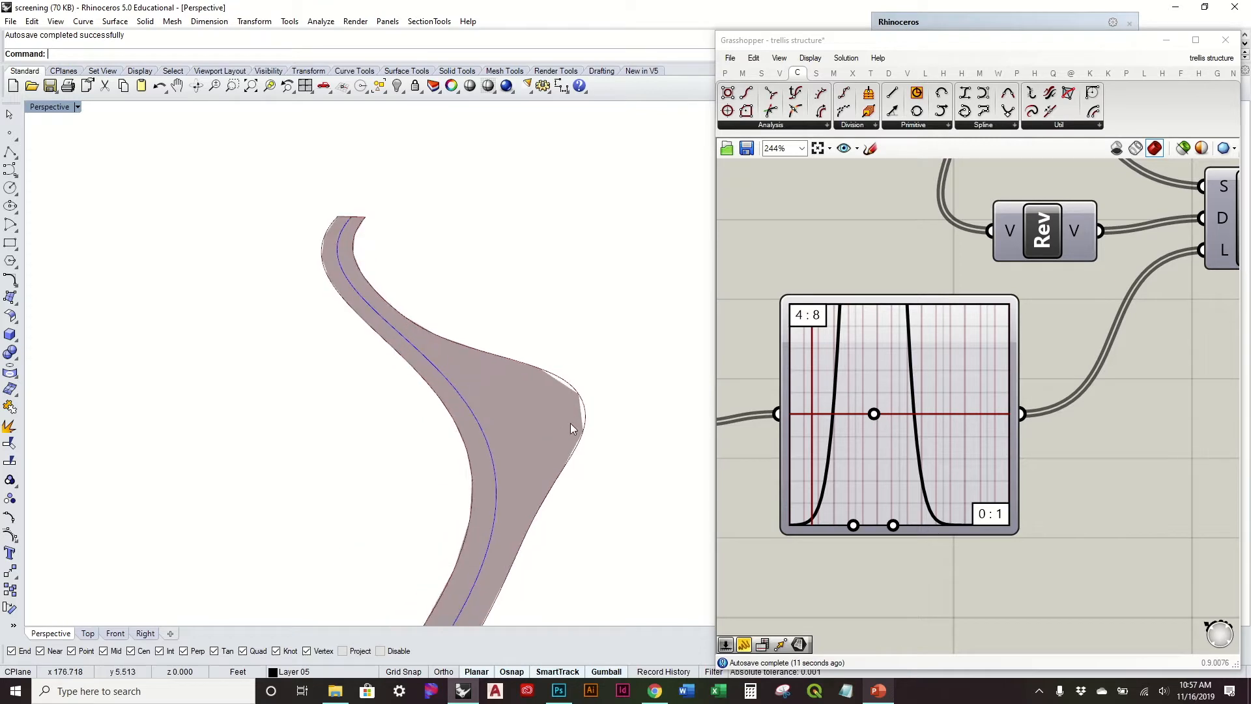
pyautogui.moveTo(499, 524); pyautogui.dragTo(515, 348, button='right')
pyautogui.moveTo(576, 500); pyautogui.dragTo(572, 473, button='right')
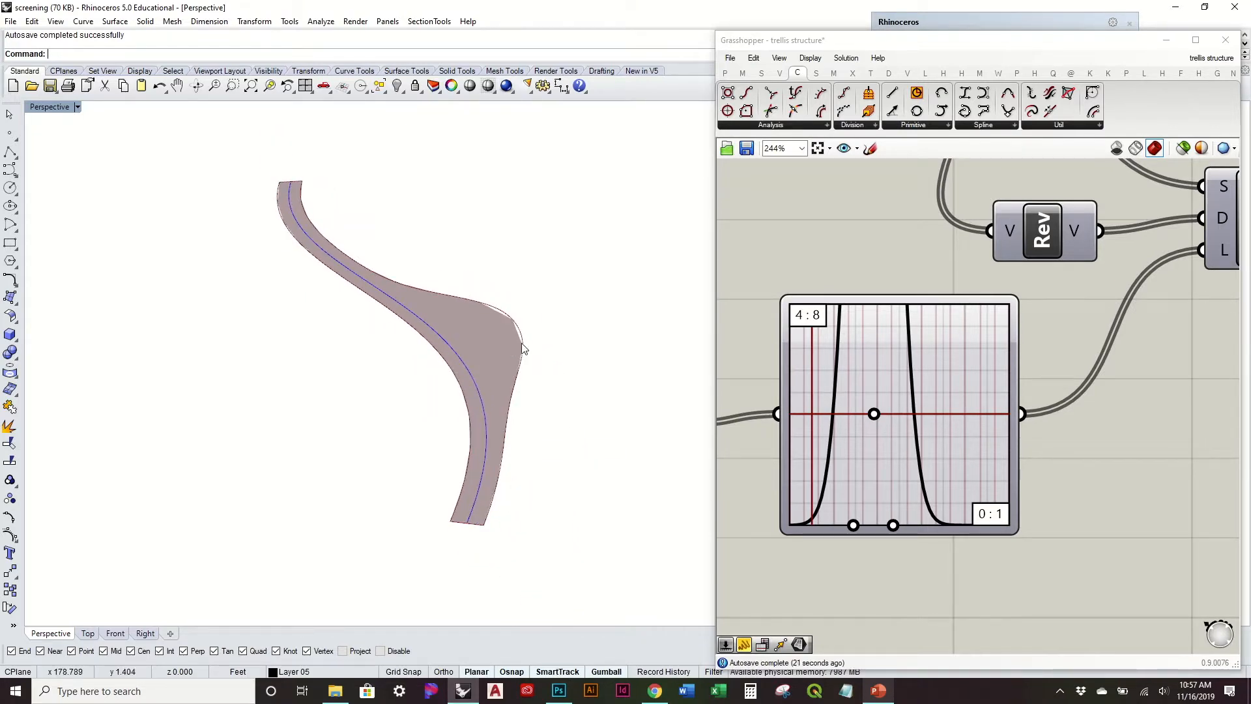
pyautogui.moveTo(491, 327); pyautogui.dragTo(502, 302, button='right')
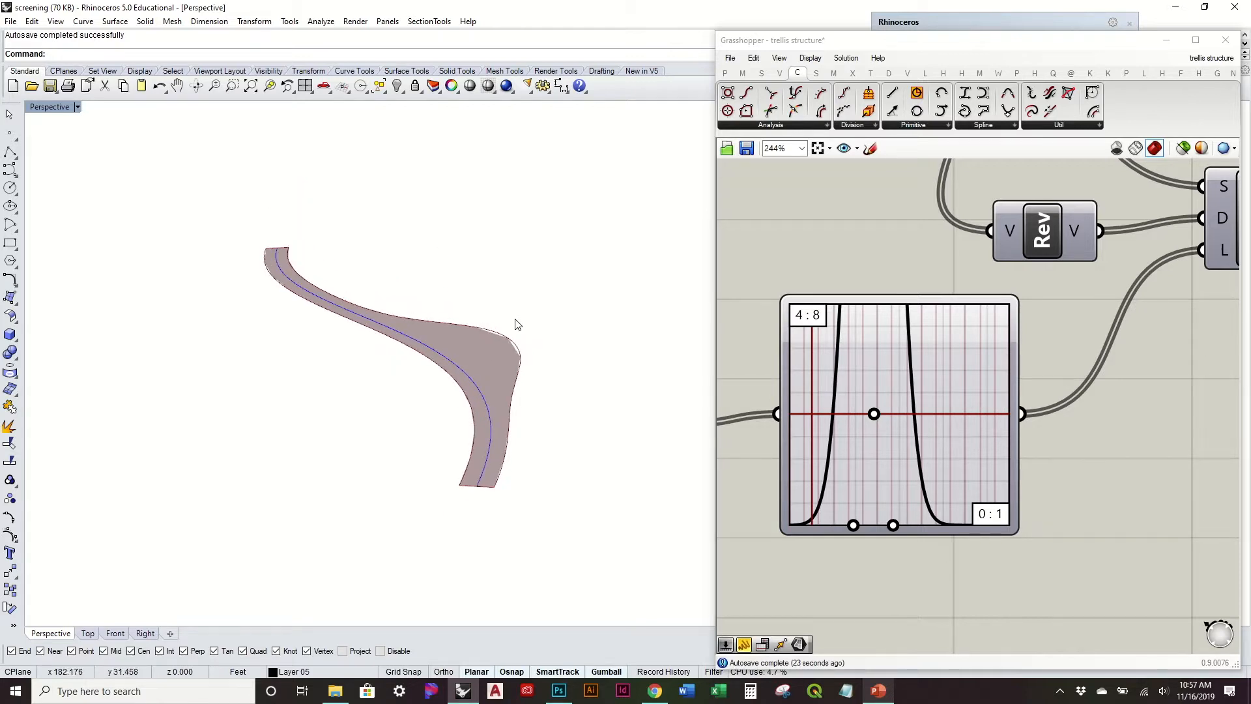
pyautogui.moveTo(530, 294); pyautogui.dragTo(550, 413, button='right')
pyautogui.scroll(-3, 1067, 406)
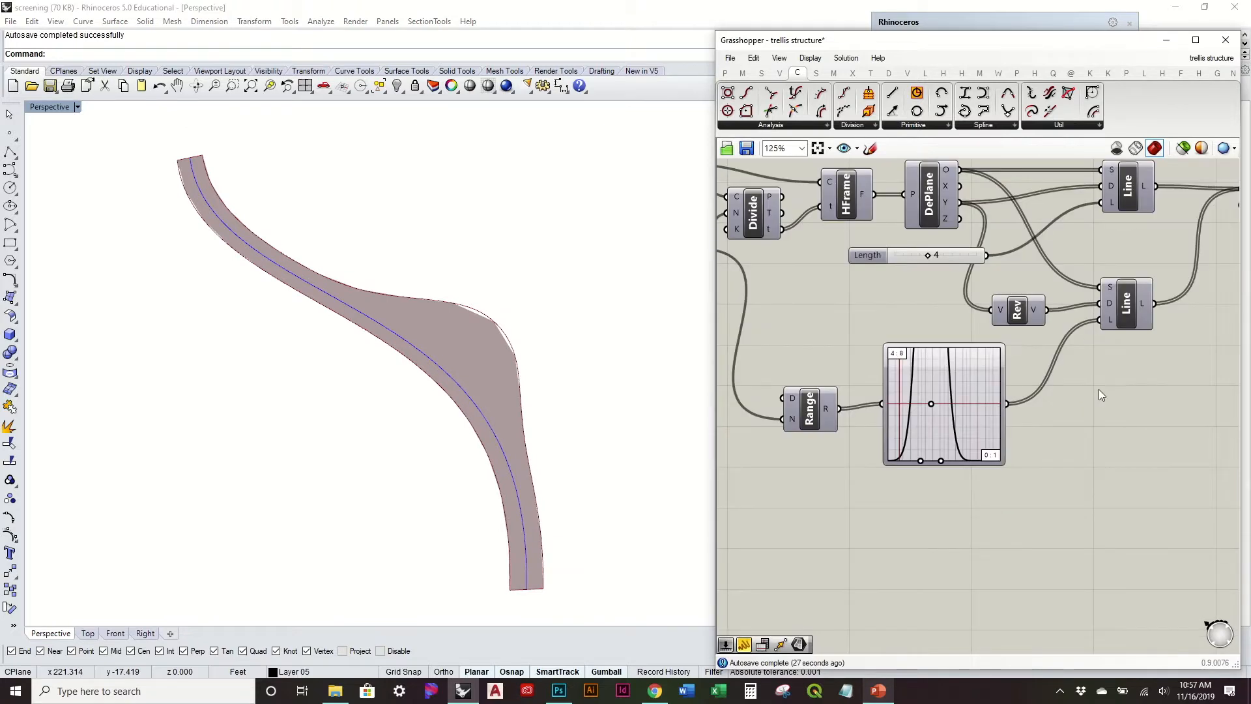
# Step: Add an Interpolate curve component and connect the End Points start output to its vertices input
pyautogui.moveTo(1098, 389); pyautogui.dragTo(943, 471, button='right')
pyautogui.moveTo(1103, 437); pyautogui.dragTo(828, 430, button='right')
pyautogui.click(902, 419)
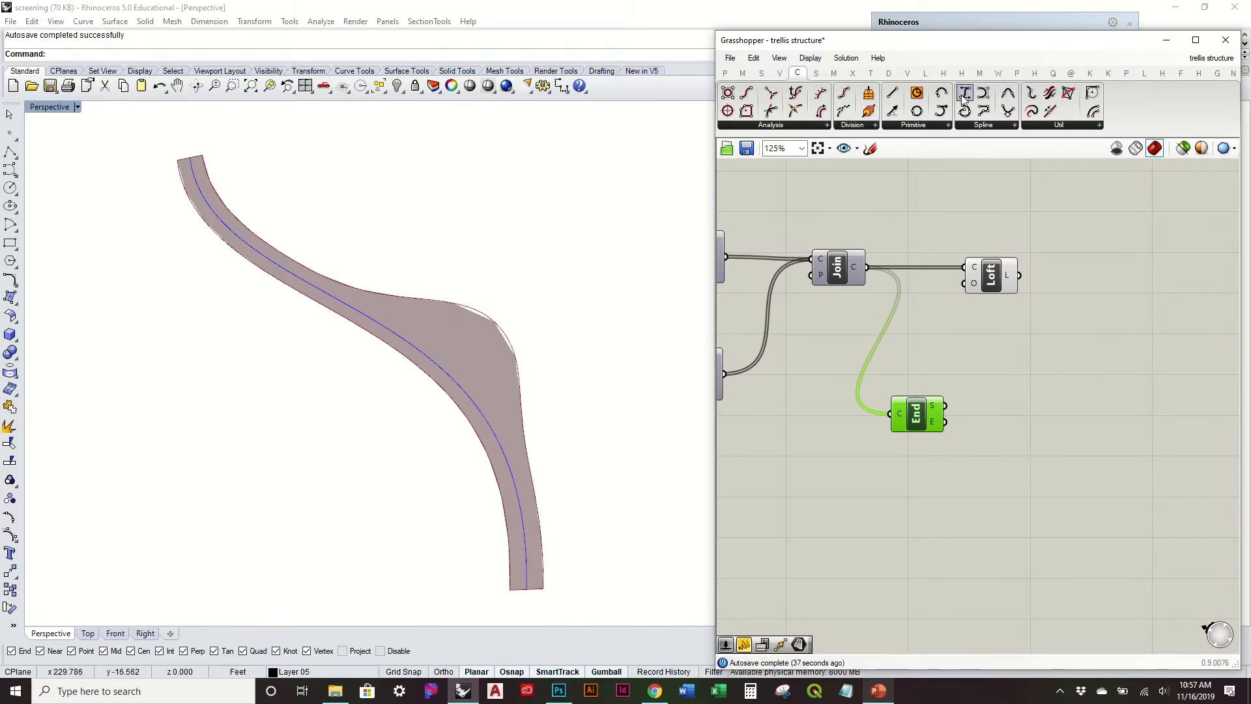
pyautogui.moveTo(965, 111); pyautogui.dragTo(1037, 411)
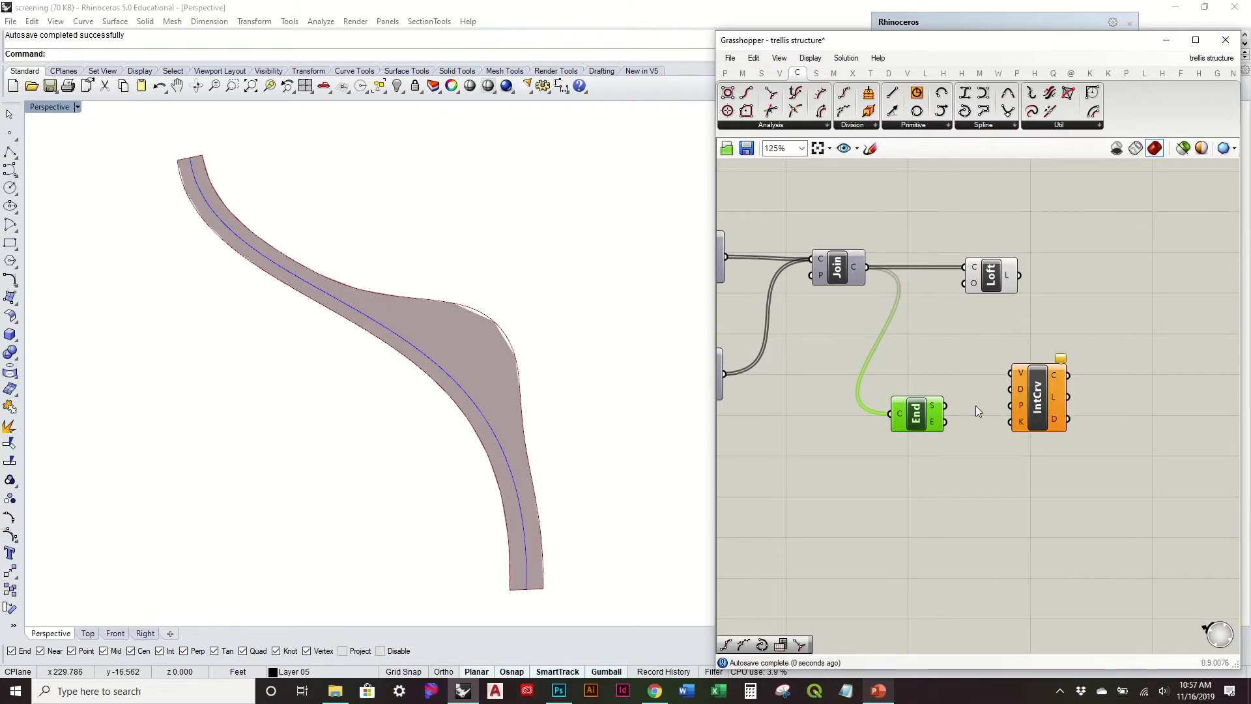
pyautogui.moveTo(942, 407); pyautogui.dragTo(1040, 399)
# Step: Turn off the preview of the Loft component so only the curves are displayed
pyautogui.click(1003, 274)
pyautogui.rightClick(1000, 272)
pyautogui.click(1030, 298)
pyautogui.click(1042, 407)
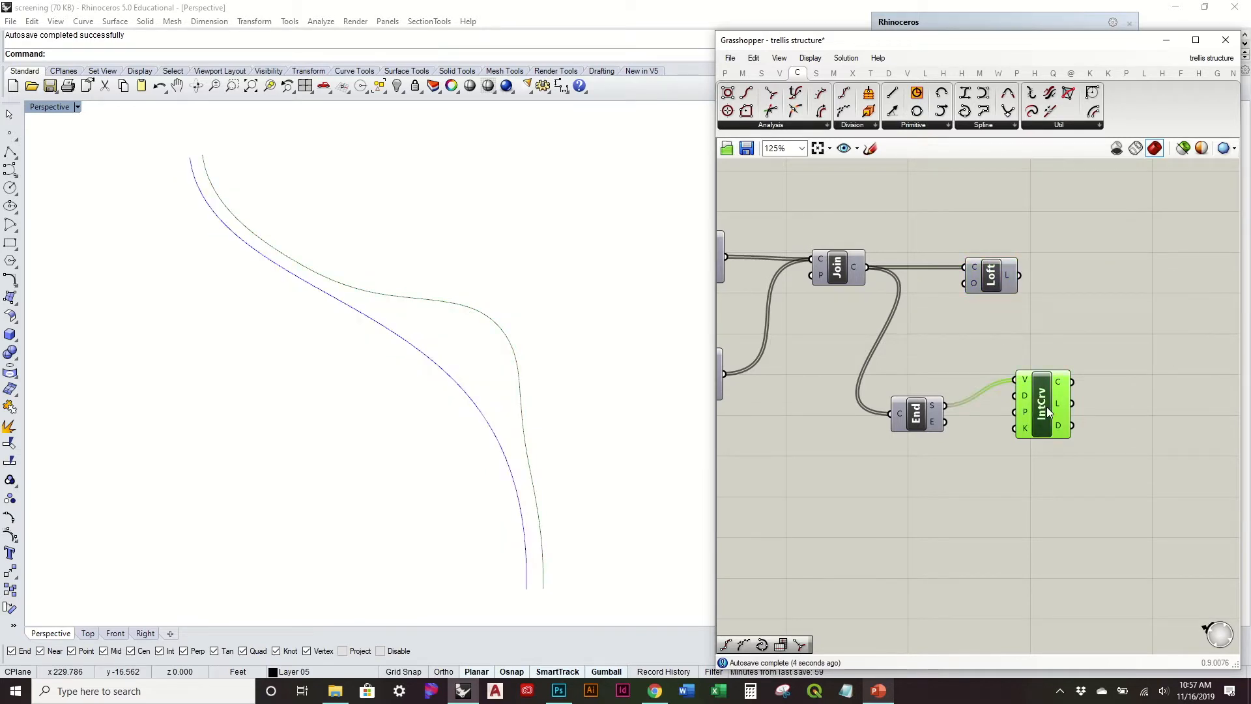
pyautogui.moveTo(1136, 480); pyautogui.dragTo(994, 404, button='right')
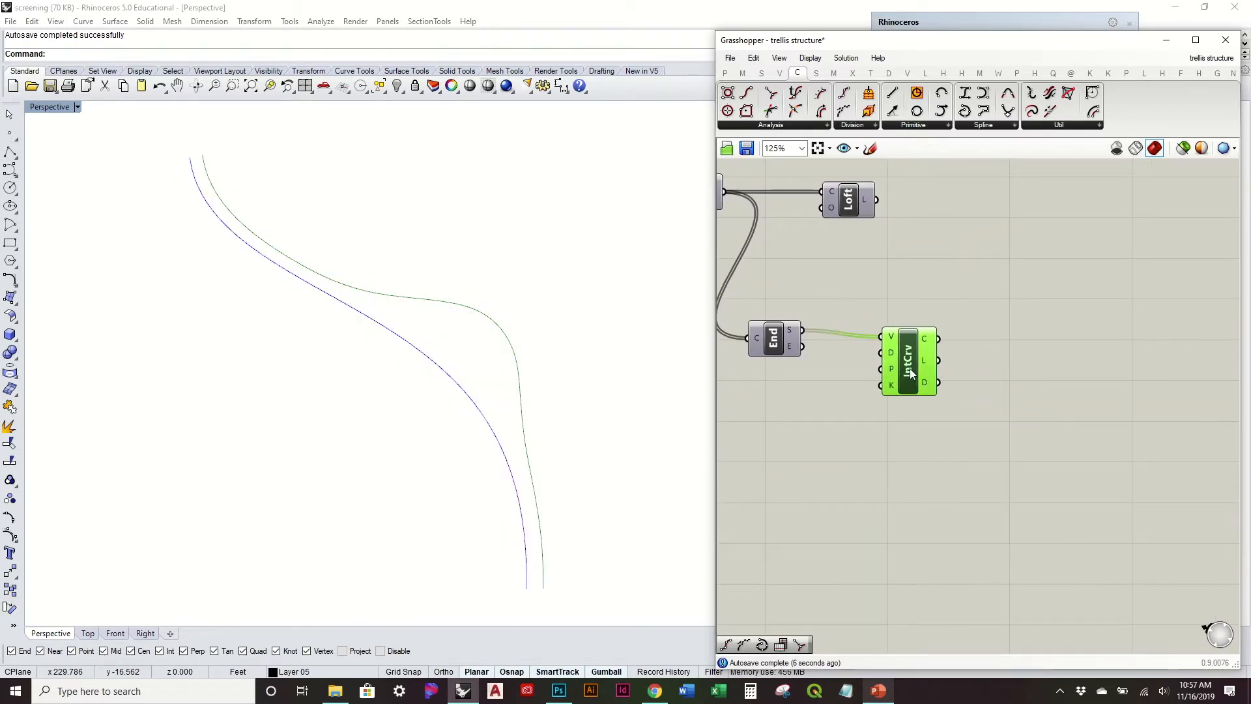
pyautogui.click(977, 272)
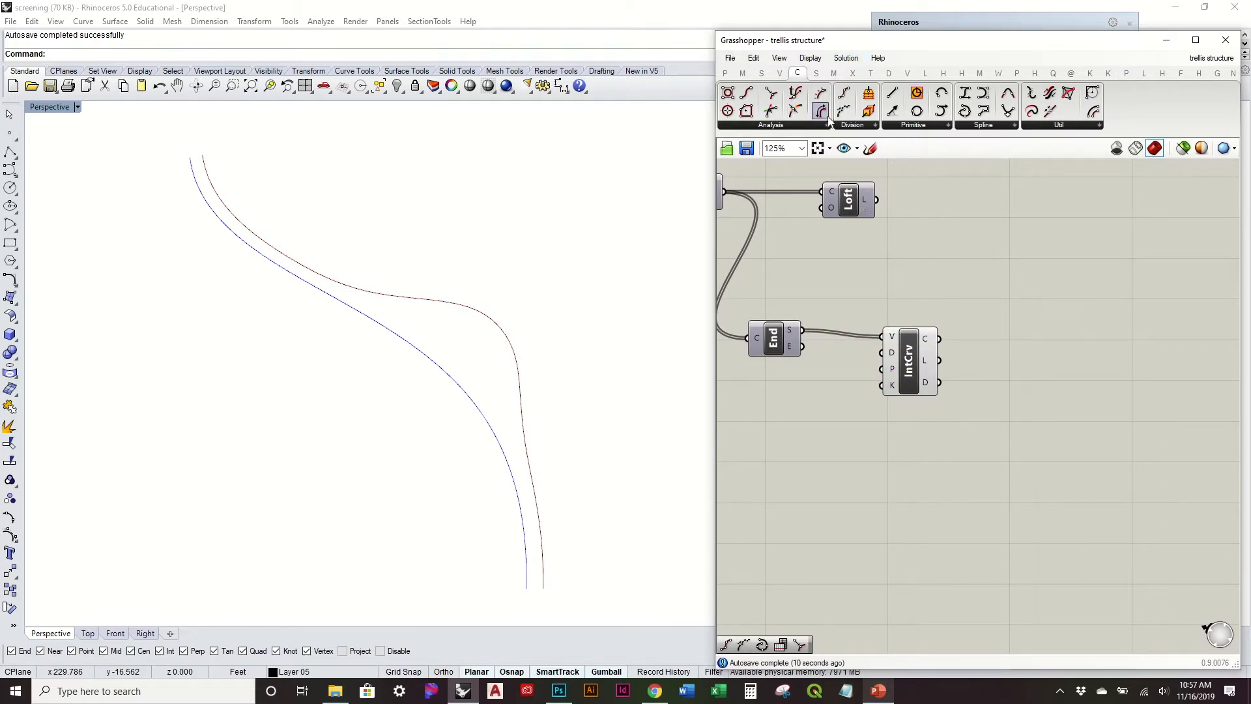
# Step: Divide the interpolated curve into 15 segments with a Divide Curve component driven by a new Count slider
pyautogui.moveTo(842, 95); pyautogui.dragTo(1046, 366)
pyautogui.moveTo(940, 339); pyautogui.dragTo(1072, 366)
pyautogui.click(996, 507)
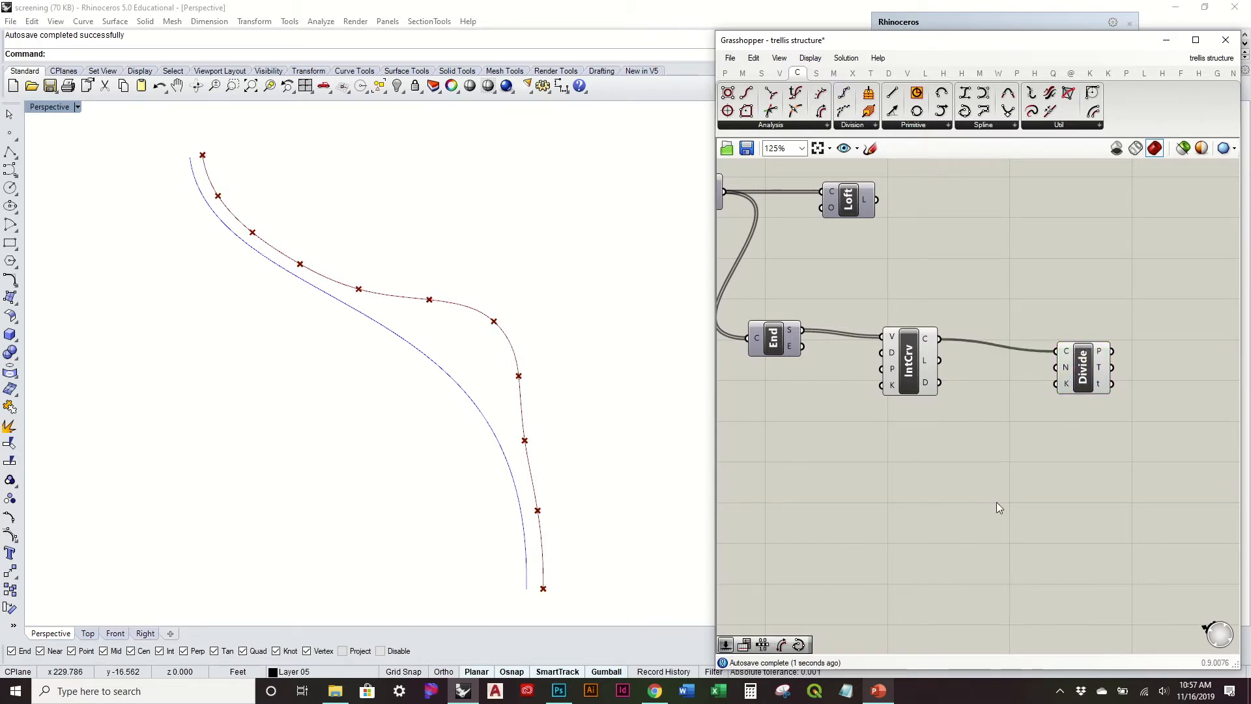
pyautogui.doubleClick(995, 502)
pyautogui.write('15')
pyautogui.press('Return')
pyautogui.moveTo(1062, 501); pyautogui.dragTo(1057, 368)
pyautogui.moveTo(1037, 501); pyautogui.dragTo(969, 442)
# Step: Set the Count slider of the interpolated curve's division to 22
pyautogui.moveTo(654, 445); pyautogui.dragTo(620, 397, button='right')
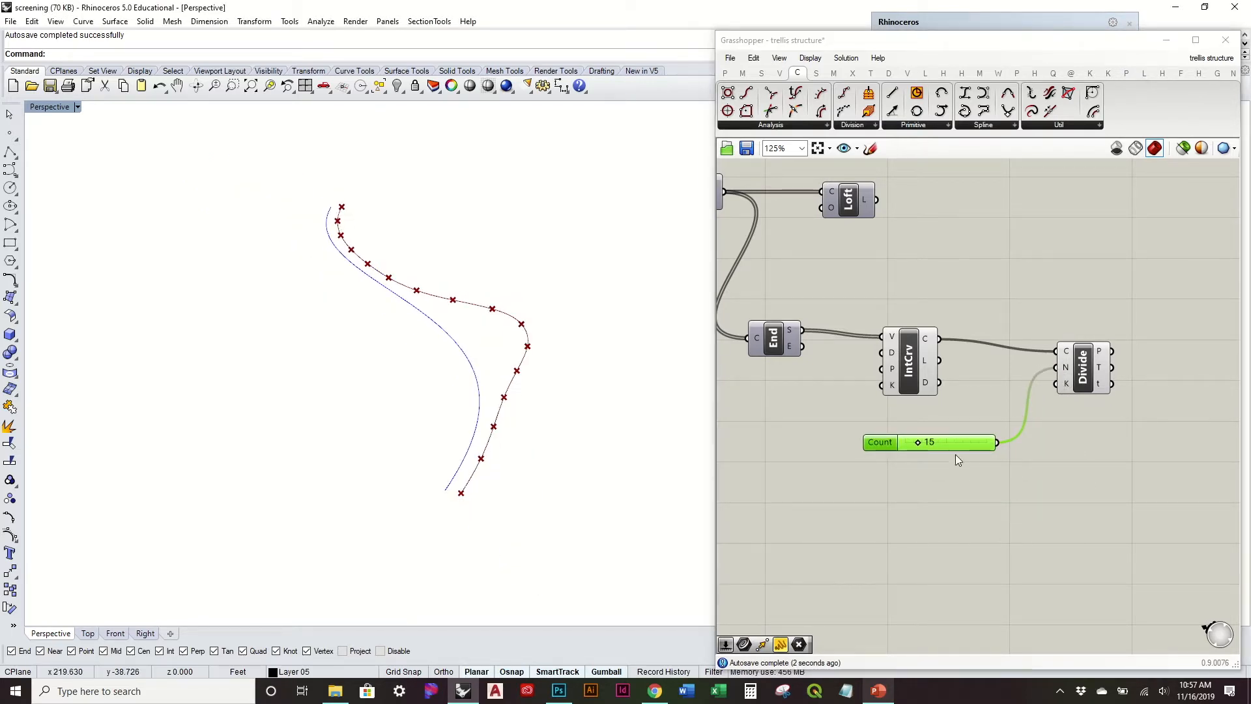
pyautogui.scroll(5, 642, 427)
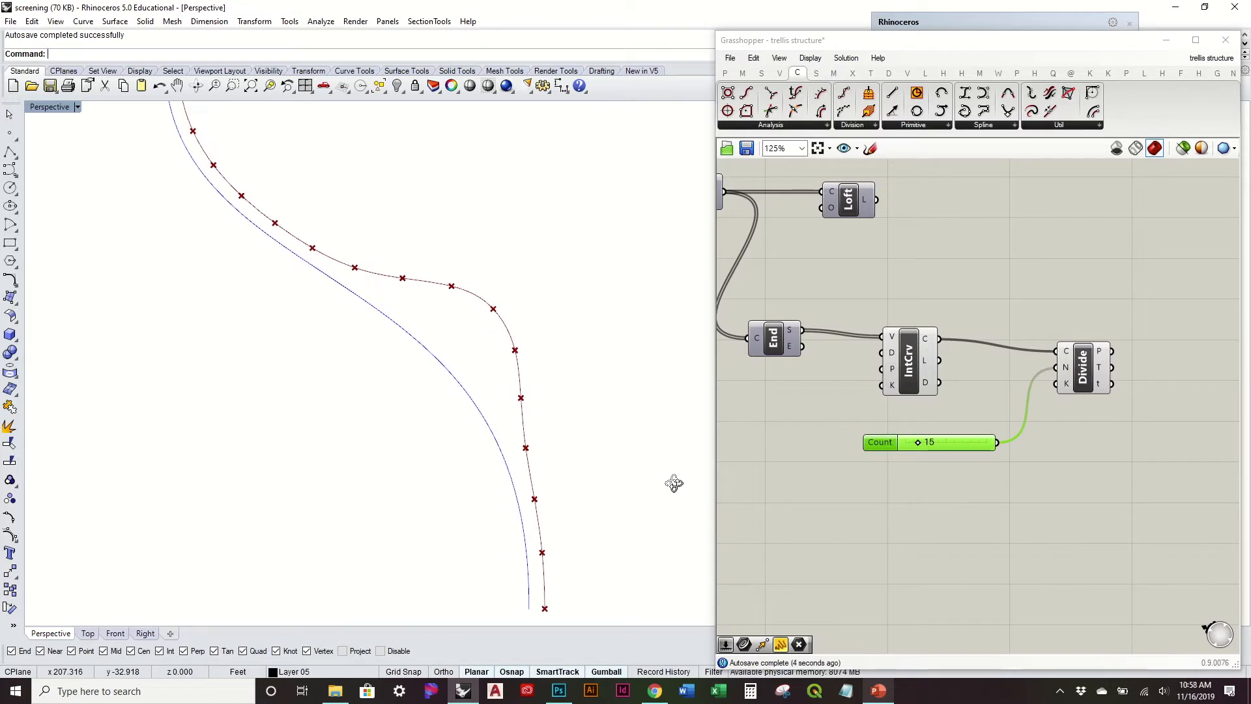
pyautogui.moveTo(673, 483); pyautogui.dragTo(701, 478, button='right')
pyautogui.moveTo(915, 443); pyautogui.dragTo(923, 444)
pyautogui.moveTo(601, 476); pyautogui.dragTo(534, 424, button='right')
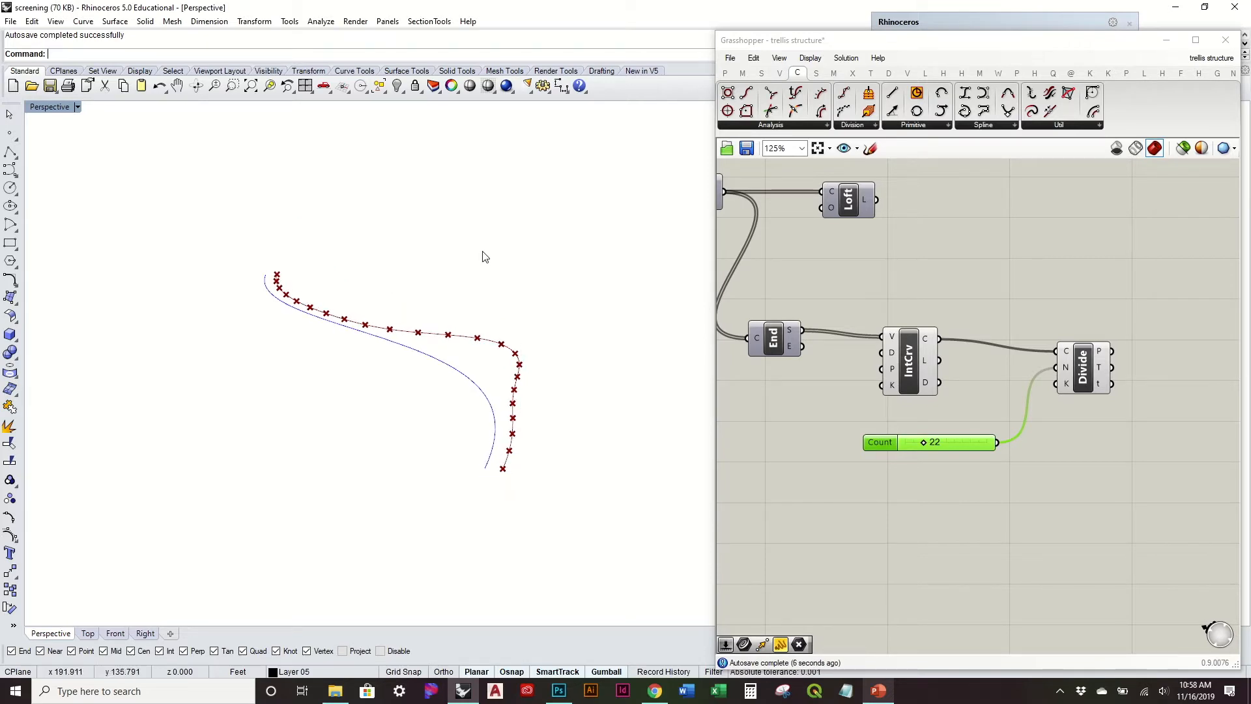
# Step: Reposition the Interpolate and Divide components so their incoming curve wires run nearly straight
pyautogui.click(1002, 416)
pyautogui.moveTo(925, 376); pyautogui.dragTo(914, 369)
pyautogui.click(968, 307)
pyautogui.moveTo(574, 423); pyautogui.dragTo(590, 356, button='right')
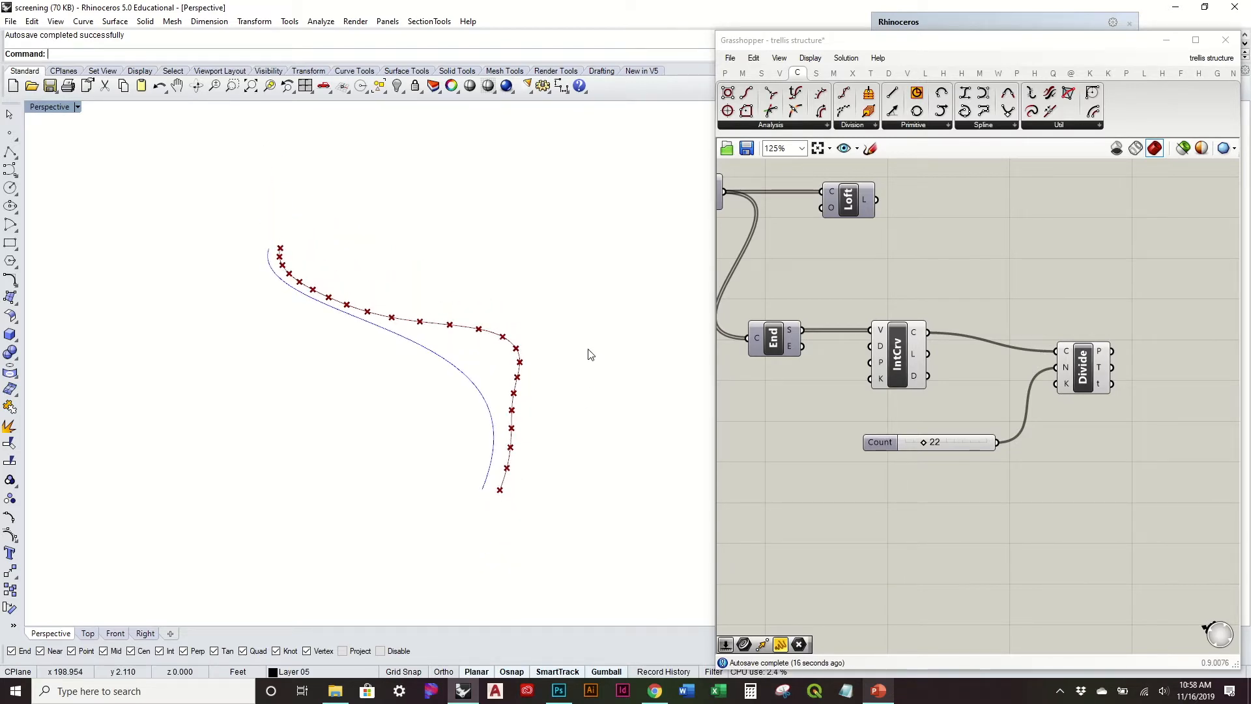
pyautogui.moveTo(590, 356); pyautogui.dragTo(573, 385, button='right')
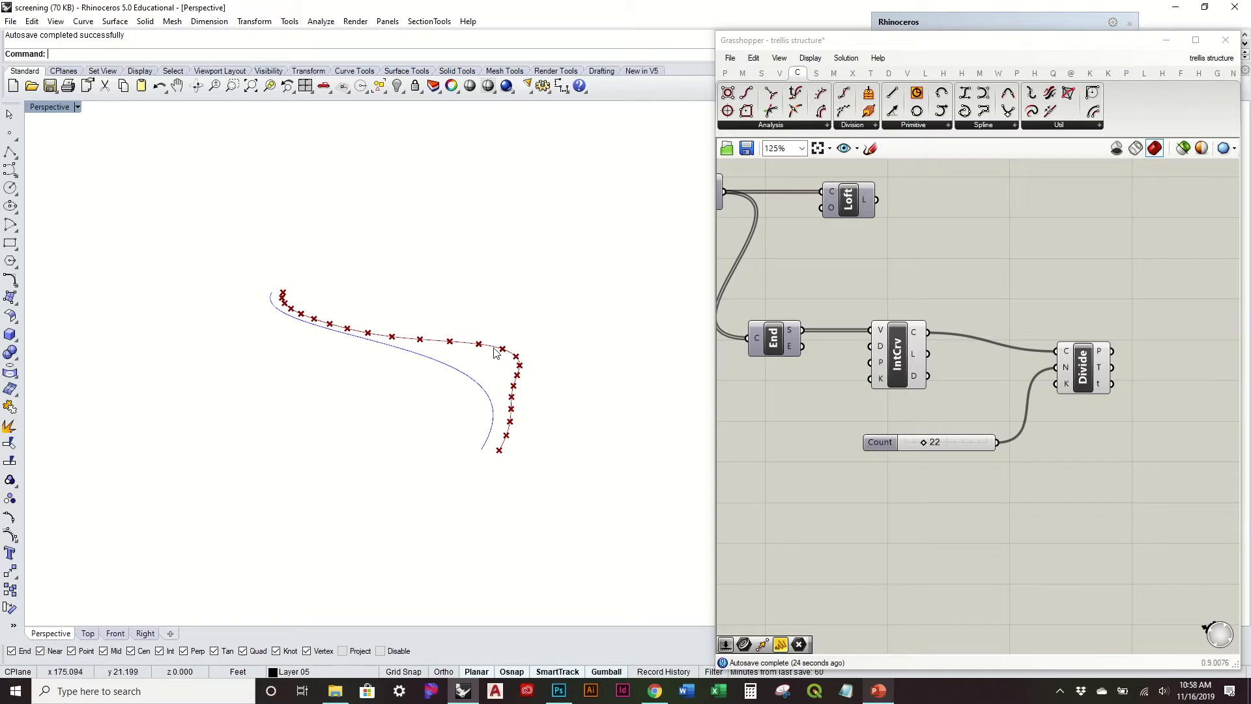
pyautogui.moveTo(1035, 428); pyautogui.dragTo(886, 445, button='right')
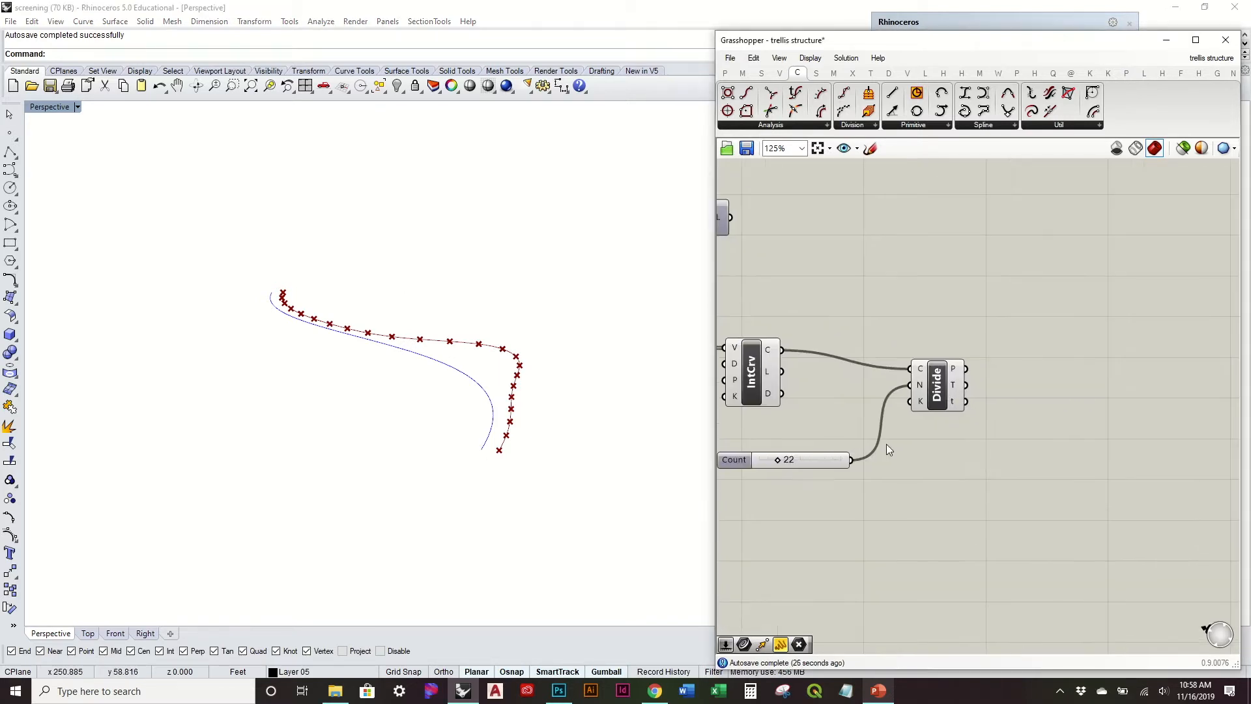
pyautogui.moveTo(925, 389); pyautogui.dragTo(909, 377)
pyautogui.click(870, 405)
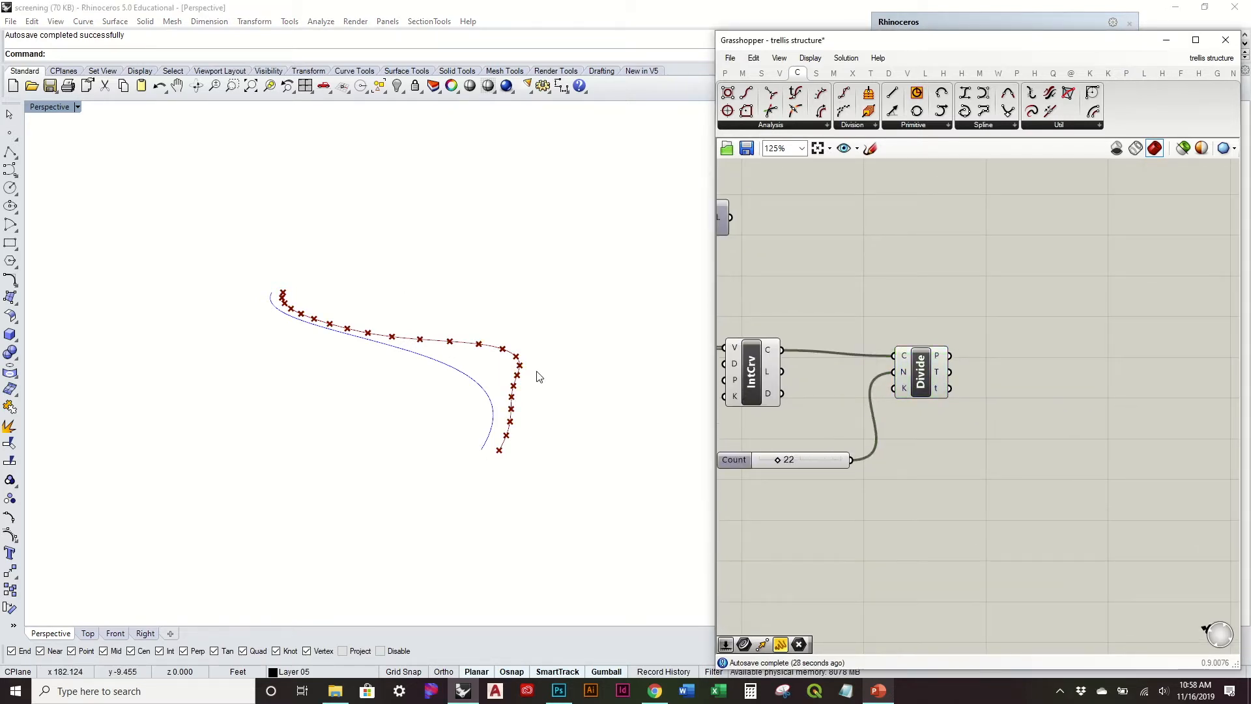
pyautogui.moveTo(539, 374); pyautogui.dragTo(529, 440, button='right')
pyautogui.moveTo(557, 484); pyautogui.dragTo(557, 416, button='right')
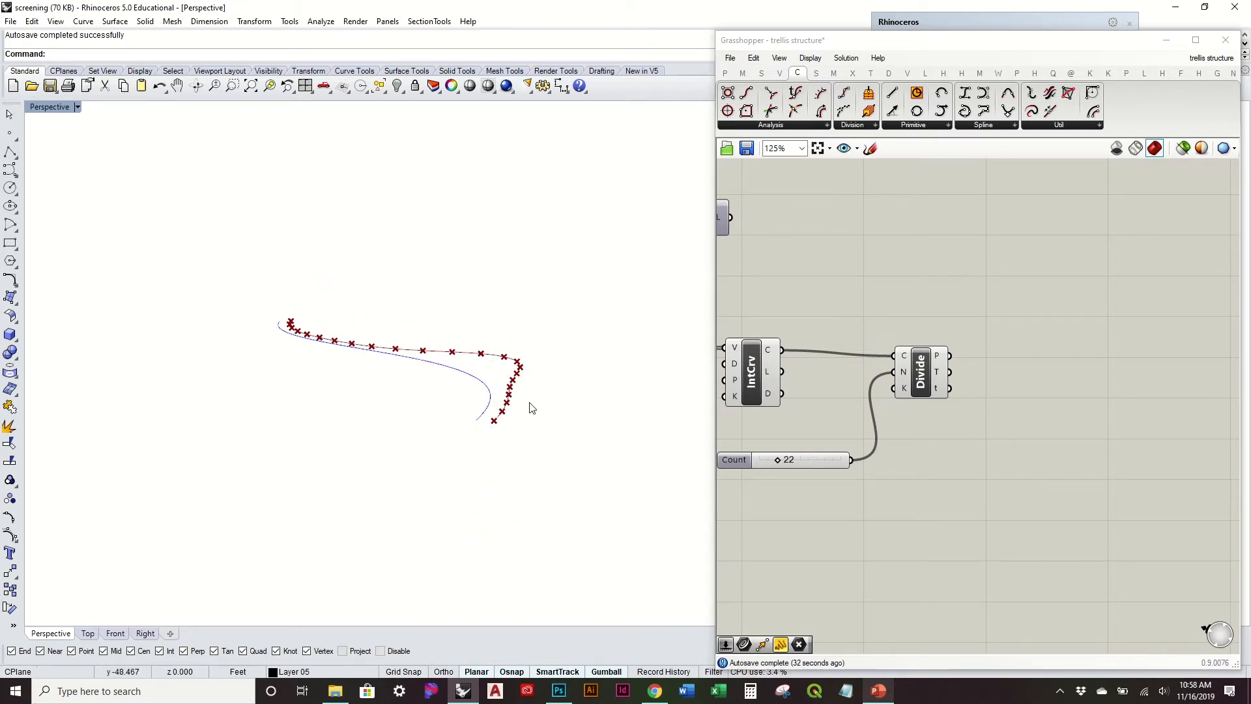
pyautogui.moveTo(503, 424); pyautogui.dragTo(537, 437, button='right')
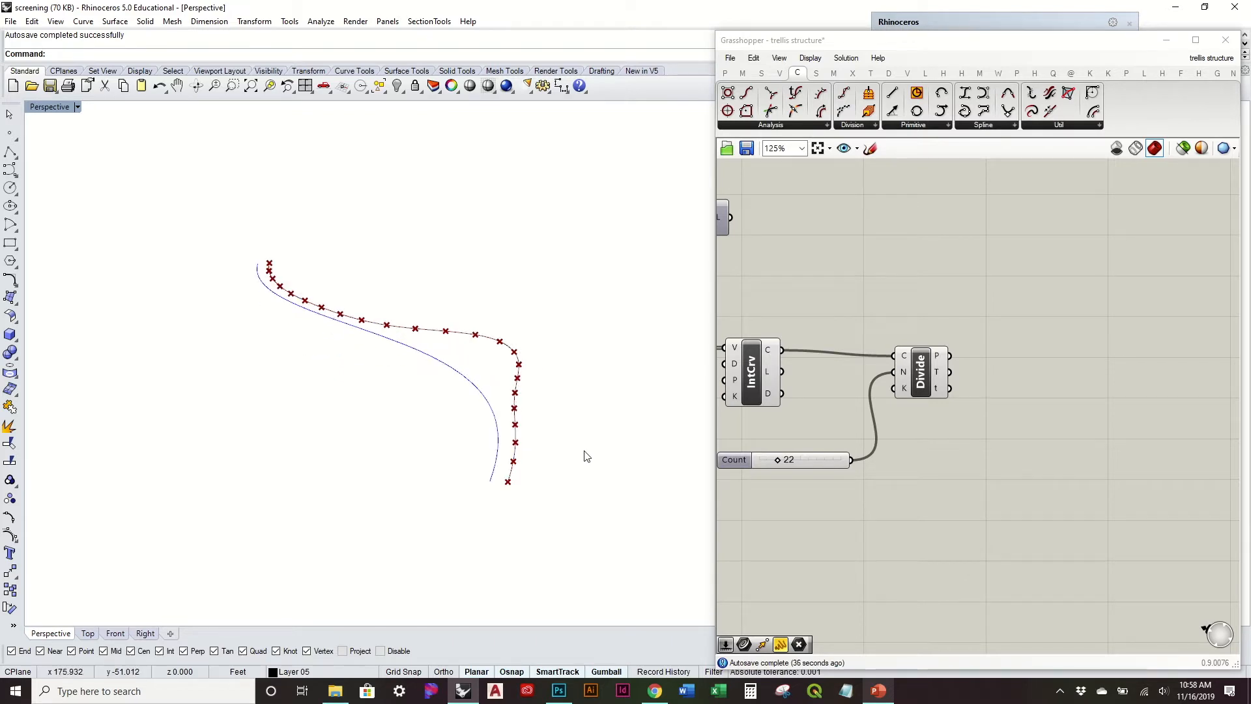
pyautogui.doubleClick(920, 479)
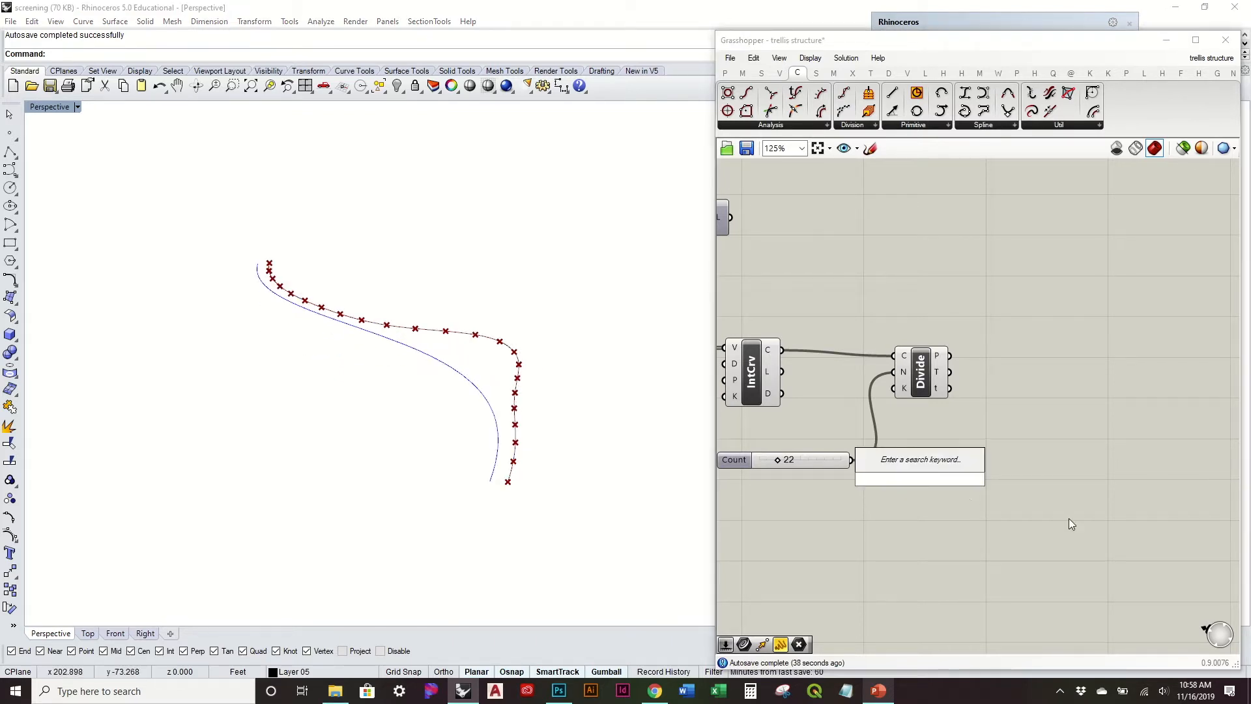
pyautogui.click(1069, 519)
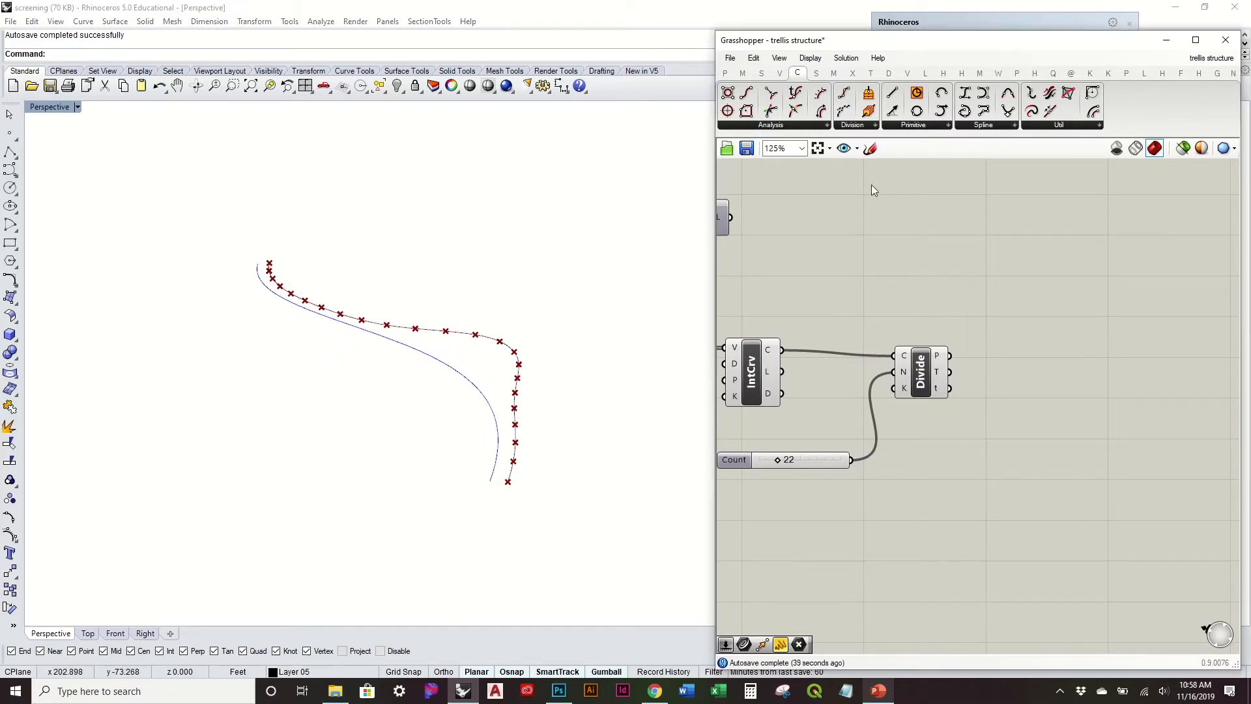
# Step: Add a Range component below the divide and connect the Count slider to its N input
pyautogui.click(761, 72)
pyautogui.click(996, 534)
pyautogui.moveTo(906, 490); pyautogui.dragTo(979, 479, button='right')
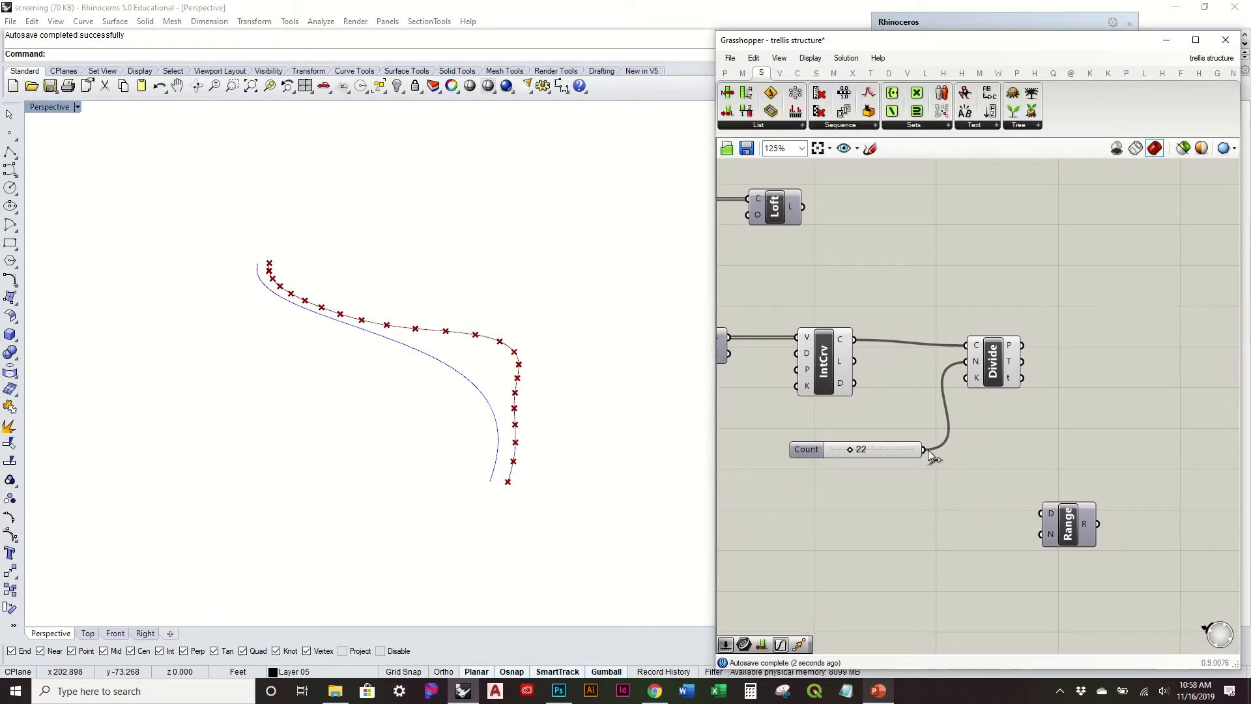
pyautogui.moveTo(924, 450); pyautogui.dragTo(1066, 549)
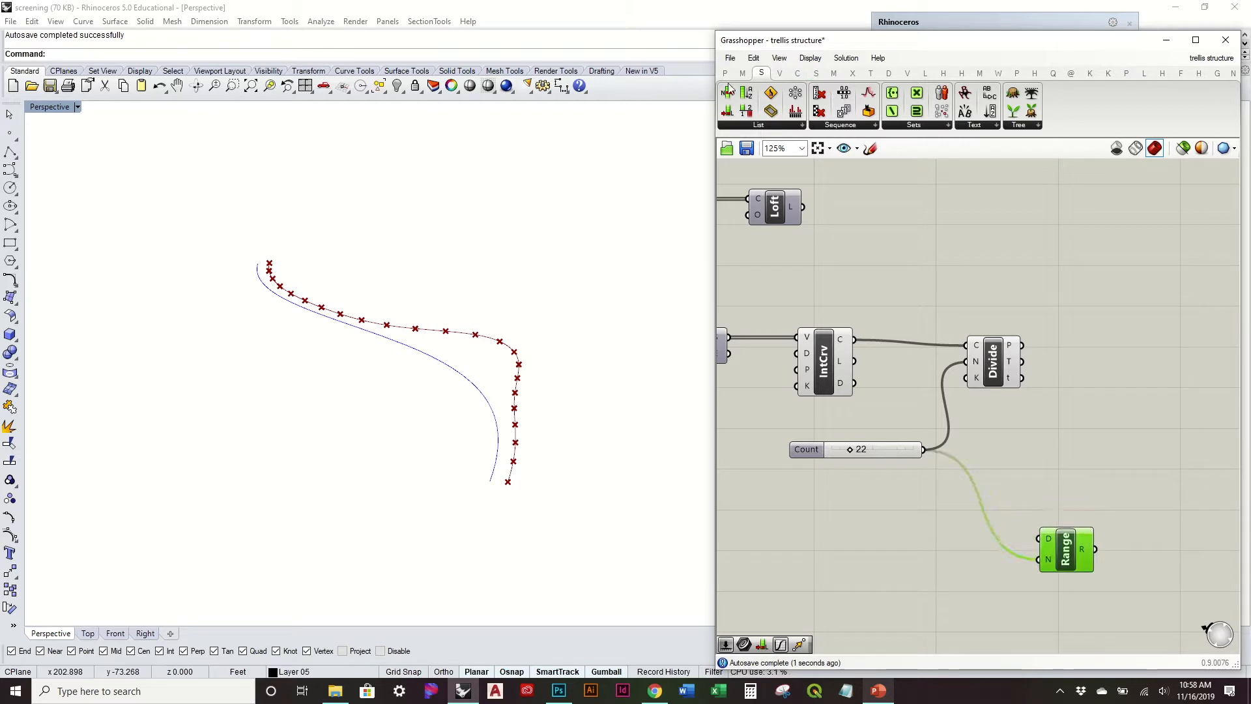
# Step: Add a Graph Mapper beside the new Range component and feed it the Range output
pyautogui.click(725, 73)
pyautogui.click(971, 126)
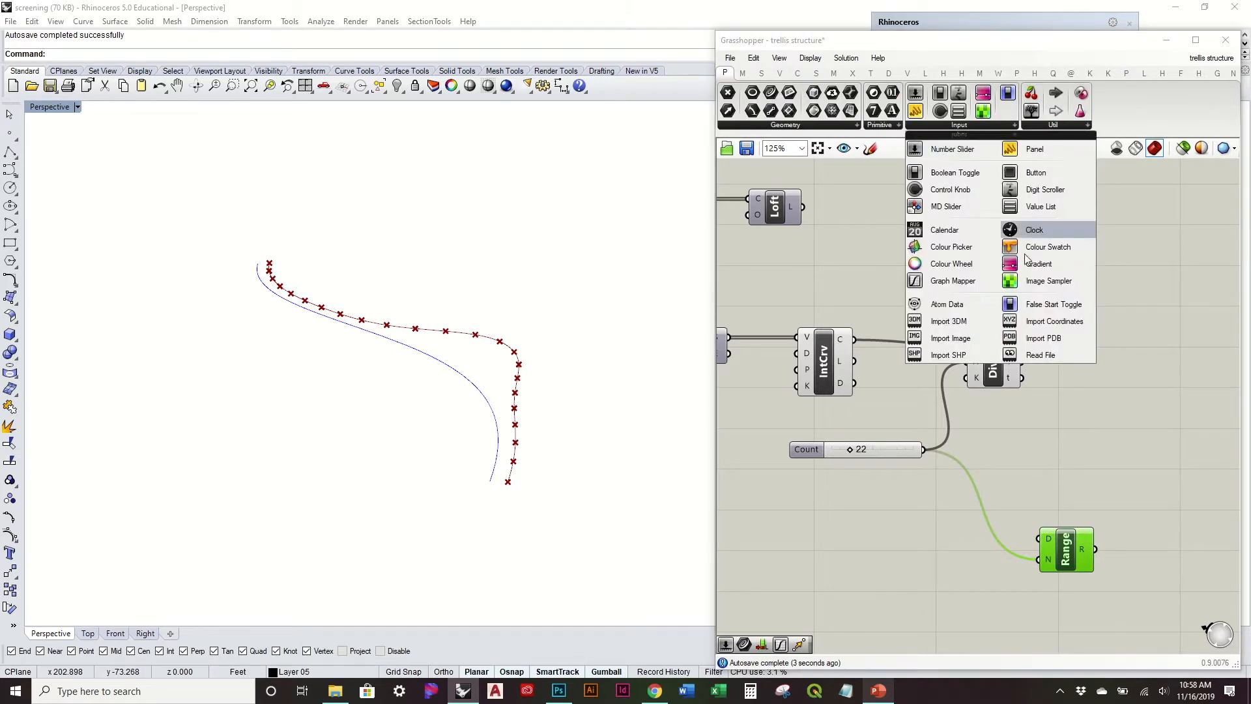
pyautogui.click(972, 278)
pyautogui.click(1128, 452)
pyautogui.moveTo(1114, 486); pyautogui.dragTo(927, 400, button='right')
pyautogui.moveTo(898, 465); pyautogui.dragTo(890, 469)
pyautogui.moveTo(976, 406); pyautogui.dragTo(1074, 471)
pyautogui.moveTo(901, 468); pyautogui.dragTo(974, 440)
# Step: Set the new graph mapper's graph type to Sine and tidy the Range component's position
pyautogui.rightClick(1010, 433)
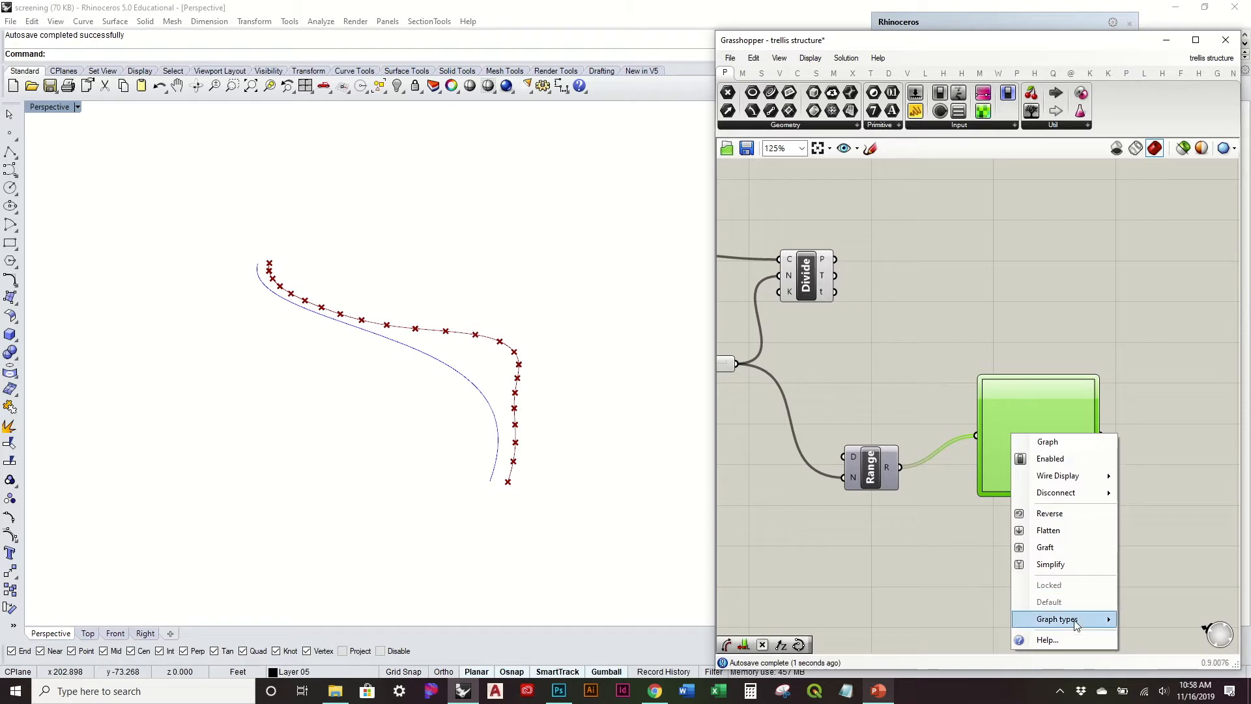
pyautogui.moveTo(1075, 624)
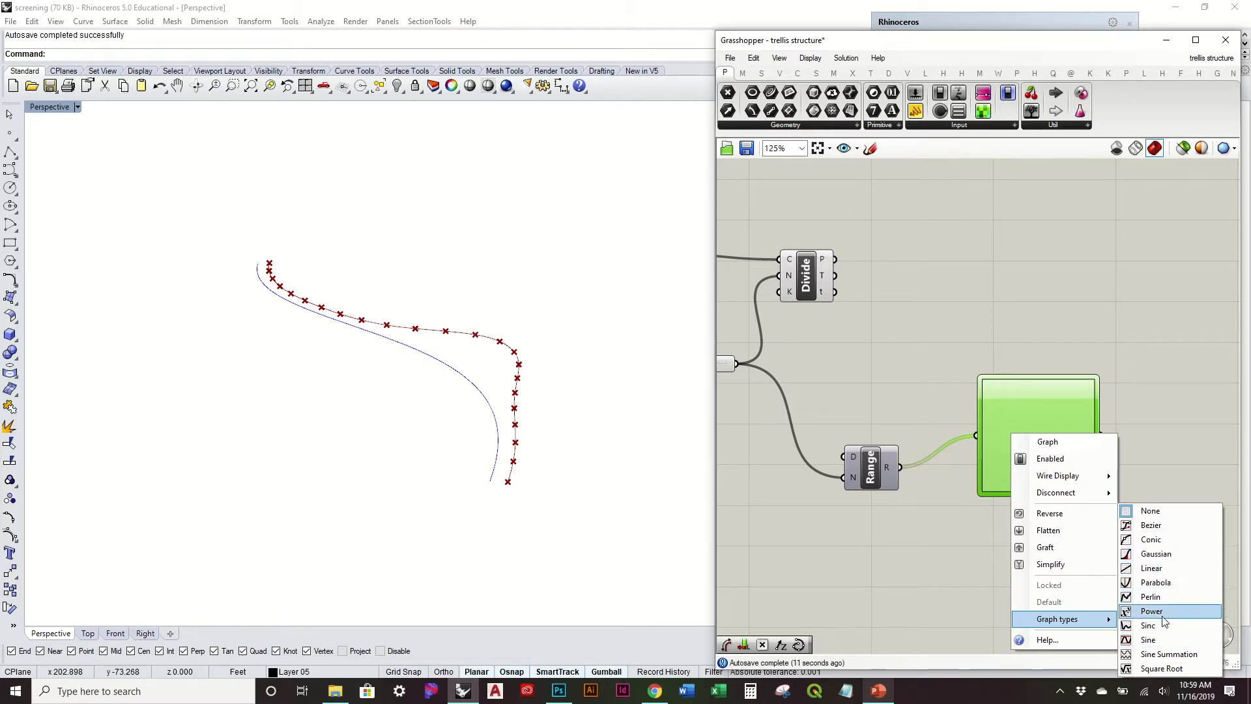
pyautogui.click(1163, 643)
pyautogui.scroll(4, 983, 435)
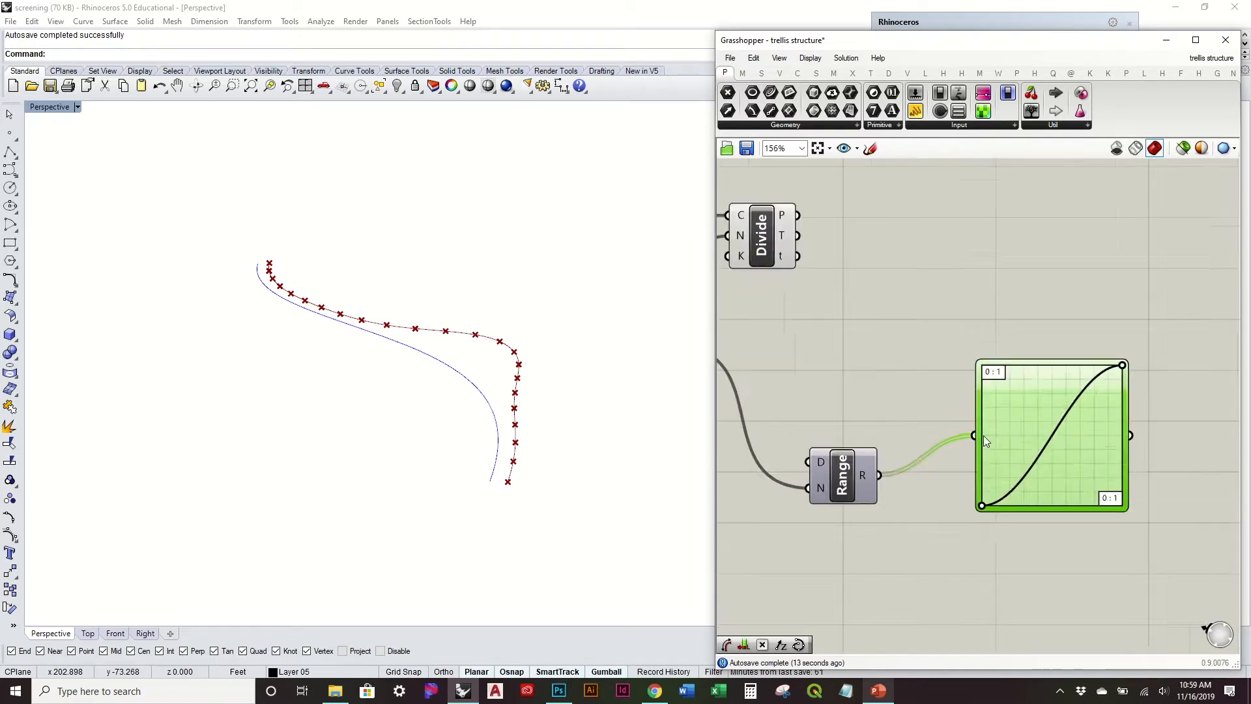
pyautogui.moveTo(824, 474); pyautogui.dragTo(828, 456)
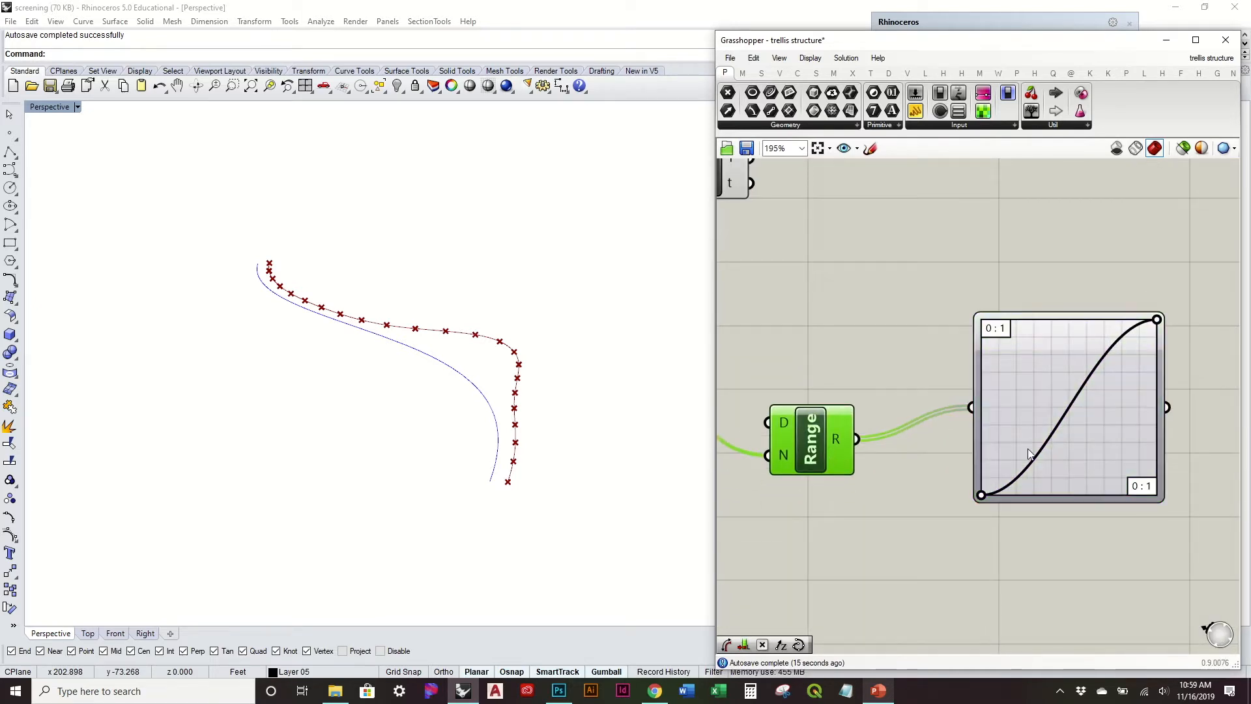
# Step: Raise the start point of the sine graph slightly and set the graph's Y[1] value to 3.5
pyautogui.moveTo(981, 495); pyautogui.dragTo(981, 480)
pyautogui.doubleClick(1058, 451)
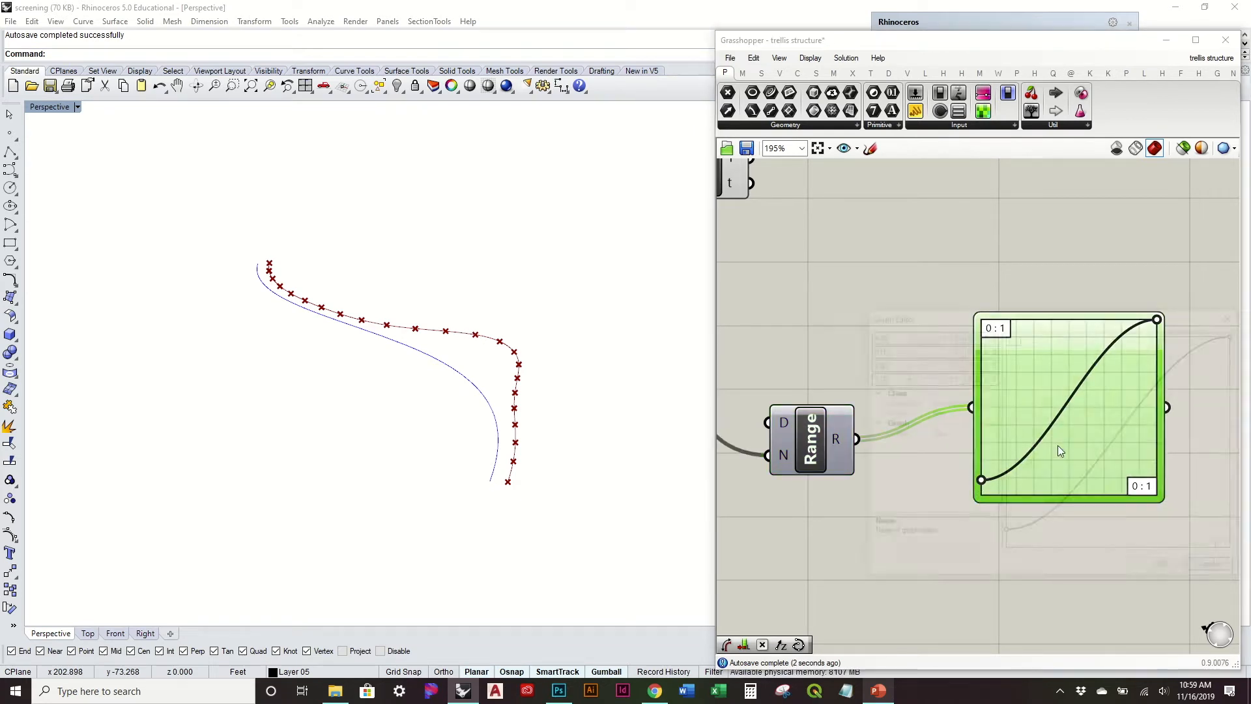
pyautogui.click(954, 360)
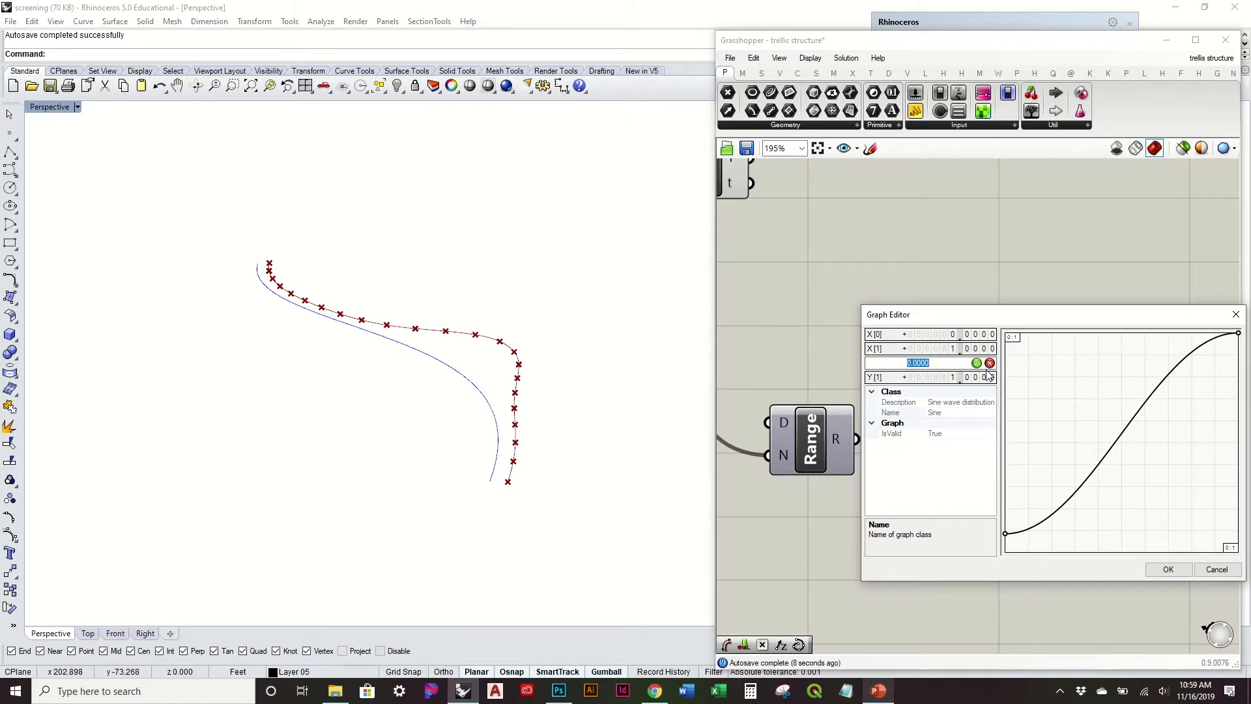
pyautogui.click(932, 377)
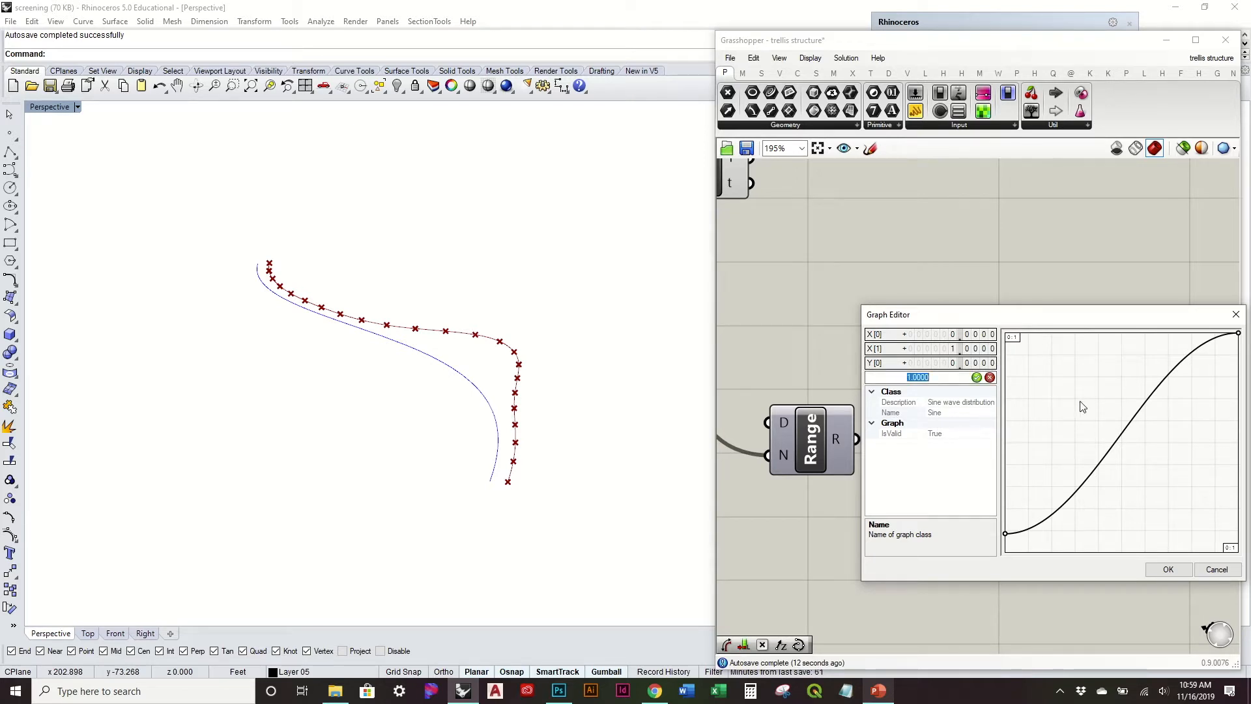
pyautogui.write('3.5')
pyautogui.click(976, 378)
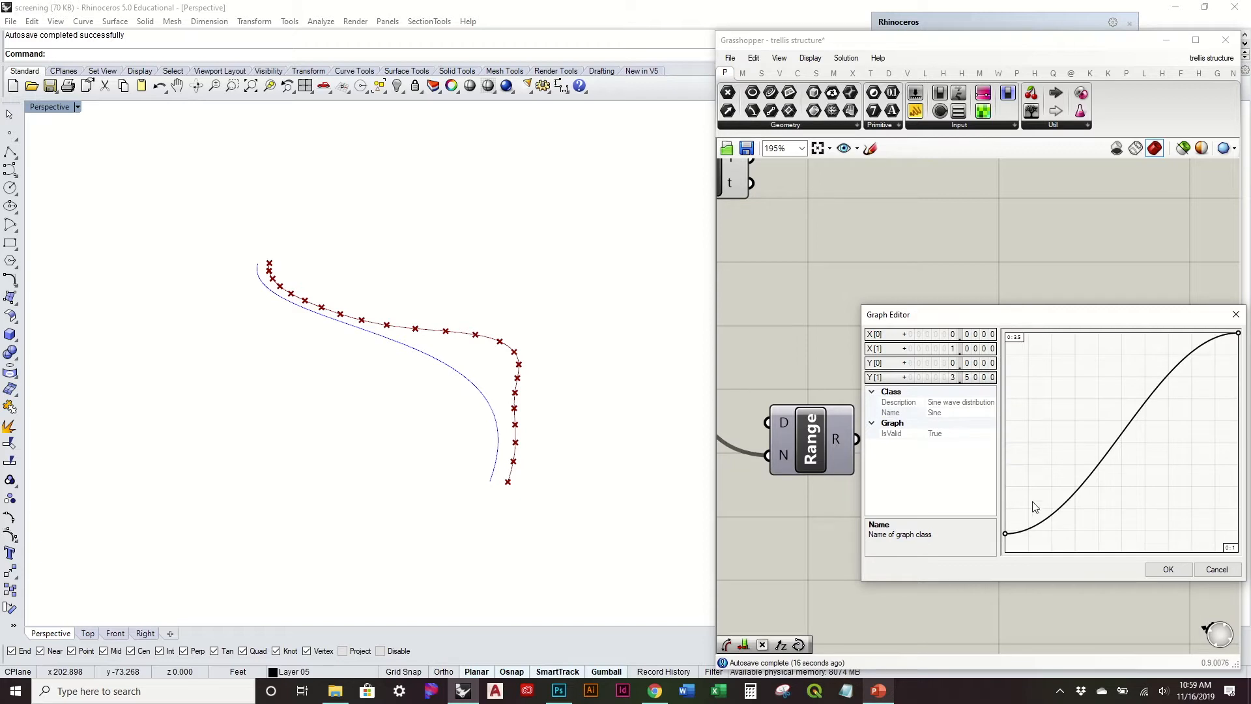
pyautogui.click(1168, 569)
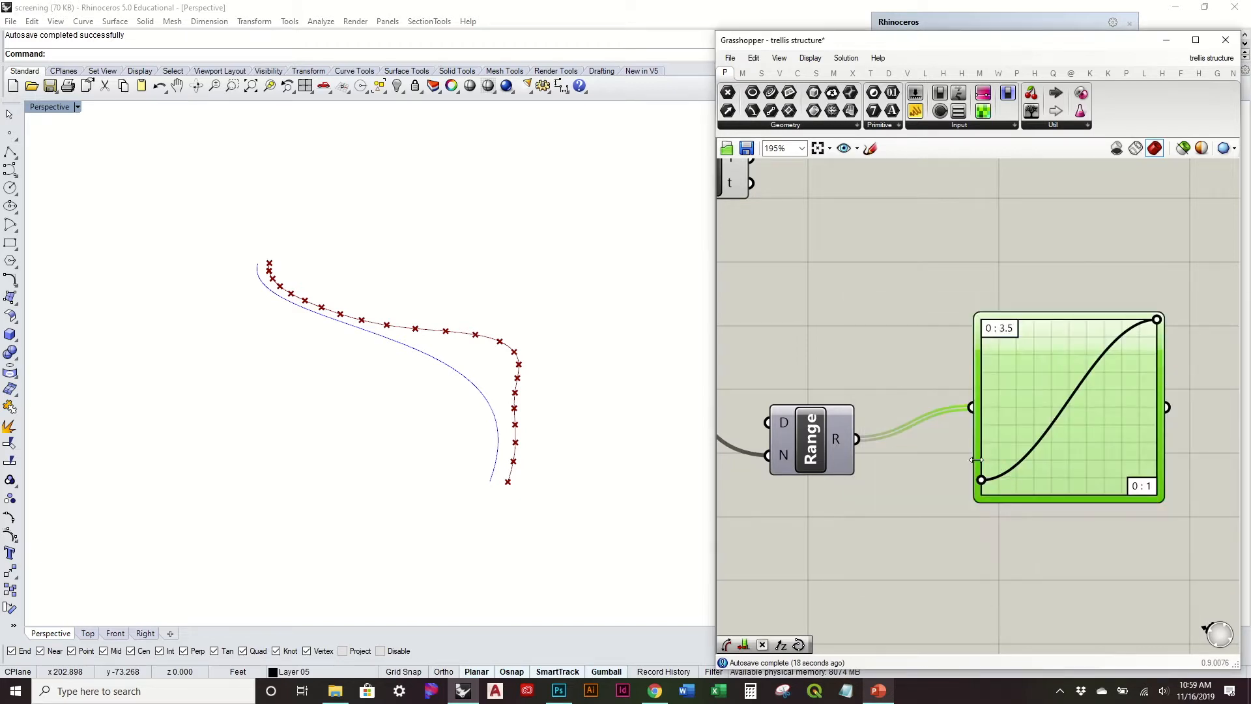
# Step: Align the Range component with the graph mapper so the wire between them runs nearly straight
pyautogui.moveTo(823, 439); pyautogui.dragTo(845, 407, button='right')
pyautogui.scroll(-2, 866, 407)
pyautogui.moveTo(835, 416); pyautogui.dragTo(839, 401)
pyautogui.click(863, 340)
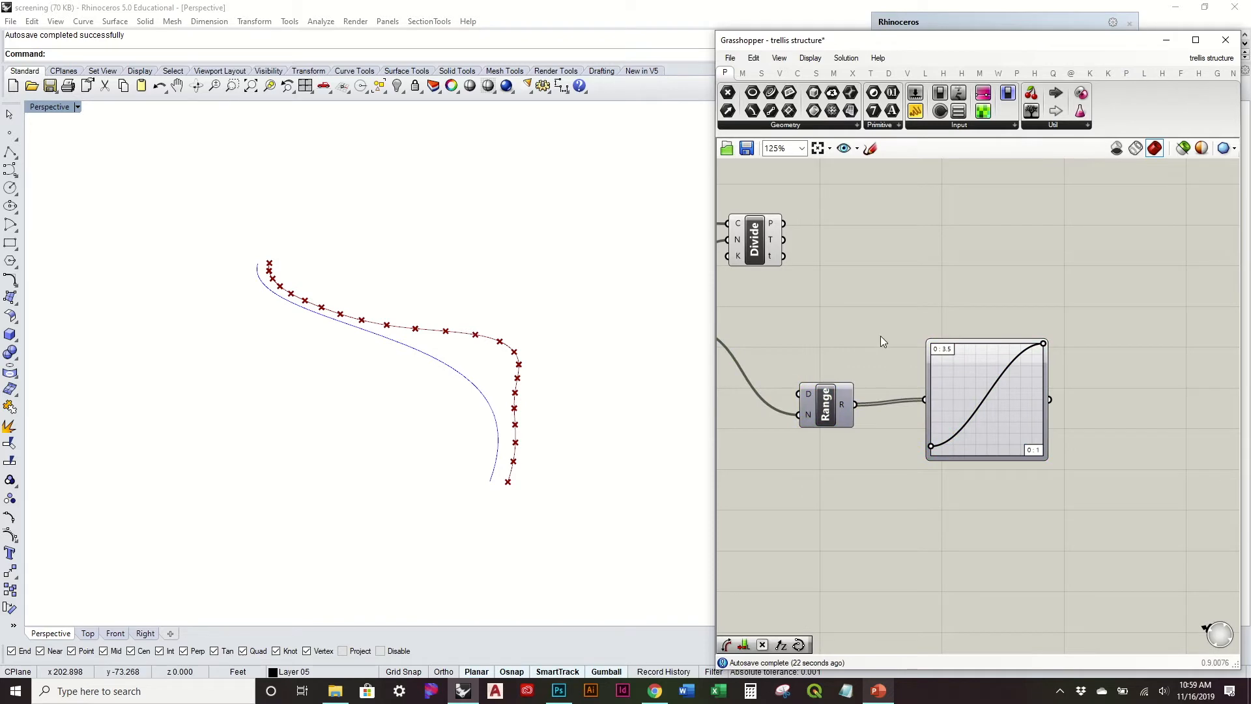
# Step: Add a Move component beyond the graph mapper and connect the Divide component's P output to its G input
pyautogui.doubleClick(881, 335)
pyautogui.write('move')
pyautogui.press('Return')
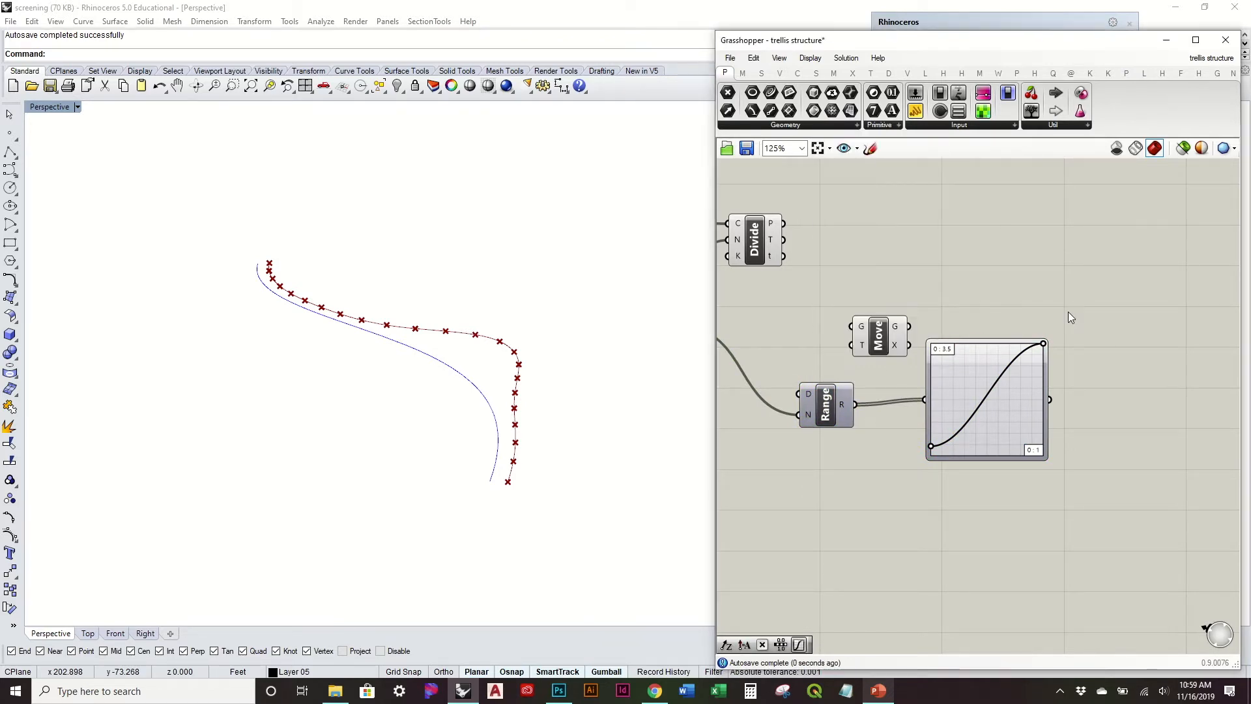
pyautogui.moveTo(783, 223); pyautogui.dragTo(1131, 313)
pyautogui.click(1107, 370)
pyautogui.moveTo(1107, 370); pyautogui.dragTo(971, 371, button='right')
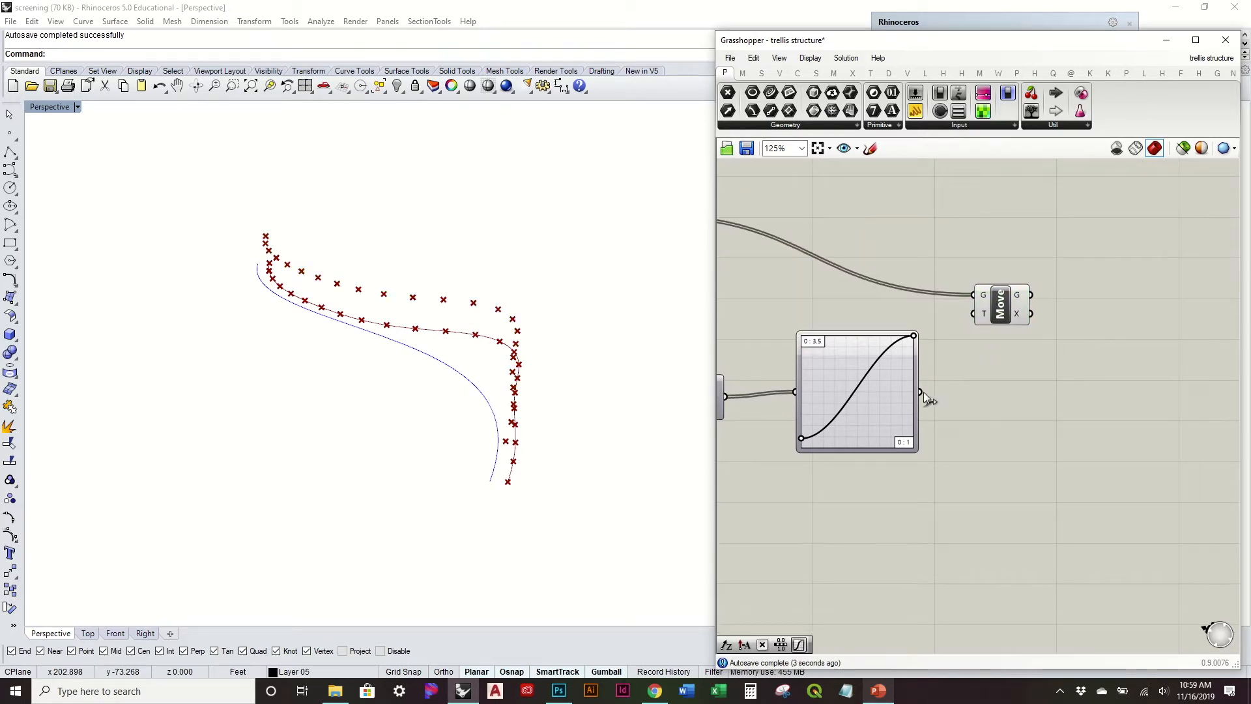
# Step: Set the graph mapper's Y[1] value to 10
pyautogui.doubleClick(850, 388)
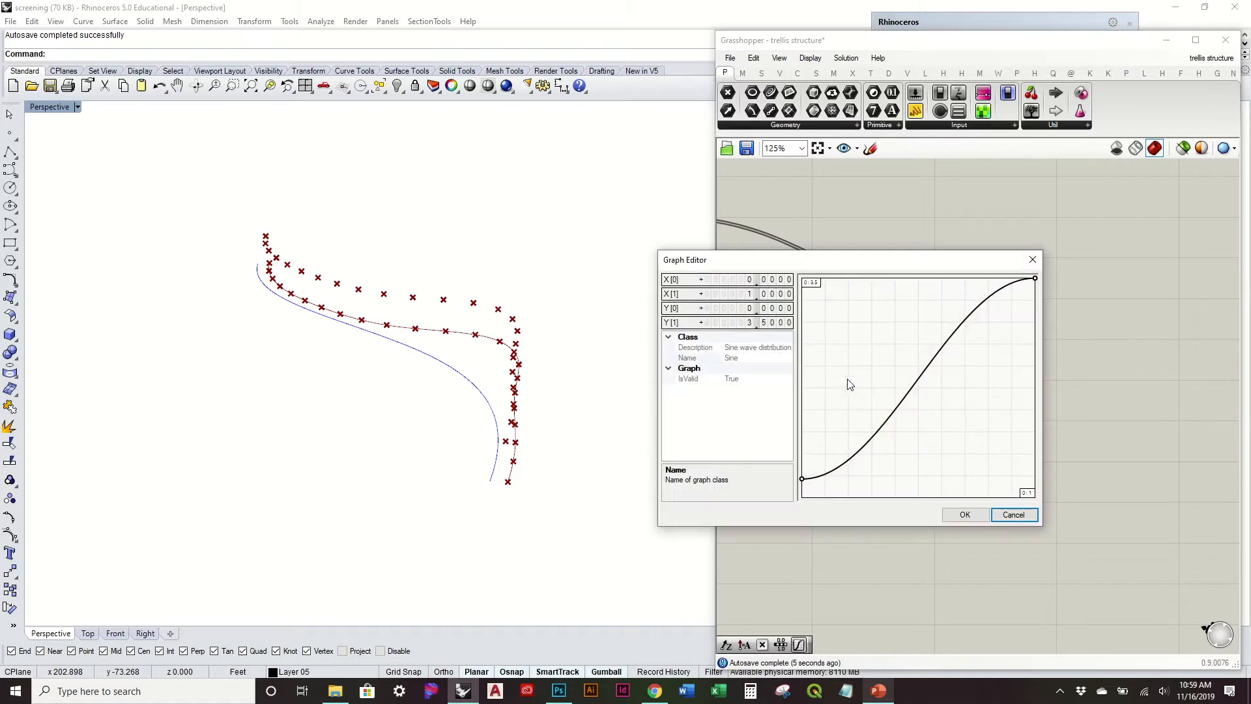
pyautogui.doubleClick(749, 323)
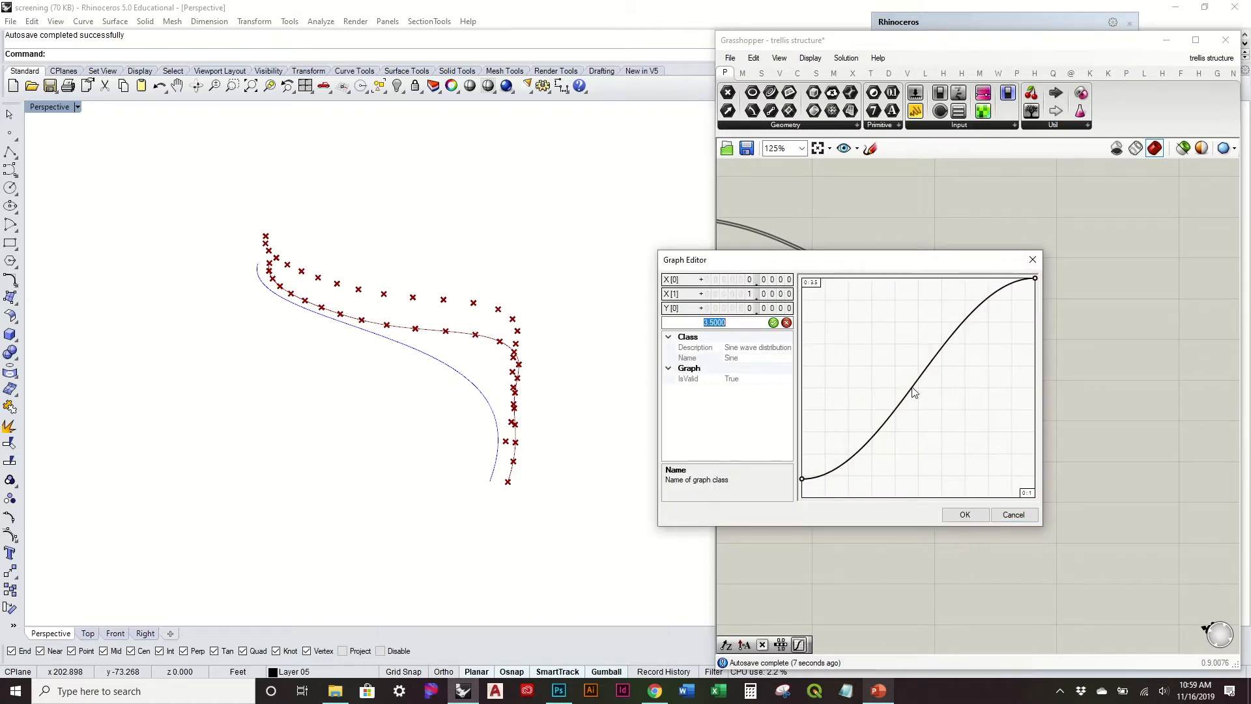
pyautogui.write('10')
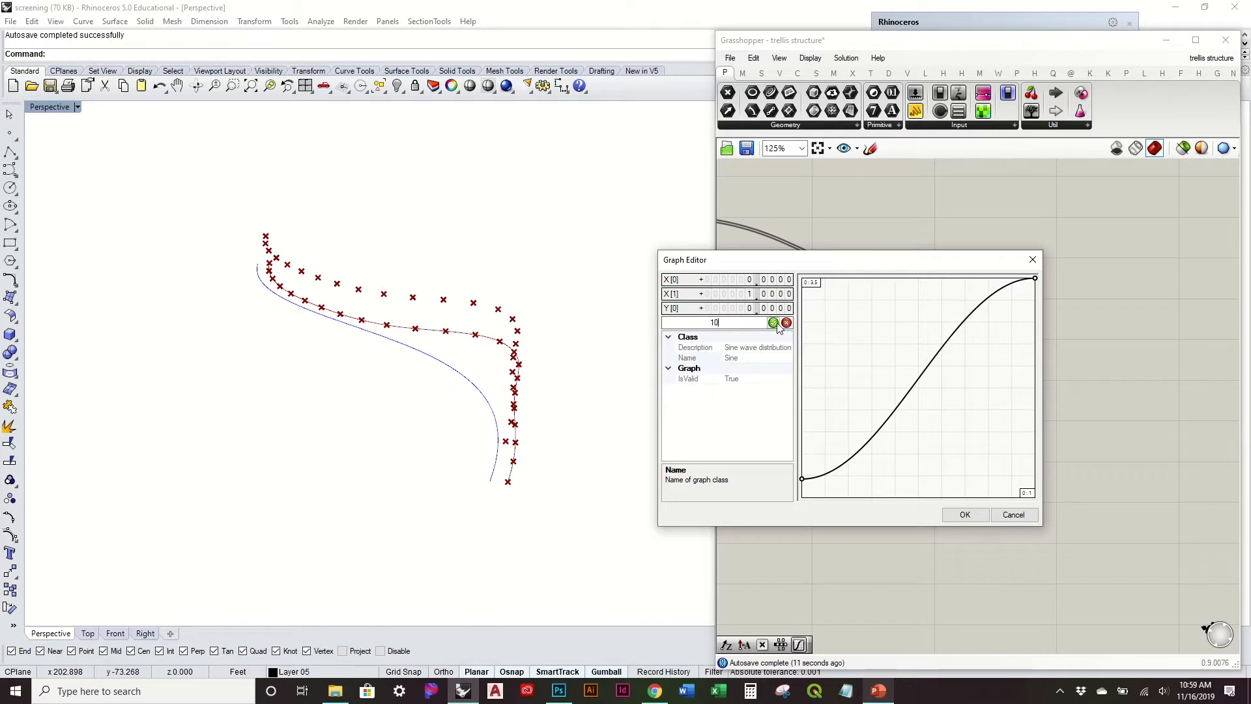
pyautogui.click(774, 324)
pyautogui.click(964, 514)
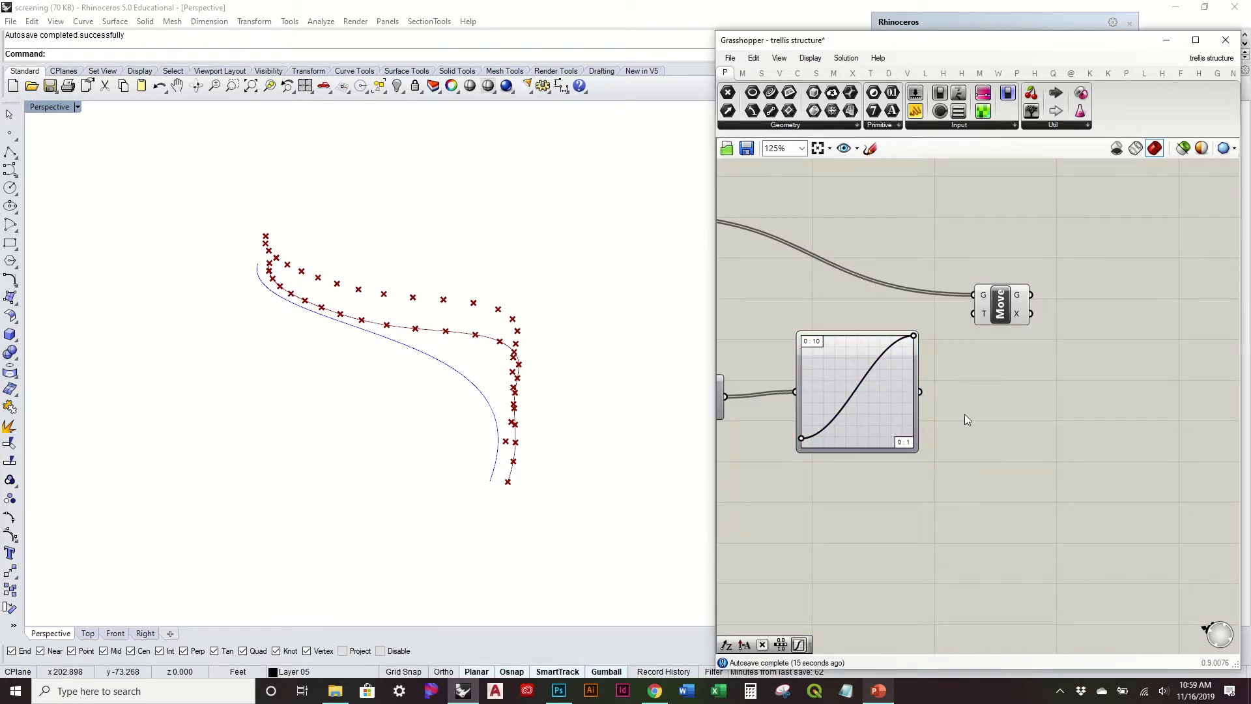
# Step: Add a Unit Z component that takes the graph mapper output and connect its V output to the Move component's T input
pyautogui.doubleClick(964, 420)
pyautogui.write('z')
pyautogui.press('Return')
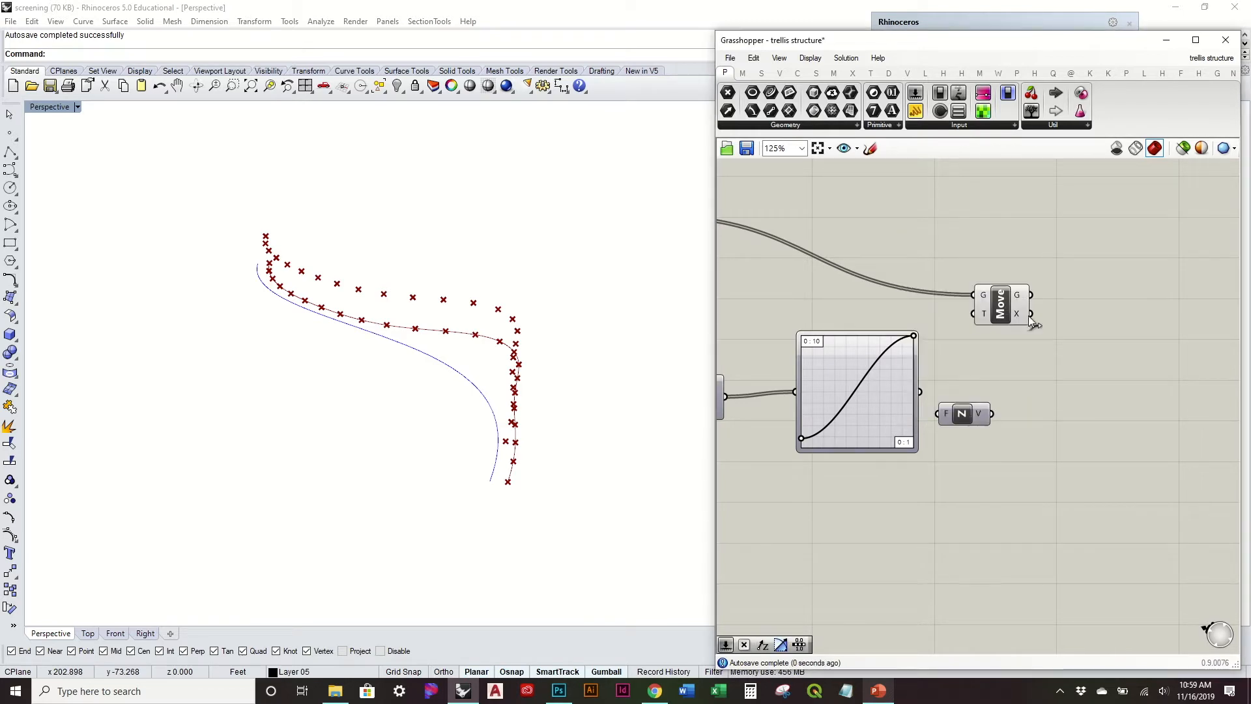
pyautogui.moveTo(999, 316); pyautogui.dragTo(1053, 259)
pyautogui.moveTo(991, 413); pyautogui.dragTo(1030, 258)
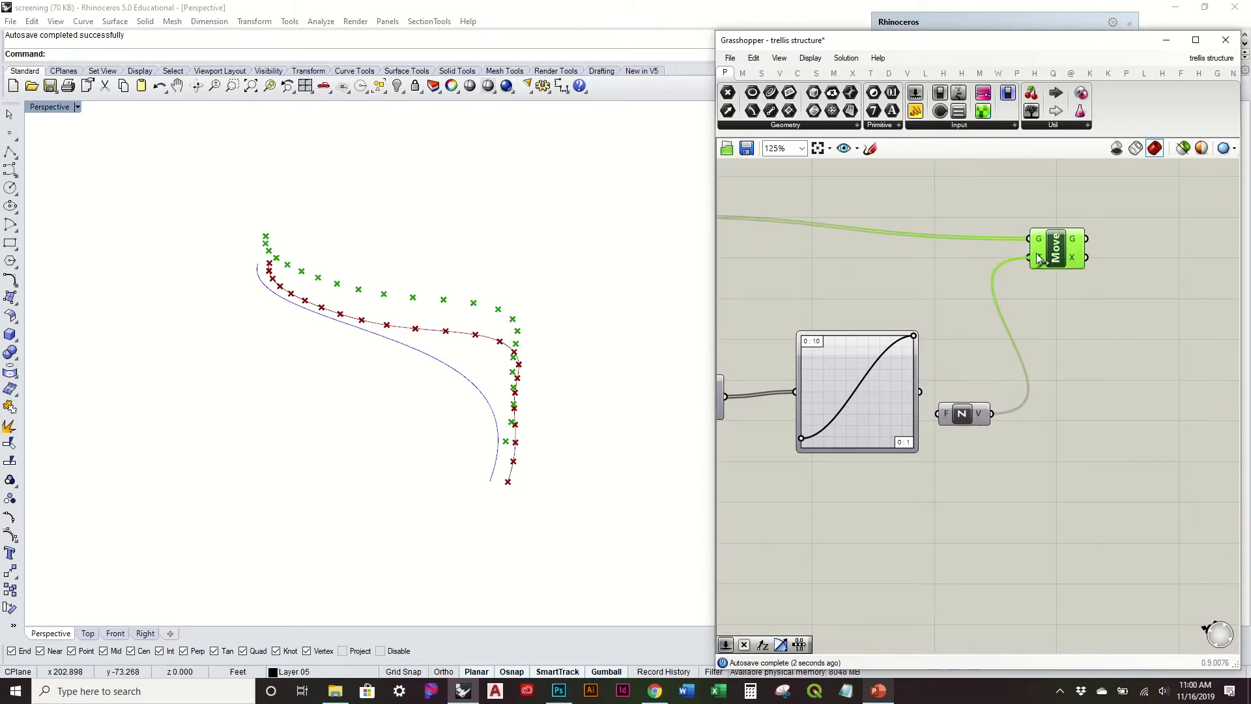
pyautogui.moveTo(937, 411); pyautogui.dragTo(939, 414)
pyautogui.moveTo(961, 416); pyautogui.dragTo(981, 393)
# Step: Turn off the preview of the Divide component
pyautogui.moveTo(897, 385); pyautogui.dragTo(1070, 384, button='right')
pyautogui.click(800, 235)
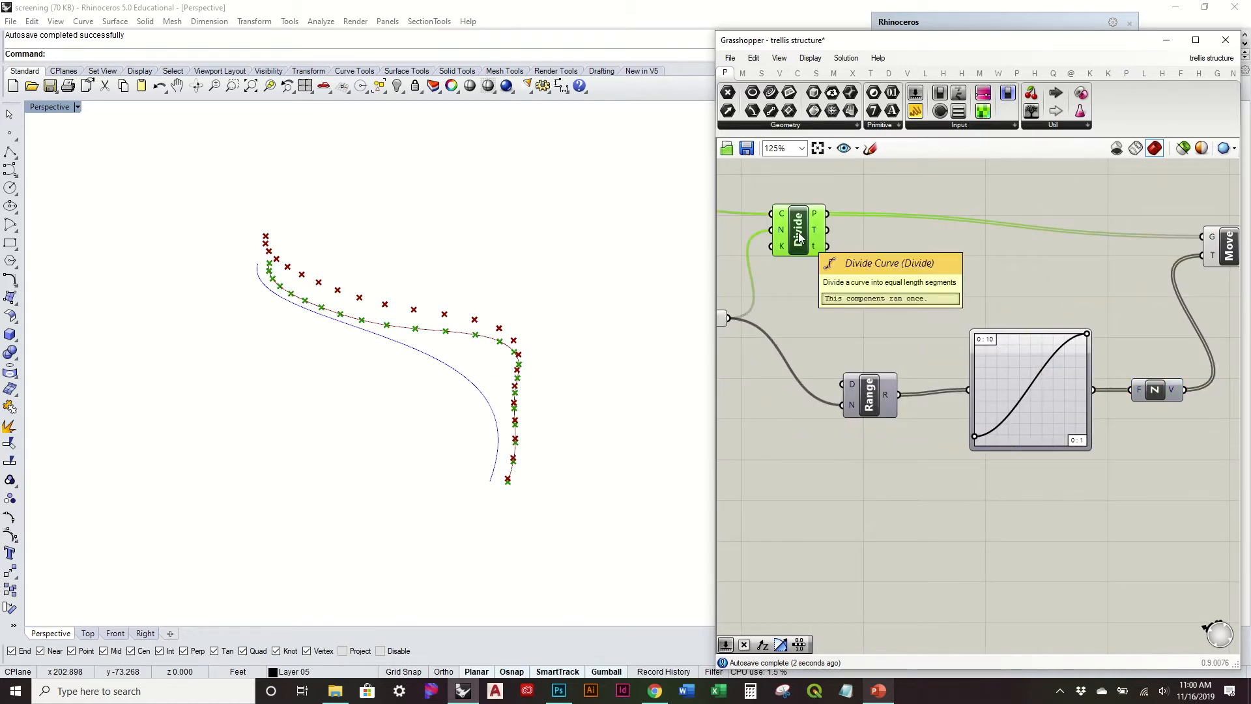
pyautogui.rightClick(800, 234)
pyautogui.click(858, 256)
pyautogui.click(773, 359)
# Step: Shorten the sine graph's wavelength by shifting its peak handle toward the middle, and nudge its start handle slightly inward
pyautogui.moveTo(596, 348); pyautogui.dragTo(507, 357, button='right')
pyautogui.scroll(3, 1045, 372)
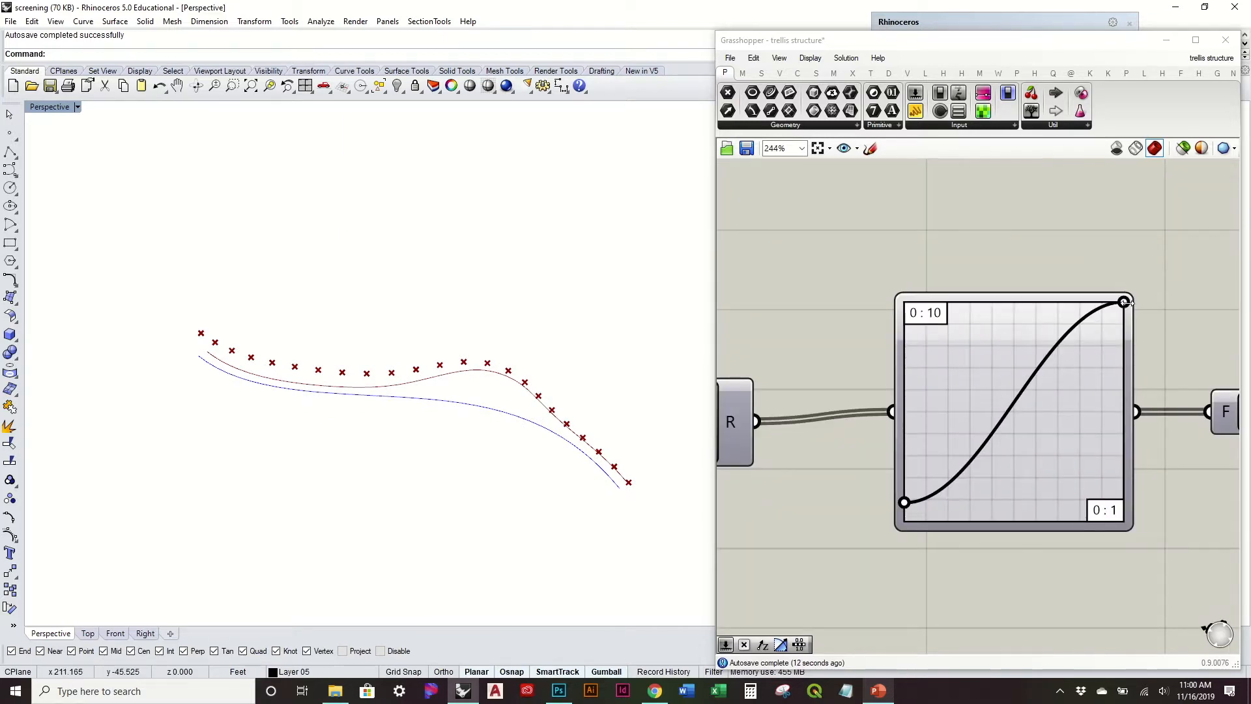
pyautogui.moveTo(1124, 301); pyautogui.dragTo(1001, 302)
pyautogui.moveTo(645, 439); pyautogui.dragTo(680, 351, button='right')
pyautogui.moveTo(1001, 301); pyautogui.dragTo(994, 301)
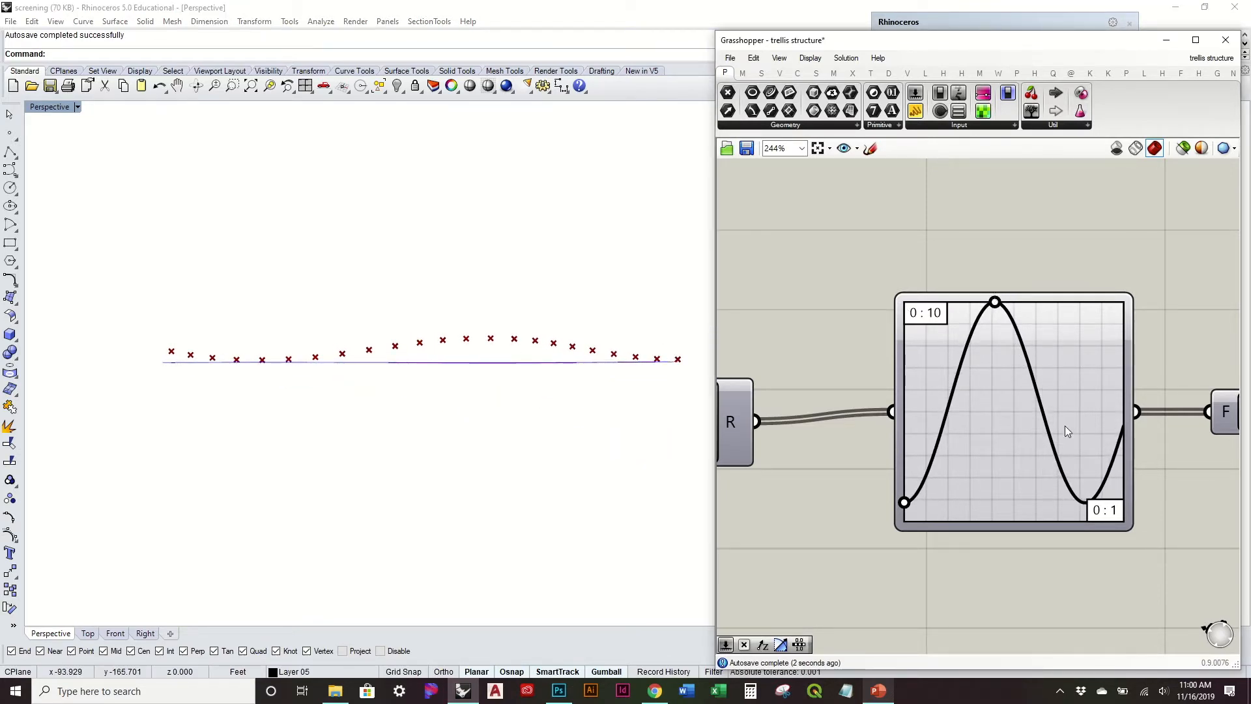
pyautogui.moveTo(905, 503); pyautogui.dragTo(914, 500)
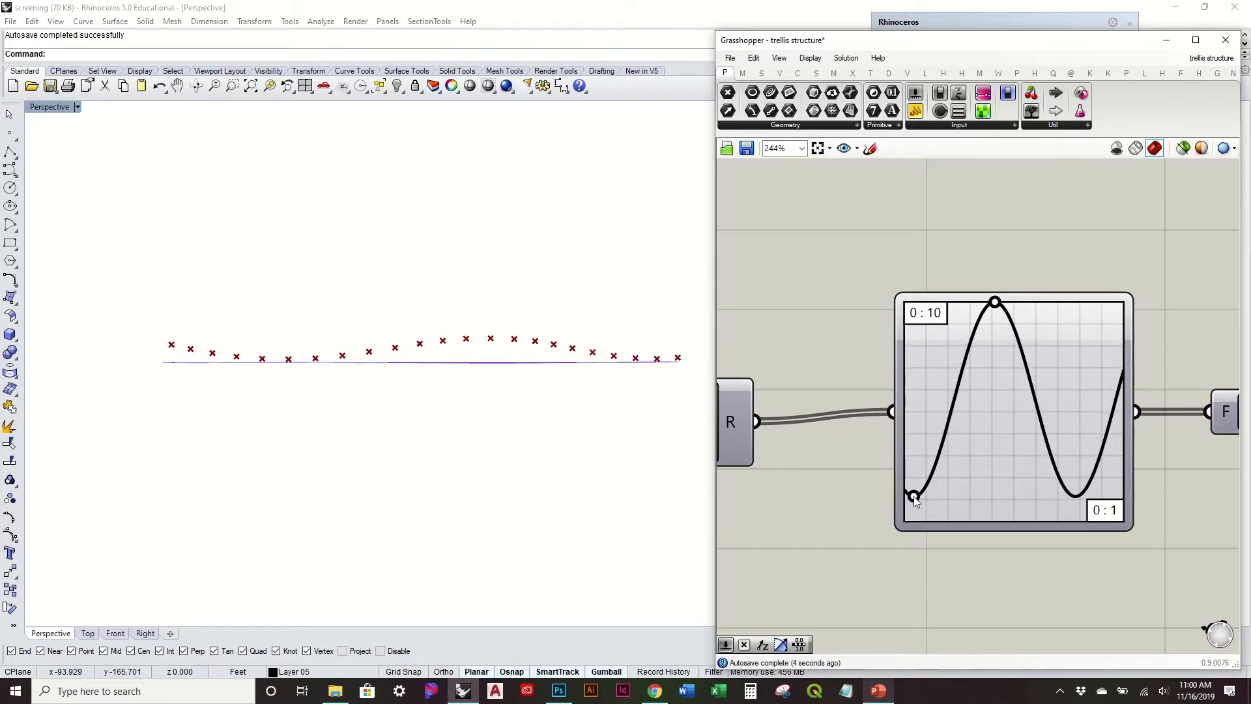
# Step: Preview the Divide points temporarily to compare them with the moved points, hiding them again
pyautogui.moveTo(413, 321); pyautogui.dragTo(479, 421, button='right')
pyautogui.moveTo(483, 278); pyautogui.dragTo(488, 402, button='right')
pyautogui.scroll(-5, 884, 397)
pyautogui.click(858, 280)
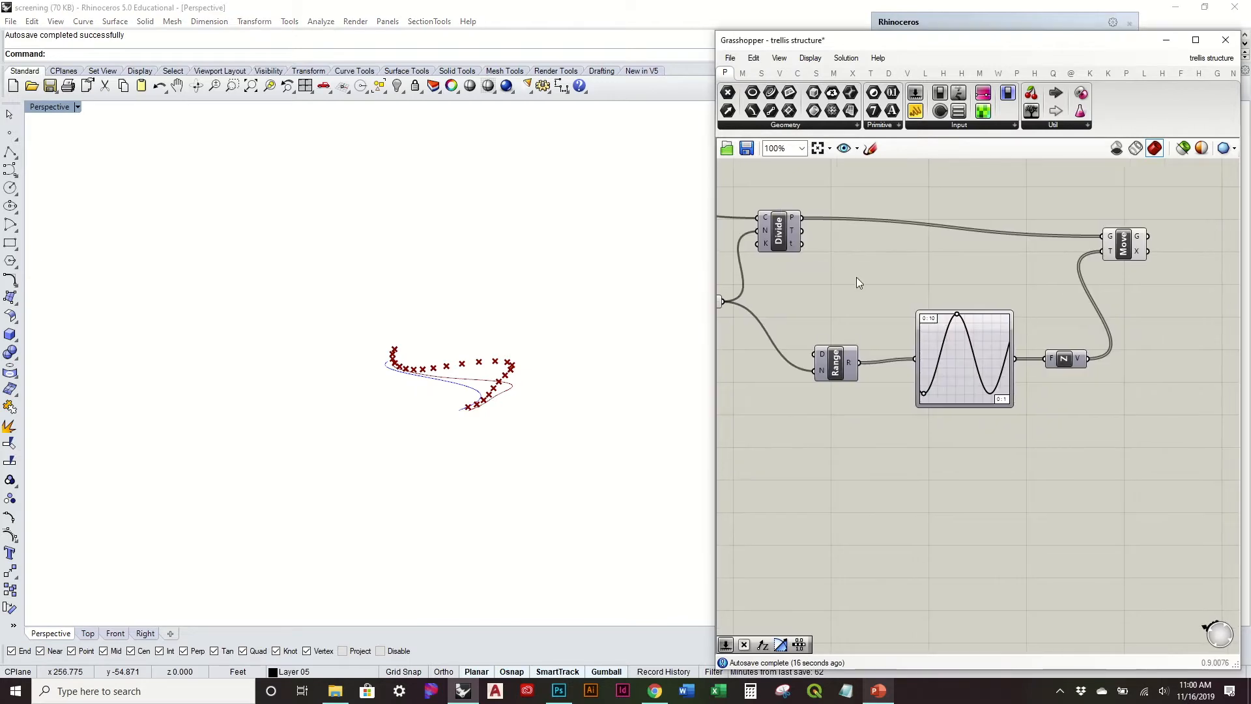
pyautogui.click(781, 237)
pyautogui.rightClick(779, 231)
pyautogui.click(852, 261)
pyautogui.moveTo(603, 355); pyautogui.dragTo(602, 440, button='right')
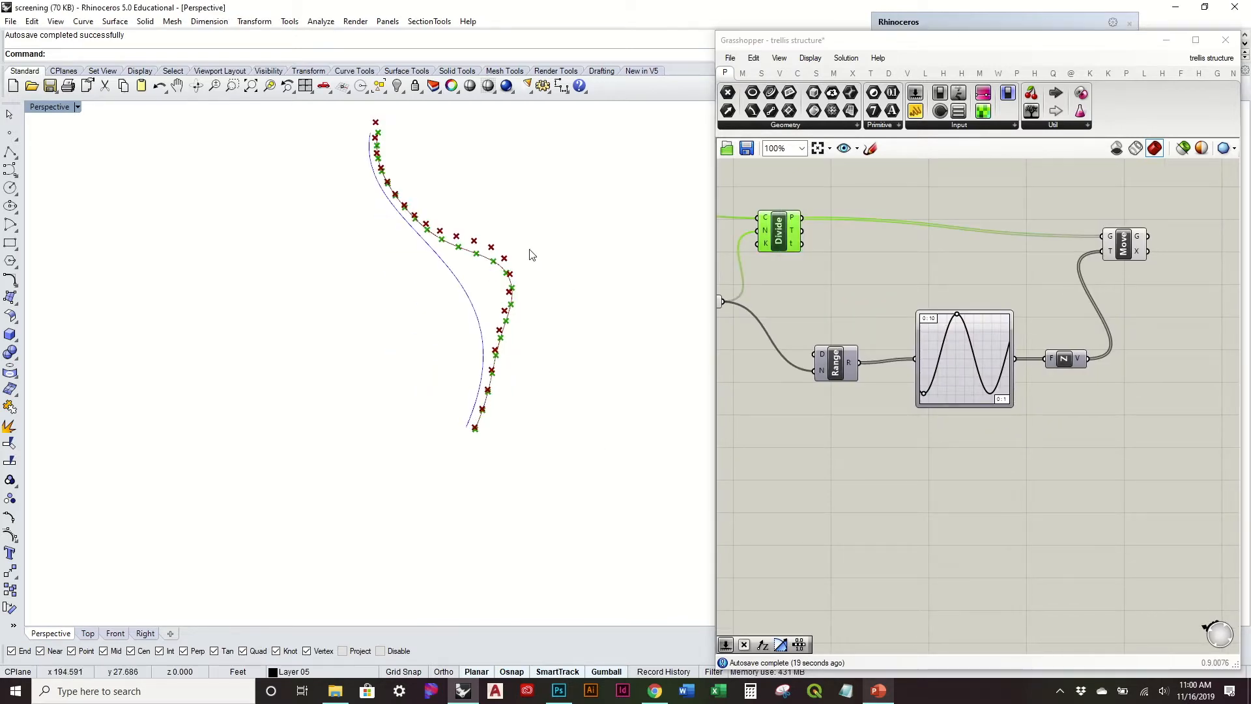
pyautogui.rightClick(786, 232)
pyautogui.click(848, 255)
# Step: Place a duplicate of the Move component farther along, beyond the original Move
pyautogui.moveTo(1110, 249); pyautogui.dragTo(978, 315, button='right')
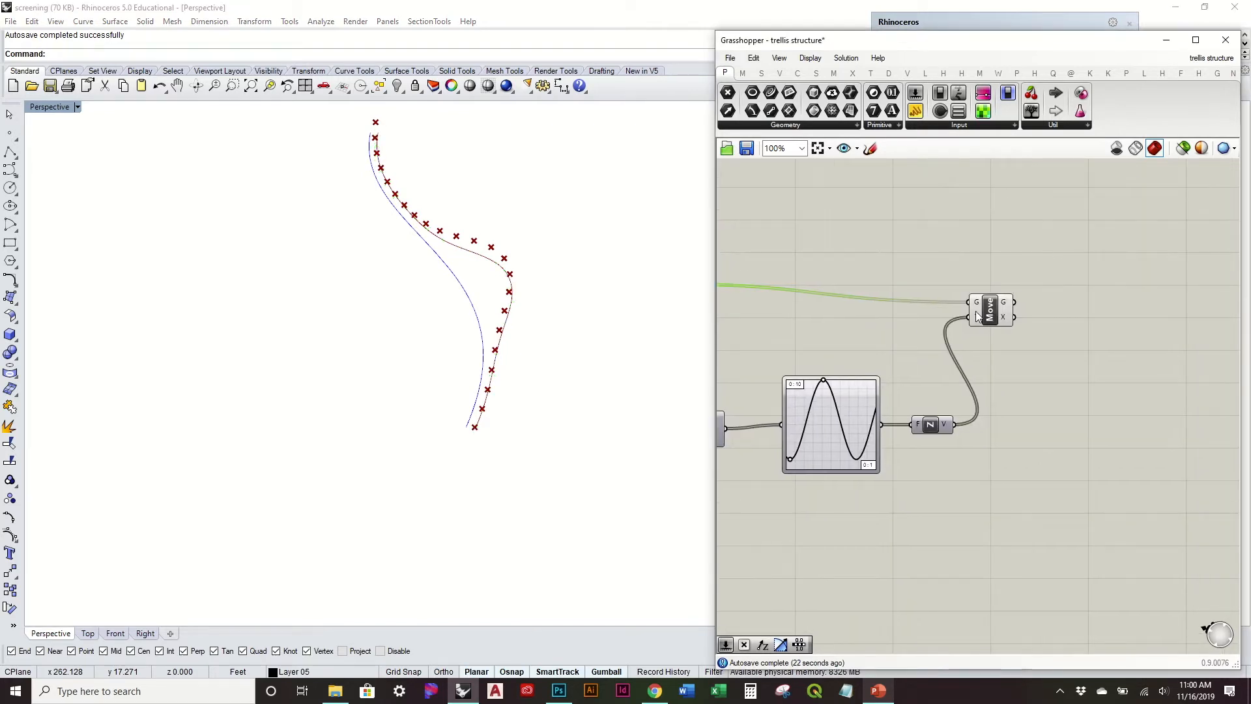
pyautogui.moveTo(991, 315); pyautogui.dragTo(1192, 305)
pyautogui.click(995, 412)
pyautogui.click(1042, 349)
pyautogui.scroll(-2, 1044, 350)
pyautogui.moveTo(819, 318); pyautogui.dragTo(928, 307, button='right')
pyautogui.moveTo(979, 393); pyautogui.dragTo(891, 393, button='right')
pyautogui.moveTo(920, 344); pyautogui.dragTo(901, 351, button='right')
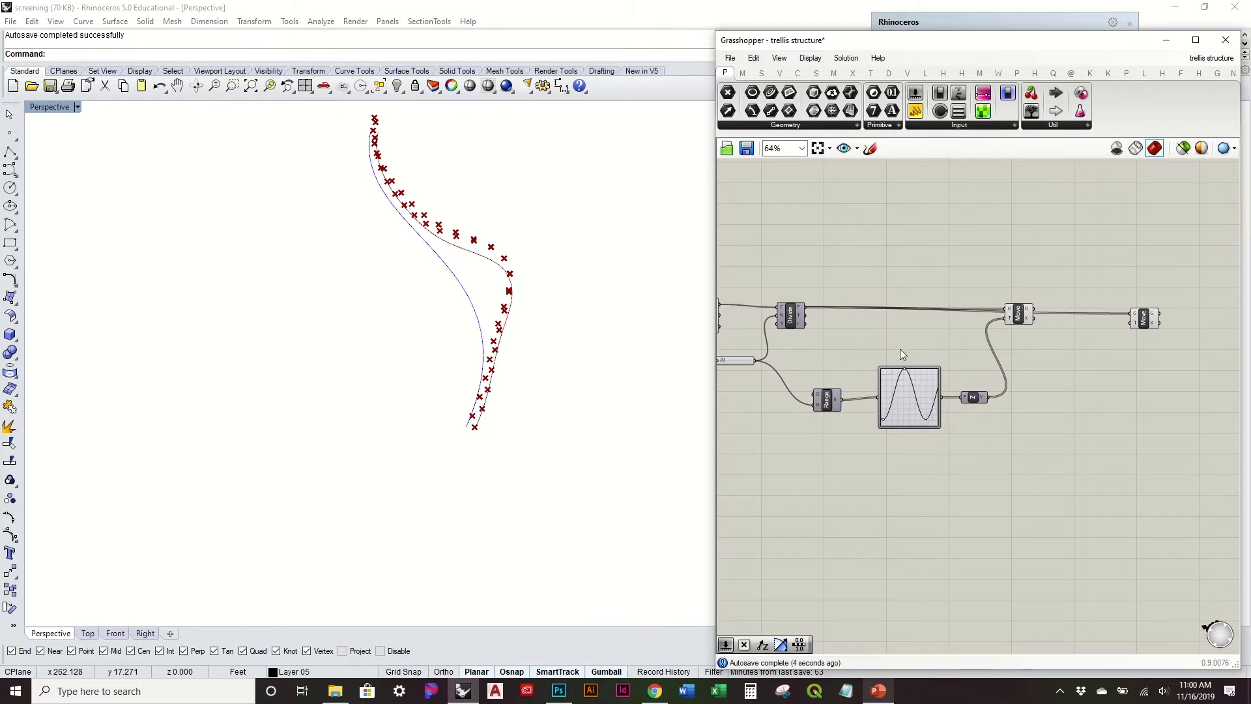
# Step: Duplicate the Range and Graph Mapper pair and place the copies below the second Move component
pyautogui.moveTo(947, 483); pyautogui.dragTo(804, 370)
pyautogui.hotkey('ctrl', 'c')
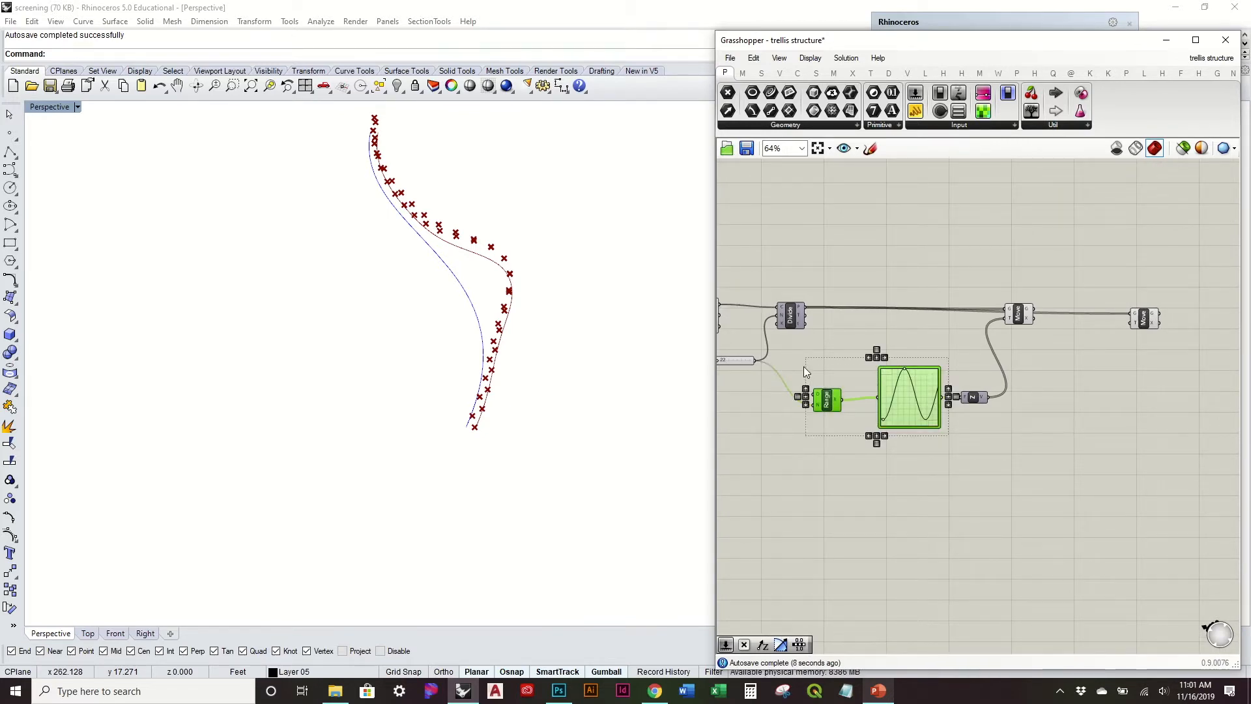
pyautogui.hotkey('ctrl', 'v')
pyautogui.moveTo(921, 395); pyautogui.dragTo(1132, 446)
pyautogui.click(1098, 372)
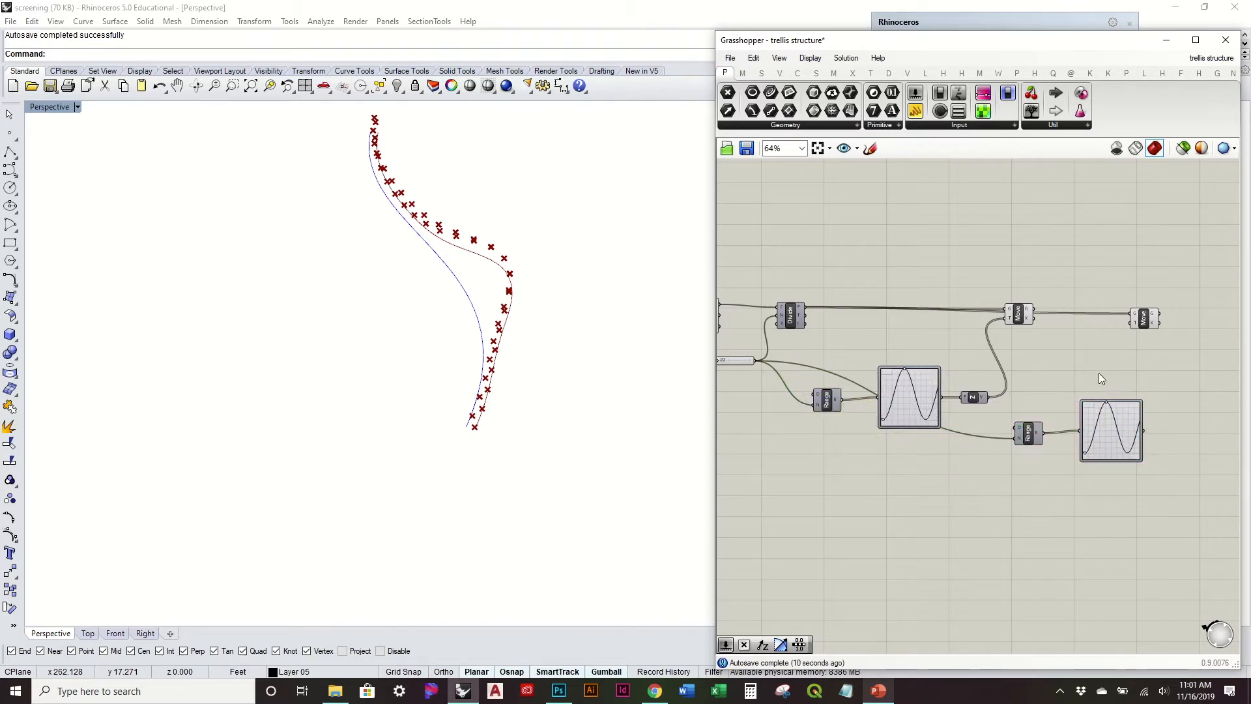
# Step: Connect the first Move's G output to the second Move's G input and adjust both components' positions
pyautogui.scroll(4, 1042, 404)
pyautogui.moveTo(1007, 304); pyautogui.dragTo(1106, 372, button='right')
pyautogui.moveTo(1203, 291); pyautogui.dragTo(1224, 259)
pyautogui.moveTo(944, 273); pyautogui.dragTo(1190, 306)
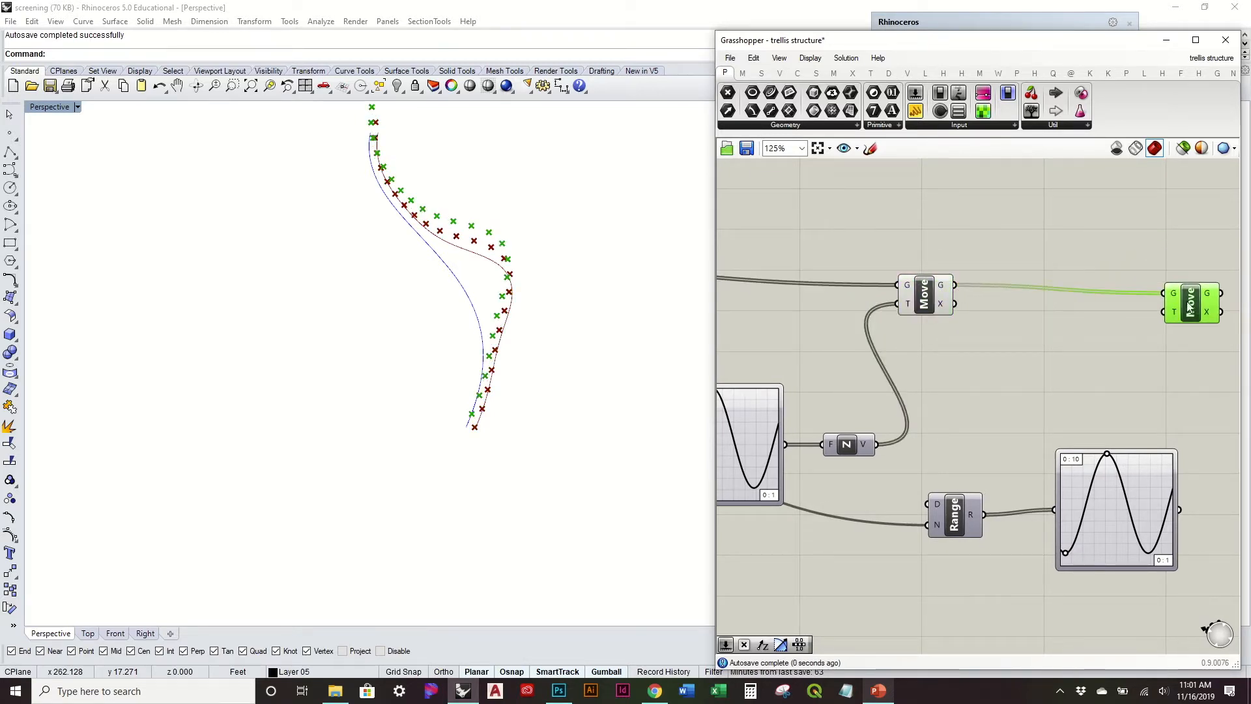
pyautogui.moveTo(943, 290); pyautogui.dragTo(950, 275)
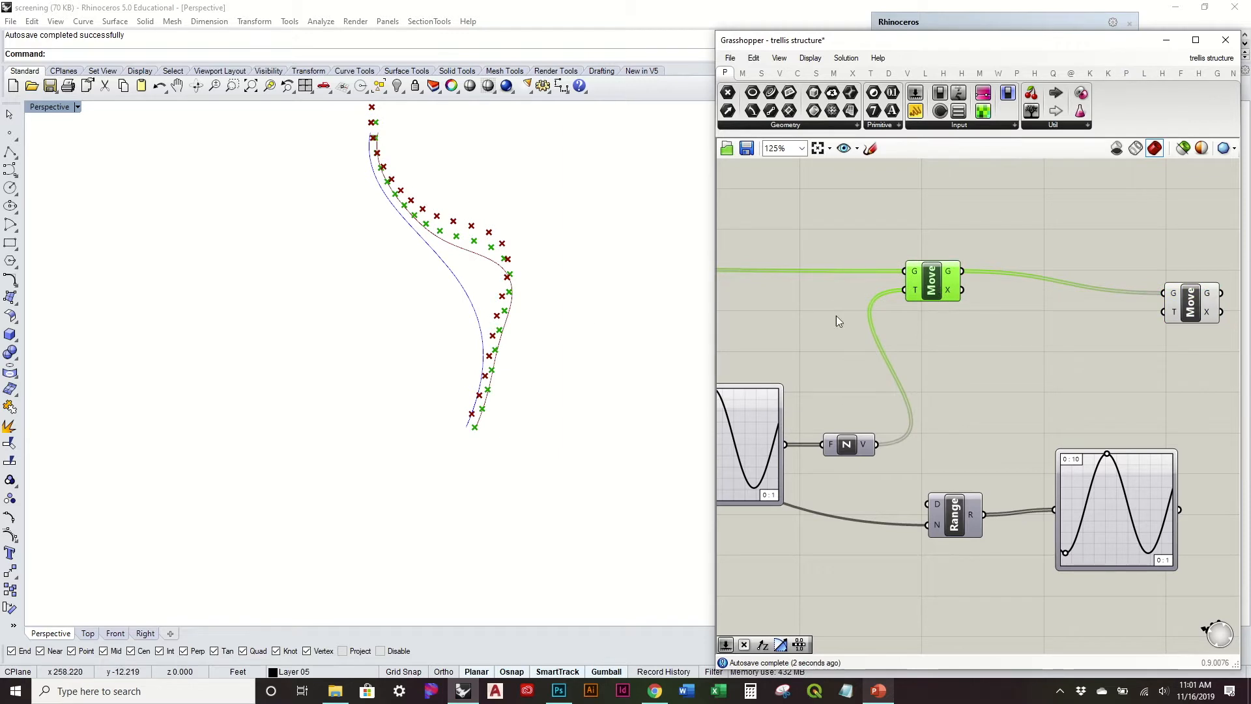
# Step: Add a Horizontal Frame component from the curve analysis tools near the Divide component
pyautogui.moveTo(836, 318); pyautogui.dragTo(1089, 332, button='right')
pyautogui.moveTo(568, 335); pyautogui.dragTo(557, 410, button='right')
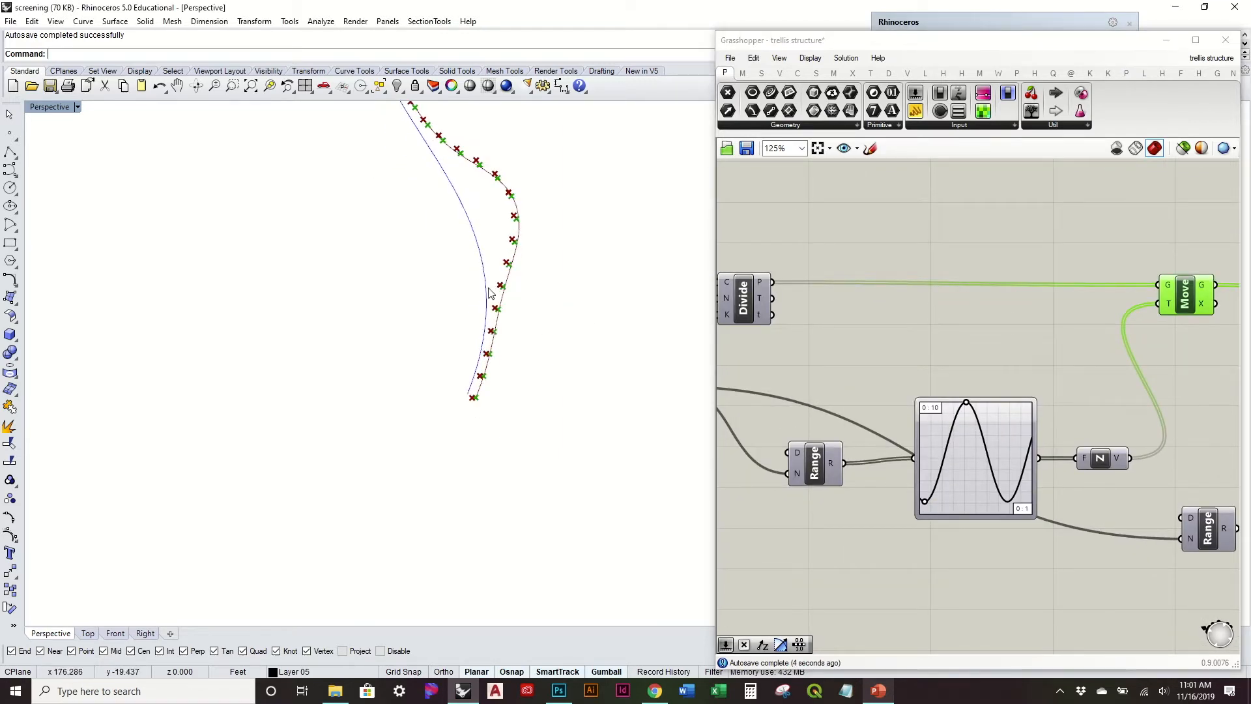
pyautogui.moveTo(810, 293); pyautogui.dragTo(966, 307, button='right')
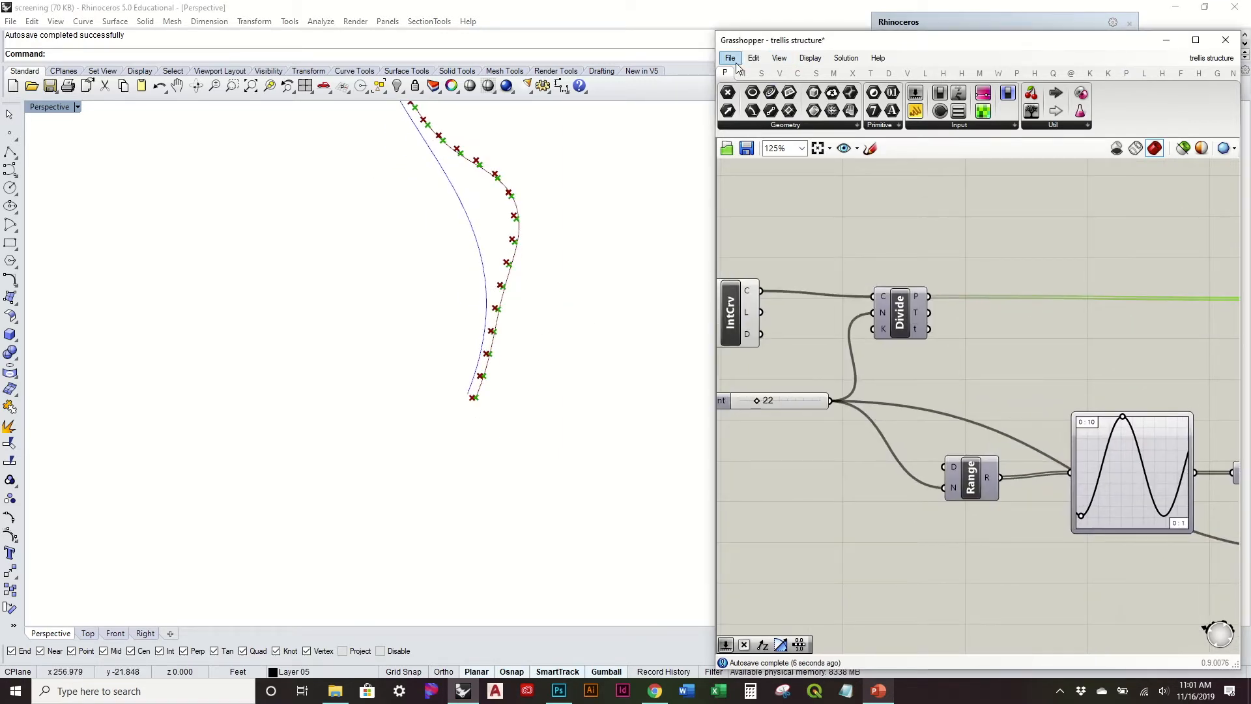
pyautogui.click(762, 74)
pyautogui.click(798, 74)
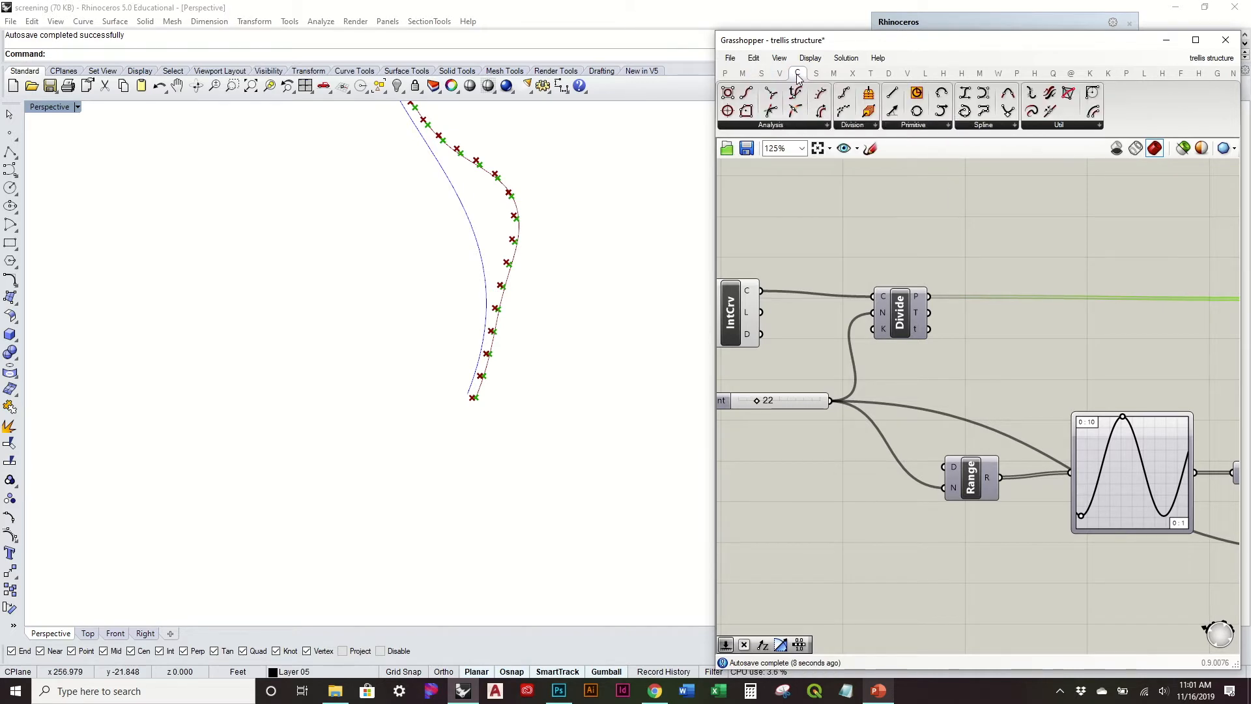
pyautogui.click(793, 125)
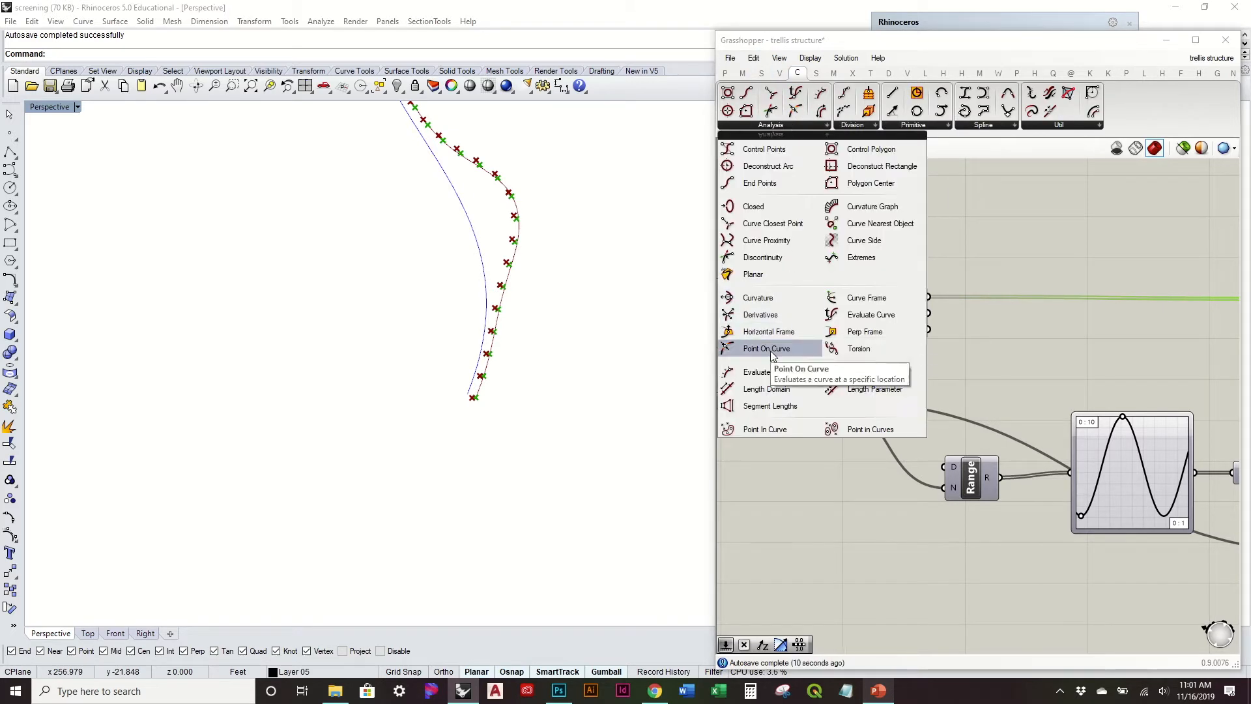
pyautogui.moveTo(749, 324); pyautogui.dragTo(918, 274)
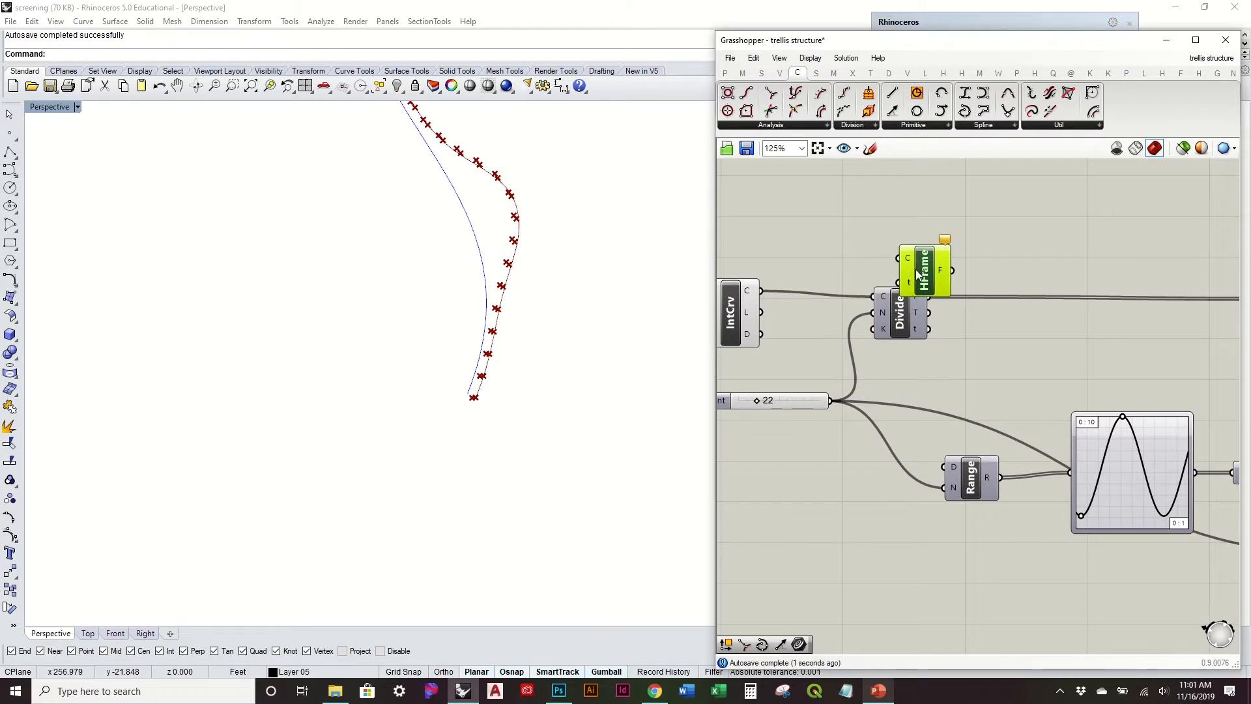
# Step: Connect the IntCrv curve output to the Horizontal Frame's C input and the Divide component's t output to its t input
pyautogui.click(737, 319)
pyautogui.moveTo(765, 301); pyautogui.dragTo(826, 343, button='right')
pyautogui.moveTo(814, 345); pyautogui.dragTo(976, 310)
pyautogui.moveTo(989, 381); pyautogui.dragTo(1075, 325)
pyautogui.scroll(8, 435, 306)
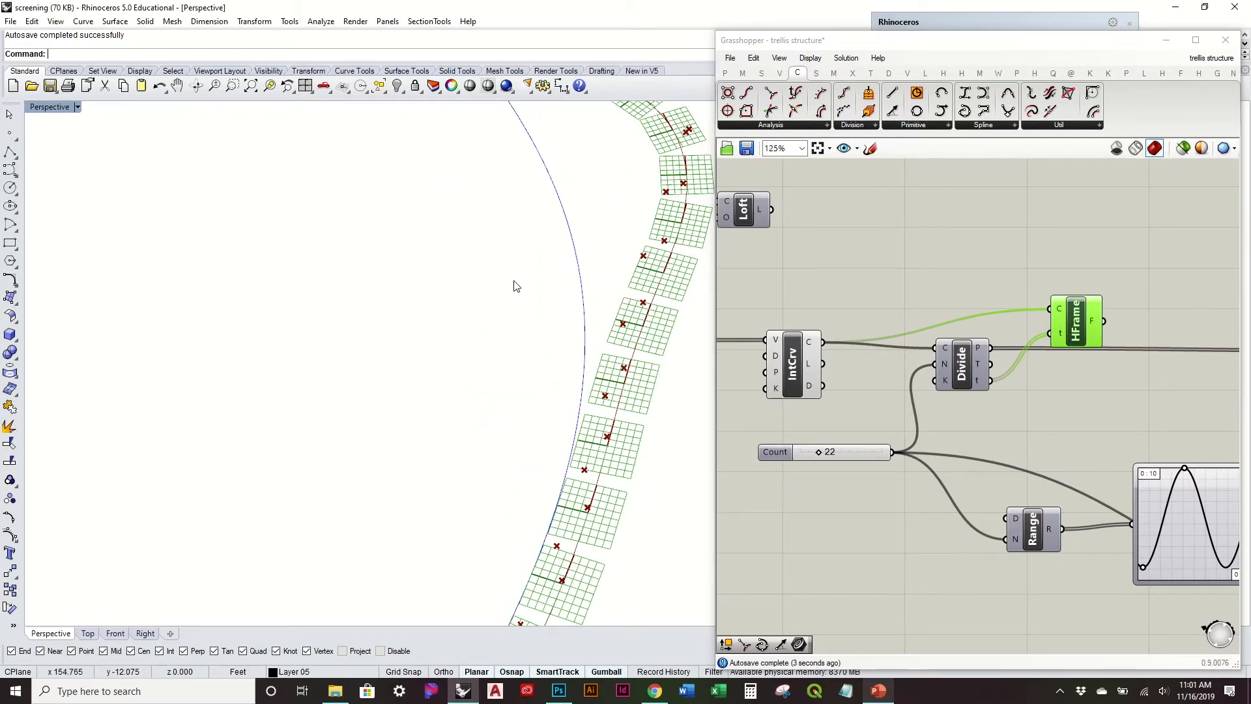
pyautogui.scroll(-4, 515, 285)
# Step: Add a Deconstruct Plane component beside the Horizontal Frame and connect the frame output F to its P input
pyautogui.moveTo(986, 271); pyautogui.dragTo(693, 280, button='right')
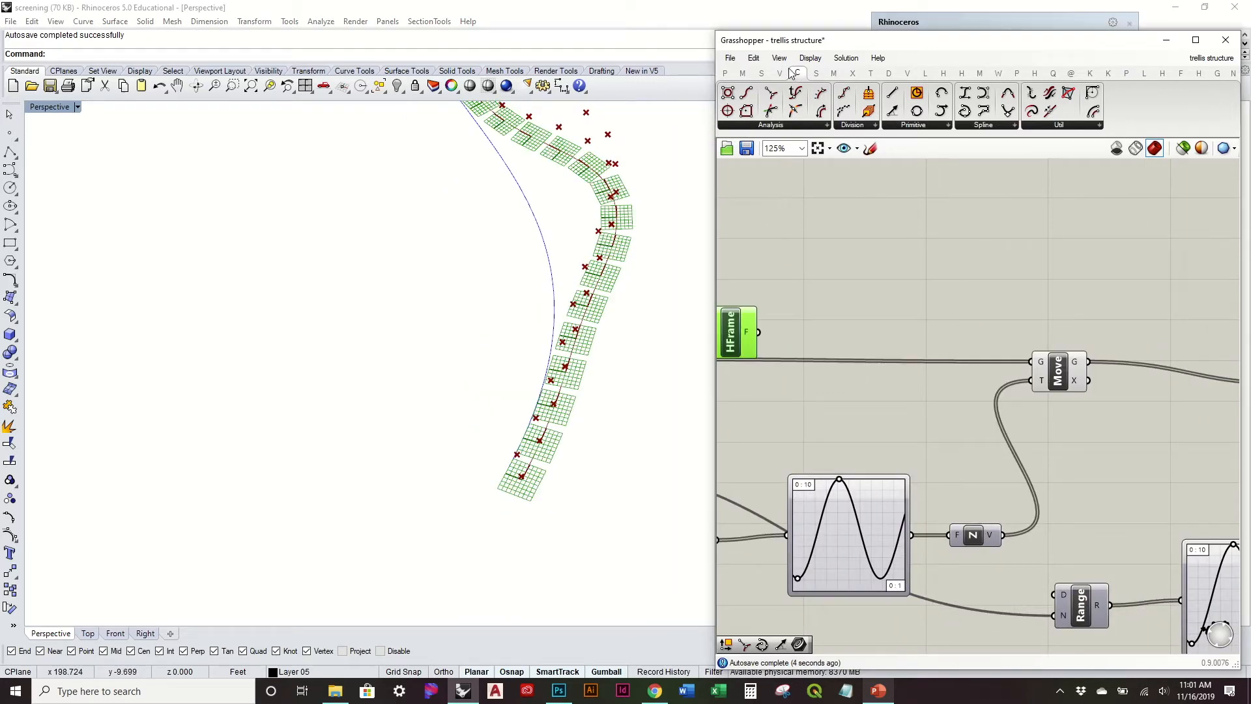
pyautogui.click(780, 74)
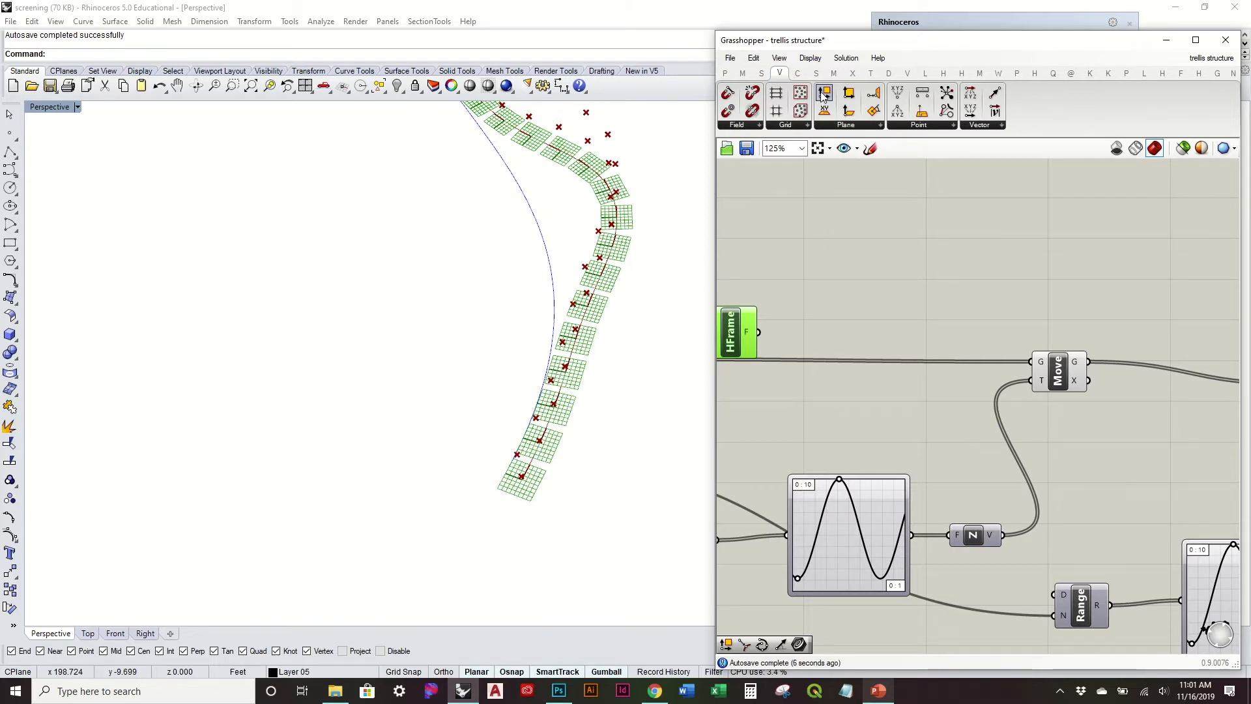
pyautogui.moveTo(822, 95); pyautogui.dragTo(856, 306)
pyautogui.moveTo(759, 332); pyautogui.dragTo(830, 307)
pyautogui.moveTo(840, 308); pyautogui.dragTo(877, 335)
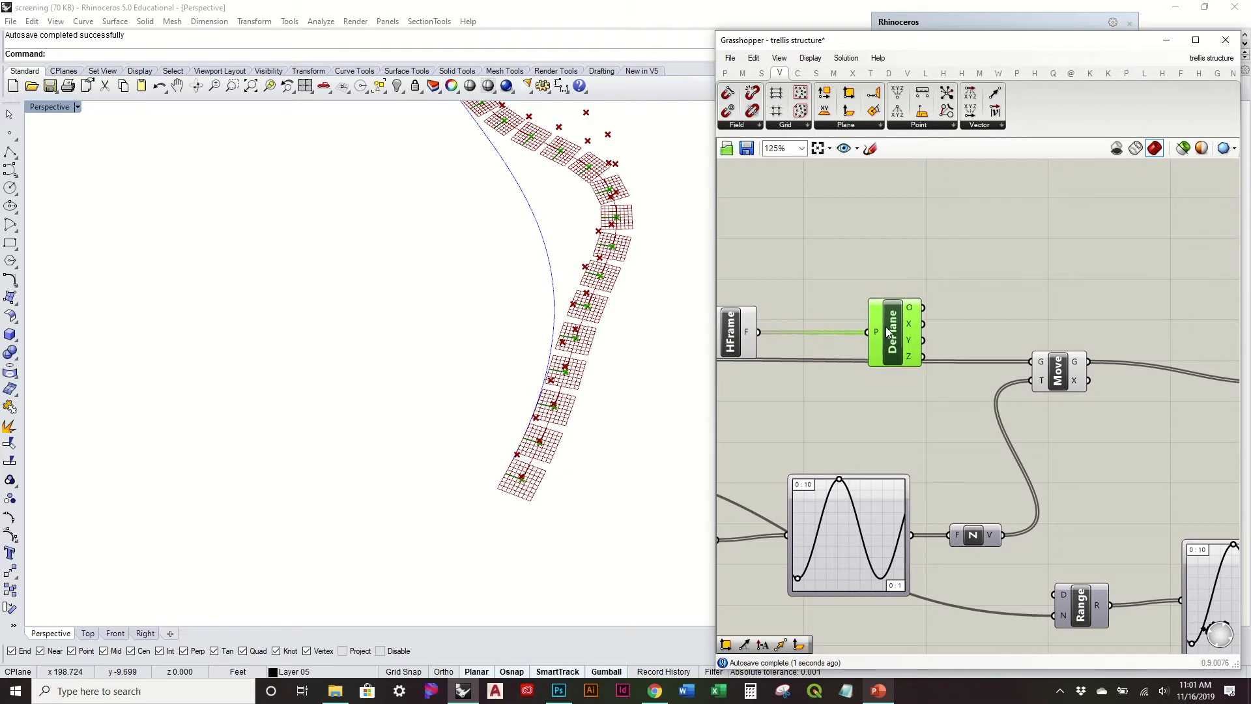
# Step: Add an Amplitude component from the vector tools beside the Deconstruct Plane component
pyautogui.scroll(-3, 969, 287)
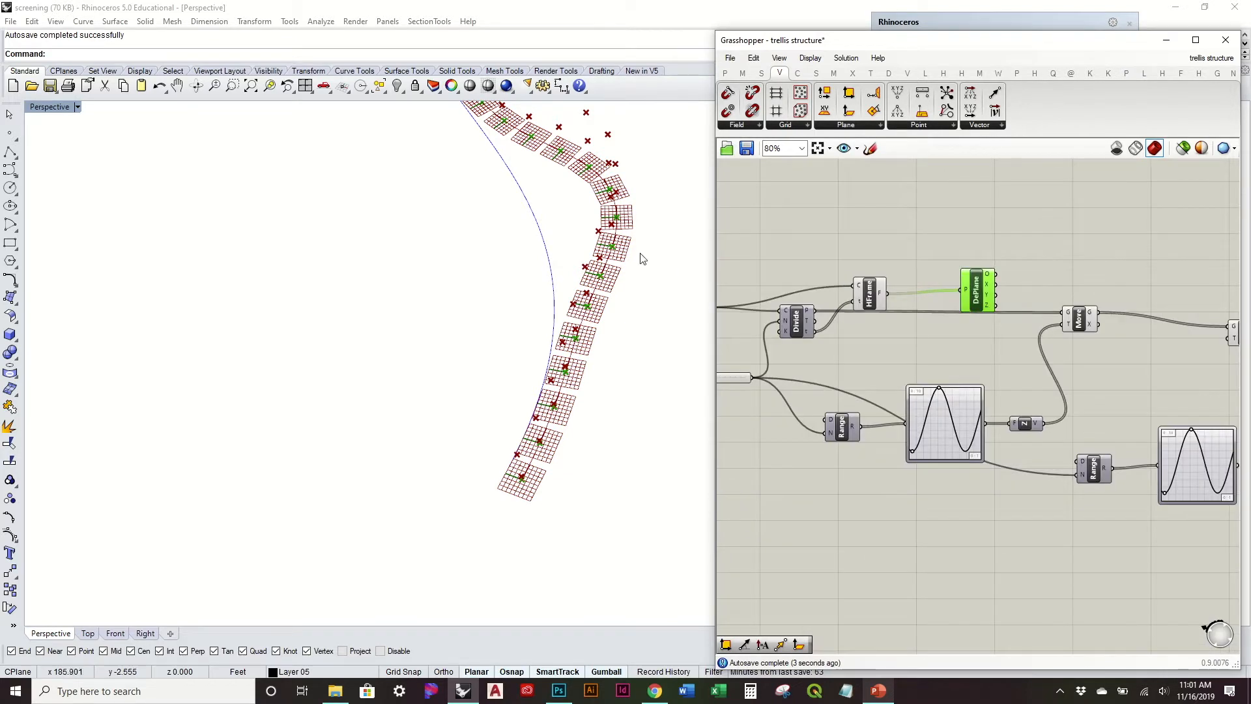
pyautogui.scroll(2, 561, 238)
pyautogui.moveTo(942, 267); pyautogui.dragTo(823, 280, button='right')
pyautogui.click(1001, 124)
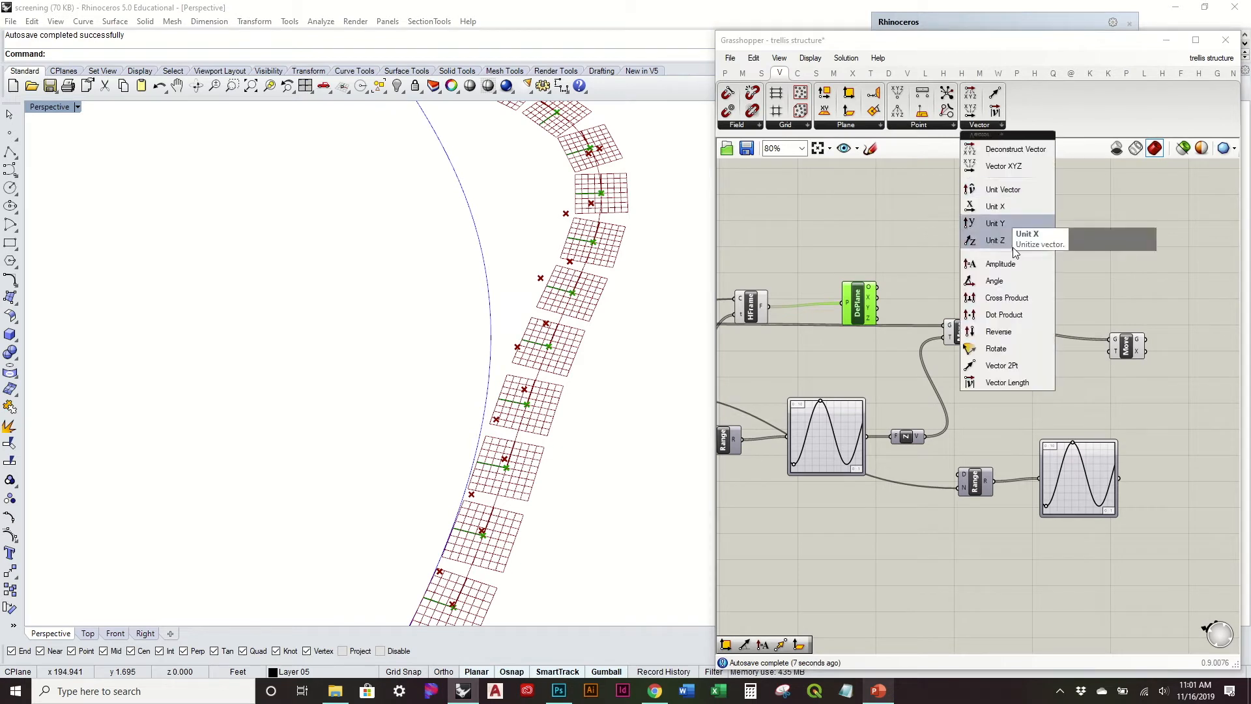
pyautogui.click(1011, 270)
pyautogui.click(983, 264)
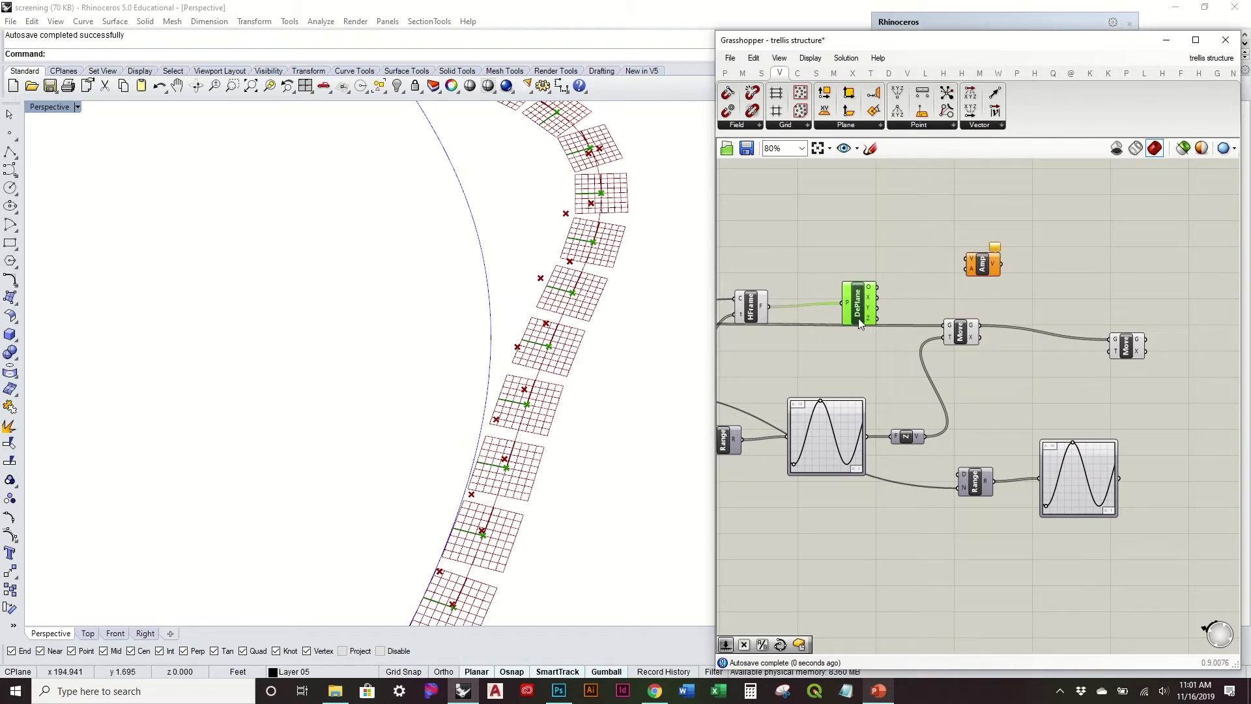
# Step: Connect the Deconstruct Plane's Y output to the Amplitude's V input and place both components between the first Move and second graph mapper
pyautogui.moveTo(872, 319); pyautogui.dragTo(964, 261)
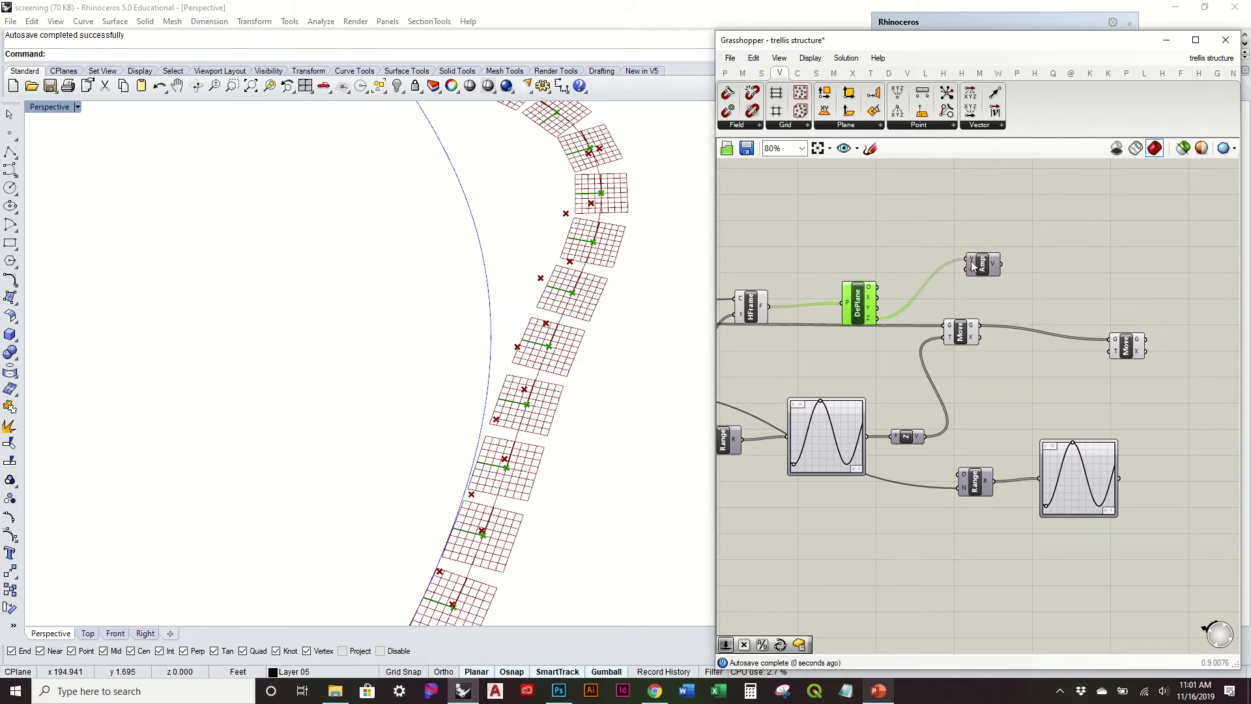
pyautogui.moveTo(877, 307); pyautogui.dragTo(1049, 400)
pyautogui.moveTo(869, 310); pyautogui.dragTo(997, 398)
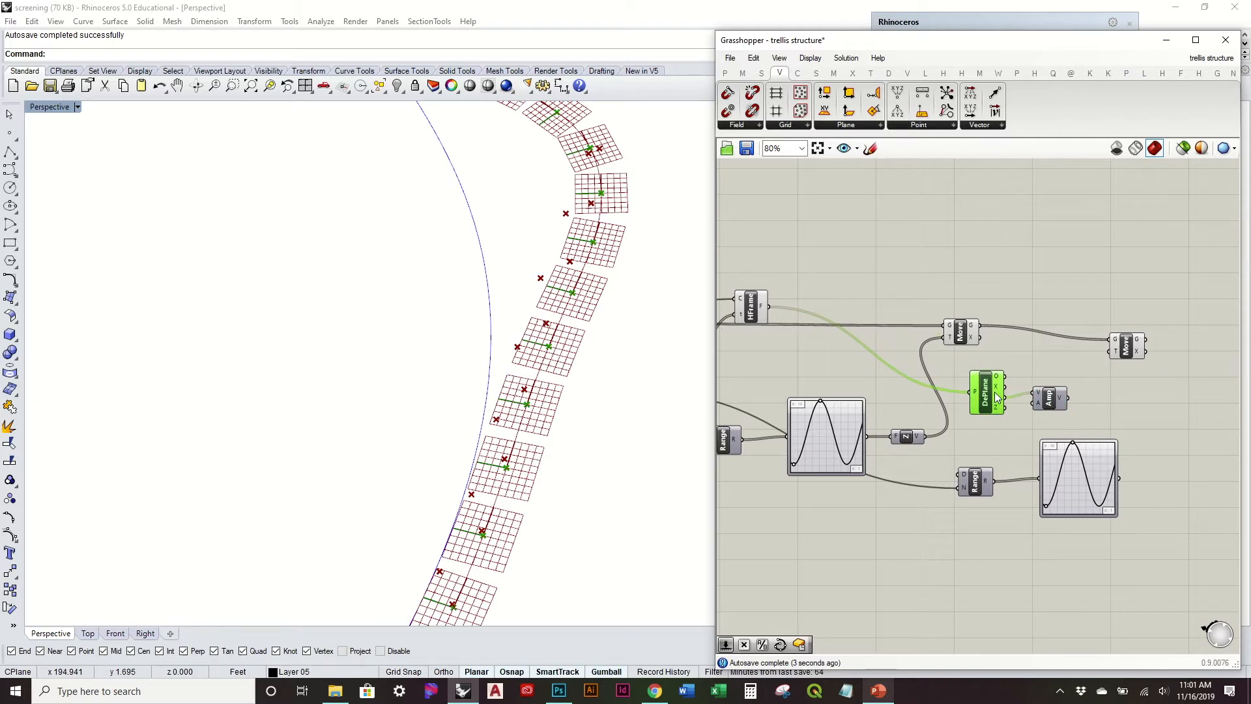
# Step: Move the Horizontal Frame beside the Deconstruct Plane and turn off the preview of both components
pyautogui.moveTo(747, 305); pyautogui.dragTo(930, 384)
pyautogui.rightClick(931, 389)
pyautogui.click(1012, 354)
pyautogui.moveTo(995, 439); pyautogui.dragTo(925, 383)
pyautogui.middleClick(988, 421)
pyautogui.click(1029, 379)
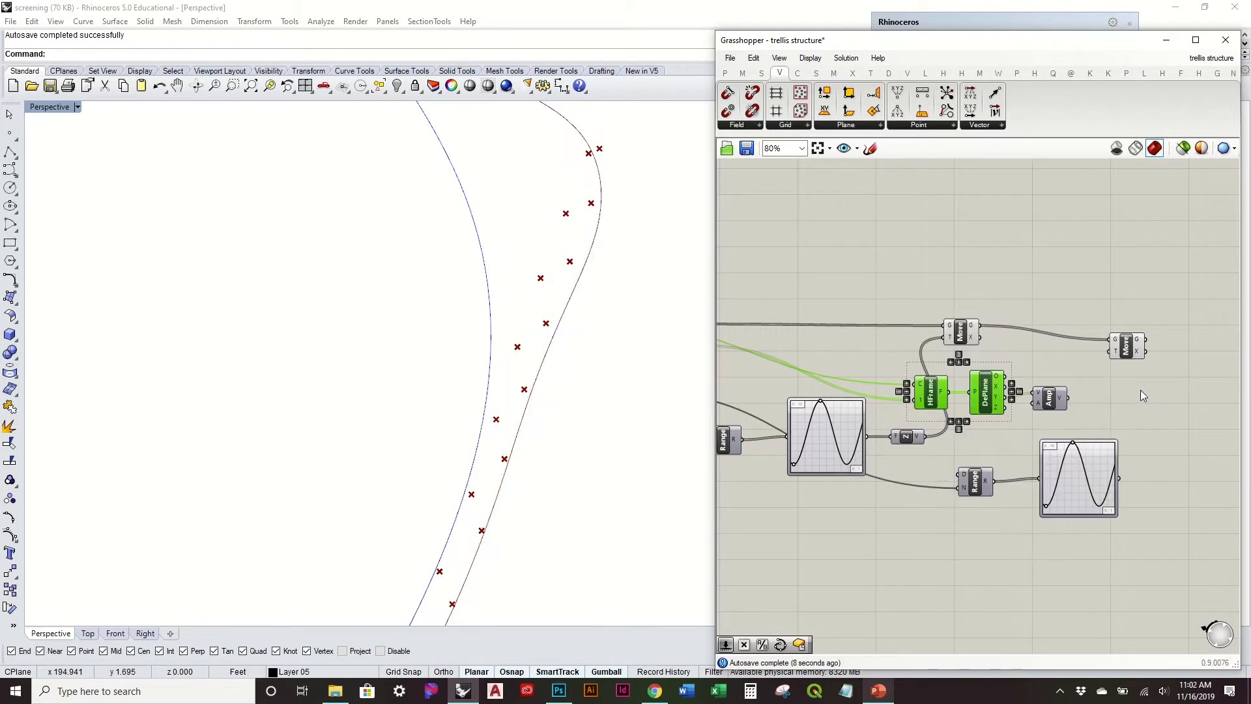
# Step: Reposition the second Range and its graph mapper beneath the Horizontal Frame and Deconstruct Plane components
pyautogui.moveTo(1141, 391); pyautogui.dragTo(1094, 402, button='right')
pyautogui.click(1095, 403)
pyautogui.moveTo(1054, 429); pyautogui.dragTo(990, 401)
pyautogui.moveTo(1029, 357); pyautogui.dragTo(832, 347, button='right')
pyautogui.moveTo(878, 346); pyautogui.dragTo(993, 356)
pyautogui.click(916, 455)
pyautogui.scroll(1, 916, 455)
pyautogui.moveTo(908, 394); pyautogui.dragTo(908, 419)
pyautogui.moveTo(603, 446); pyautogui.dragTo(610, 401, button='right')
pyautogui.click(921, 456)
pyautogui.moveTo(873, 489); pyautogui.dragTo(1026, 472, button='right')
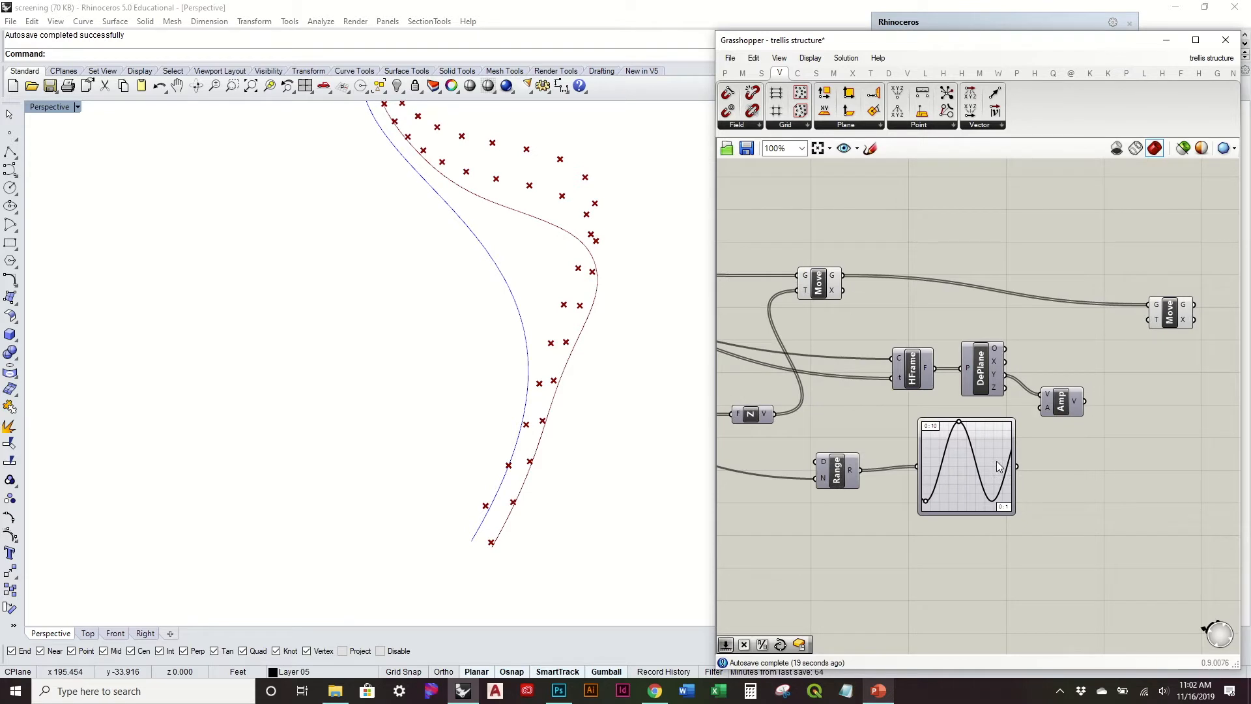
# Step: Change the second graph mapper's graph type to Gaussian
pyautogui.rightClick(998, 462)
pyautogui.moveTo(1063, 647)
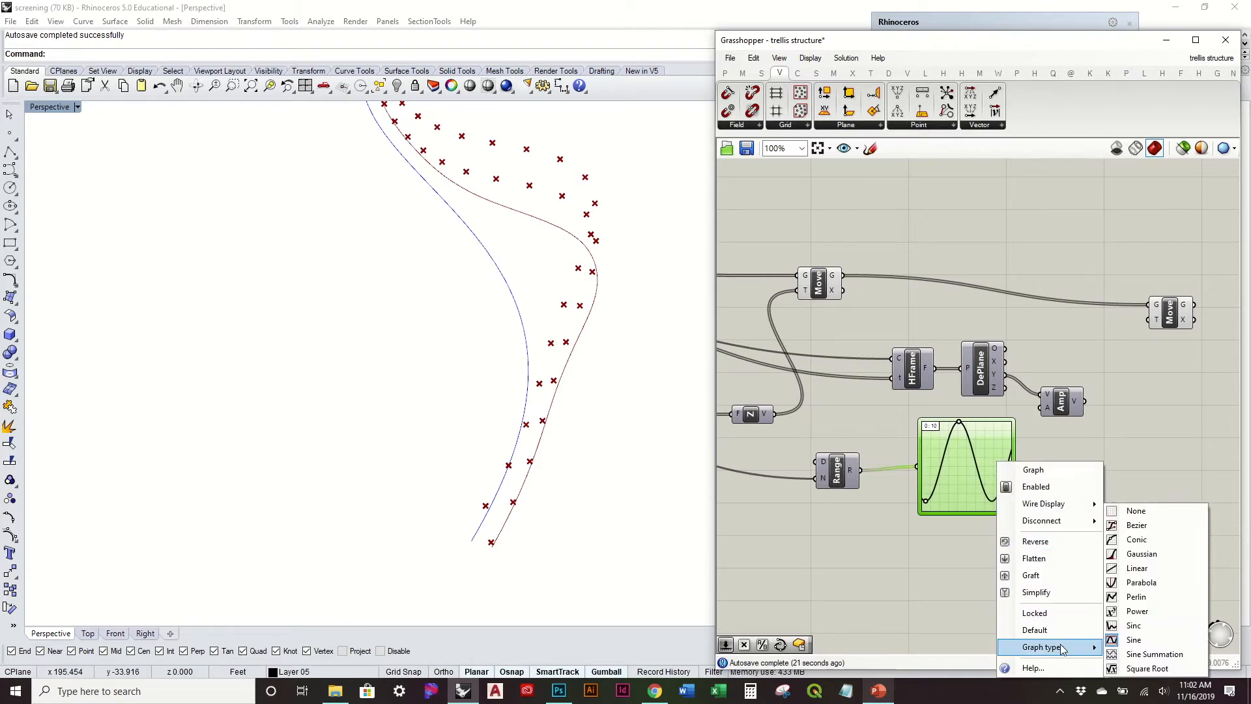
pyautogui.click(1140, 553)
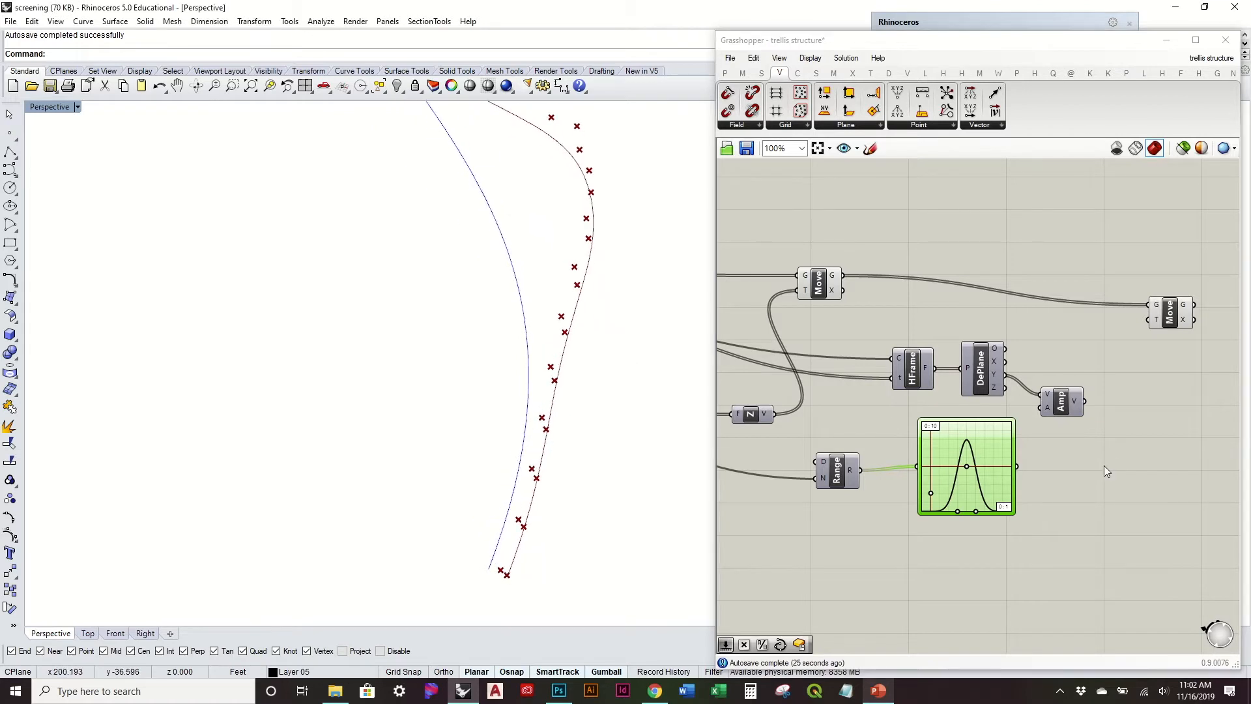
# Step: Connect the Gaussian graph mapper to the Amplitude's A input and the Amplitude's V output to the second Move's T input
pyautogui.moveTo(1017, 466); pyautogui.dragTo(1040, 407)
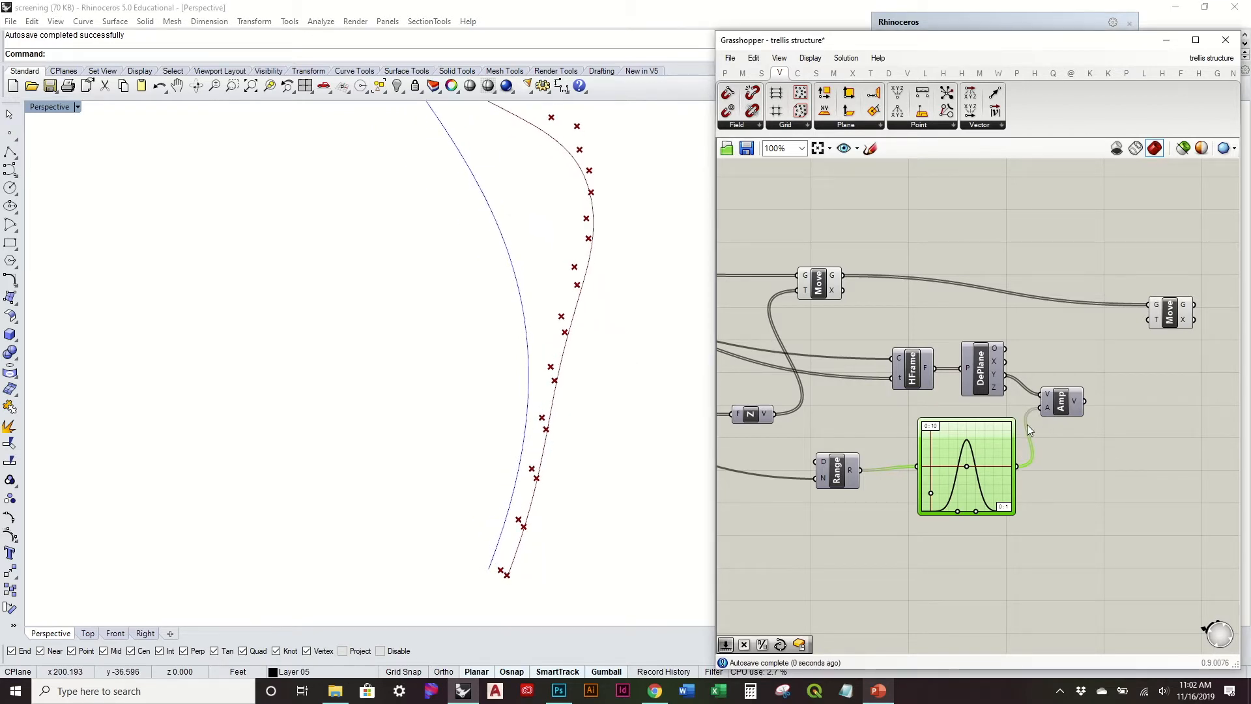
pyautogui.scroll(1, 1022, 432)
pyautogui.moveTo(1022, 433); pyautogui.dragTo(928, 466, button='right')
pyautogui.moveTo(1047, 385); pyautogui.dragTo(1082, 330)
# Step: Shift the Gaussian curve's centre slightly, widen it a little and raise its peak beyond the upper limit of the graph
pyautogui.moveTo(591, 320); pyautogui.dragTo(495, 399, button='right')
pyautogui.scroll(5, 567, 425)
pyautogui.scroll(3, 838, 557)
pyautogui.moveTo(868, 494); pyautogui.dragTo(850, 490)
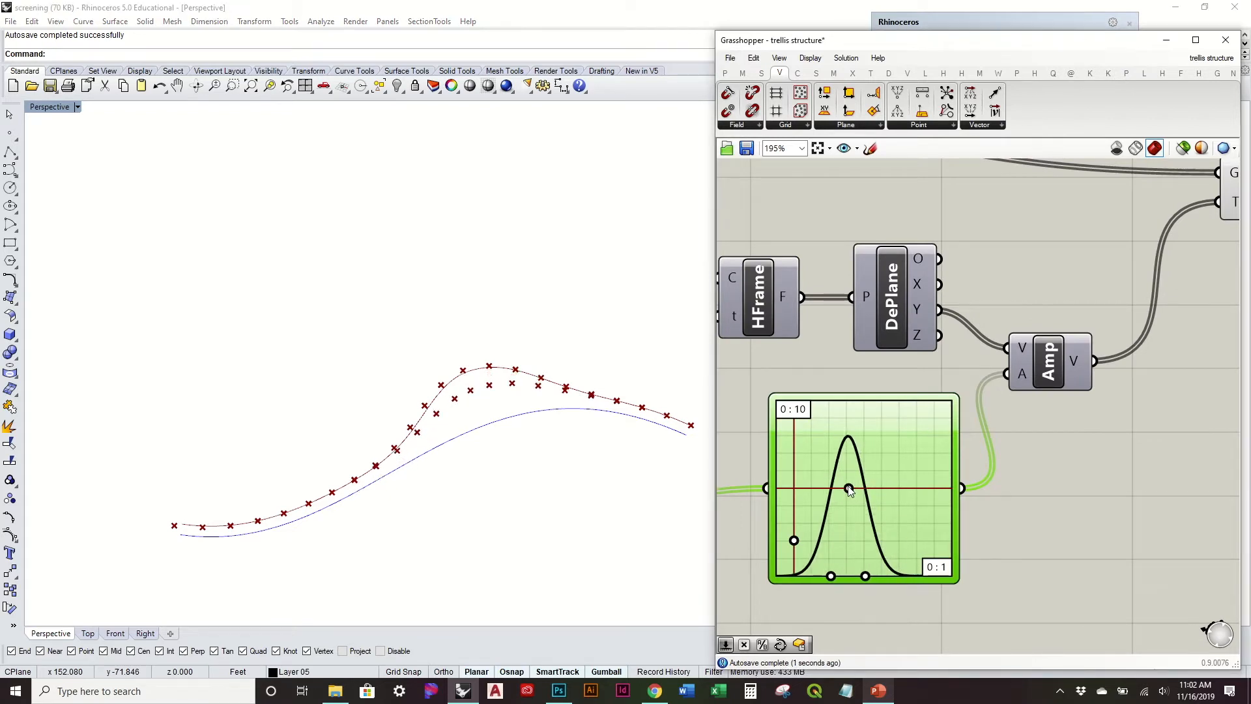
pyautogui.moveTo(609, 433); pyautogui.dragTo(598, 454, button='right')
pyautogui.moveTo(479, 378); pyautogui.dragTo(484, 384, button='right')
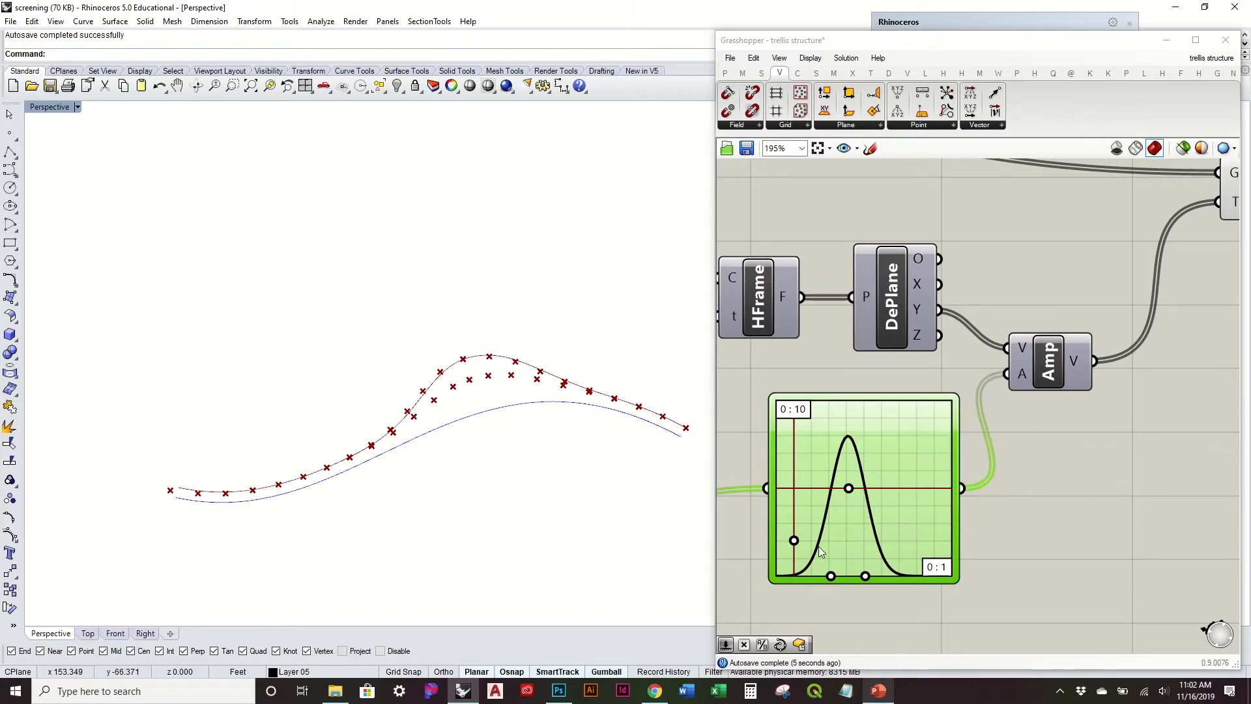
pyautogui.moveTo(794, 540)
pyautogui.mouseDown()
pyautogui.moveTo(793, 504)
pyautogui.moveTo(794, 529)
pyautogui.mouseUp()
pyautogui.moveTo(866, 579); pyautogui.dragTo(869, 582)
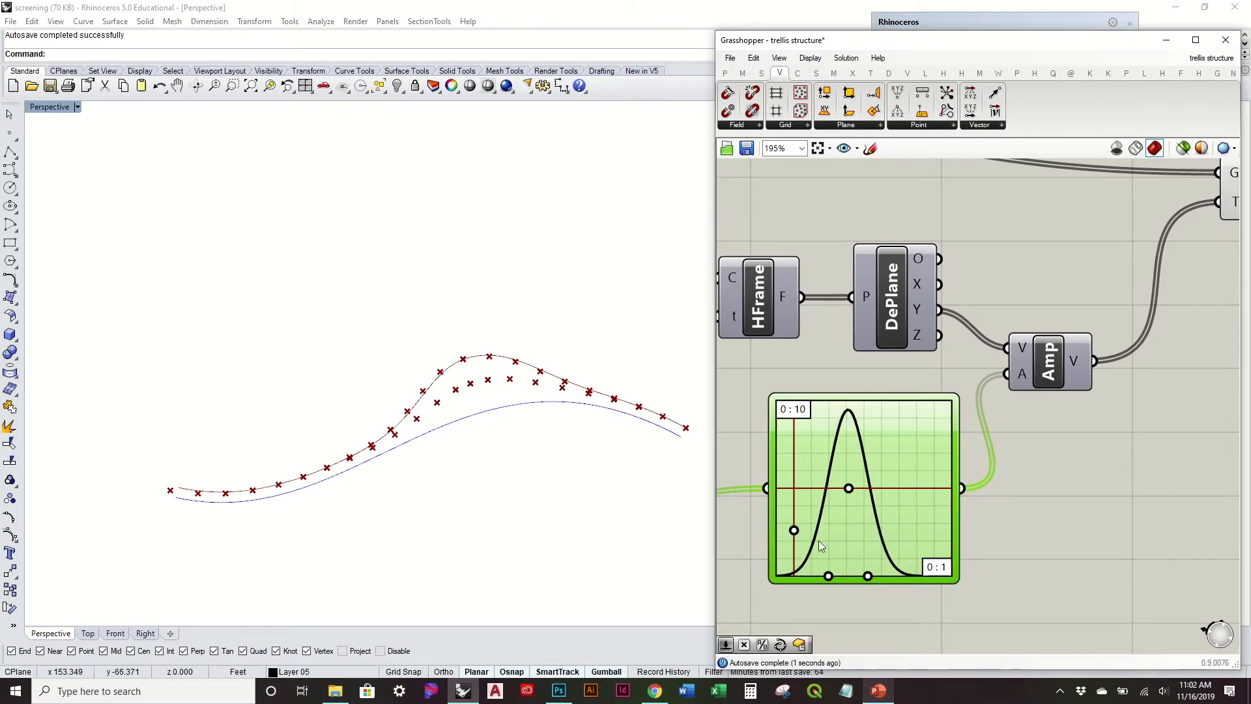
pyautogui.moveTo(793, 532); pyautogui.dragTo(794, 514)
# Step: Fine-tune the Gaussian curve's width, centre and height, ending with a slightly wider bell whose peak exceeds the graph range
pyautogui.click(604, 445)
pyautogui.scroll(8, 515, 363)
pyautogui.moveTo(530, 442); pyautogui.dragTo(533, 417, button='right')
pyautogui.scroll(-6, 531, 429)
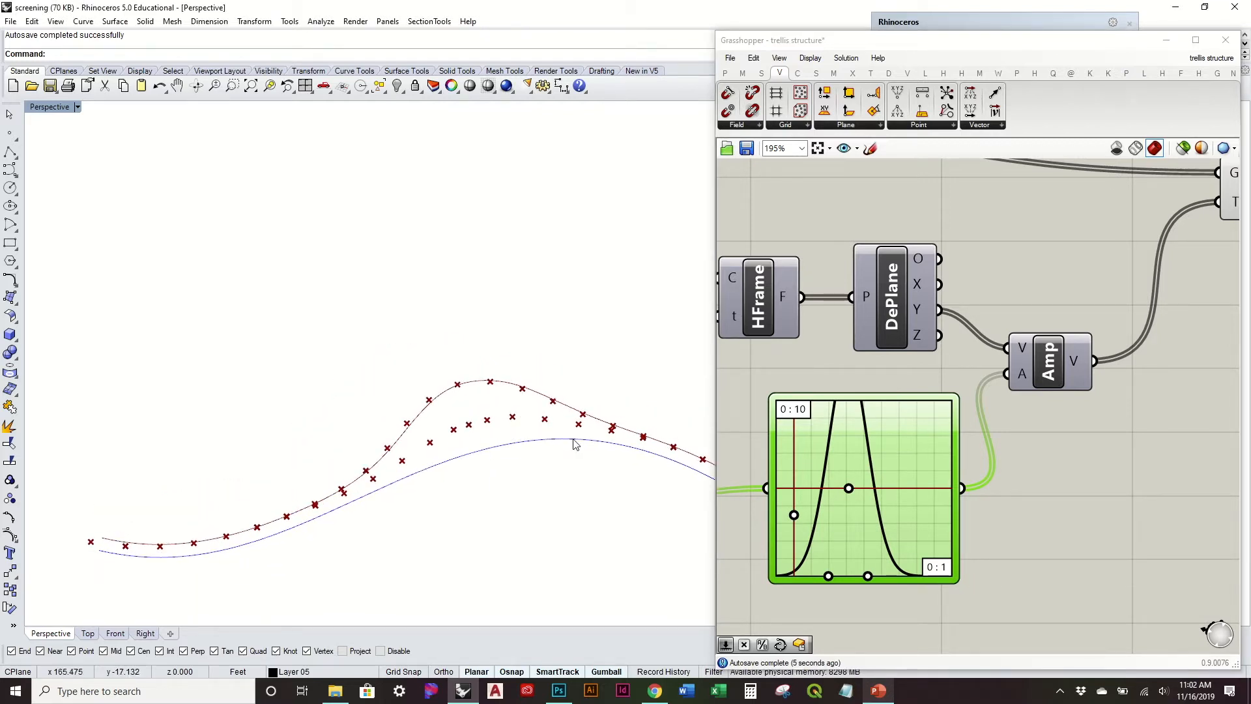
pyautogui.scroll(-2, 573, 439)
pyautogui.moveTo(871, 576); pyautogui.dragTo(890, 577)
pyautogui.moveTo(849, 487); pyautogui.dragTo(865, 488)
pyautogui.moveTo(793, 516)
pyautogui.mouseDown()
pyautogui.moveTo(793, 502)
pyautogui.moveTo(796, 514)
pyautogui.mouseUp()
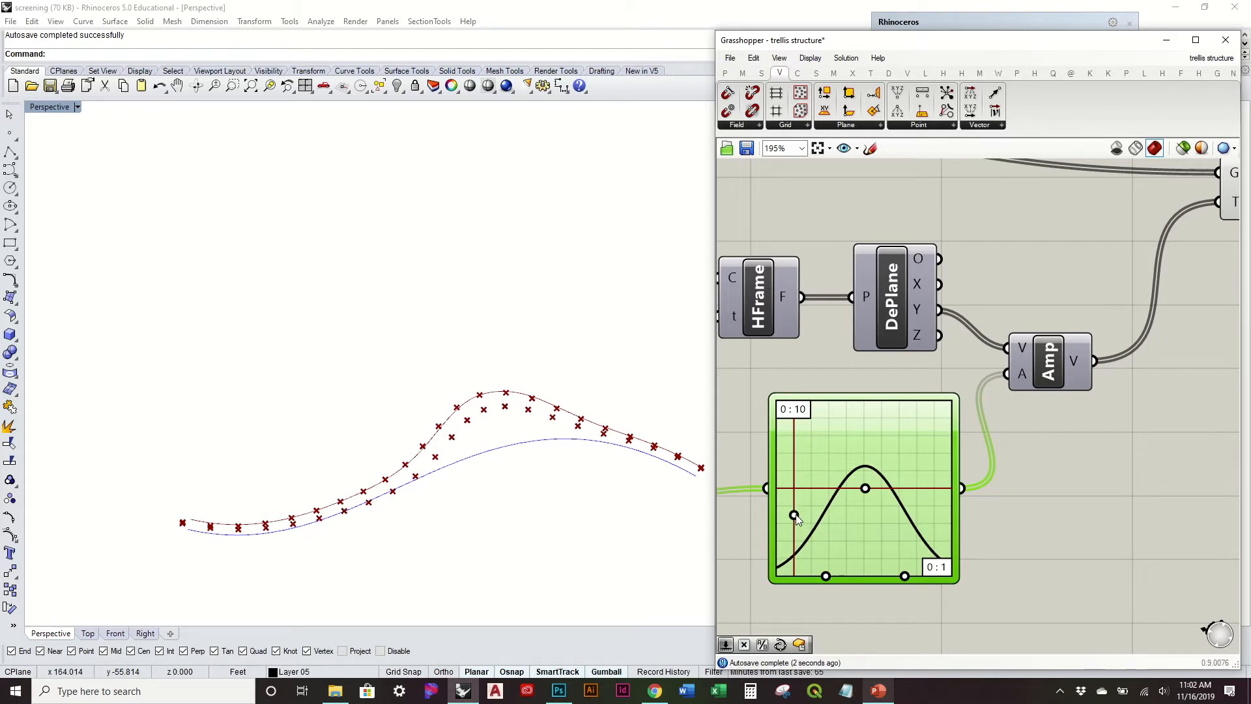
pyautogui.moveTo(826, 577); pyautogui.dragTo(833, 577)
pyautogui.moveTo(866, 489); pyautogui.dragTo(794, 503)
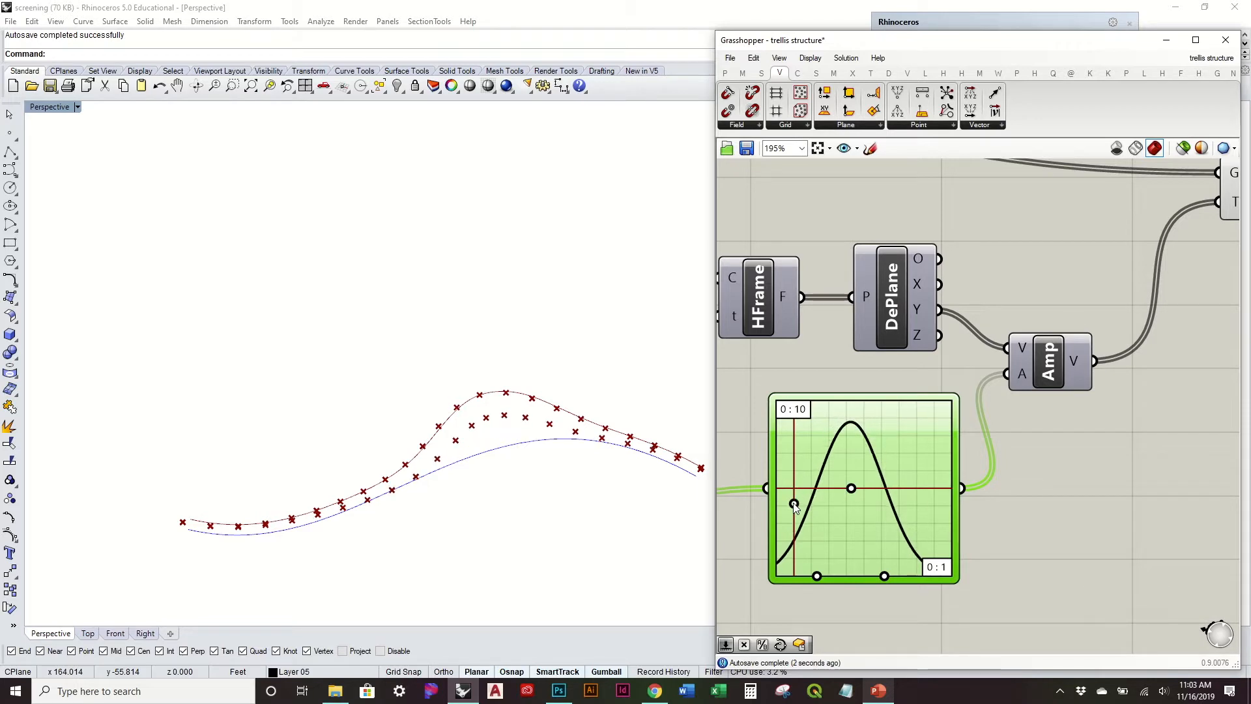
pyautogui.moveTo(886, 577); pyautogui.dragTo(872, 583)
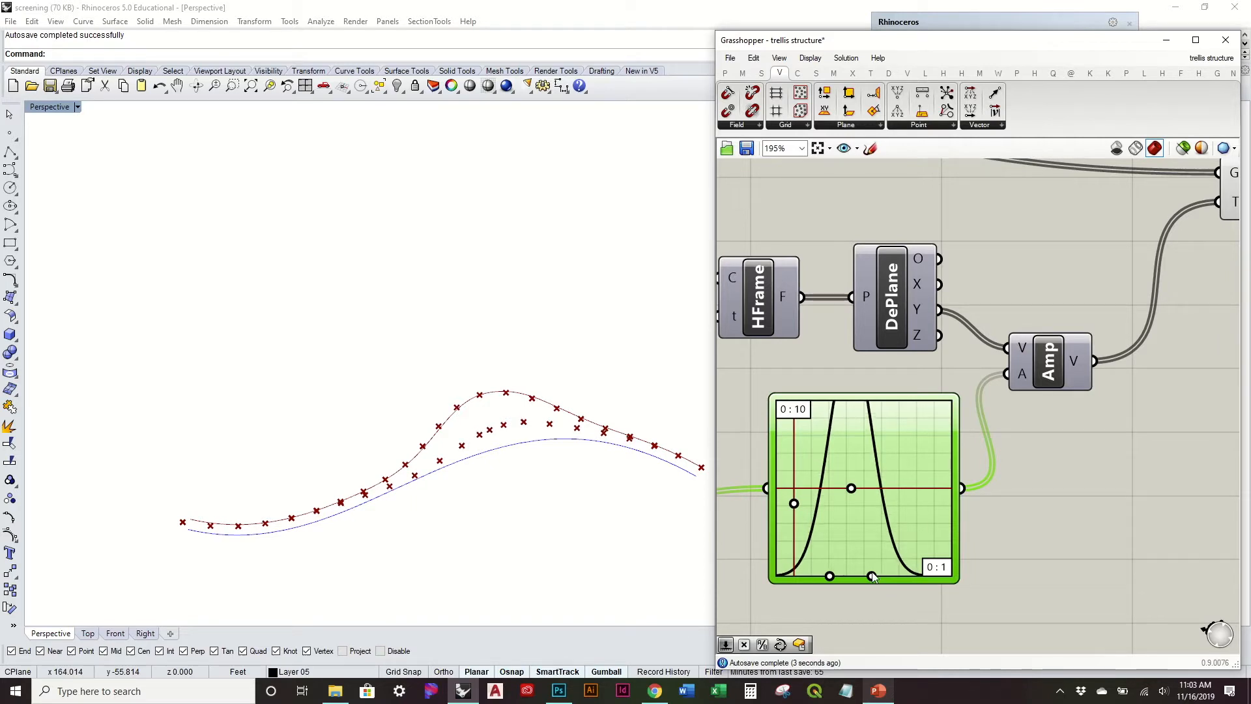
pyautogui.moveTo(855, 489); pyautogui.dragTo(851, 495)
pyautogui.moveTo(849, 498); pyautogui.dragTo(854, 498)
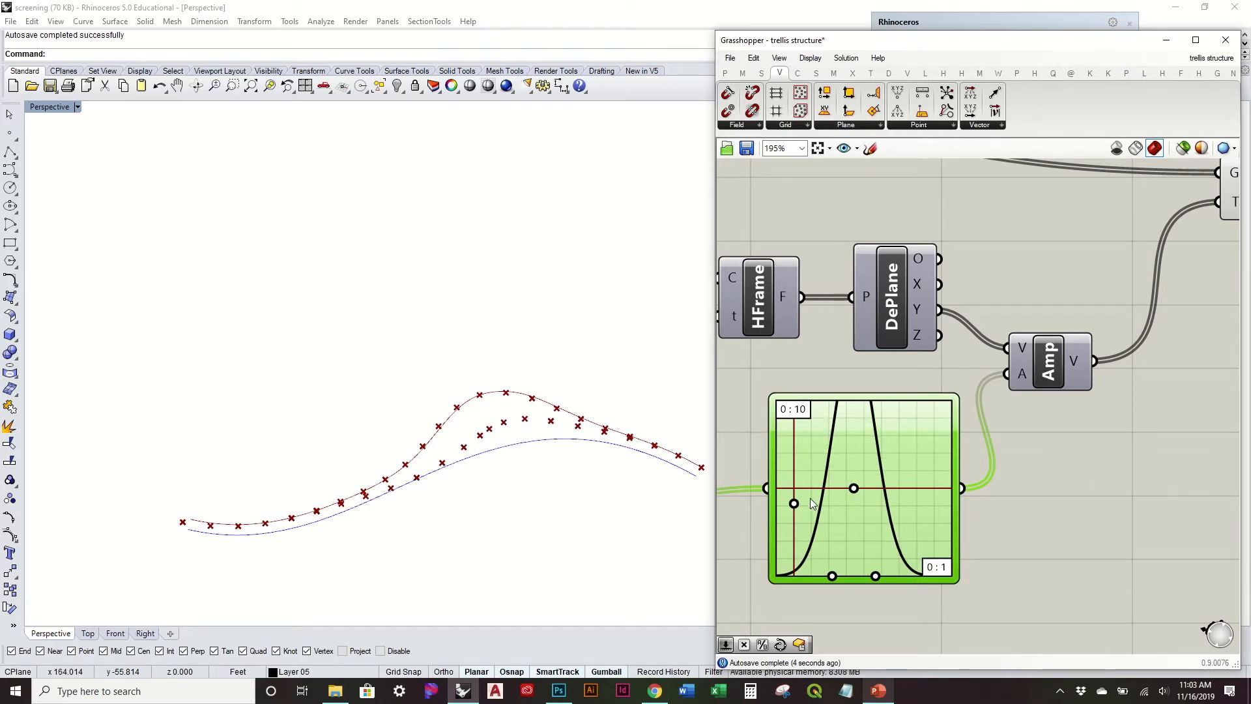
# Step: Examine the displaced points from several angles and review the wiring into the second Move component
pyautogui.moveTo(589, 497); pyautogui.dragTo(451, 361, button='right')
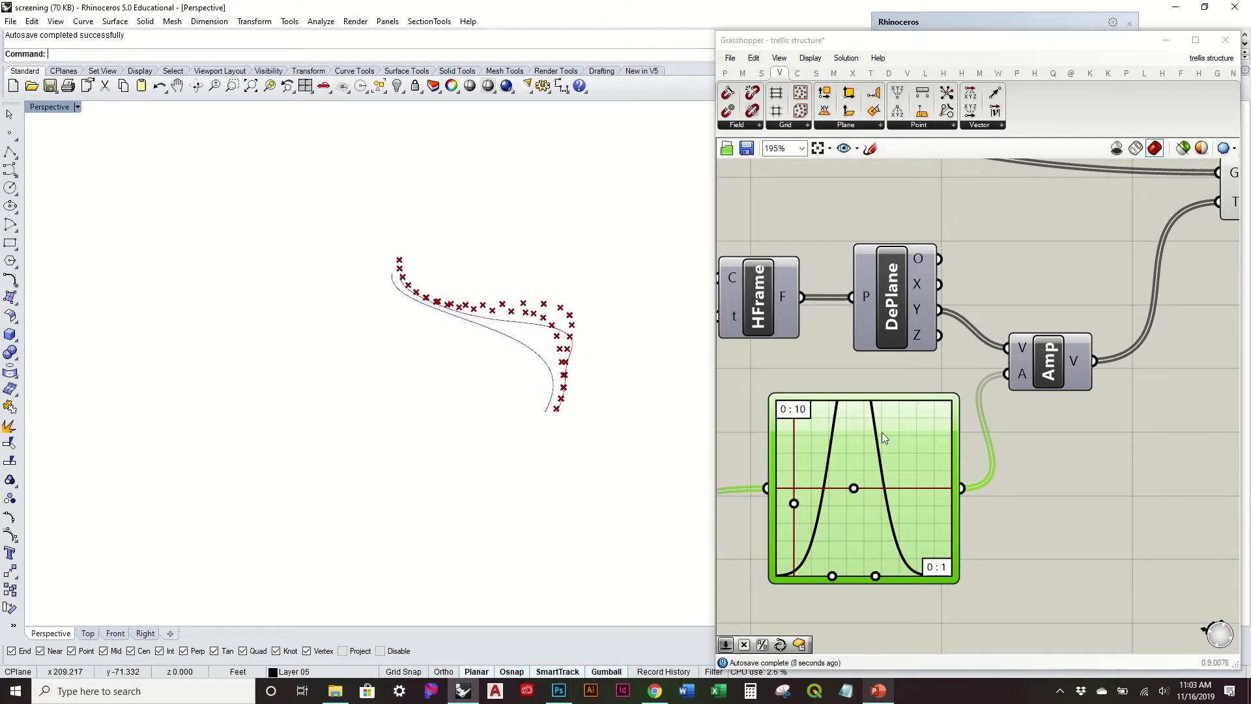
pyautogui.click(1098, 479)
pyautogui.moveTo(564, 387); pyautogui.dragTo(496, 385, button='right')
pyautogui.moveTo(584, 396); pyautogui.dragTo(579, 352, button='right')
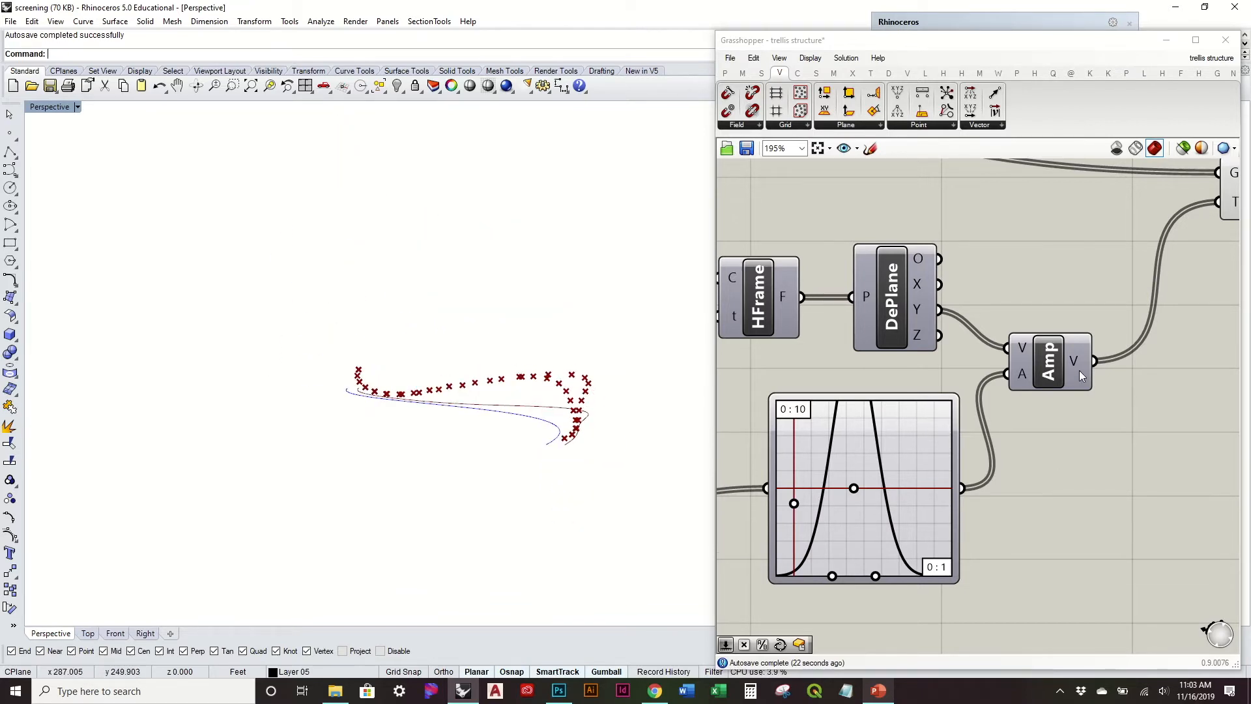
pyautogui.moveTo(1190, 331); pyautogui.dragTo(931, 416, button='right')
pyautogui.click(977, 294)
pyautogui.click(870, 334)
pyautogui.moveTo(870, 334); pyautogui.dragTo(968, 382, button='right')
pyautogui.scroll(-2, 995, 366)
pyautogui.moveTo(955, 327); pyautogui.dragTo(1112, 327, button='right')
pyautogui.moveTo(823, 305); pyautogui.dragTo(953, 337, button='right')
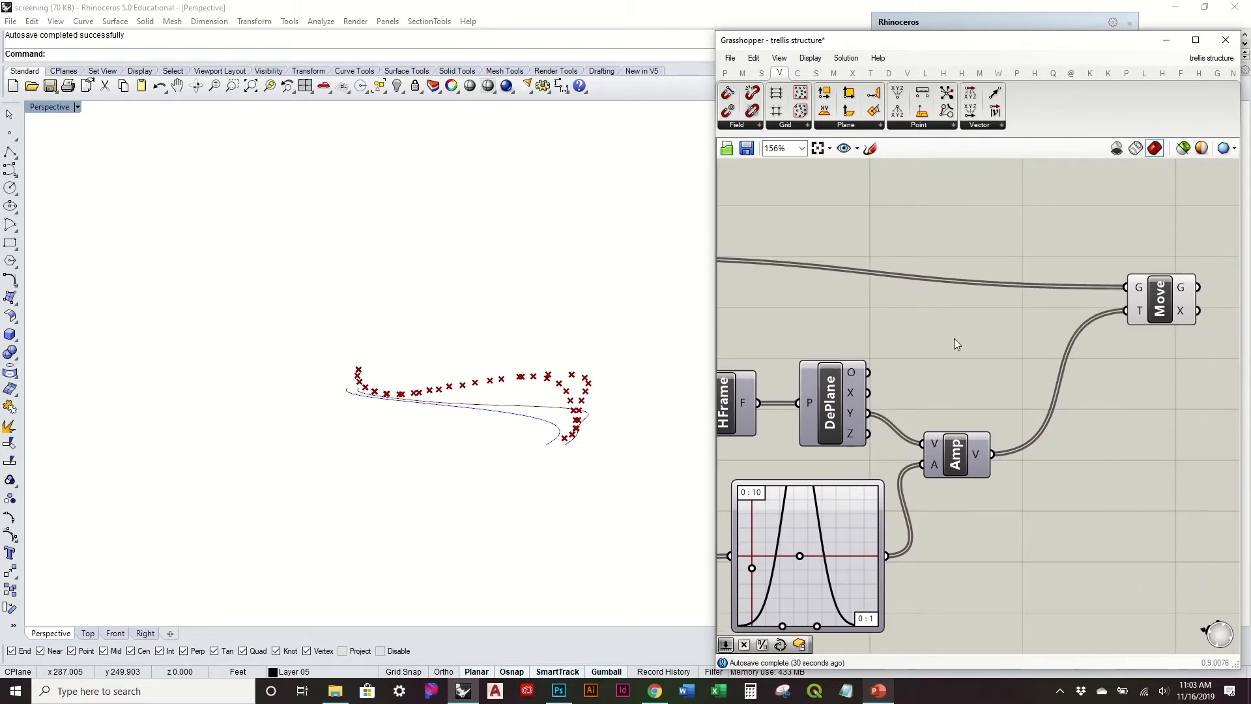
pyautogui.moveTo(876, 403); pyautogui.dragTo(940, 389, button='right')
# Step: Make room before the Amplitude, add a Vector XYZ component, and connect the Deconstruct Plane's Y and Z outputs to its matching inputs
pyautogui.moveTo(1018, 439); pyautogui.dragTo(1057, 427)
pyautogui.click(1023, 359)
pyautogui.moveTo(602, 348)
pyautogui.mouseDown(button='right')
pyautogui.moveTo(601, 385)
pyautogui.moveTo(600, 348)
pyautogui.mouseUp(button='right')
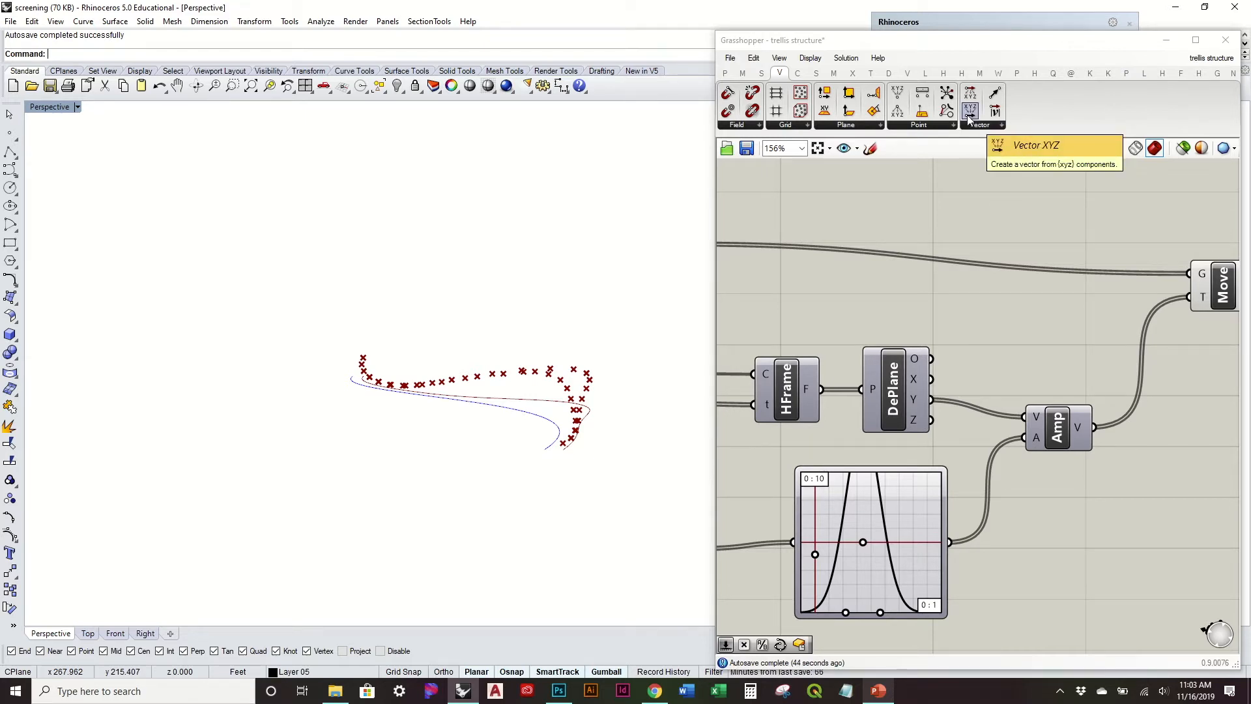
pyautogui.moveTo(968, 117); pyautogui.dragTo(1020, 282)
pyautogui.moveTo(932, 400); pyautogui.dragTo(1016, 349)
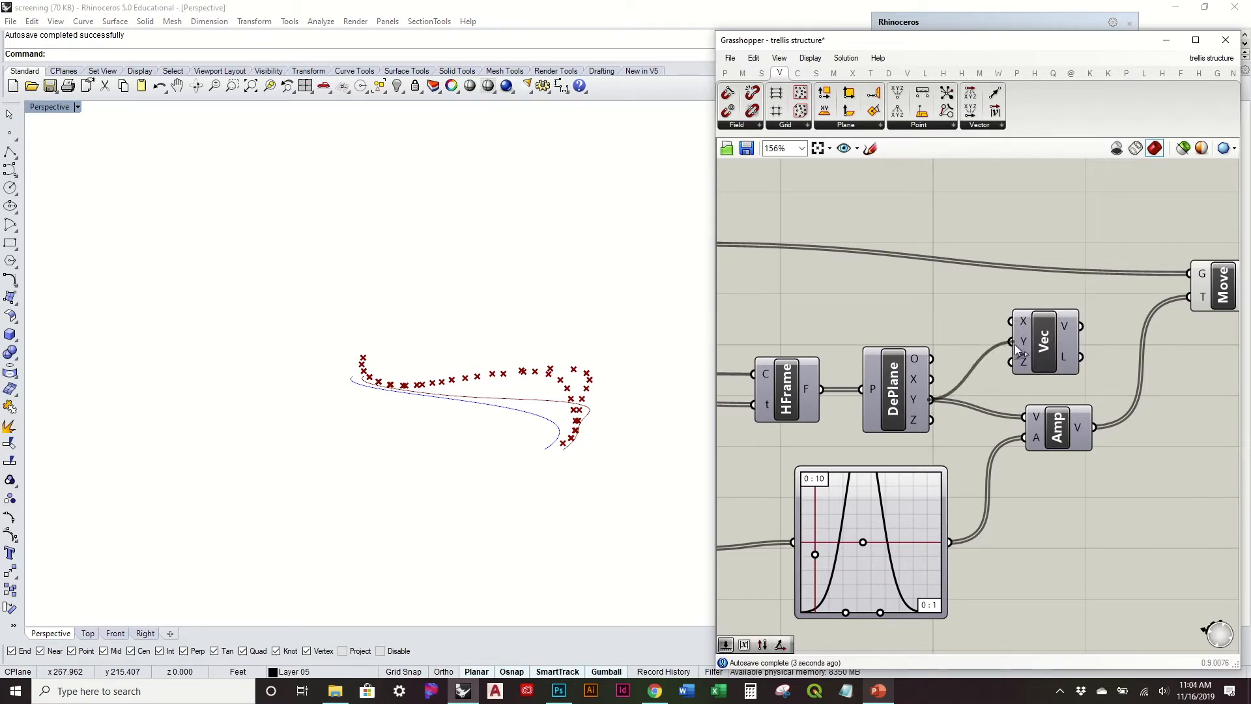
pyautogui.moveTo(933, 420); pyautogui.dragTo(1011, 379)
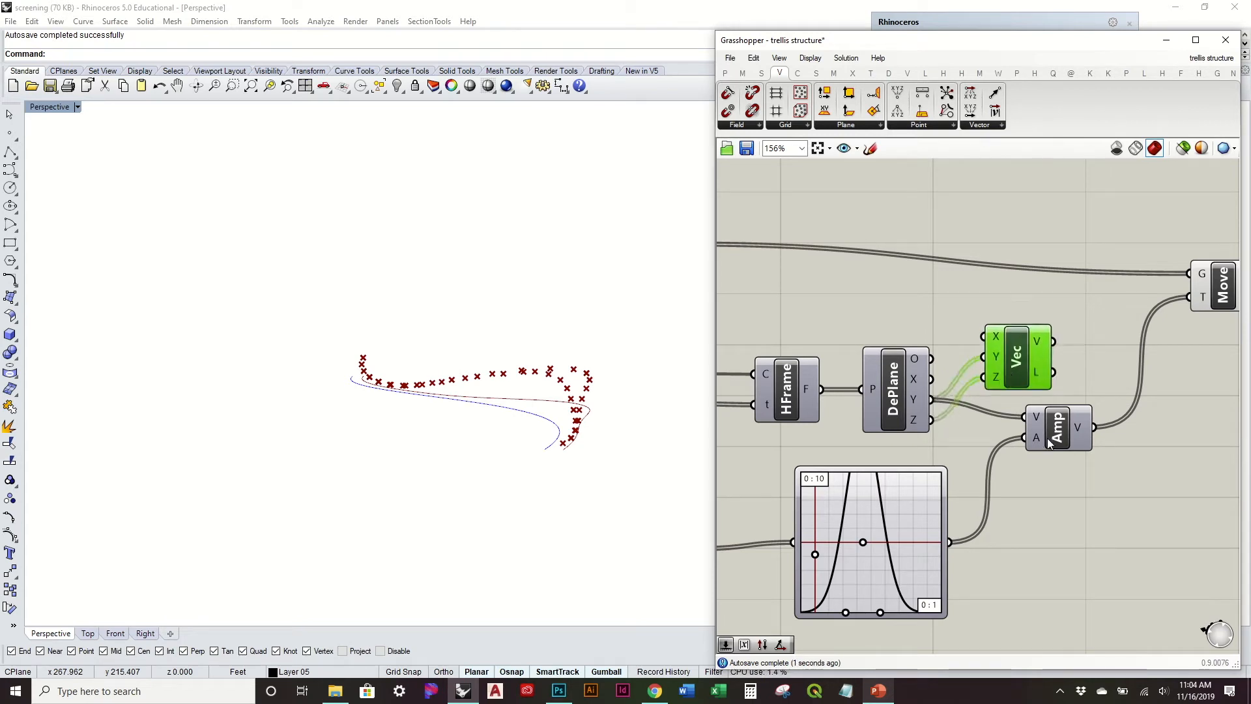
# Step: Place the Vector XYZ between the Deconstruct Plane and Amplitude, try its V output as the Amplitude's vector, and check the points
pyautogui.moveTo(1063, 441); pyautogui.dragTo(1163, 454)
pyautogui.moveTo(1004, 358); pyautogui.dragTo(1023, 407)
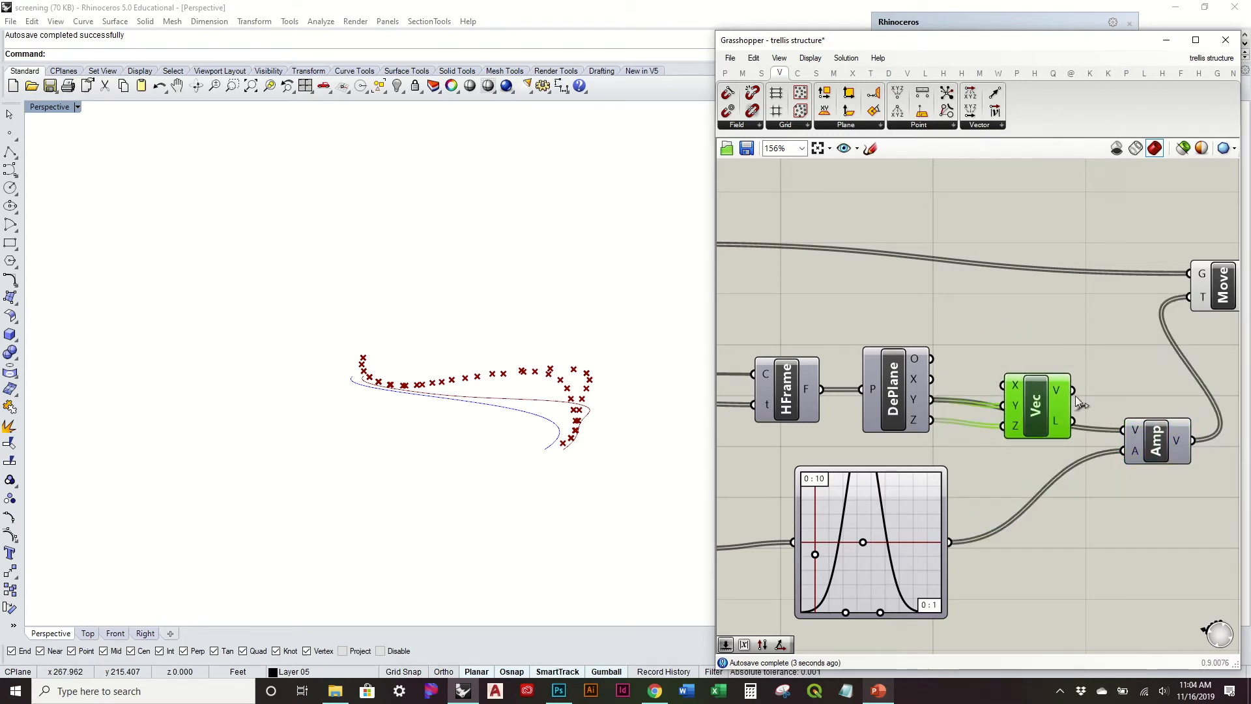
pyautogui.moveTo(1135, 435); pyautogui.dragTo(1134, 432)
pyautogui.moveTo(634, 383); pyautogui.dragTo(664, 252, button='right')
pyautogui.moveTo(601, 375); pyautogui.dragTo(623, 297, button='right')
pyautogui.scroll(-4, 940, 444)
pyautogui.scroll(4, 681, 402)
pyautogui.moveTo(595, 395); pyautogui.dragTo(606, 501, button='right')
# Step: Delete the trial Vector XYZ component
pyautogui.moveTo(1099, 386); pyautogui.dragTo(935, 396, button='right')
pyautogui.moveTo(872, 374); pyautogui.dragTo(949, 362)
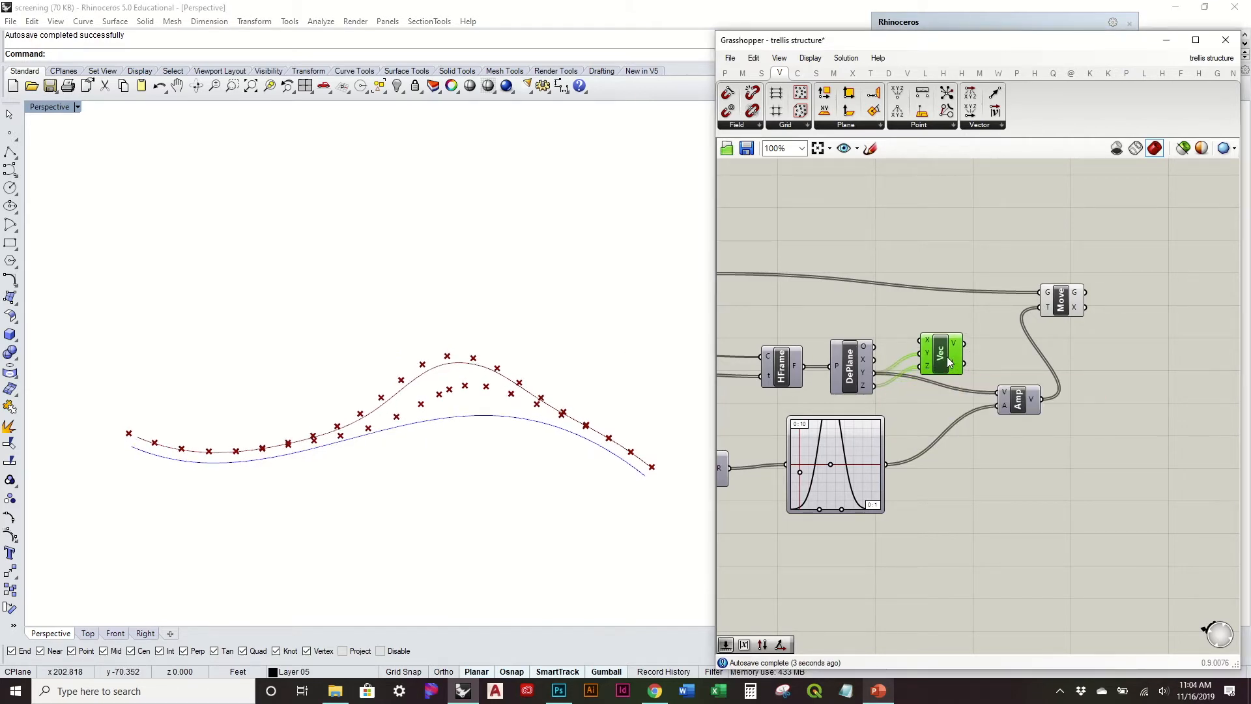
pyautogui.press('Delete')
# Step: Inspect the moved points and temporarily preview the Horizontal Frame planes to check their orientation along the curve
pyautogui.moveTo(606, 365); pyautogui.dragTo(636, 391, button='right')
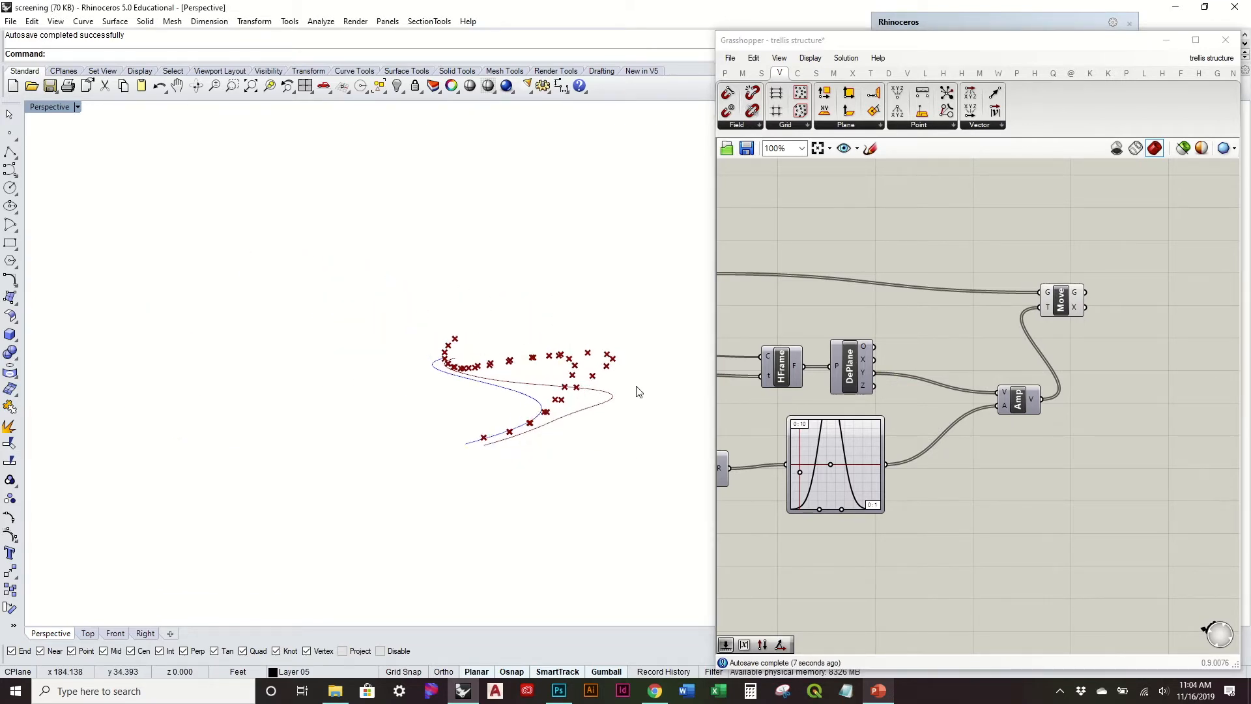
pyautogui.moveTo(519, 319); pyautogui.dragTo(626, 385, button='right')
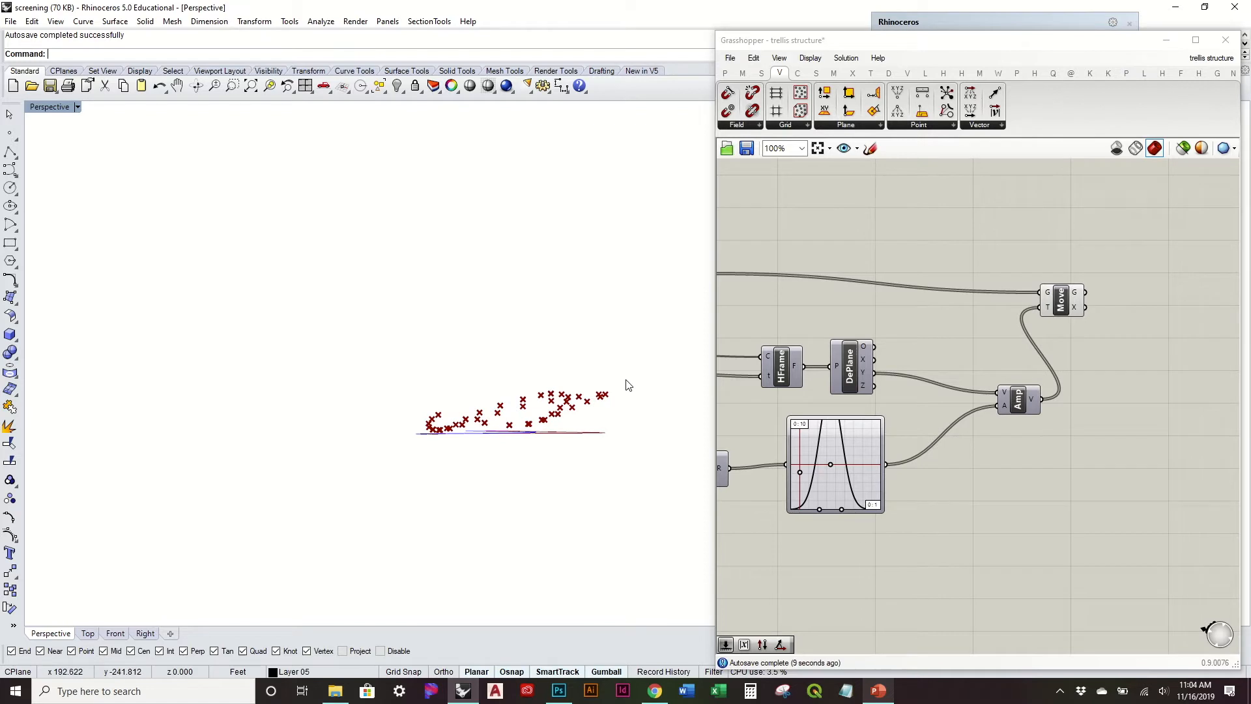
pyautogui.moveTo(556, 353); pyautogui.dragTo(584, 444, button='right')
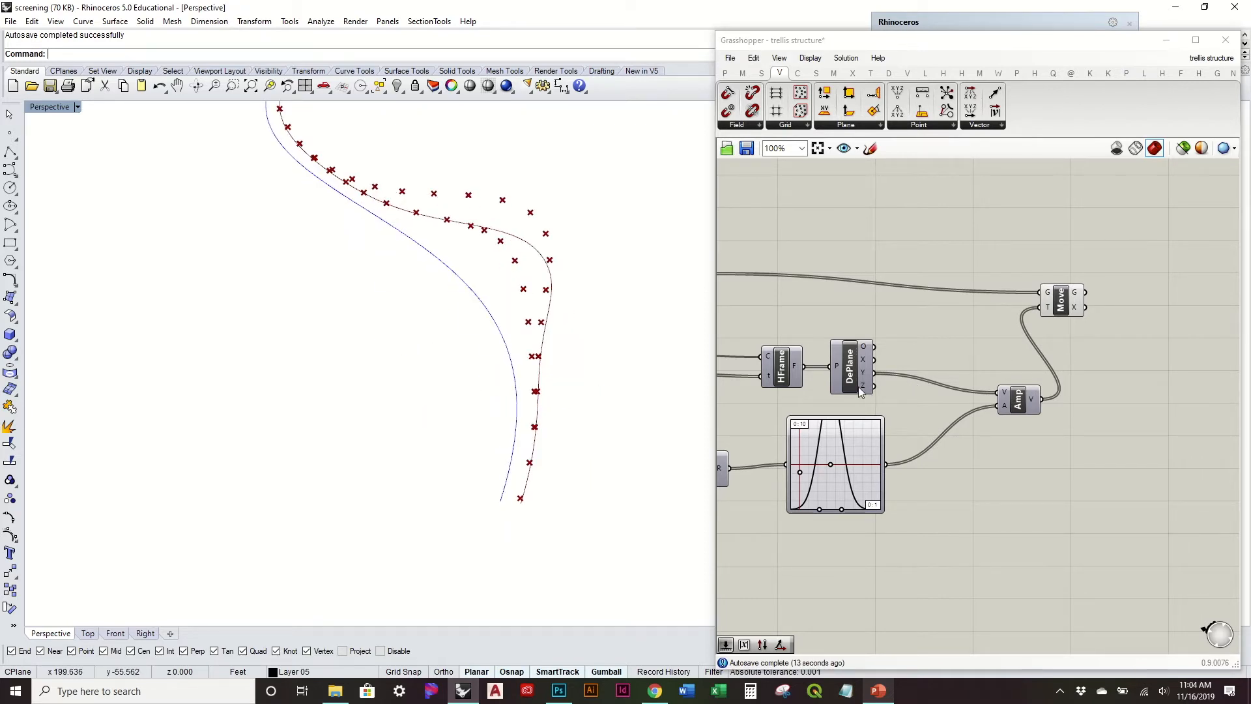
pyautogui.moveTo(863, 388)
pyautogui.moveTo(797, 369); pyautogui.dragTo(930, 377, button='right')
pyautogui.rightClick(930, 377)
pyautogui.click(959, 403)
pyautogui.moveTo(606, 362); pyautogui.dragTo(645, 345, button='right')
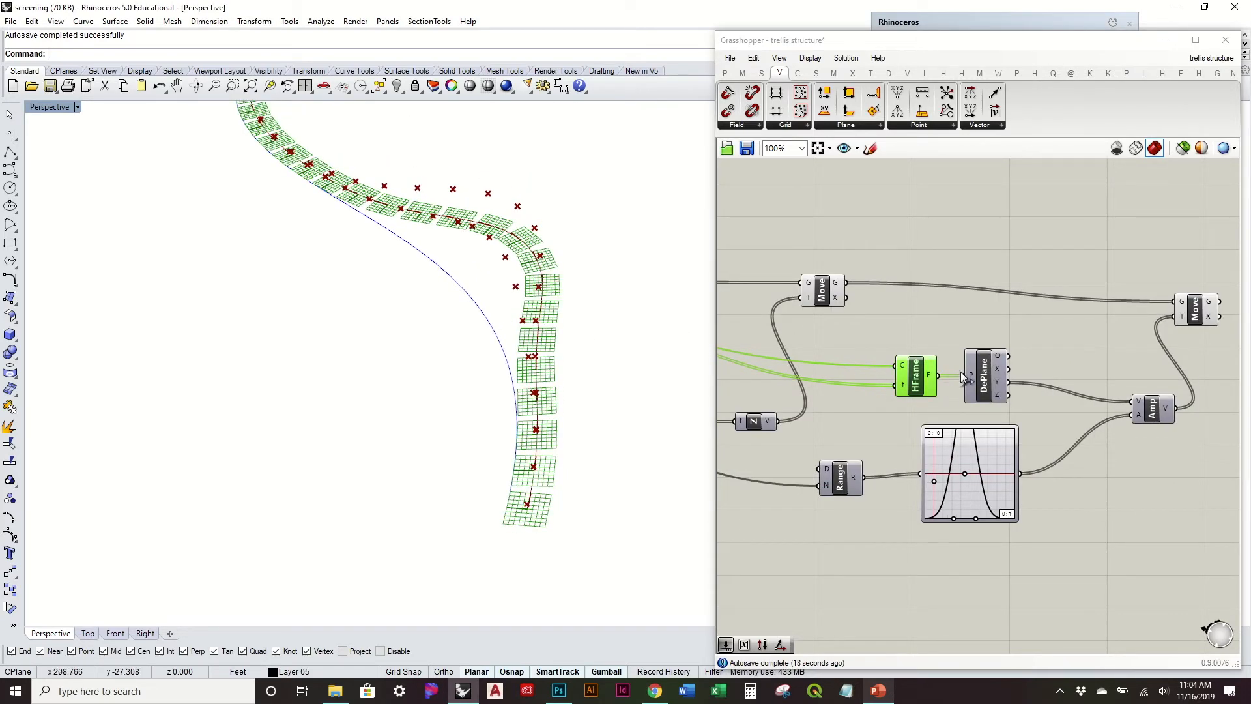
pyautogui.rightClick(914, 387)
pyautogui.click(953, 409)
# Step: Add a Vector XYZ component, connect the Deconstruct Plane's X, Y and Z outputs to its matching inputs, and feed its V output to the Amplitude's V
pyautogui.moveTo(1020, 389); pyautogui.dragTo(909, 389, button='right')
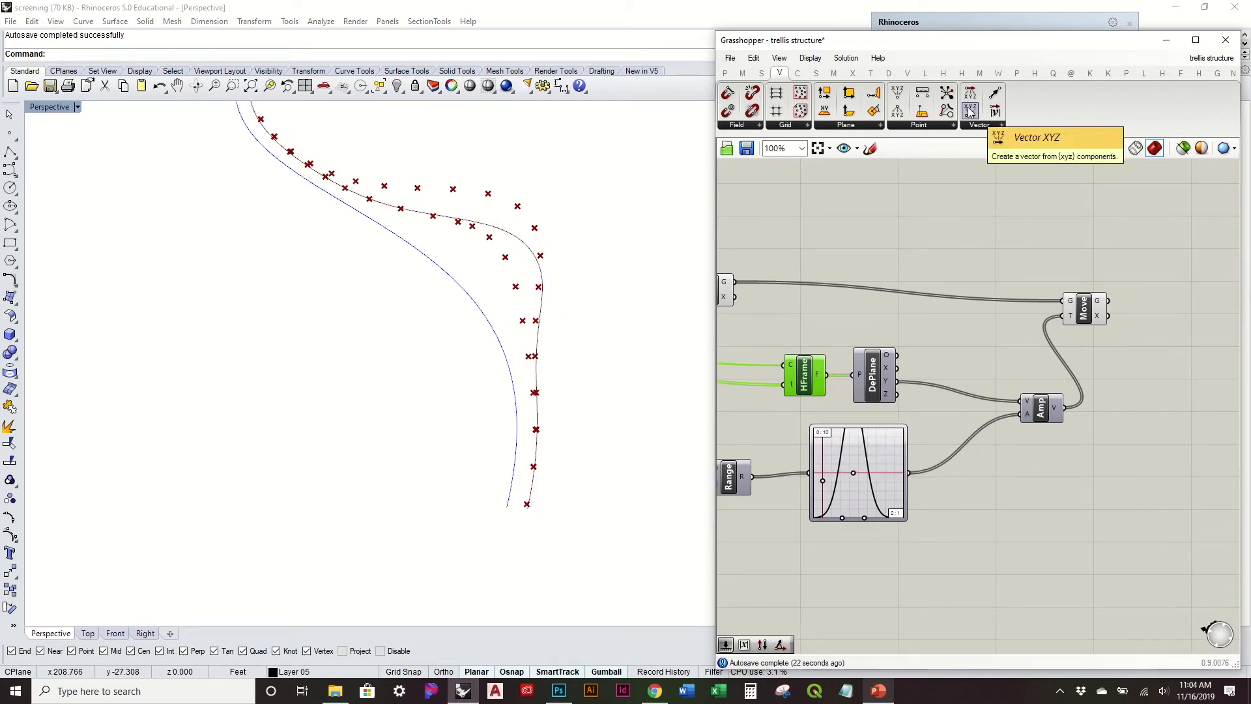
pyautogui.moveTo(969, 112); pyautogui.dragTo(951, 381)
pyautogui.scroll(3, 946, 383)
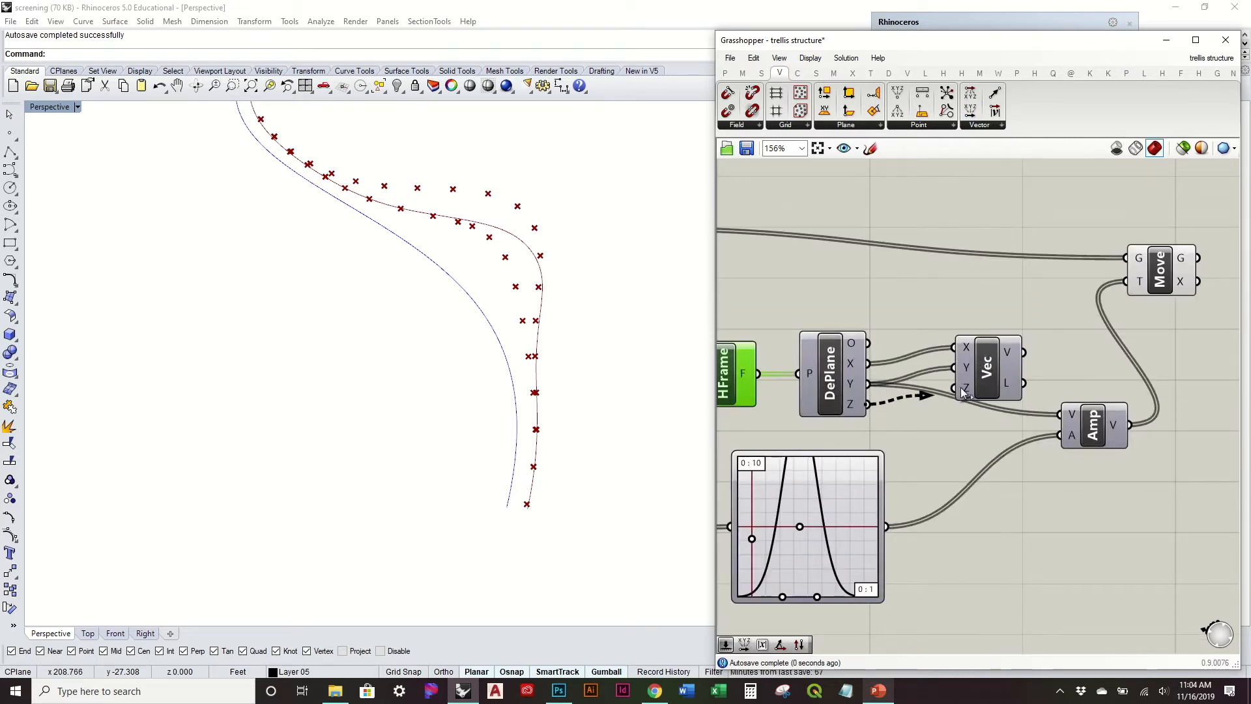
pyautogui.moveTo(1023, 352); pyautogui.dragTo(1060, 414)
pyautogui.moveTo(587, 358); pyautogui.dragTo(589, 418, button='right')
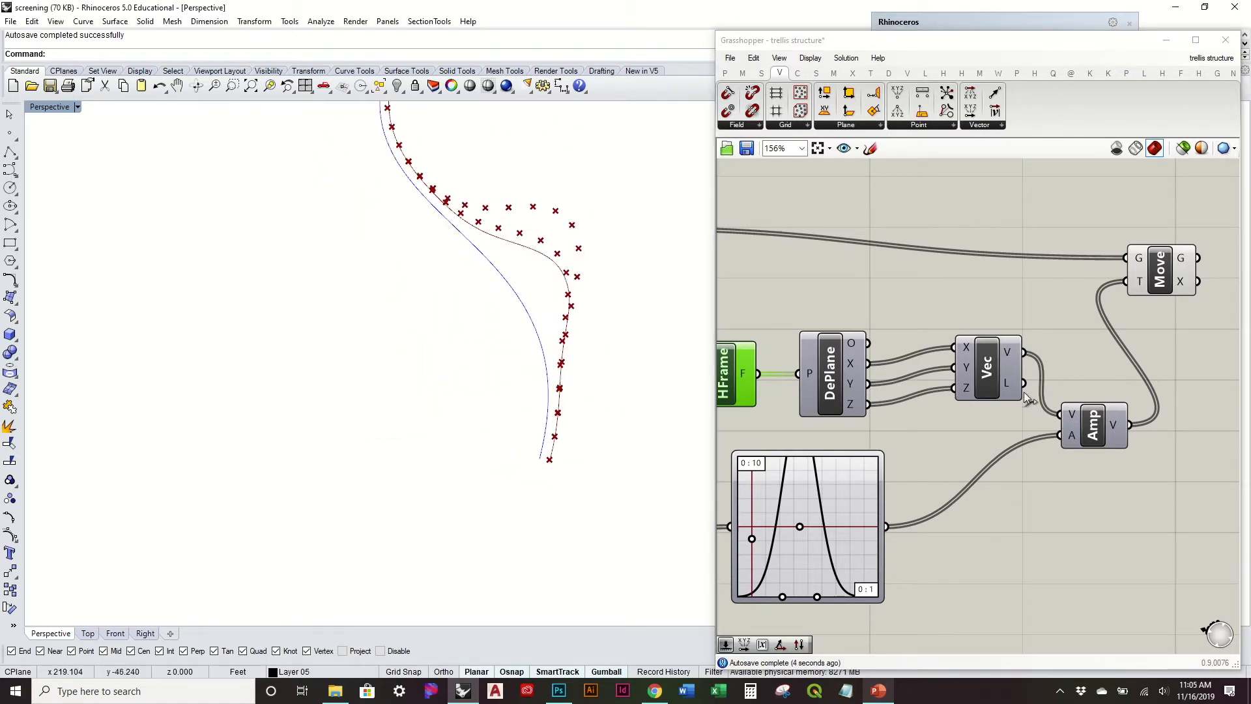
pyautogui.moveTo(995, 370); pyautogui.dragTo(994, 398)
# Step: Try a Reverse component between the Deconstruct Plane's X output and the Vector XYZ's X input, and remove it again
pyautogui.moveTo(585, 291); pyautogui.dragTo(580, 301, button='right')
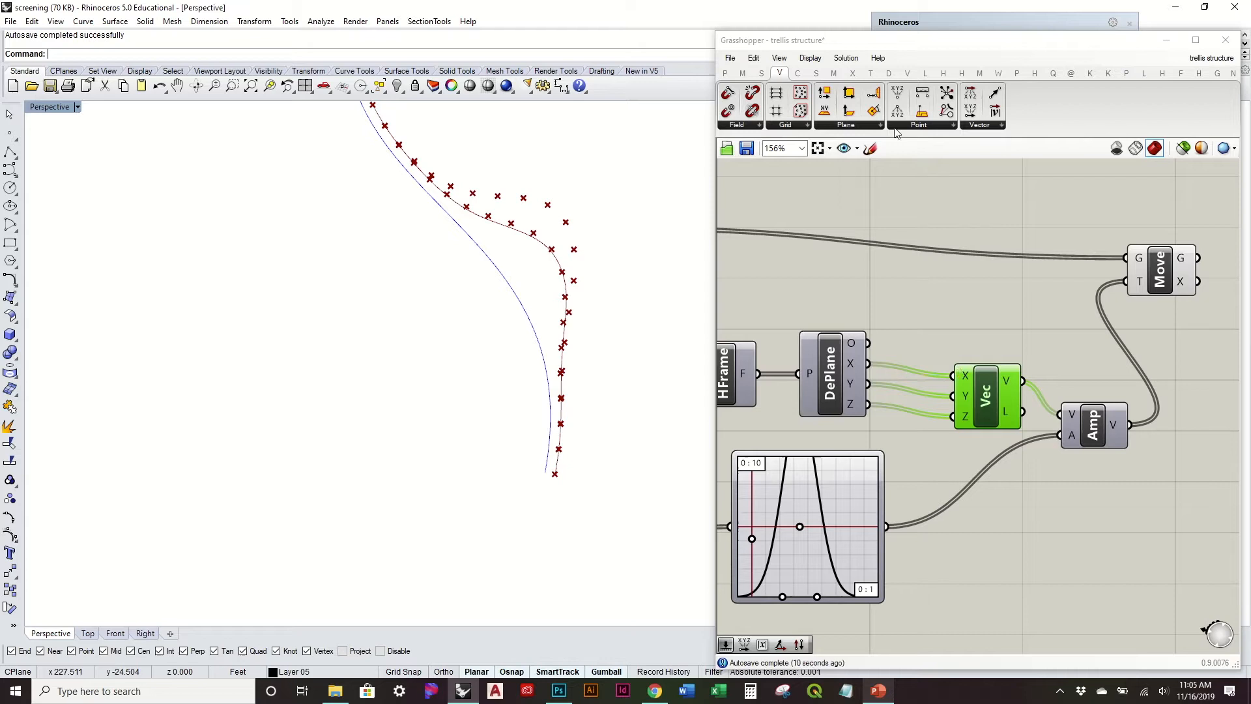
pyautogui.click(988, 126)
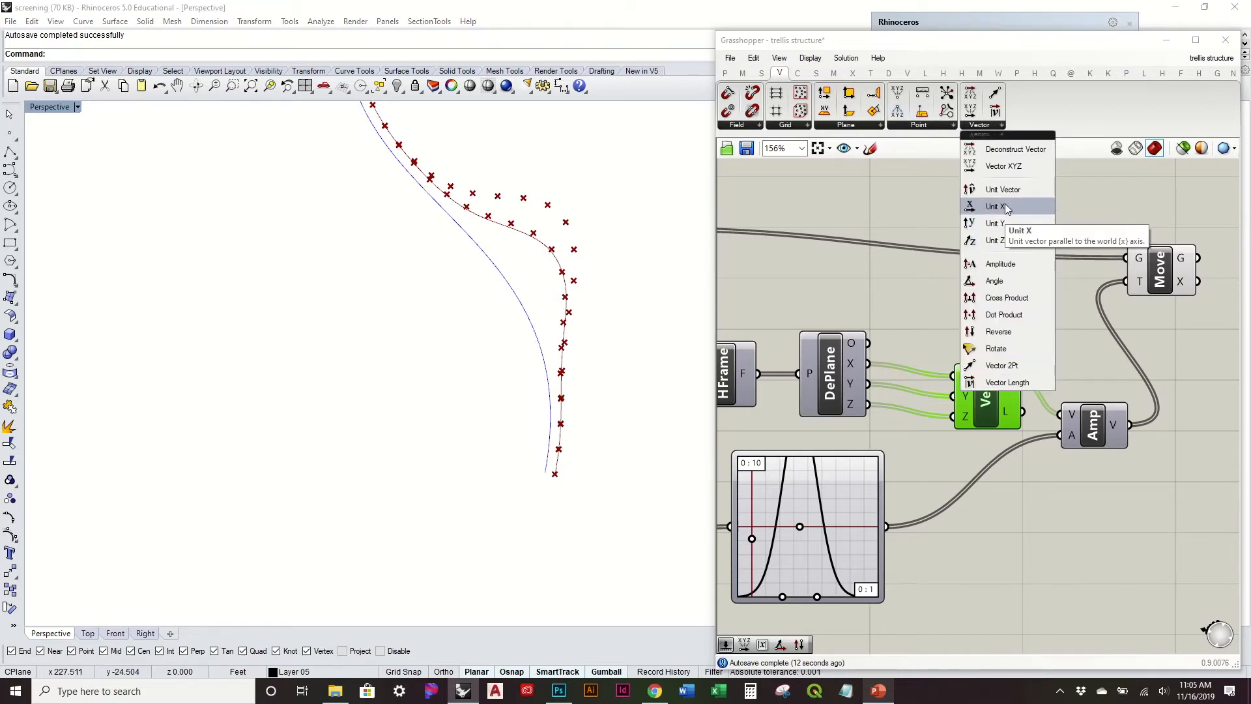
pyautogui.moveTo(1015, 329); pyautogui.dragTo(912, 323)
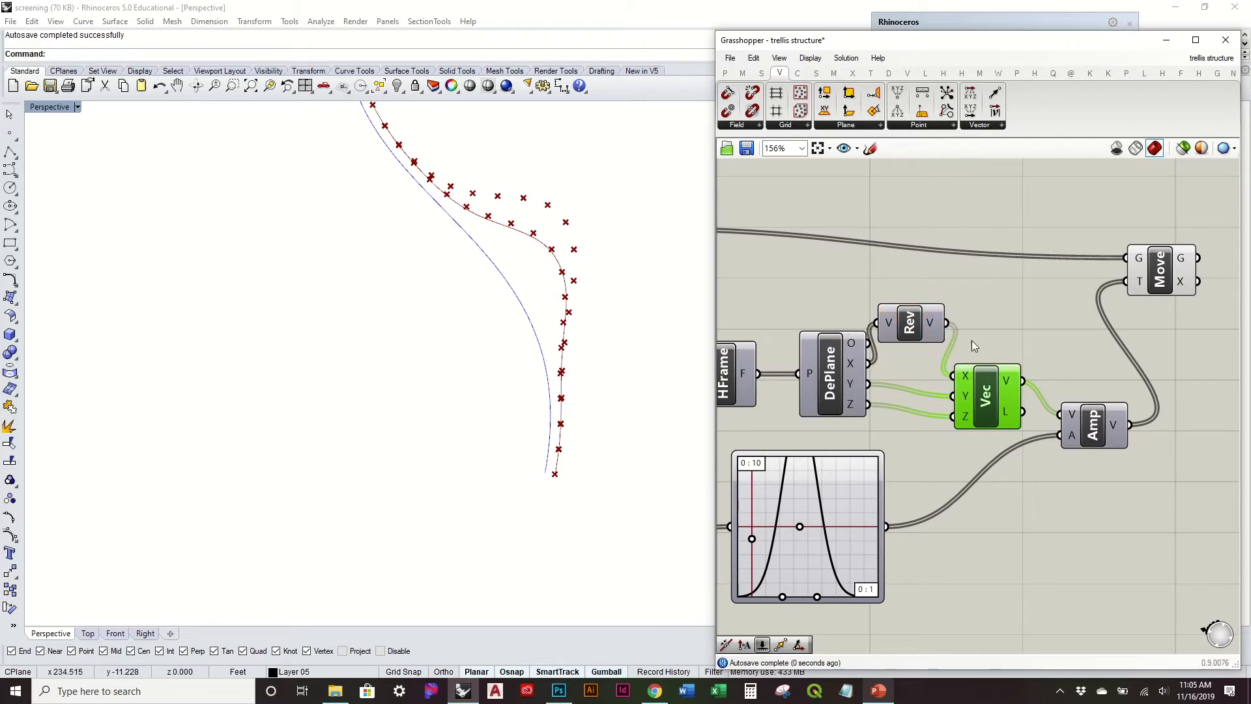
pyautogui.click(919, 323)
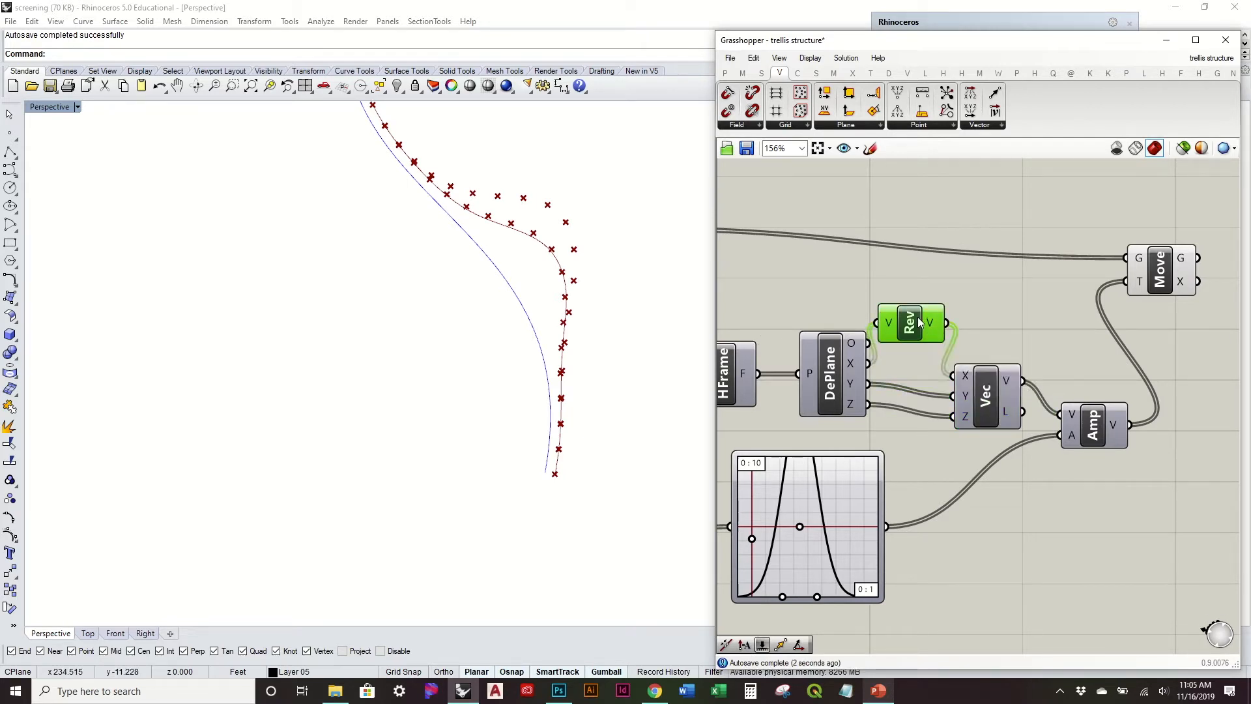
pyautogui.press('Delete')
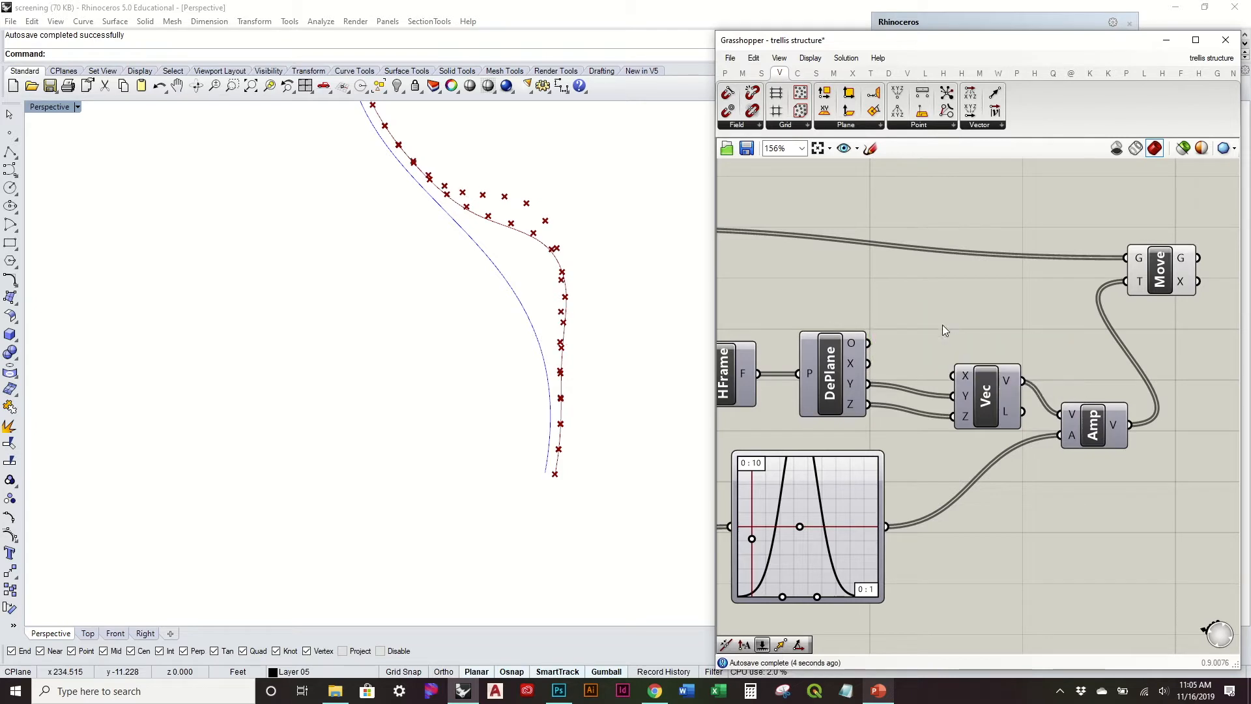
# Step: Connect the Deconstruct Plane's Y output directly to the Amplitude's V input and delete the Vector XYZ component
pyautogui.click(991, 387)
pyautogui.moveTo(1068, 409); pyautogui.dragTo(1081, 415)
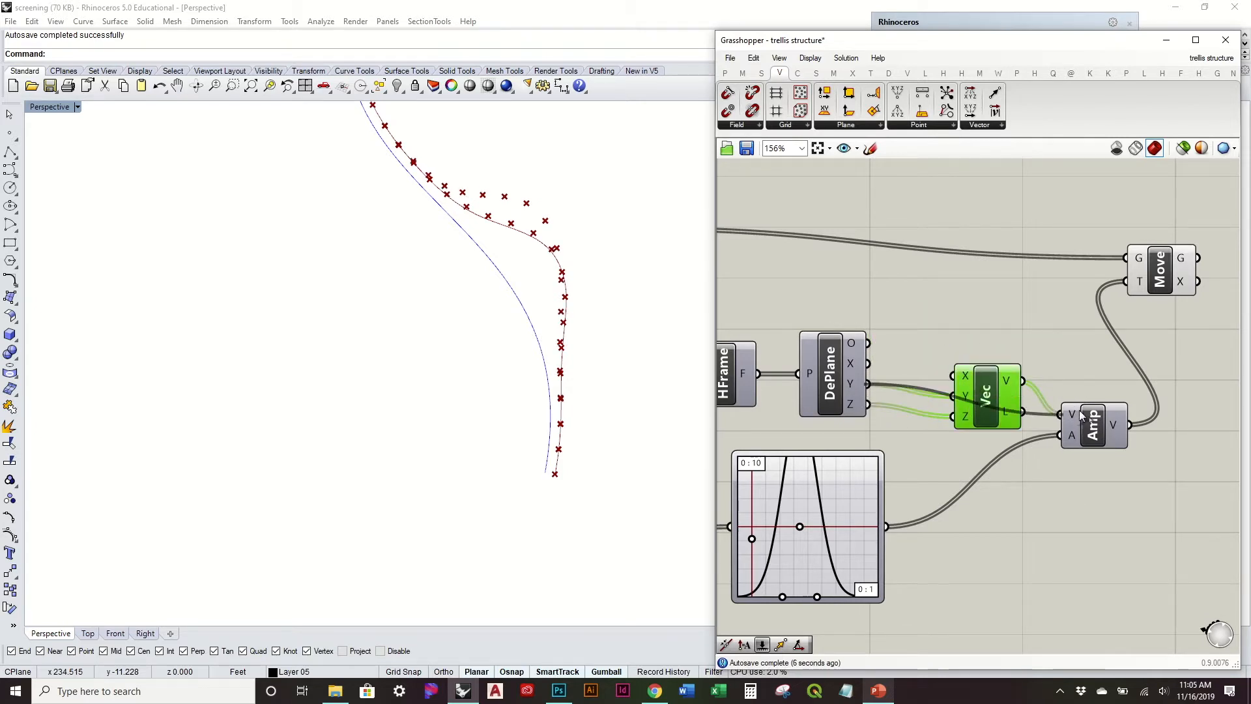
pyautogui.press('Delete')
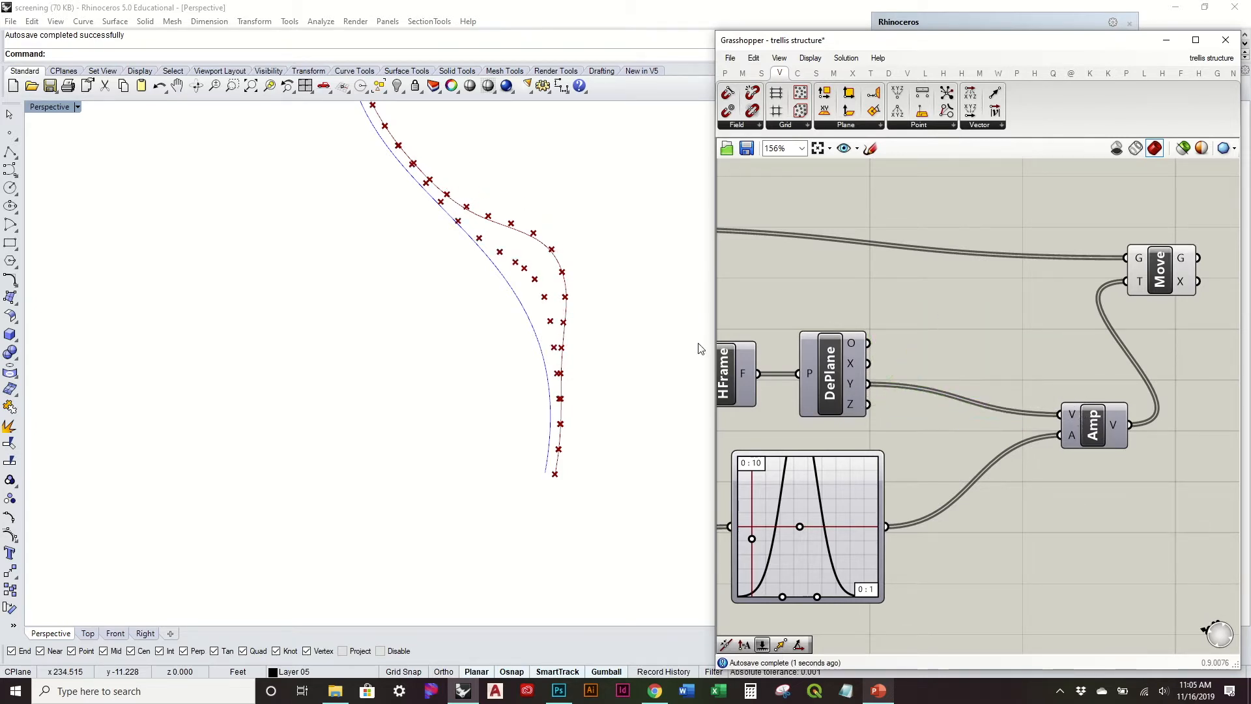
# Step: Lower the peak of the sine curve in the graph mapper that drives the vertical Move
pyautogui.moveTo(642, 357); pyautogui.dragTo(670, 299, button='right')
pyautogui.moveTo(1022, 338); pyautogui.dragTo(938, 324, button='right')
pyautogui.moveTo(1078, 241); pyautogui.dragTo(1117, 258)
pyautogui.moveTo(836, 322); pyautogui.dragTo(1015, 301, button='right')
pyautogui.scroll(-2, 894, 309)
pyautogui.moveTo(855, 300); pyautogui.dragTo(906, 287, button='right')
pyautogui.click(964, 290)
pyautogui.moveTo(535, 306); pyautogui.dragTo(671, 328, button='right')
pyautogui.scroll(2, 869, 366)
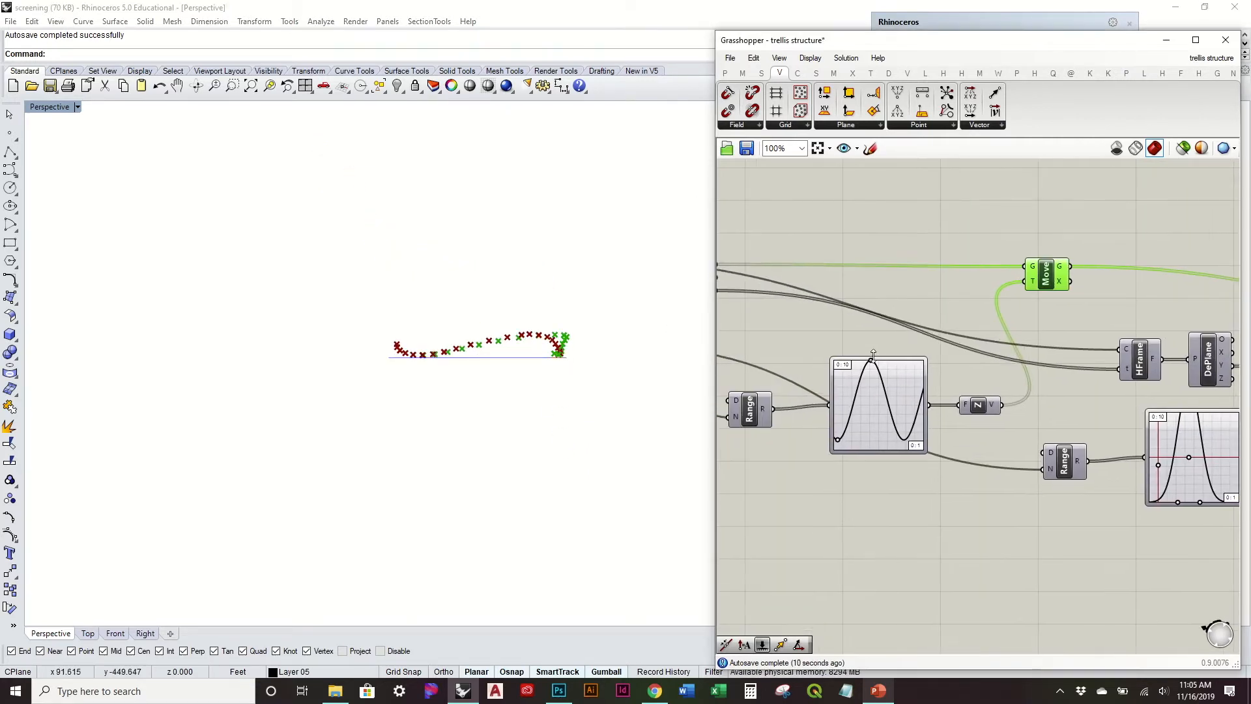
pyautogui.moveTo(875, 353); pyautogui.dragTo(877, 389)
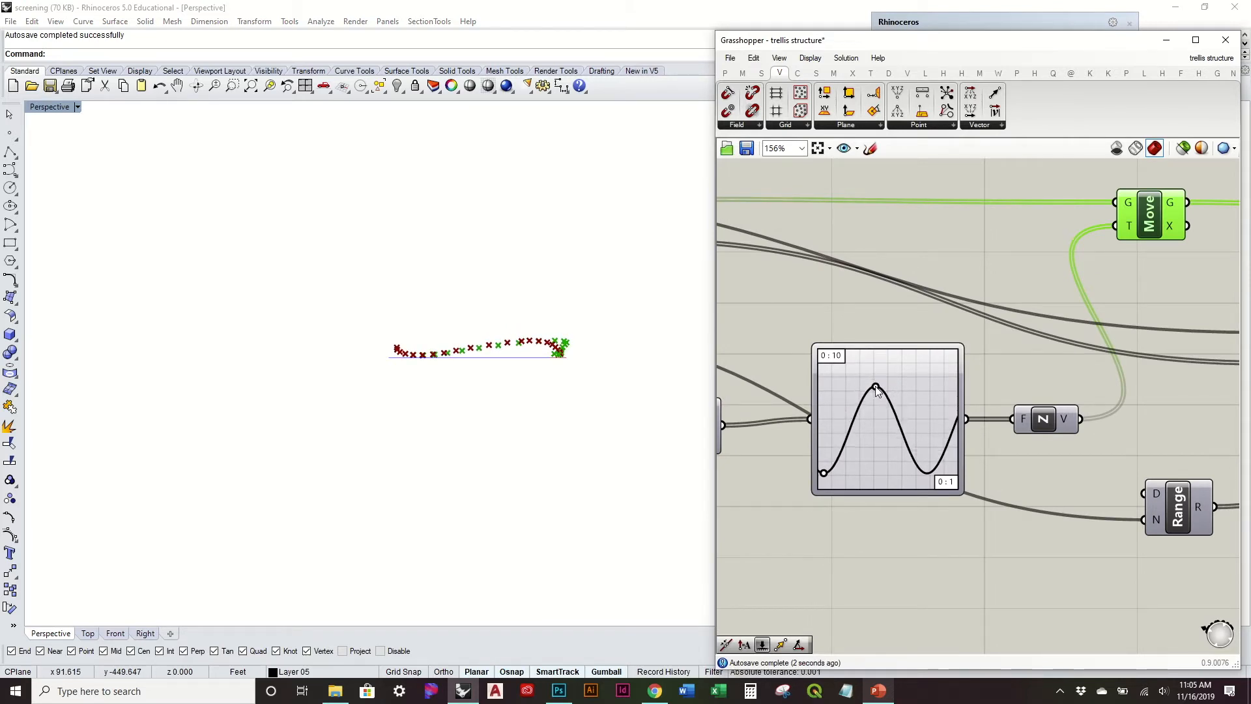
pyautogui.moveTo(876, 388); pyautogui.dragTo(876, 389)
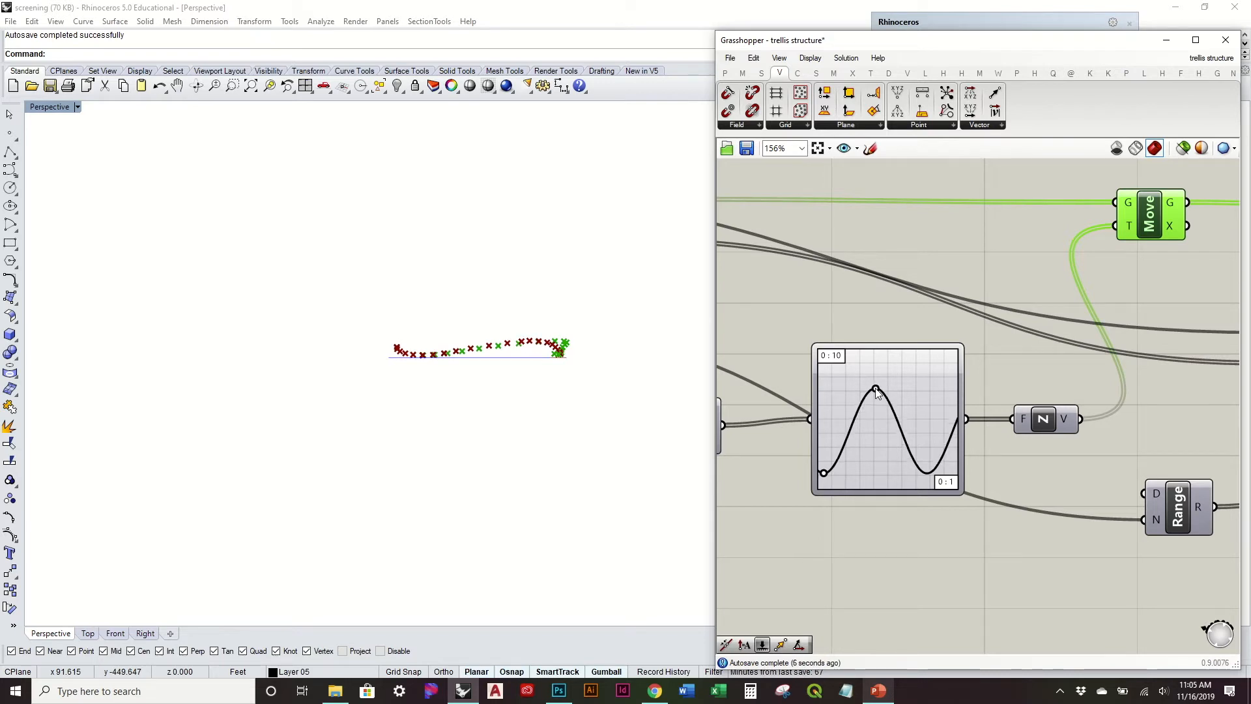
# Step: Add a third Move component that takes the sideways-moved points as G and the Unit Z's V output as T
pyautogui.scroll(-3, 876, 389)
pyautogui.moveTo(1048, 364); pyautogui.dragTo(917, 347, button='right')
pyautogui.click(1021, 301)
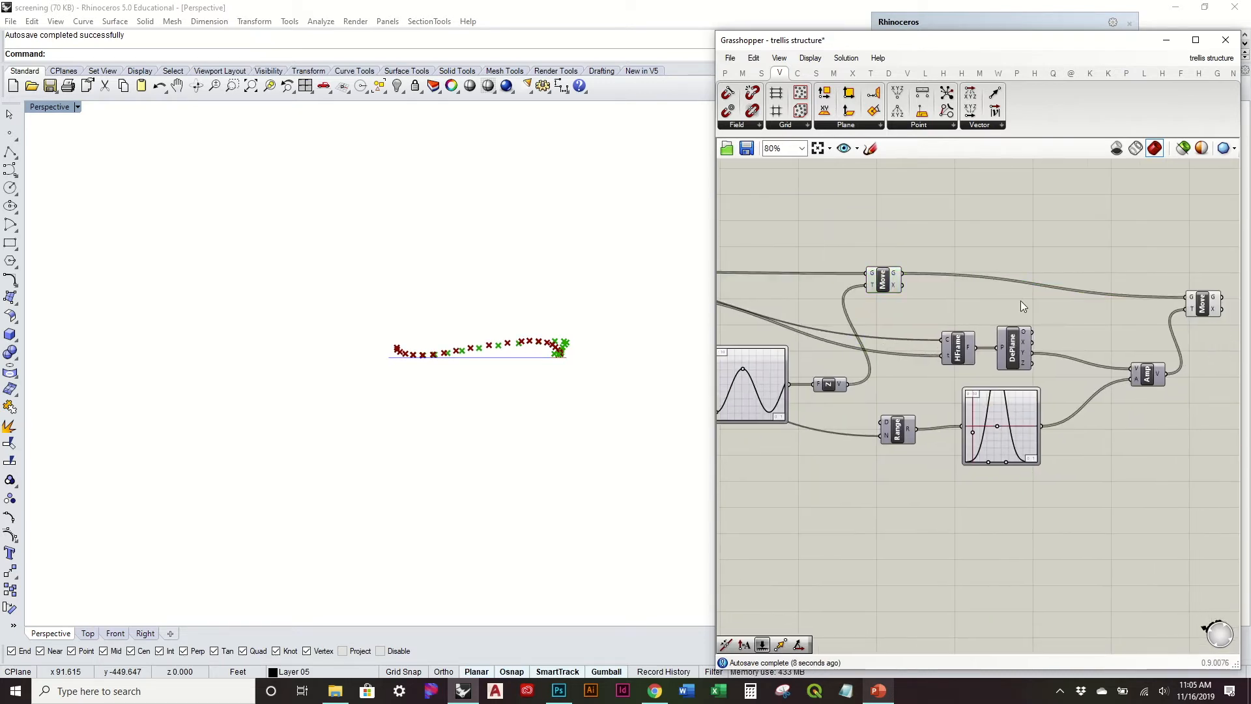
pyautogui.moveTo(1207, 320); pyautogui.dragTo(1094, 331, button='right')
pyautogui.click(1093, 321)
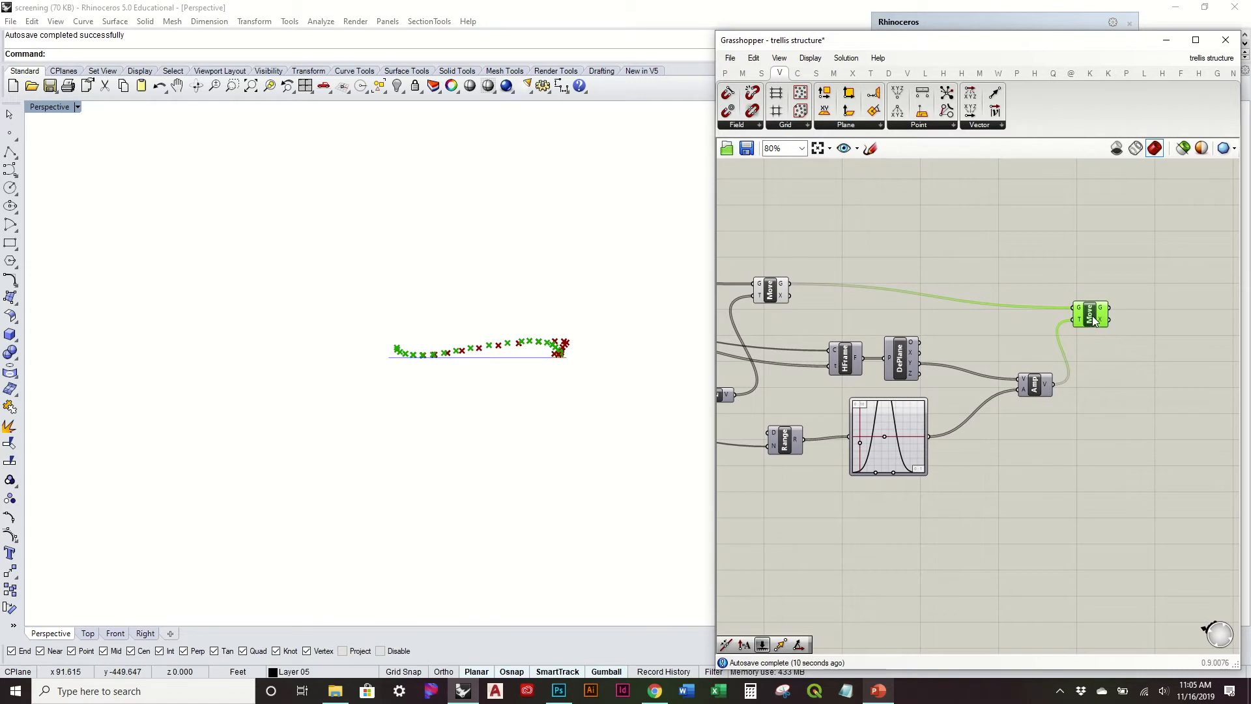
pyautogui.keyDown('alt'); pyautogui.moveTo(1093, 319); pyautogui.dragTo(1189, 310); pyautogui.keyUp('alt')
pyautogui.moveTo(774, 397); pyautogui.dragTo(917, 377, button='right')
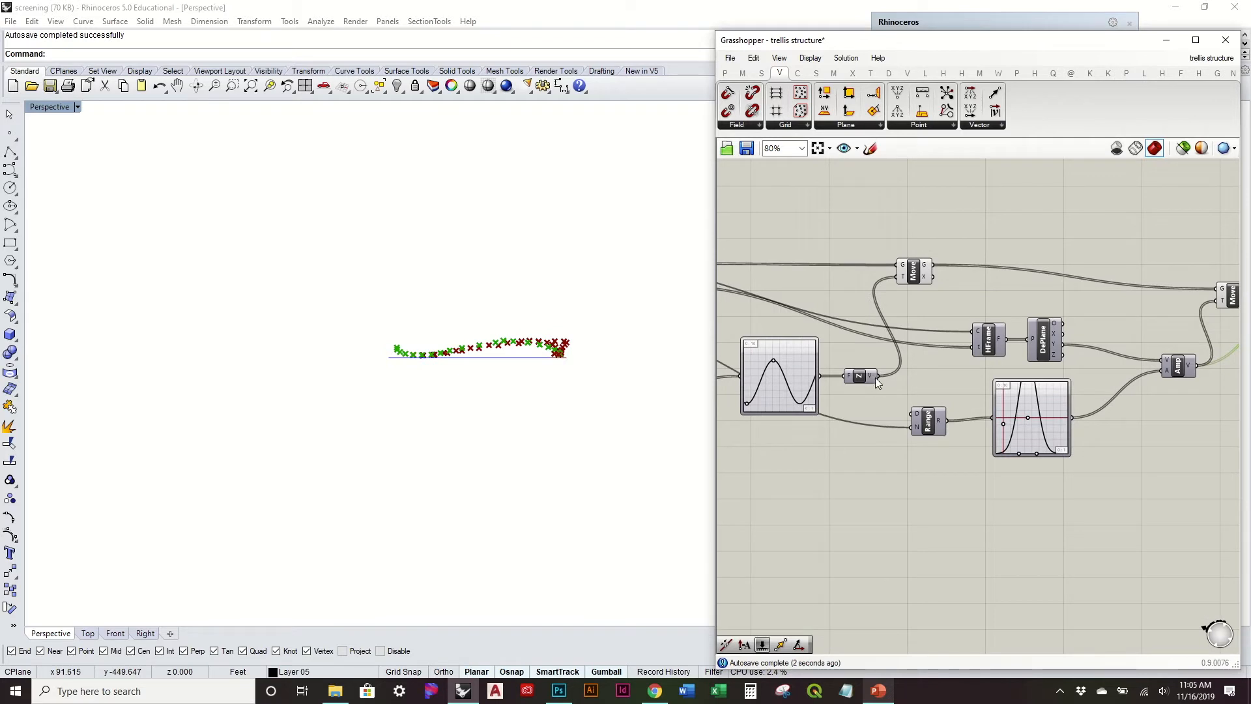
pyautogui.moveTo(881, 375); pyautogui.dragTo(1223, 310)
# Step: Turn off the preview of the second Move and turn on the preview of the Divide Curve points
pyautogui.moveTo(546, 306)
pyautogui.mouseDown(button='right')
pyautogui.moveTo(557, 343)
pyautogui.moveTo(547, 305)
pyautogui.moveTo(517, 301)
pyautogui.moveTo(531, 315)
pyautogui.mouseUp(button='right')
pyautogui.click(1117, 295)
pyautogui.rightClick(1117, 294)
pyautogui.click(1108, 319)
pyautogui.moveTo(588, 334); pyautogui.dragTo(521, 384, button='right')
pyautogui.moveTo(783, 342); pyautogui.dragTo(1113, 381, button='right')
pyautogui.click(829, 329)
pyautogui.rightClick(834, 326)
pyautogui.click(874, 352)
pyautogui.moveTo(626, 321); pyautogui.dragTo(474, 431, button='right')
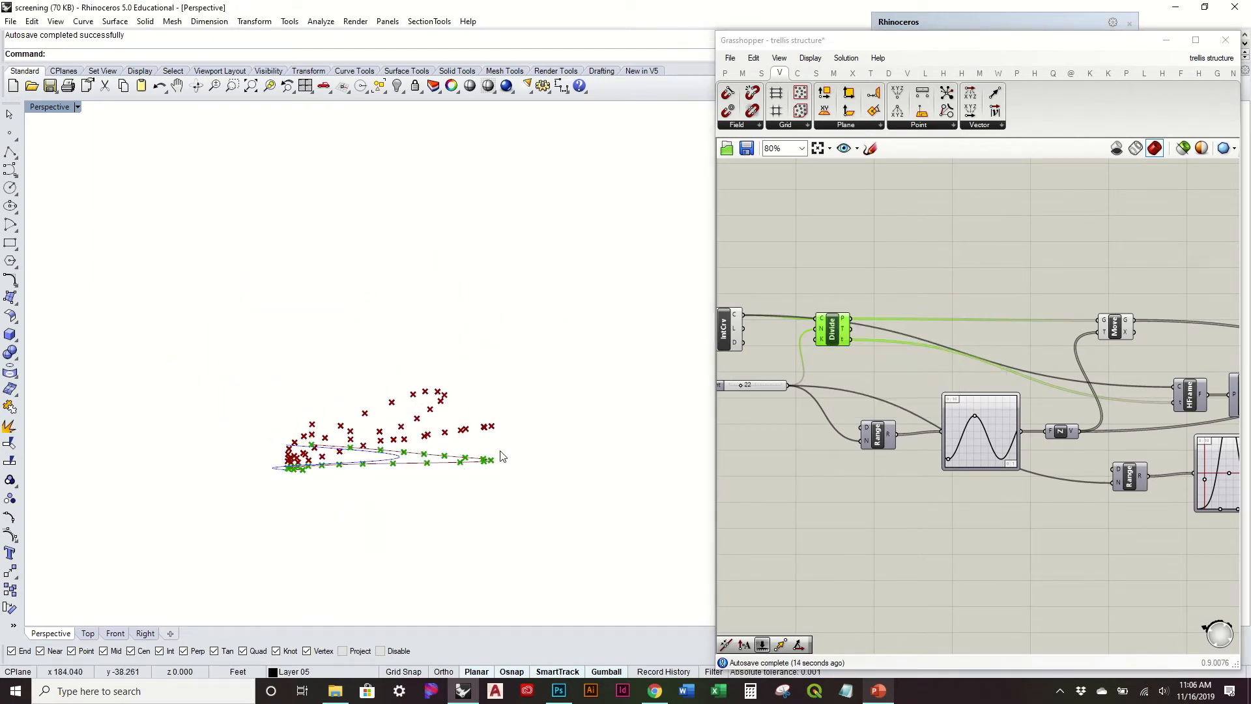
# Step: Examine the rows of points along the path, temporarily previewing the second Move's points for comparison
pyautogui.moveTo(447, 387); pyautogui.dragTo(542, 280, button='right')
pyautogui.click(968, 318)
pyautogui.moveTo(957, 317); pyautogui.dragTo(862, 301, button='right')
pyautogui.moveTo(499, 363); pyautogui.dragTo(555, 294, button='right')
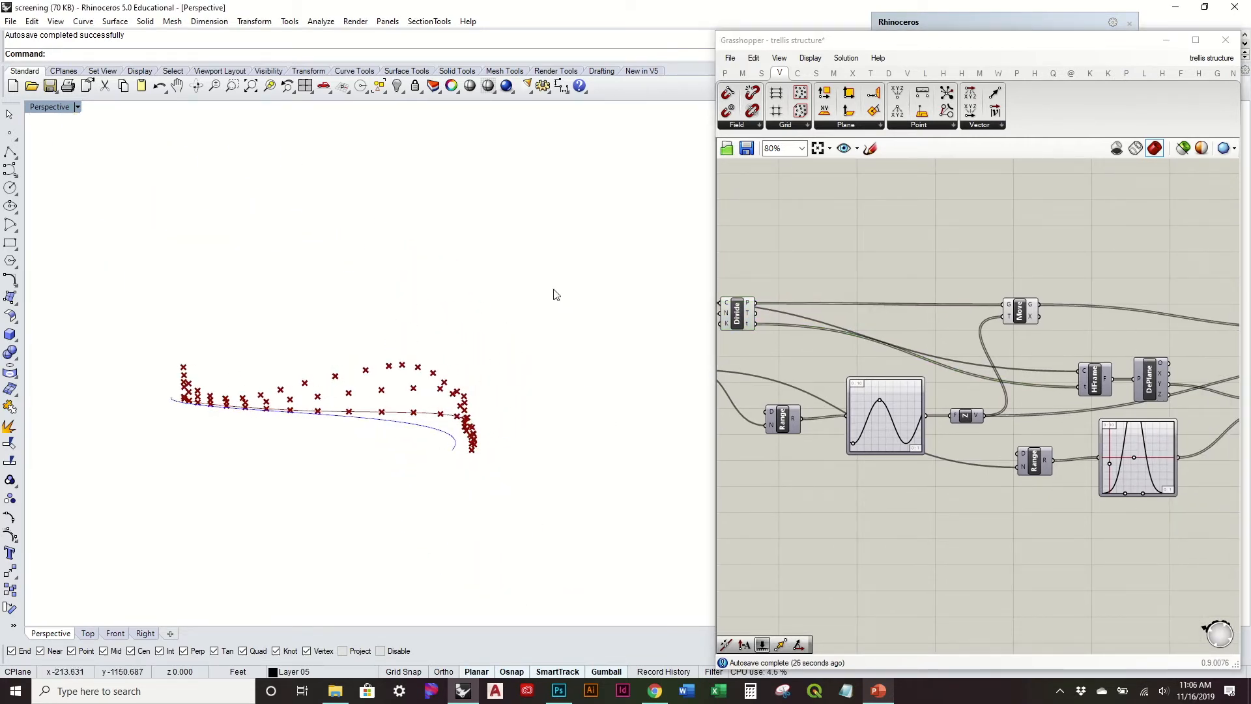
pyautogui.moveTo(476, 397); pyautogui.dragTo(267, 437, button='right')
pyautogui.moveTo(1026, 358); pyautogui.dragTo(813, 342, button='right')
pyautogui.moveTo(1096, 343); pyautogui.dragTo(1063, 327)
pyautogui.moveTo(1123, 349); pyautogui.dragTo(974, 400, button='right')
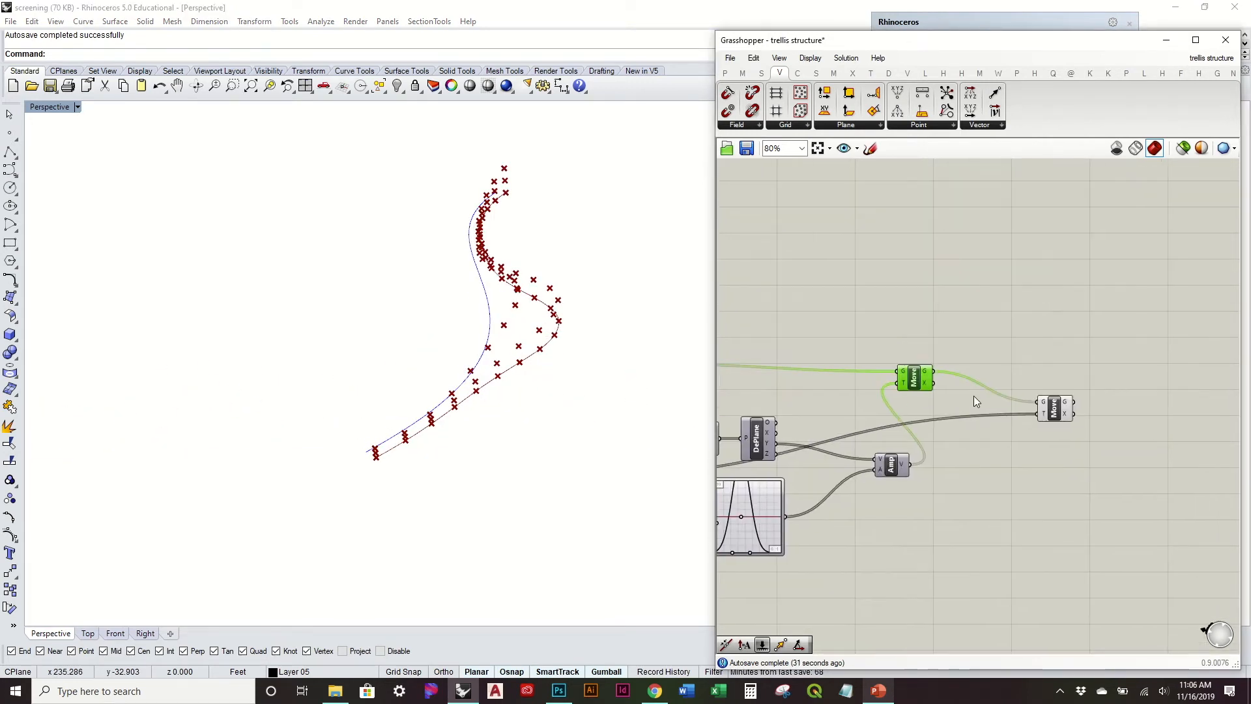
pyautogui.rightClick(920, 380)
pyautogui.click(930, 402)
pyautogui.moveTo(592, 385); pyautogui.dragTo(636, 356, button='right')
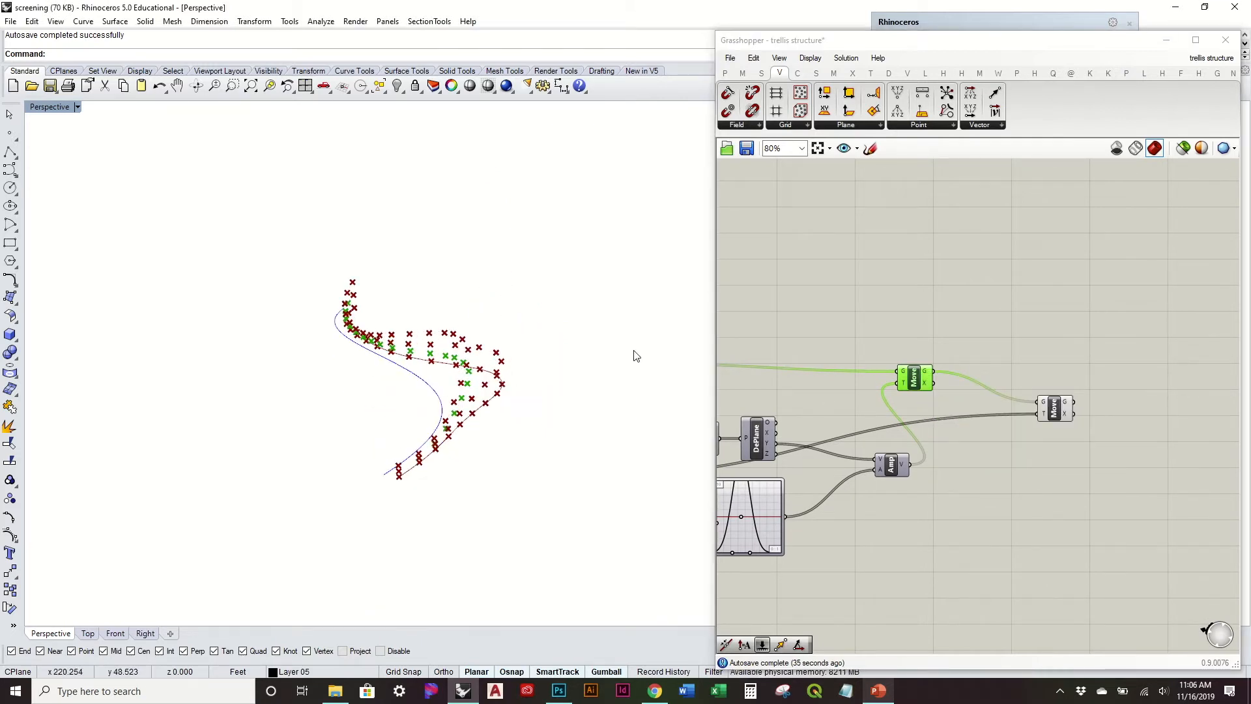
pyautogui.rightClick(913, 382)
pyautogui.click(955, 409)
# Step: Reposition the second and first Move components slightly to tidy the definition
pyautogui.moveTo(922, 383); pyautogui.dragTo(953, 401)
pyautogui.moveTo(972, 425); pyautogui.dragTo(1133, 409, button='right')
pyautogui.moveTo(844, 411); pyautogui.dragTo(1007, 399, button='right')
pyautogui.moveTo(841, 458); pyautogui.dragTo(808, 440, button='right')
pyautogui.moveTo(920, 329); pyautogui.dragTo(938, 316)
pyautogui.click(935, 353)
pyautogui.moveTo(554, 408); pyautogui.dragTo(642, 420, button='right')
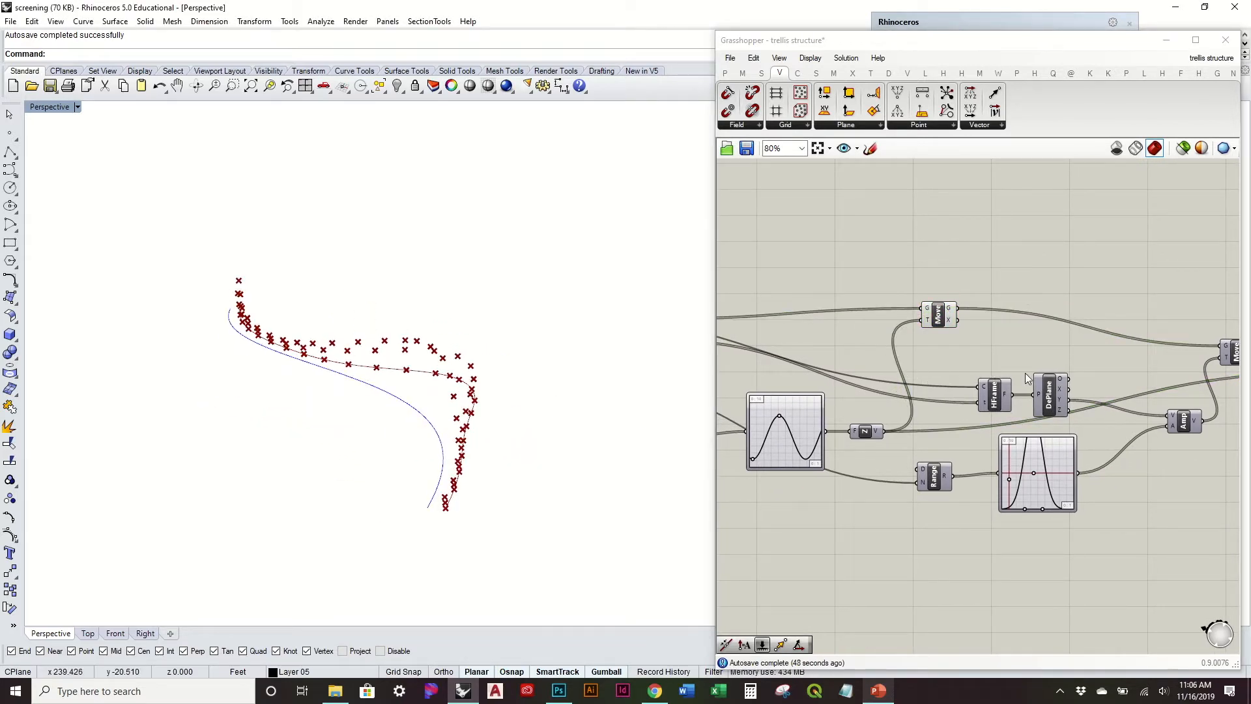
# Step: Add a Point parameter fed by the Divide Curve's P output and graft its input
pyautogui.moveTo(1202, 386); pyautogui.dragTo(933, 410, button='right')
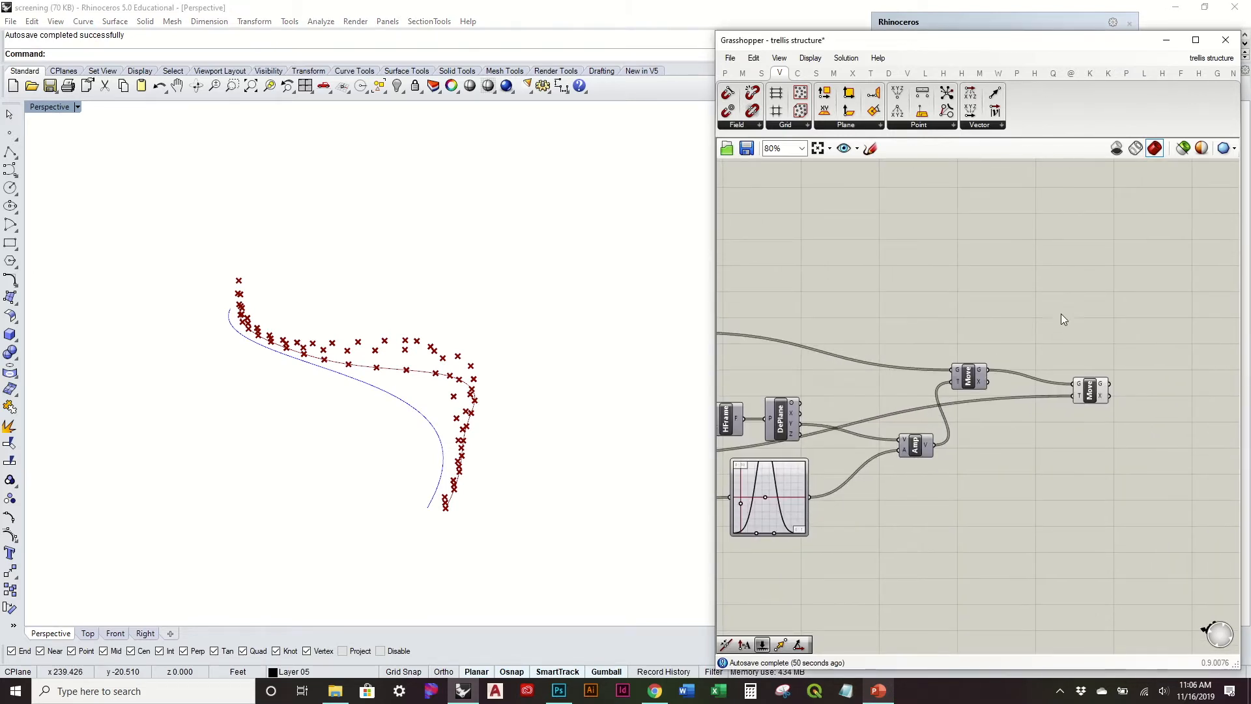
pyautogui.moveTo(957, 248); pyautogui.dragTo(1140, 277, button='right')
pyautogui.click(850, 370)
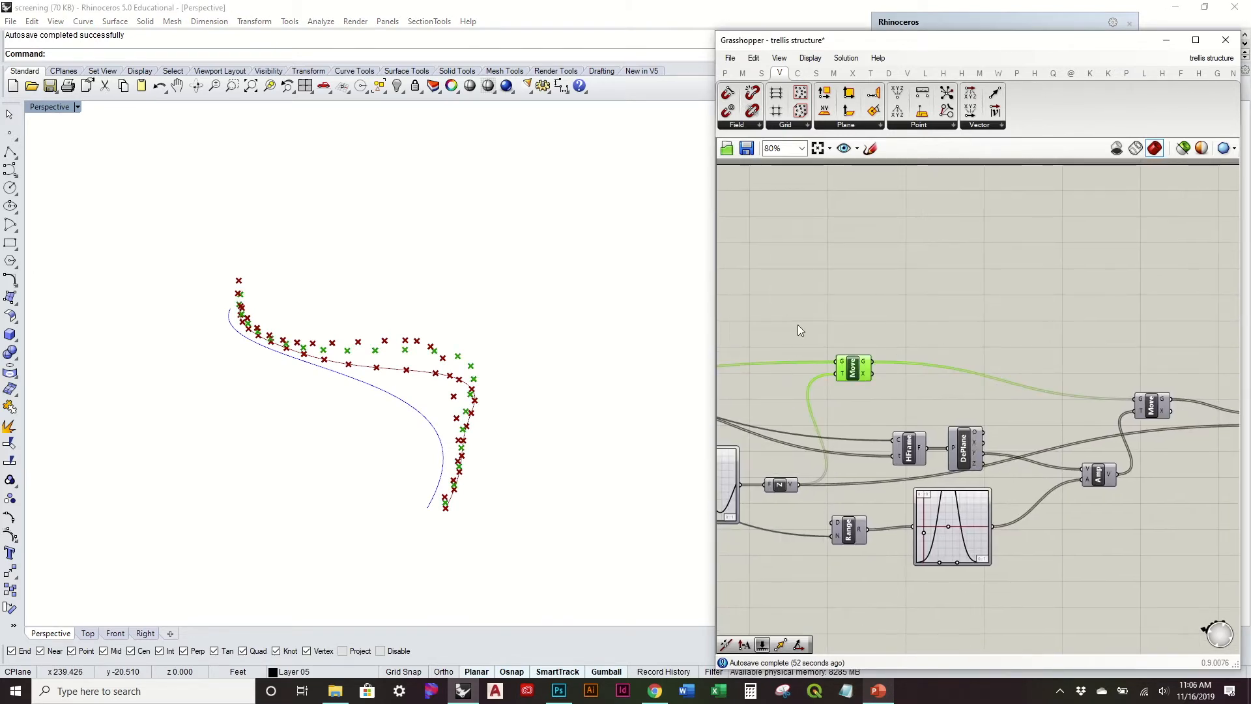
pyautogui.moveTo(800, 331); pyautogui.dragTo(931, 362, button='right')
pyautogui.click(900, 251)
pyautogui.click(725, 73)
pyautogui.moveTo(848, 319); pyautogui.dragTo(848, 319)
pyautogui.moveTo(777, 369); pyautogui.dragTo(836, 319)
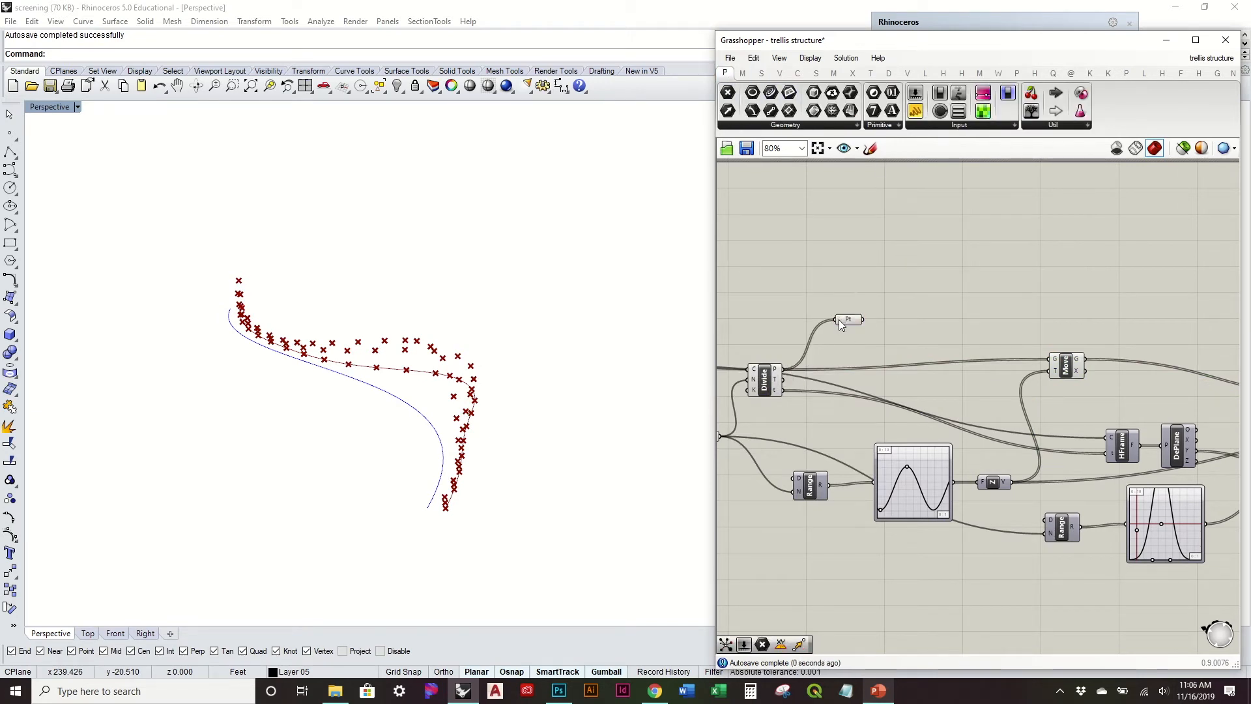
pyautogui.rightClick(838, 319)
pyautogui.click(867, 466)
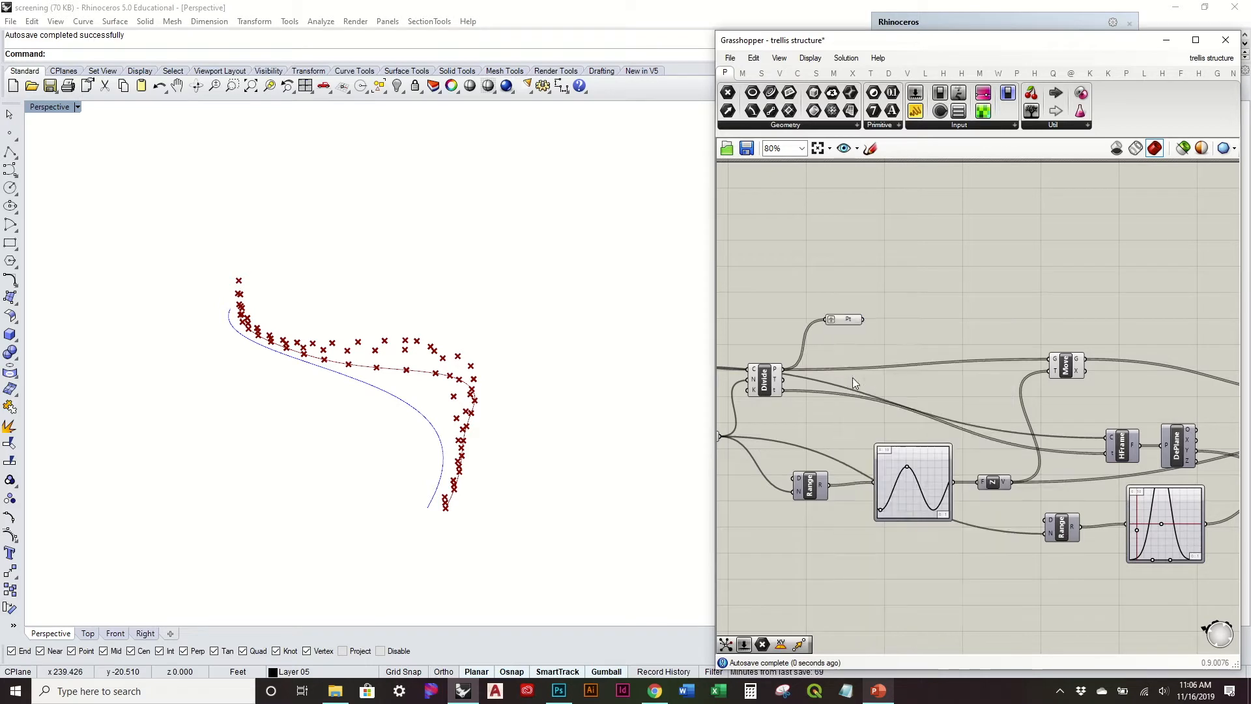
# Step: Place the grafted Point parameter above the first Move, duplicate it, and feed the copy from that Move's G output
pyautogui.moveTo(843, 320); pyautogui.dragTo(1131, 301)
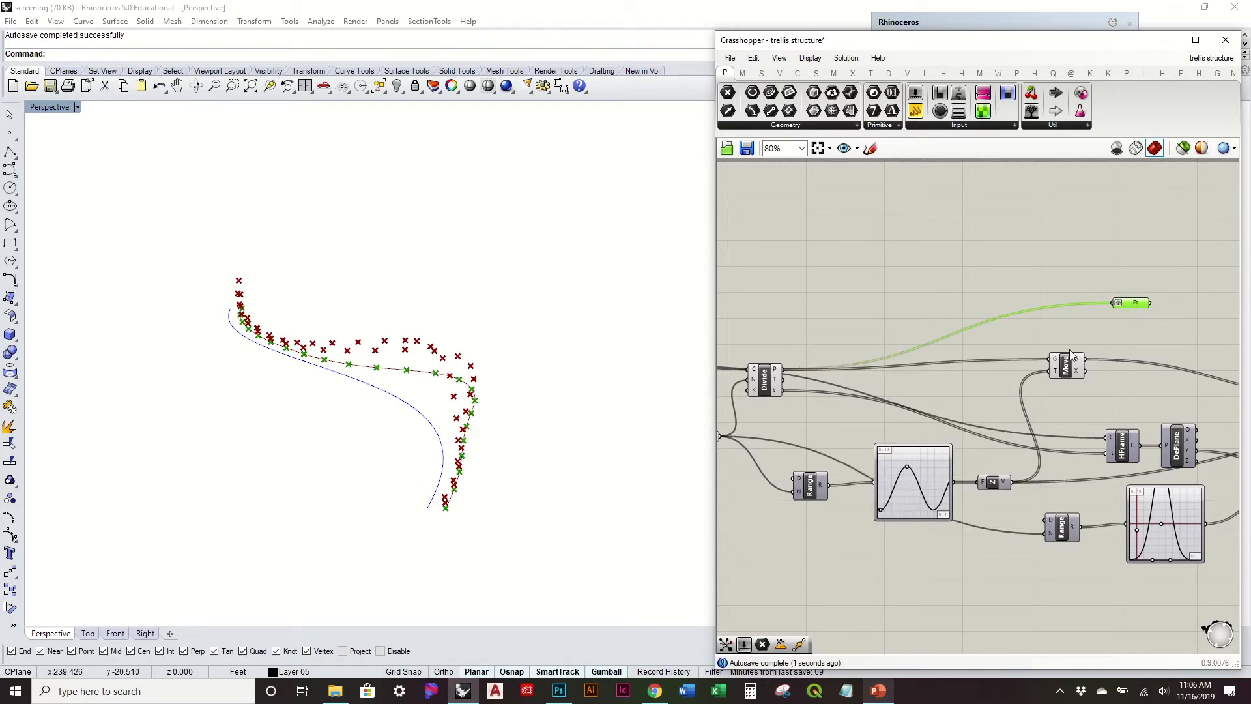
pyautogui.hotkey('ctrl', 'c')
pyautogui.hotkey('ctrl', 'v')
pyautogui.moveTo(1137, 308); pyautogui.dragTo(1143, 323)
pyautogui.moveTo(1087, 359); pyautogui.dragTo(1125, 321)
pyautogui.moveTo(1126, 321); pyautogui.dragTo(1036, 352, button='right')
pyautogui.moveTo(1085, 359); pyautogui.dragTo(1007, 299)
# Step: Place both Point parameters beyond the last Move and add a third grafted one for the last Move's G output
pyautogui.scroll(-1, 1004, 296)
pyautogui.moveTo(1005, 298); pyautogui.dragTo(810, 314, button='right')
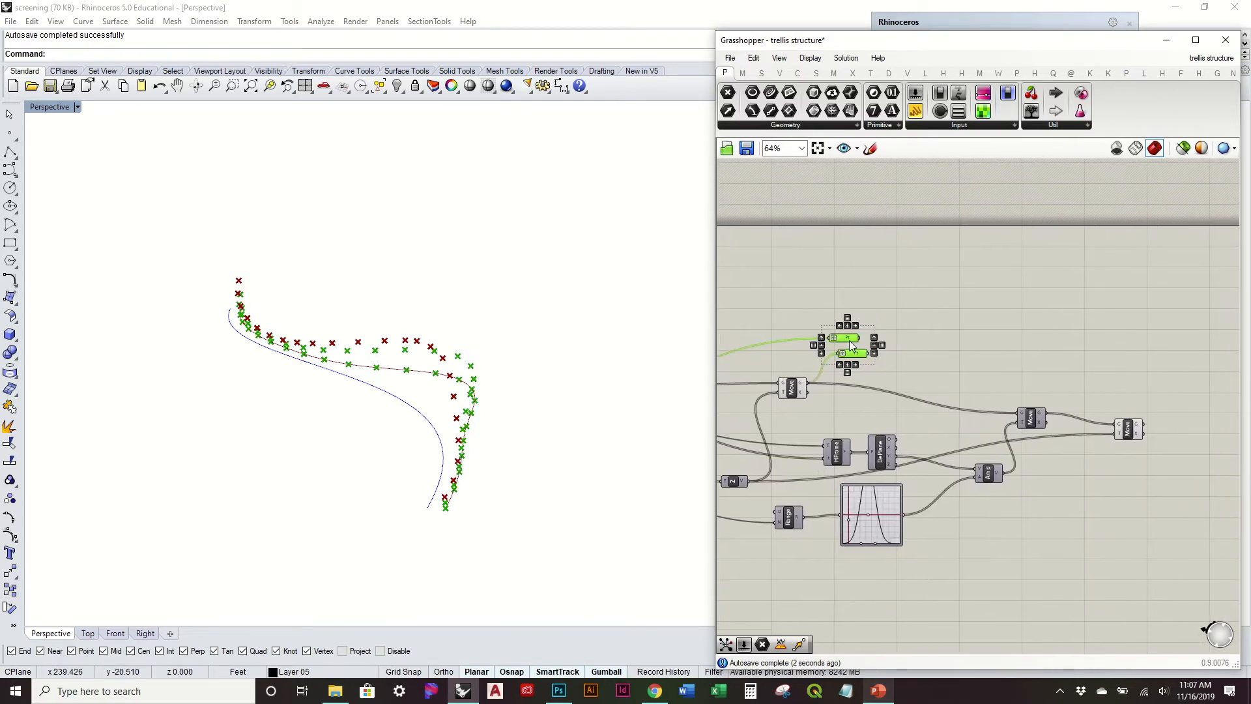
pyautogui.moveTo(860, 338); pyautogui.dragTo(1177, 351)
pyautogui.click(1189, 380)
pyautogui.click(1181, 365)
pyautogui.moveTo(1184, 372)
pyautogui.keyDown('alt'); pyautogui.moveTo(1182, 367); pyautogui.dragTo(1164, 403); pyautogui.keyUp('alt')
pyautogui.moveTo(844, 336); pyautogui.dragTo(1064, 335, button='right')
pyautogui.moveTo(1063, 419); pyautogui.dragTo(773, 344)
# Step: Turn off the preview of the last Move component so its points display only through the Point parameter
pyautogui.middleClick(785, 351)
pyautogui.click(815, 313)
pyautogui.click(890, 316)
pyautogui.moveTo(1052, 341); pyautogui.dragTo(741, 313, button='right')
pyautogui.moveTo(1032, 363); pyautogui.dragTo(894, 392, button='right')
pyautogui.click(910, 405)
pyautogui.rightClick(909, 405)
pyautogui.click(944, 432)
pyautogui.scroll(2, 852, 401)
pyautogui.moveTo(875, 405); pyautogui.dragTo(832, 400)
# Step: Examine the three rows of points from several angles and trace them back to the Point parameters
pyautogui.moveTo(440, 391); pyautogui.dragTo(452, 450, button='right')
pyautogui.scroll(3, 368, 451)
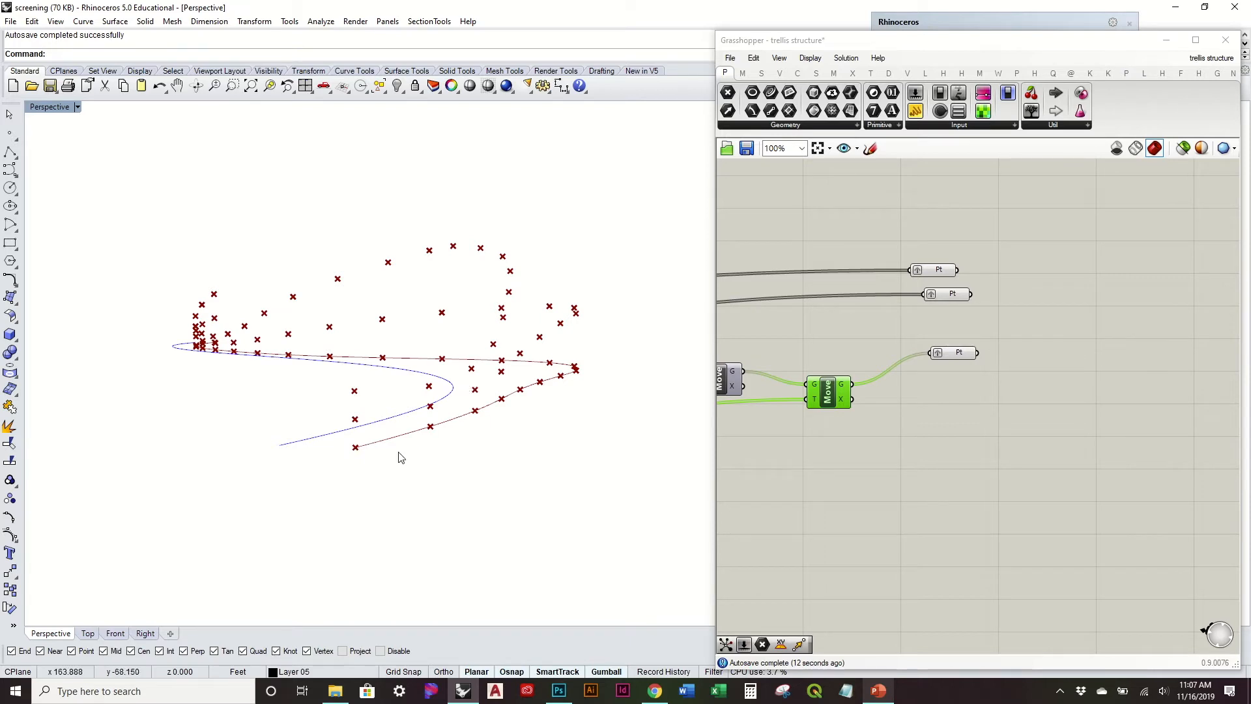
pyautogui.moveTo(363, 308); pyautogui.dragTo(575, 309, button='right')
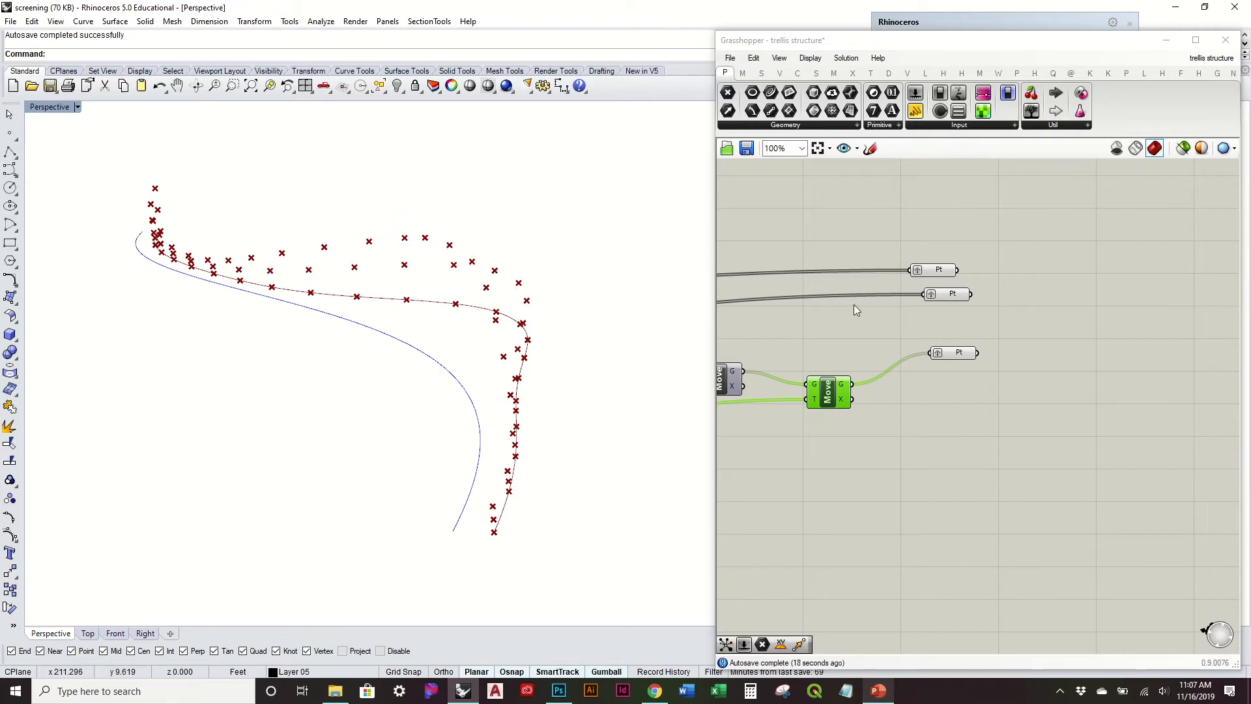
pyautogui.moveTo(874, 306); pyautogui.dragTo(1094, 355, button='right')
pyautogui.scroll(-2, 1093, 356)
pyautogui.click(998, 357)
pyautogui.moveTo(959, 350); pyautogui.dragTo(884, 344, button='right')
pyautogui.moveTo(1059, 341); pyautogui.dragTo(934, 344, button='right')
pyautogui.moveTo(570, 296)
pyautogui.mouseDown(button='right')
pyautogui.moveTo(544, 266)
pyautogui.moveTo(569, 296)
pyautogui.mouseUp(button='right')
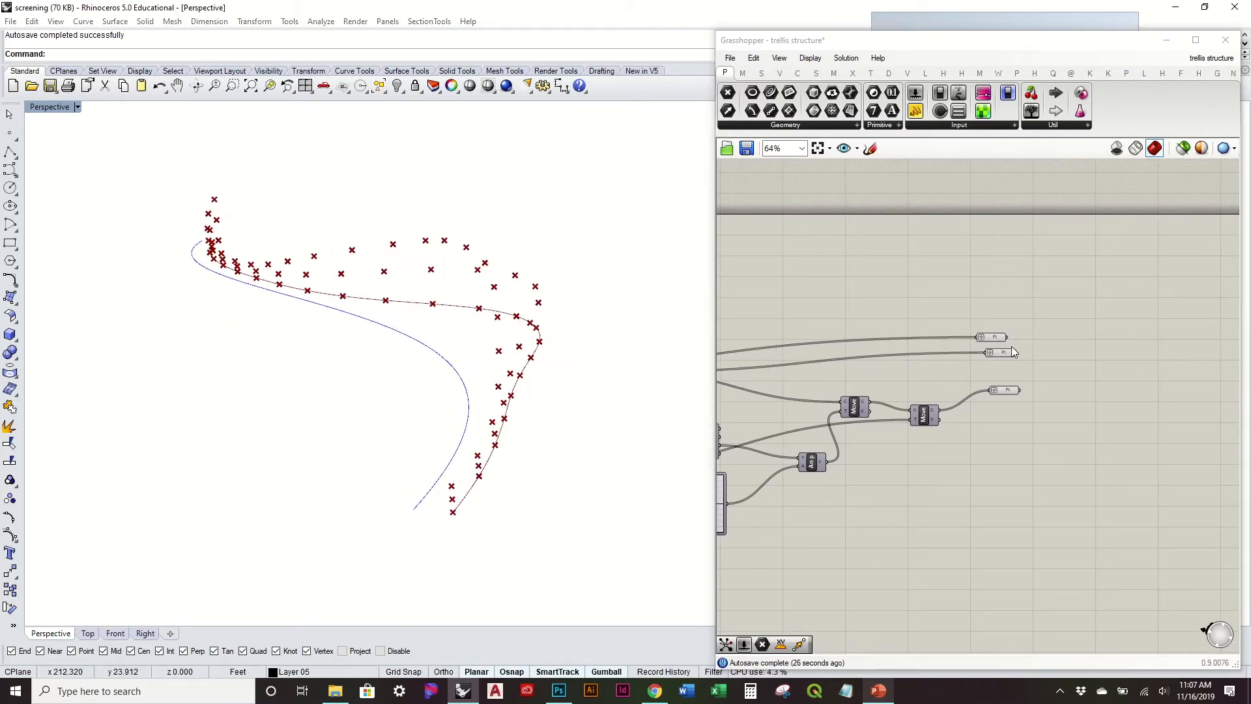
# Step: Space out and line up the second and third Point parameters in a column below the first
pyautogui.moveTo(1007, 355); pyautogui.dragTo(1002, 358)
pyautogui.click(1000, 391)
pyautogui.click(996, 394)
pyautogui.scroll(2, 1011, 372)
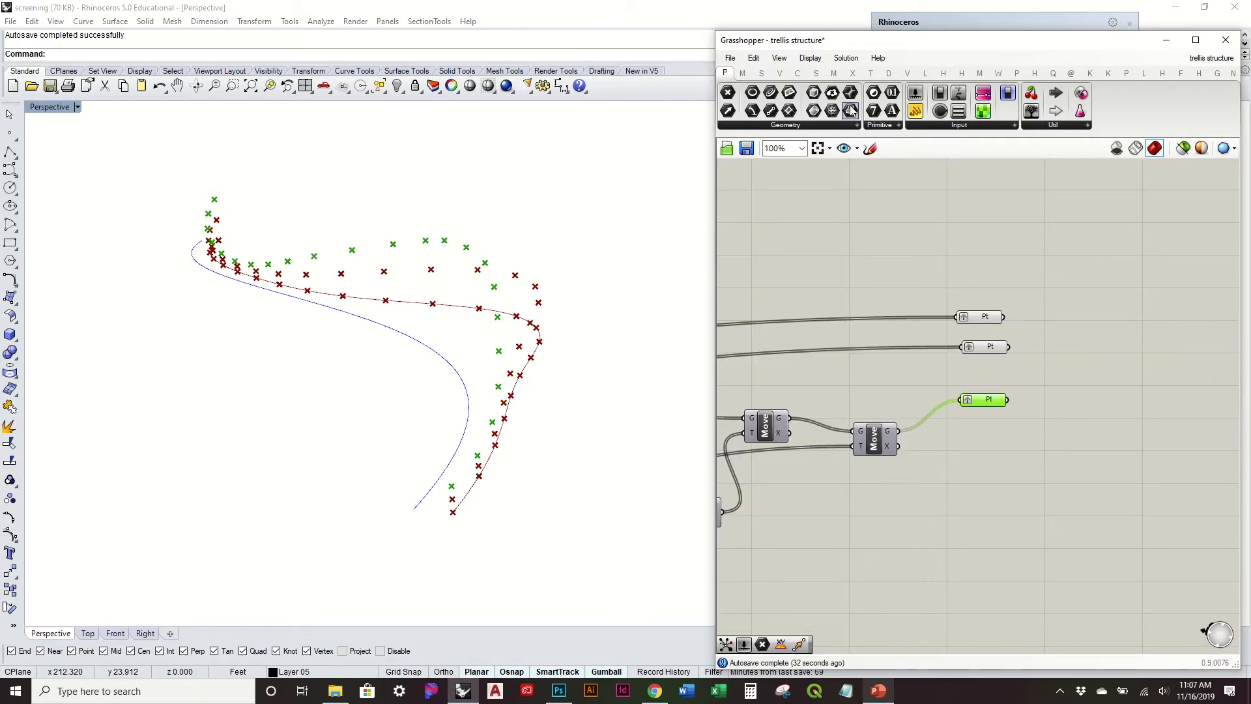
# Step: Add a PolyLine component and connect all three grafted Point parameters to its V input
pyautogui.click(803, 74)
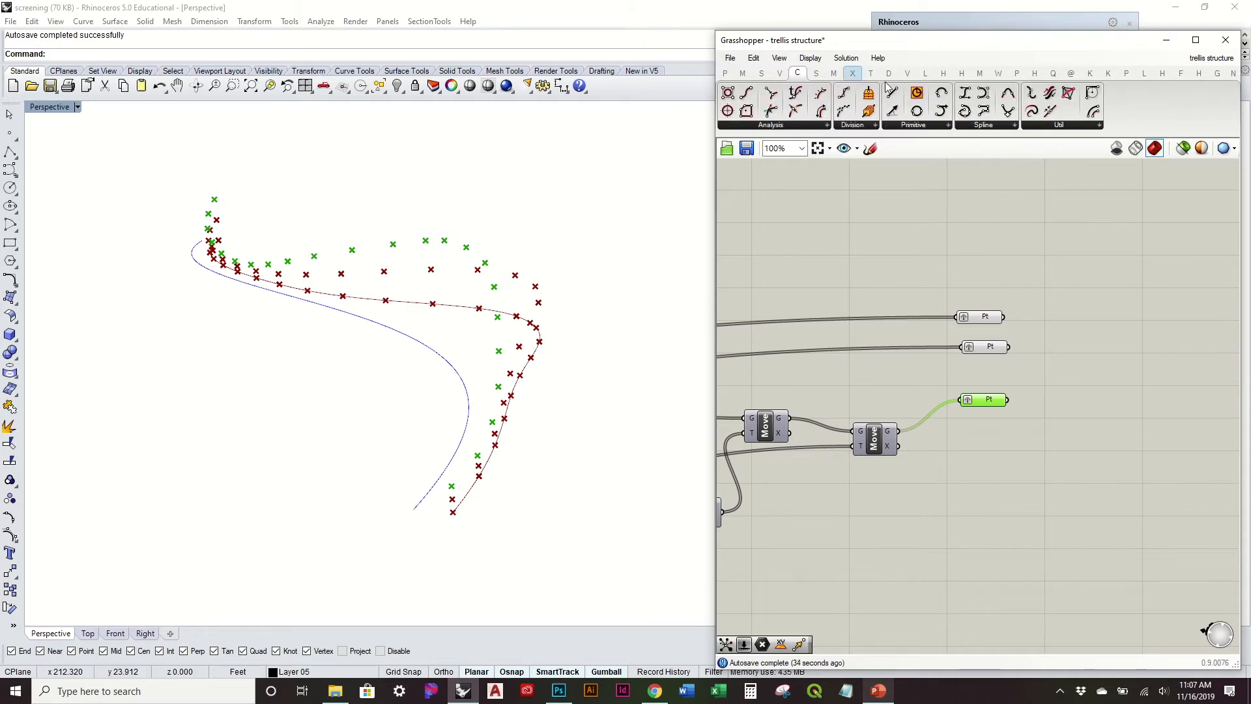
pyautogui.moveTo(566, 287); pyautogui.dragTo(554, 329, button='right')
pyautogui.moveTo(1048, 353); pyautogui.dragTo(905, 331, button='right')
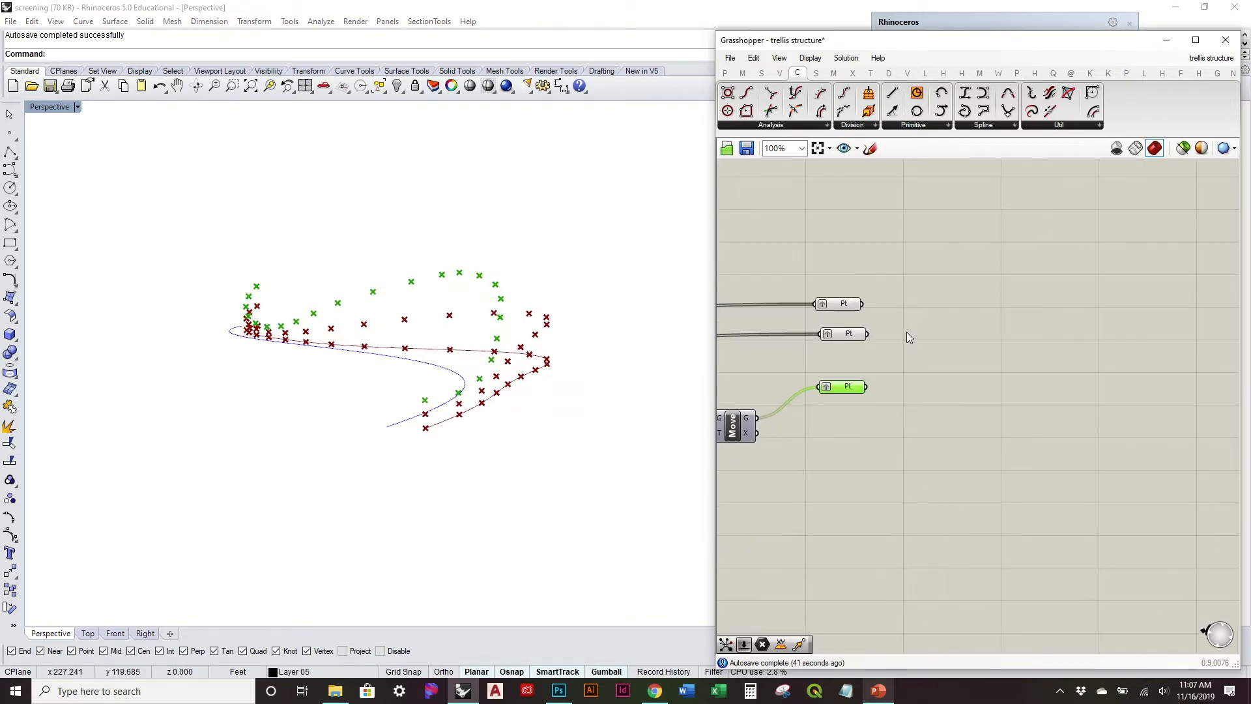
pyautogui.scroll(1, 906, 331)
pyautogui.click(983, 125)
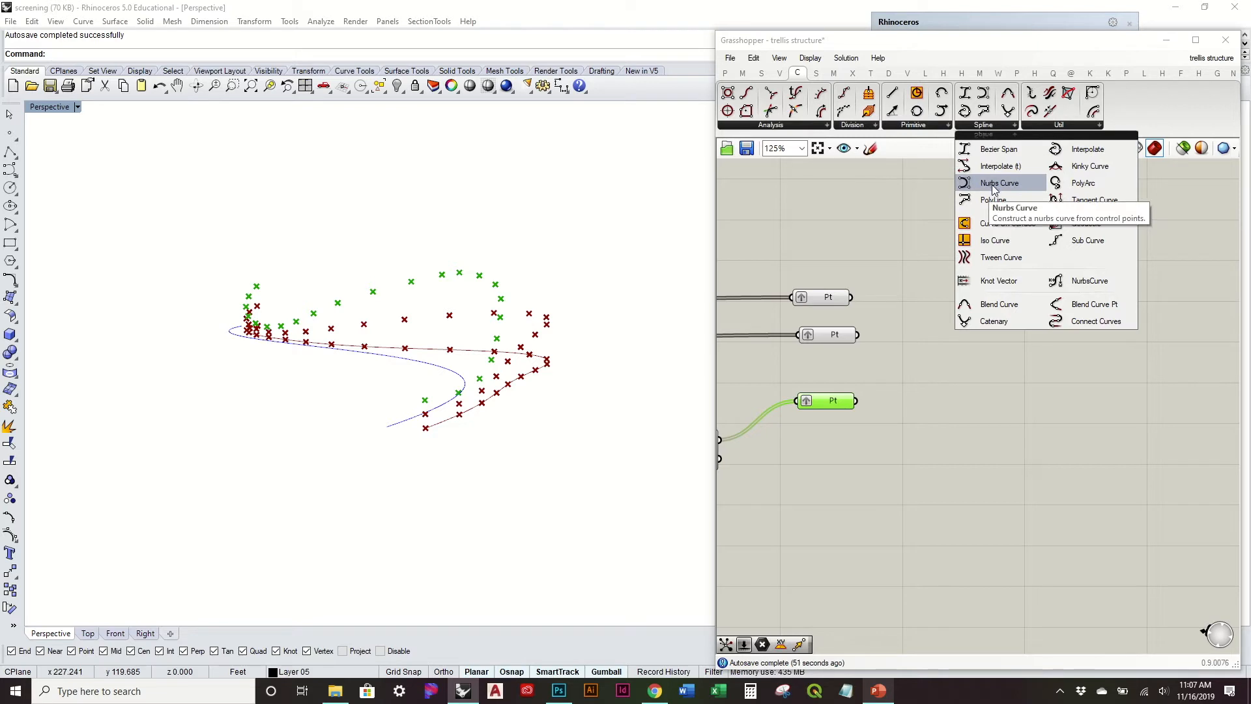
pyautogui.moveTo(992, 199); pyautogui.dragTo(965, 316)
pyautogui.moveTo(637, 360); pyautogui.dragTo(622, 381, button='right')
pyautogui.click(947, 329)
# Step: Turn off the preview of the three Point parameters and shift the PolyLine component up
pyautogui.moveTo(864, 443); pyautogui.dragTo(832, 282)
pyautogui.middleClick(832, 282)
pyautogui.click(872, 240)
pyautogui.moveTo(639, 290); pyautogui.dragTo(451, 296, button='right')
pyautogui.moveTo(994, 331); pyautogui.dragTo(1003, 310)
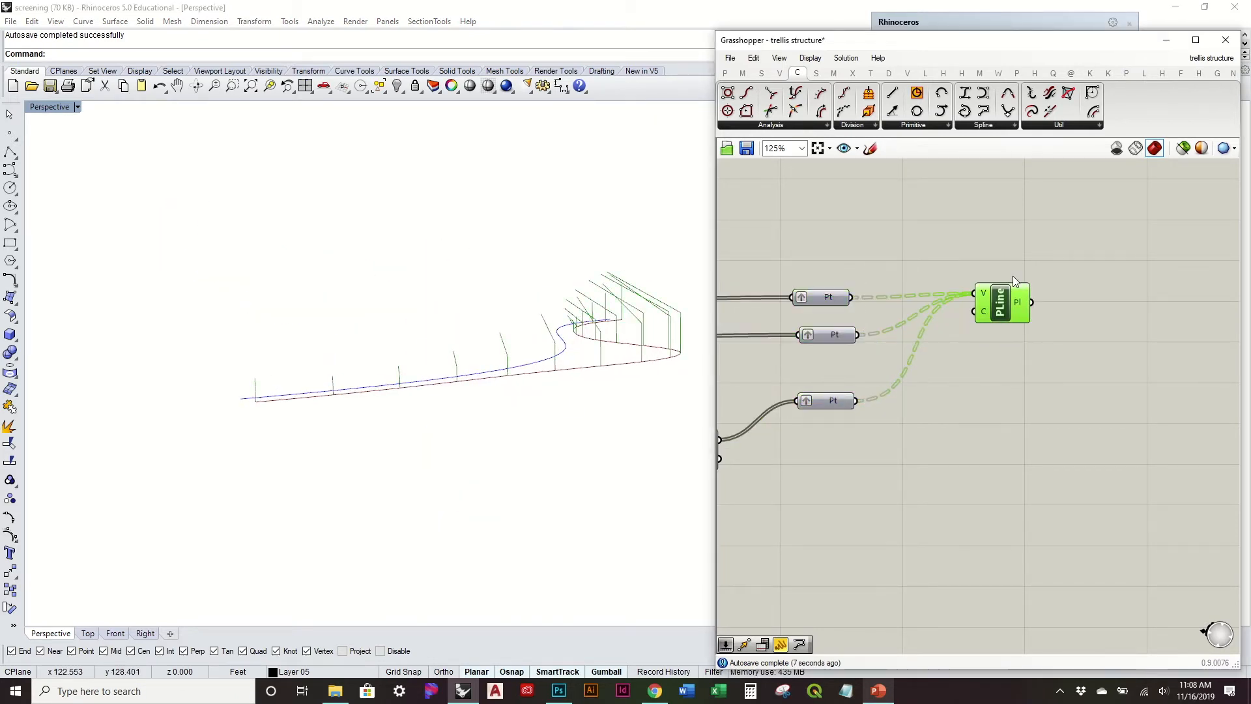
# Step: Add an Interpolate curve component below the PolyLine and connect all three Point parameters to its V input
pyautogui.moveTo(1031, 457); pyautogui.dragTo(1030, 452)
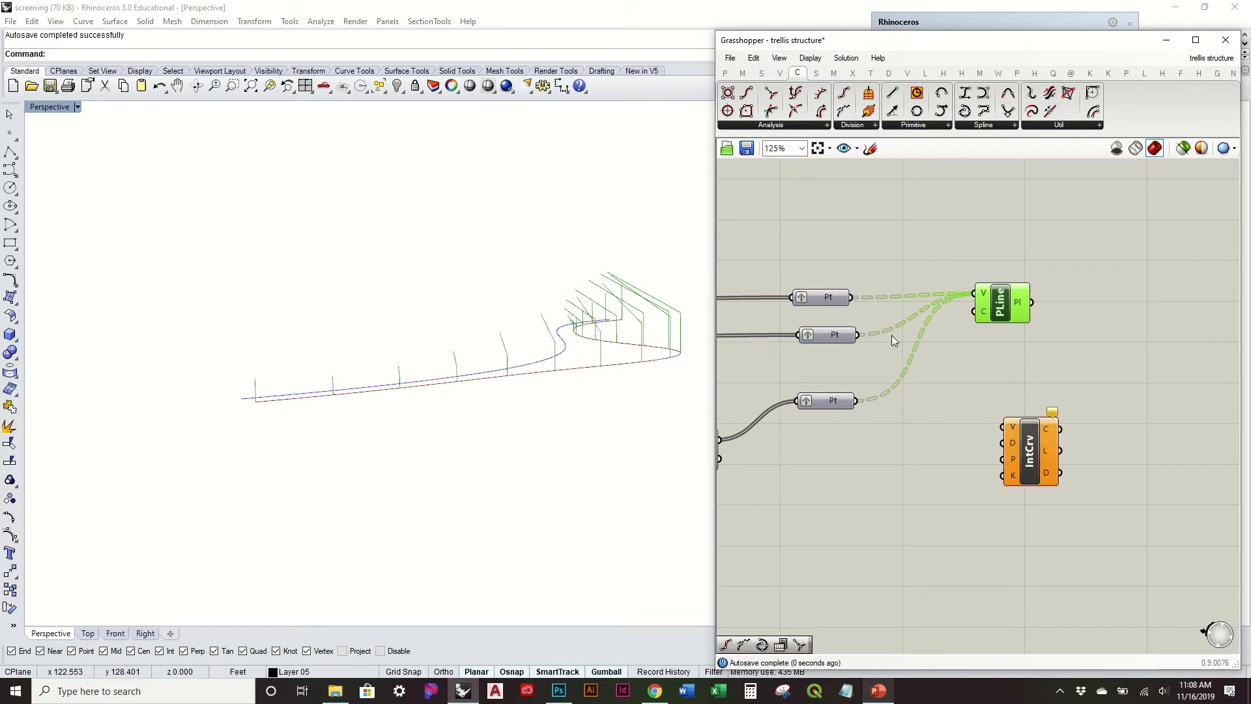
pyautogui.moveTo(980, 405); pyautogui.dragTo(1005, 428)
pyautogui.keyDown('shift'); pyautogui.moveTo(857, 335); pyautogui.dragTo(1016, 427); pyautogui.keyUp('shift')
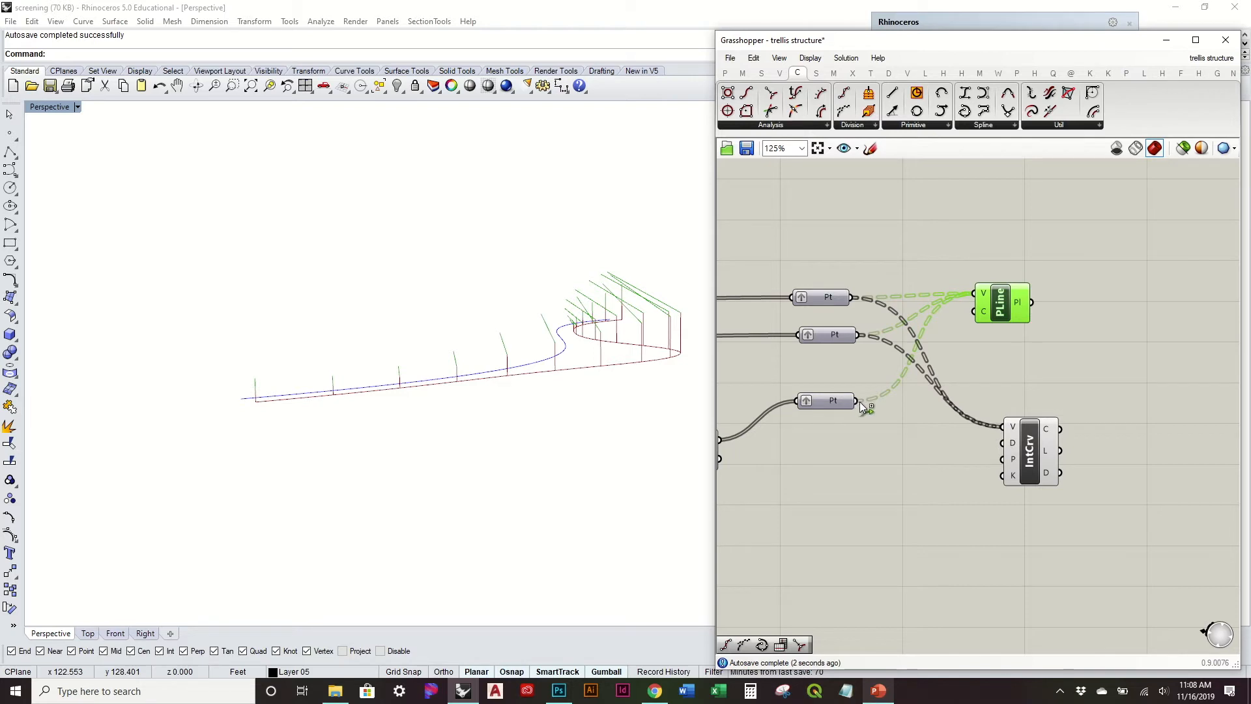
pyautogui.keyDown('shift'); pyautogui.moveTo(972, 426); pyautogui.dragTo(1003, 427); pyautogui.keyUp('shift')
pyautogui.moveTo(592, 349); pyautogui.dragTo(565, 386, button='right')
pyautogui.click(1033, 470)
pyautogui.click(907, 468)
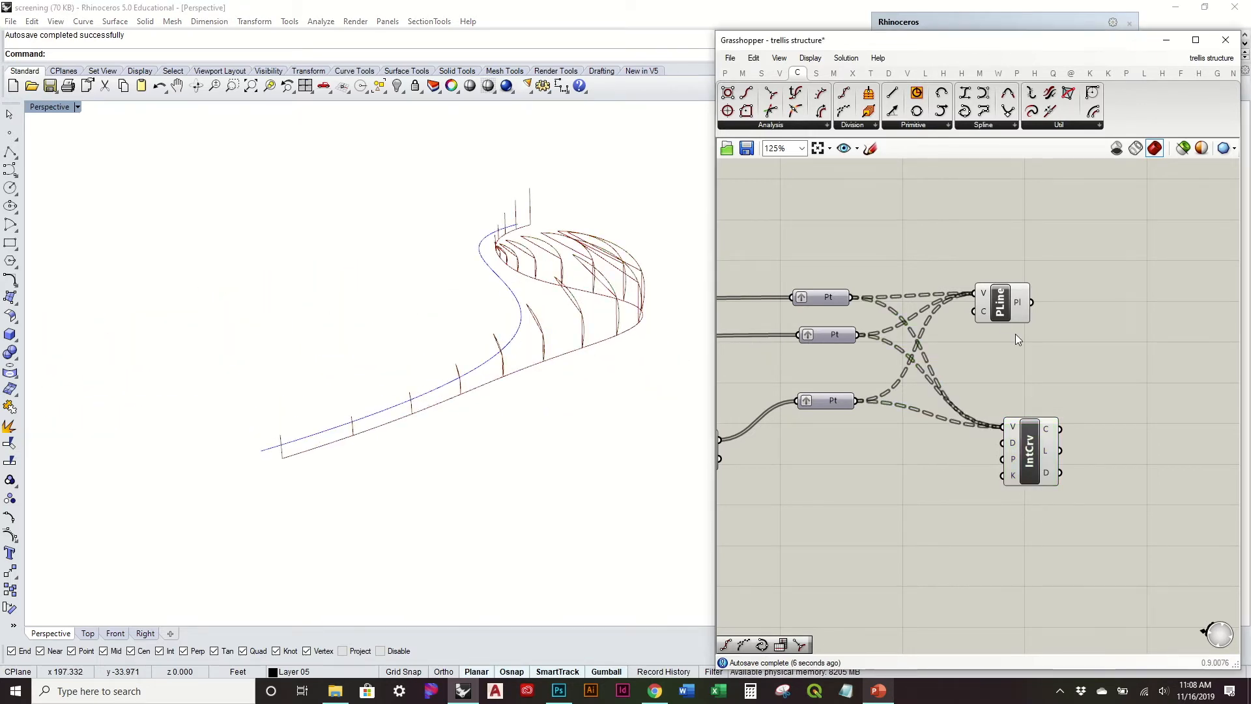
# Step: Shift the PolyLine component farther from the Point parameters and turn off its preview
pyautogui.moveTo(1004, 308); pyautogui.dragTo(1045, 302)
pyautogui.rightClick(1044, 295)
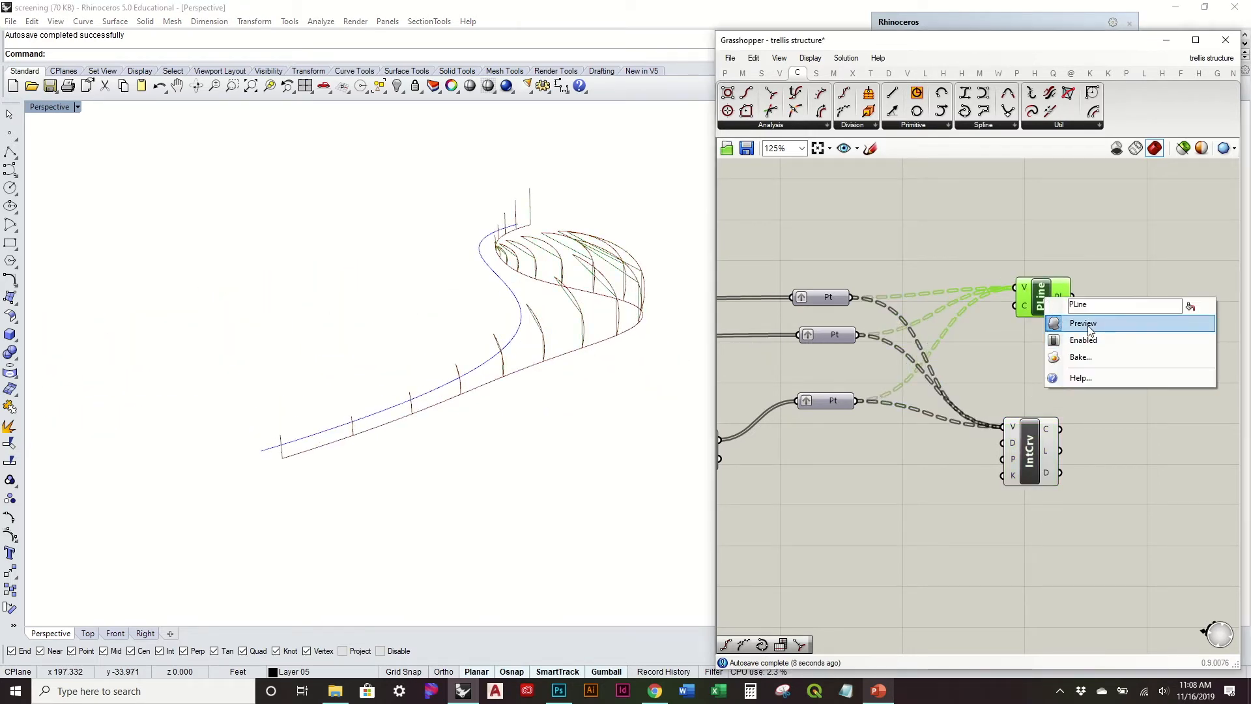
pyautogui.click(1087, 325)
pyautogui.click(1032, 456)
pyautogui.rightClick(1032, 458)
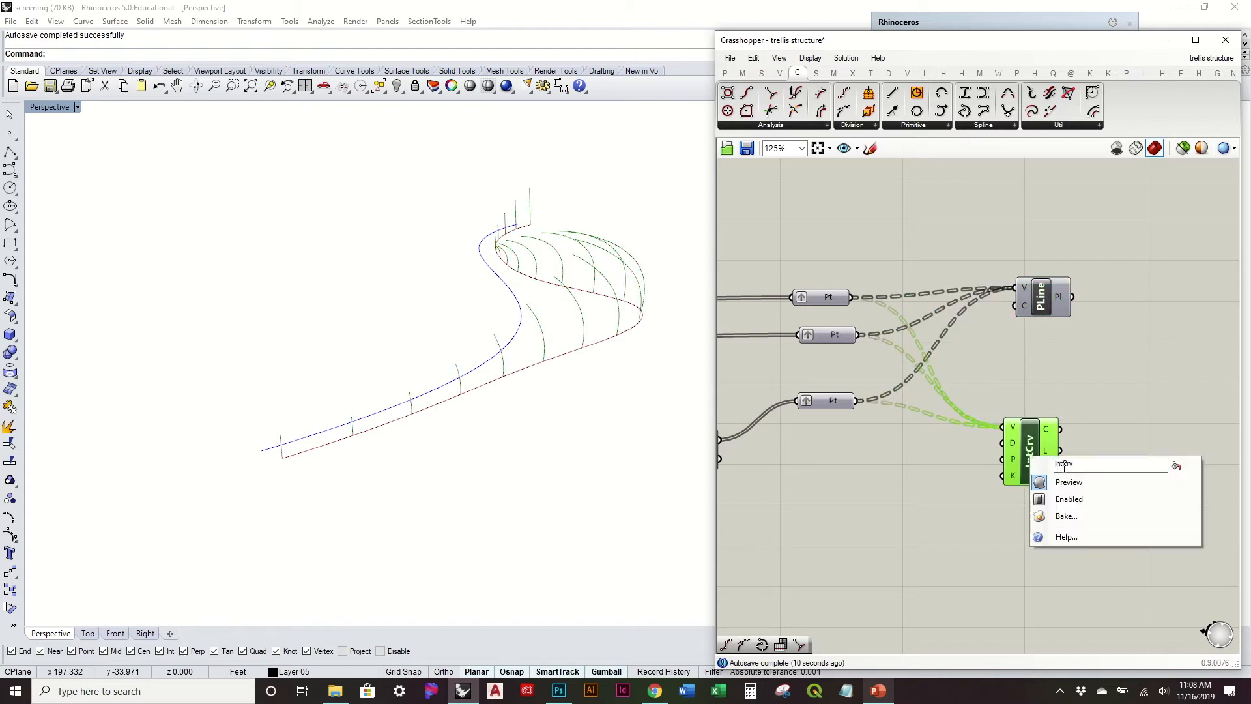
pyautogui.click(872, 507)
# Step: Add a Nurbs Curve component below the Interpolate component and connect all three Point parameters to its V input
pyautogui.moveTo(443, 345); pyautogui.dragTo(520, 303, button='right')
pyautogui.scroll(7, 128, 317)
pyautogui.scroll(-5, 127, 316)
pyautogui.moveTo(128, 319); pyautogui.dragTo(417, 410, button='right')
pyautogui.moveTo(471, 219)
pyautogui.mouseDown(button='right')
pyautogui.moveTo(466, 344)
pyautogui.moveTo(474, 207)
pyautogui.mouseUp(button='right')
pyautogui.moveTo(959, 515); pyautogui.dragTo(910, 423, button='right')
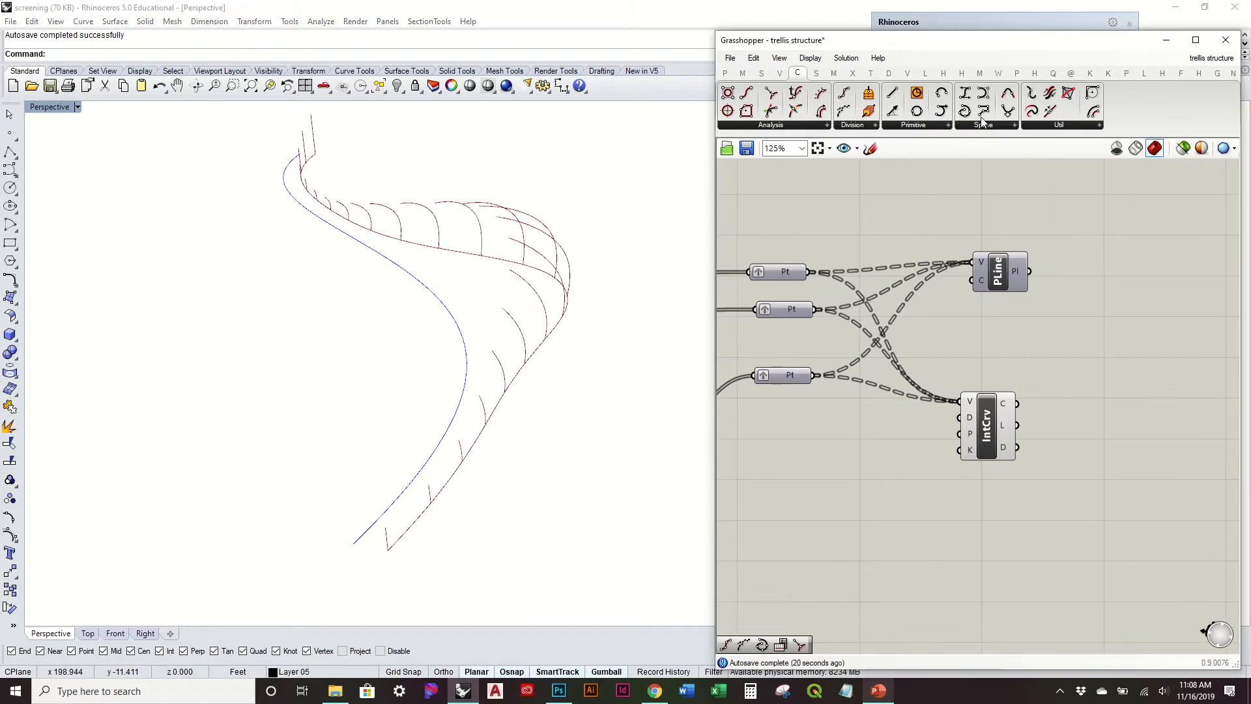
pyautogui.moveTo(984, 97); pyautogui.dragTo(982, 529)
pyautogui.moveTo(799, 309); pyautogui.dragTo(787, 322)
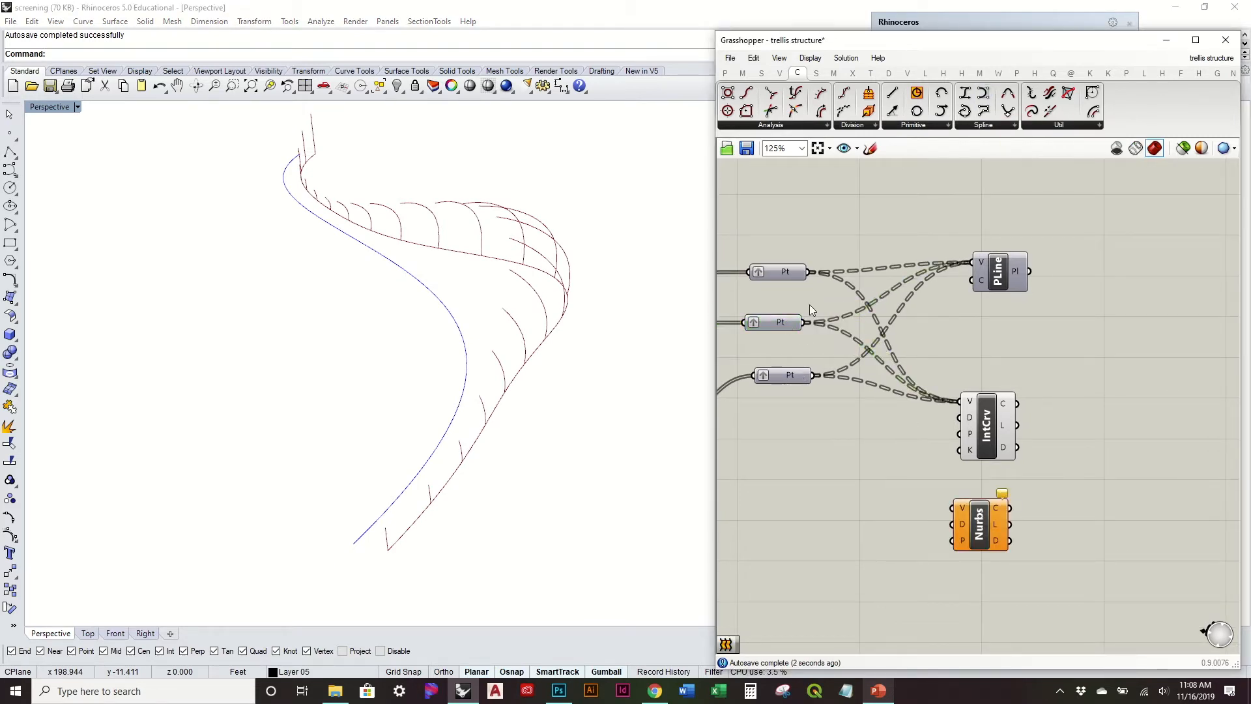
pyautogui.moveTo(808, 273); pyautogui.dragTo(955, 508)
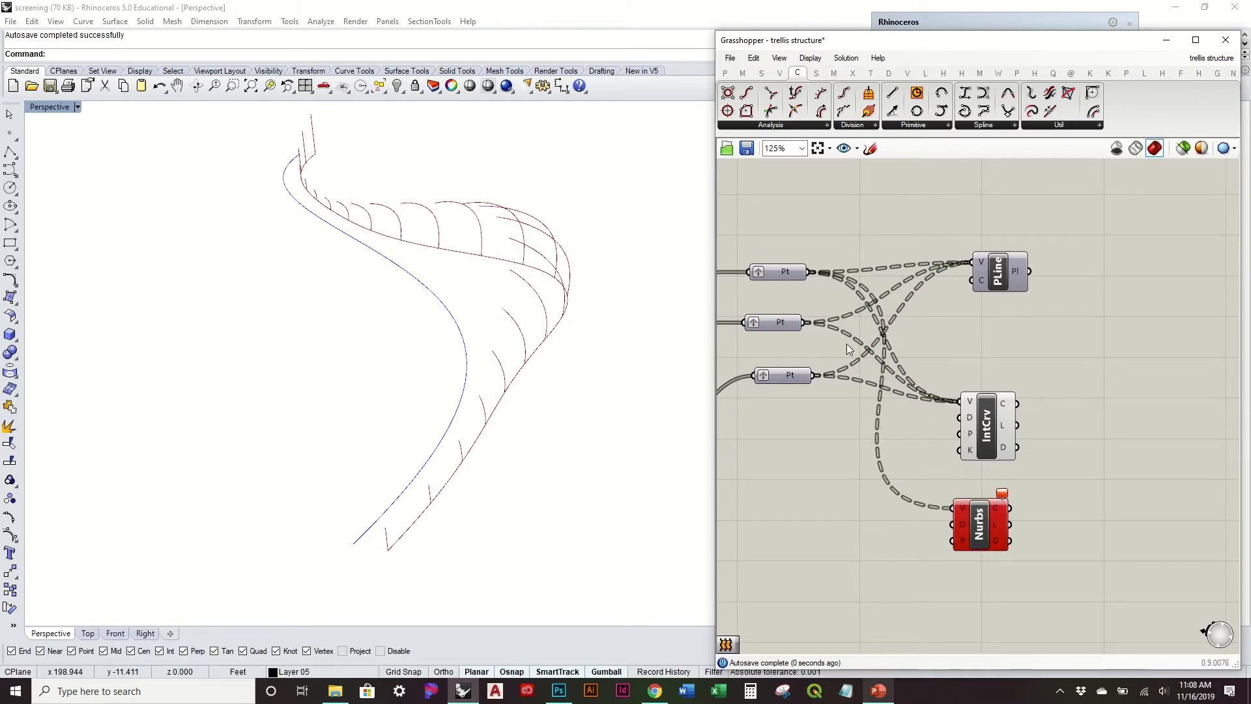
pyautogui.keyDown('shift'); pyautogui.moveTo(808, 323); pyautogui.dragTo(955, 508); pyautogui.keyUp('shift')
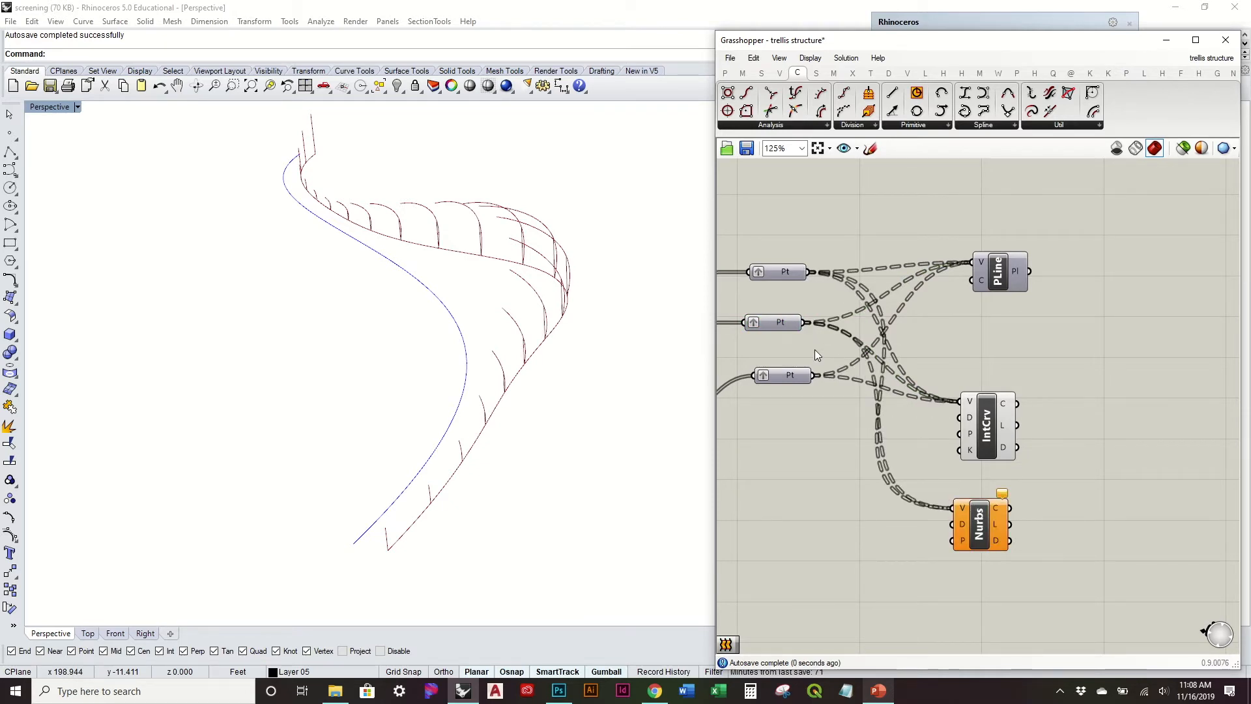
pyautogui.keyDown('shift'); pyautogui.moveTo(811, 379); pyautogui.dragTo(955, 509); pyautogui.keyUp('shift')
# Step: Turn off the preview of the Interpolate component fed by the three Point parameters
pyautogui.click(1003, 443)
pyautogui.rightClick(1006, 444)
pyautogui.click(1017, 454)
pyautogui.moveTo(616, 402); pyautogui.dragTo(600, 307, button='right')
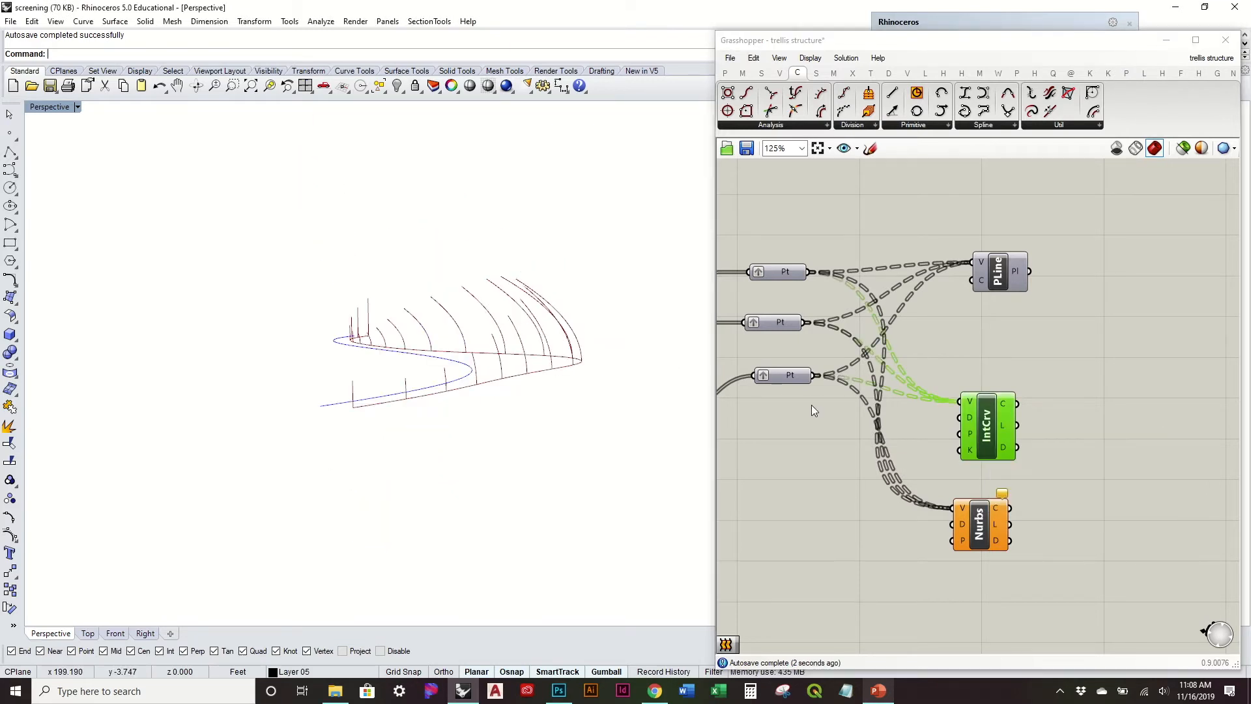
# Step: Turn on the preview of the three grafted Point parameters
pyautogui.click(782, 374)
pyautogui.rightClick(781, 375)
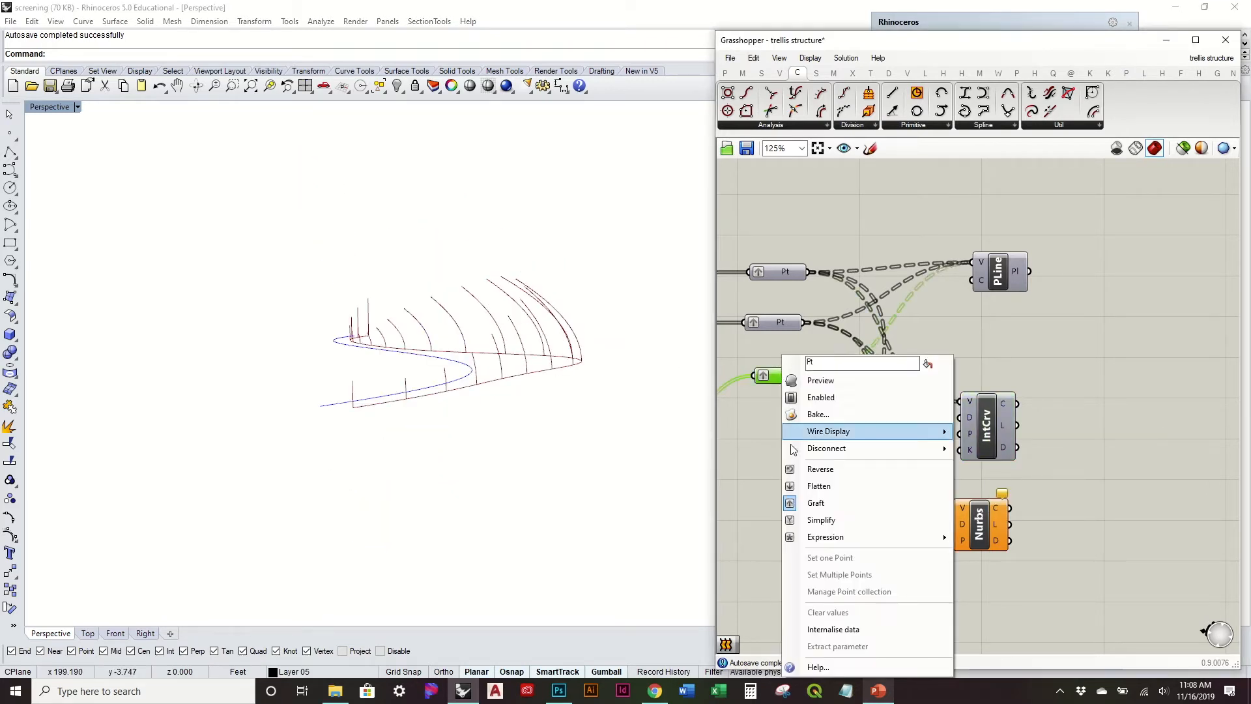
pyautogui.click(757, 460)
pyautogui.moveTo(825, 449); pyautogui.dragTo(782, 275)
pyautogui.press('space')
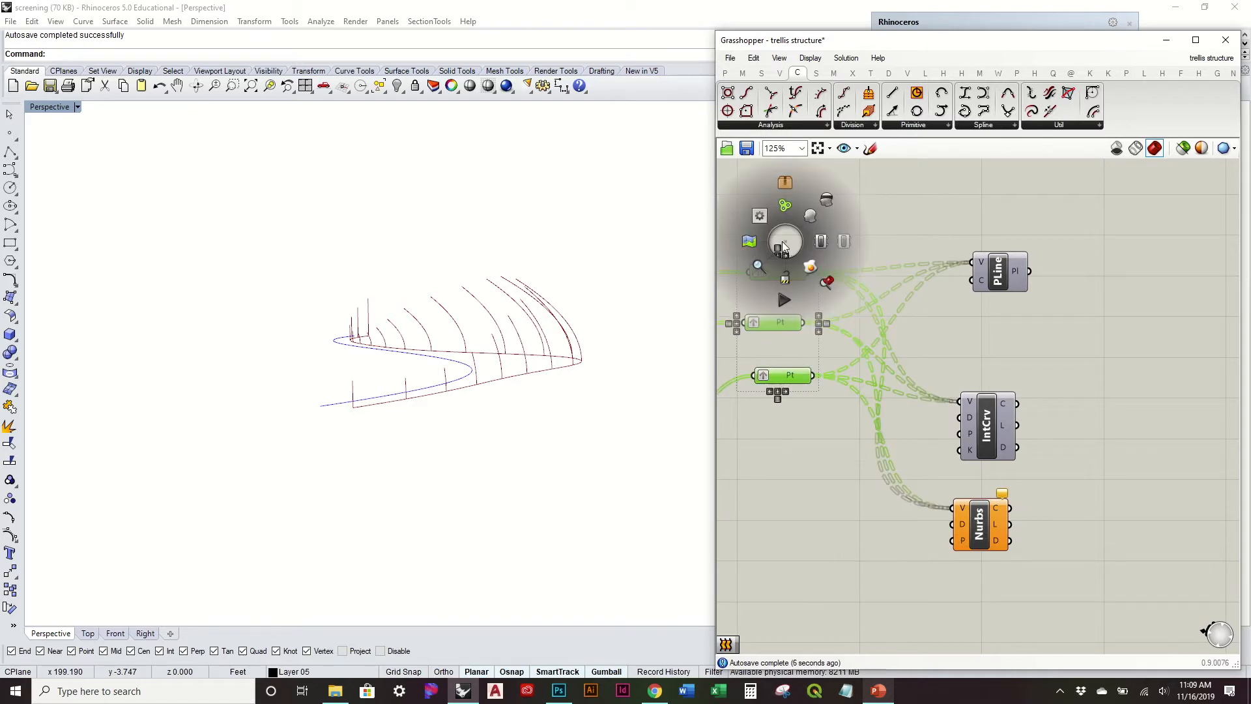
pyautogui.click(825, 206)
pyautogui.moveTo(663, 308); pyautogui.dragTo(631, 254, button='right')
pyautogui.scroll(5, 631, 254)
pyautogui.moveTo(623, 319); pyautogui.dragTo(540, 464, button='right')
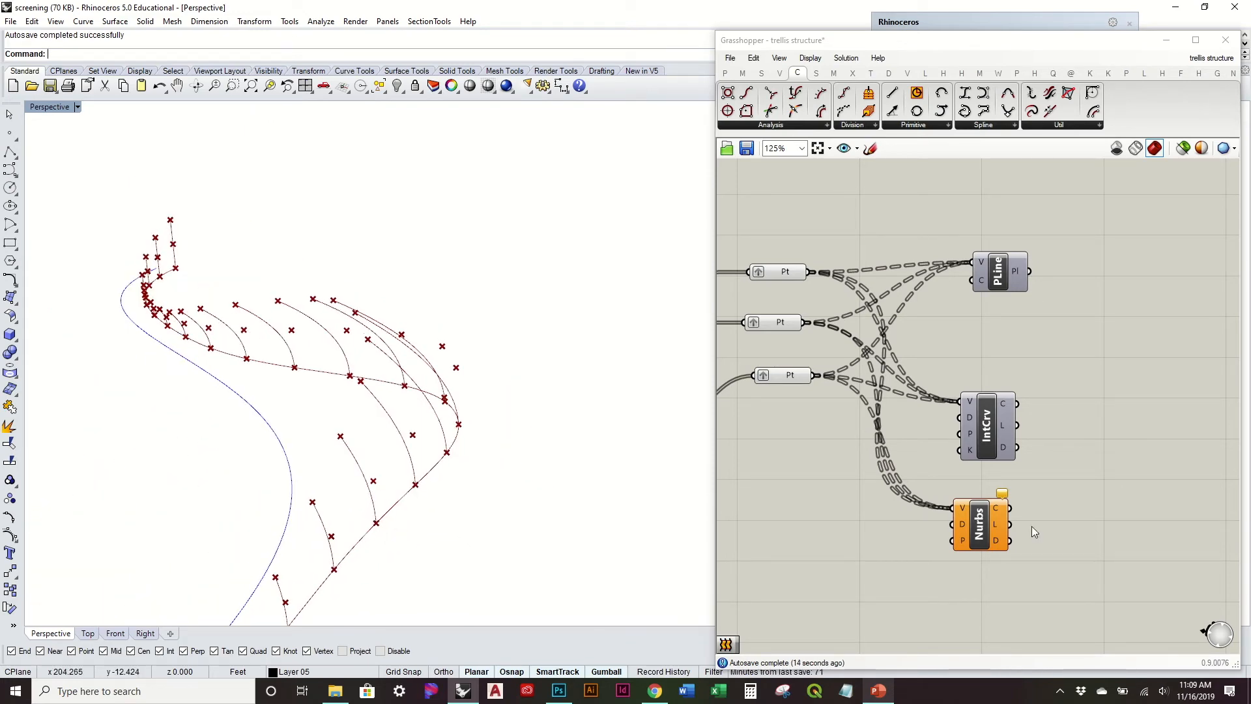
# Step: Set the Nurbs Curve component's degree to 2 and inspect the resulting arches
pyautogui.rightClick(967, 524)
pyautogui.moveTo(966, 578)
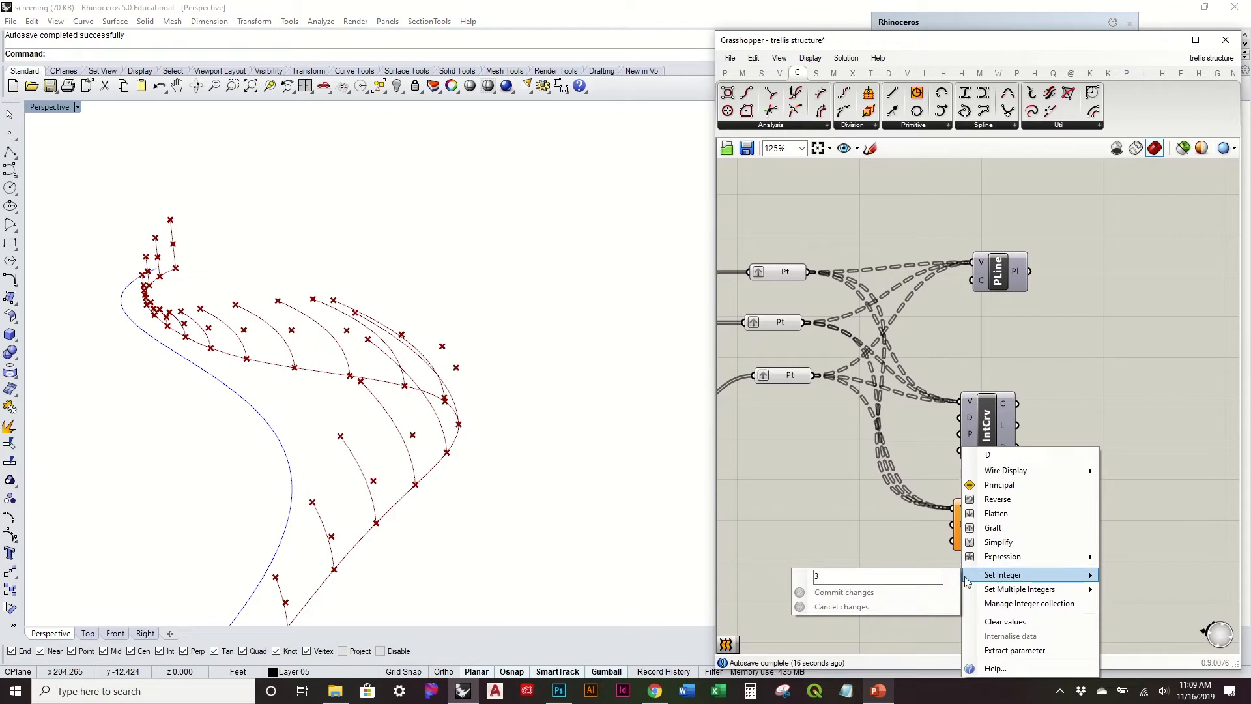
pyautogui.click(884, 577)
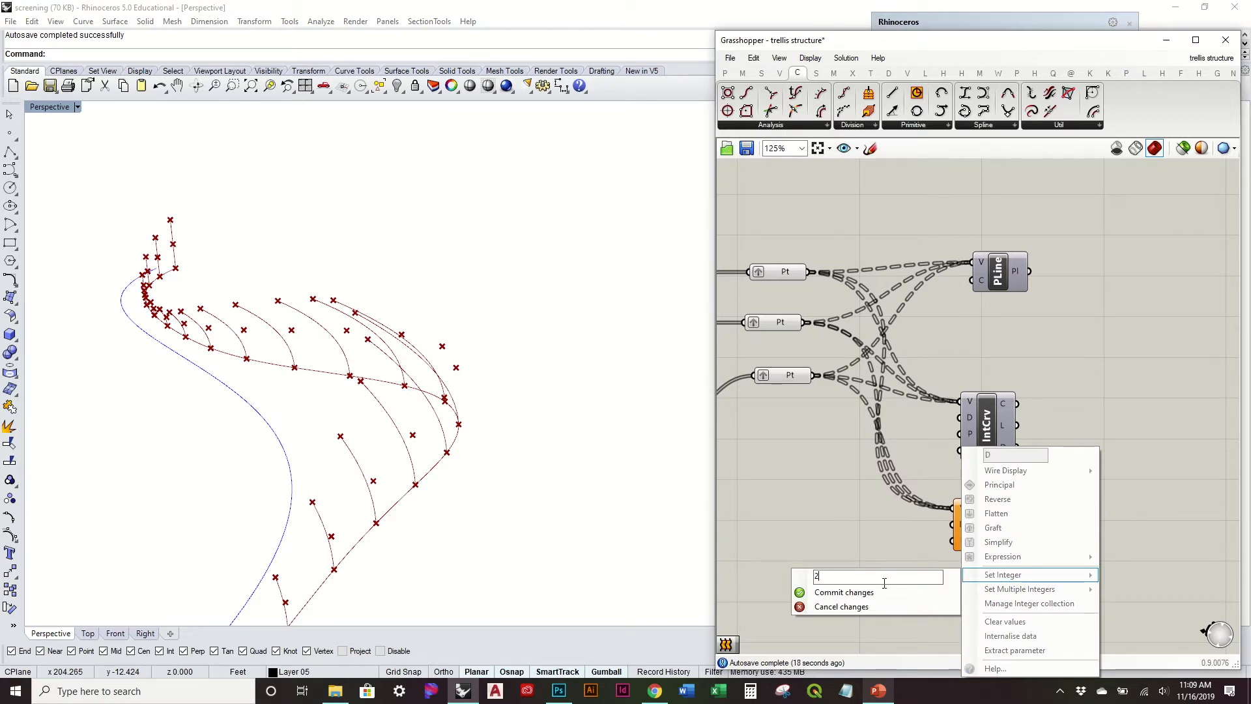
pyautogui.press('Return')
pyautogui.moveTo(583, 453); pyautogui.dragTo(490, 410, button='right')
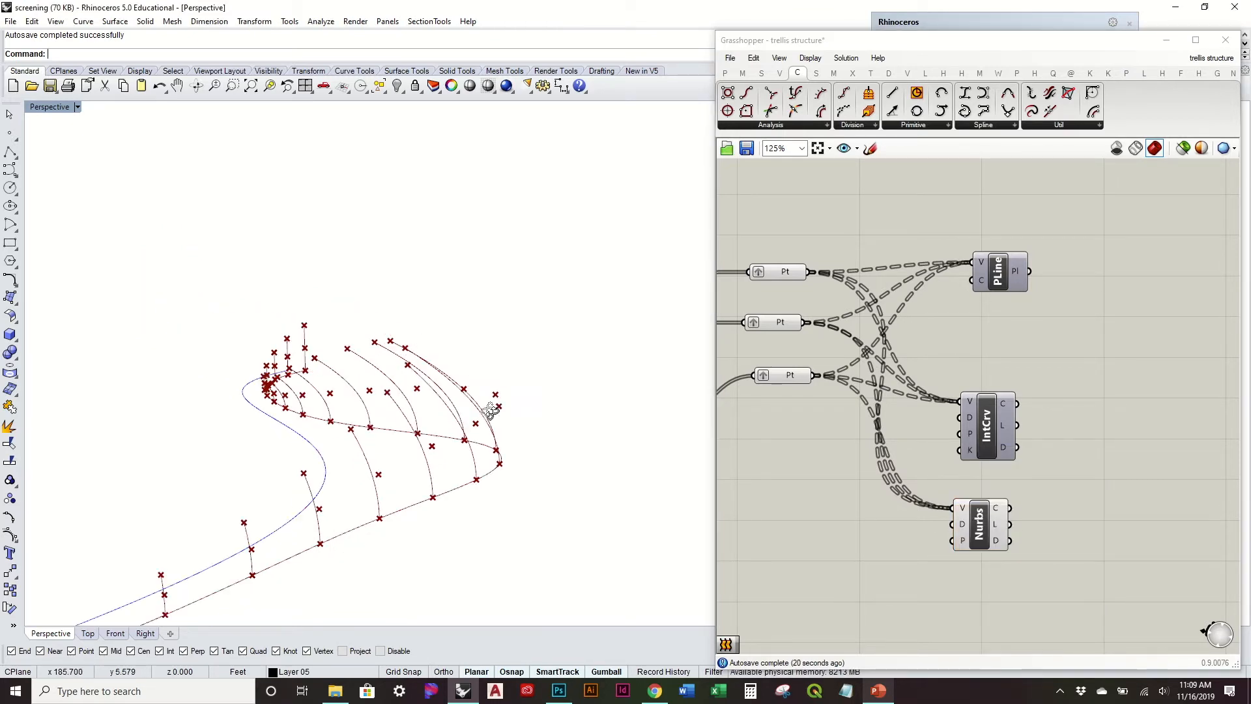
pyautogui.scroll(3, 898, 525)
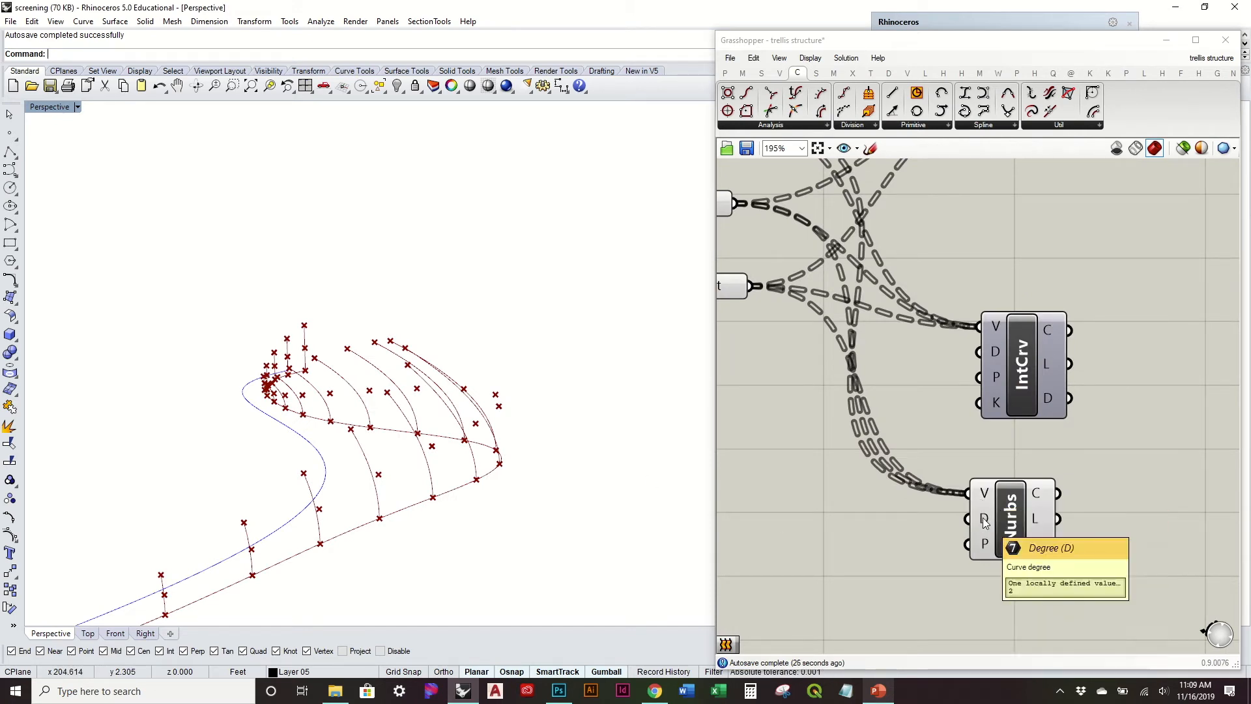
pyautogui.moveTo(565, 465); pyautogui.dragTo(584, 490, button='right')
pyautogui.moveTo(576, 438)
pyautogui.mouseDown(button='right')
pyautogui.moveTo(577, 497)
pyautogui.moveTo(580, 381)
pyautogui.moveTo(600, 417)
pyautogui.moveTo(654, 393)
pyautogui.moveTo(586, 432)
pyautogui.moveTo(534, 409)
pyautogui.moveTo(562, 432)
pyautogui.moveTo(541, 366)
pyautogui.moveTo(573, 424)
pyautogui.mouseUp(button='right')
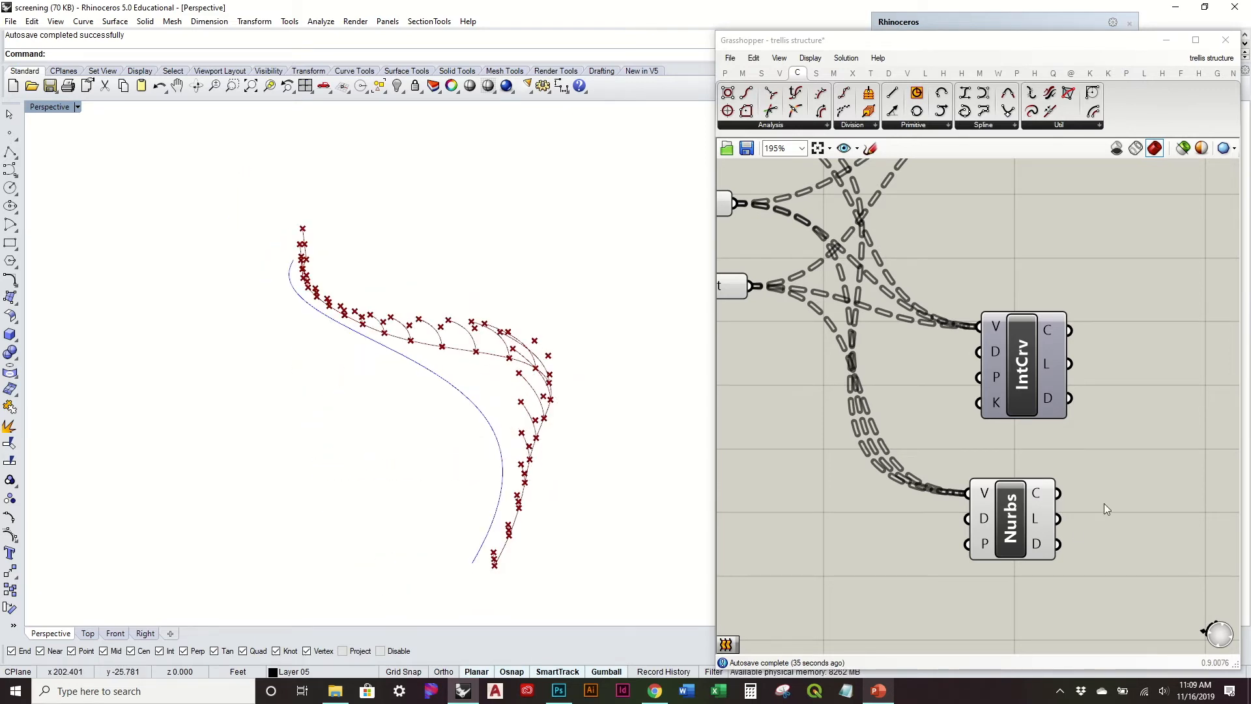
# Step: Delete the Nurbs Curve component and turn the Interpolate component's preview back on
pyautogui.click(1018, 549)
pyautogui.press('Delete')
pyautogui.moveTo(1017, 429); pyautogui.dragTo(989, 527, button='right')
pyautogui.click(997, 472)
pyautogui.rightClick(997, 469)
pyautogui.click(1036, 501)
pyautogui.moveTo(548, 393); pyautogui.dragTo(651, 456, button='right')
pyautogui.scroll(-2, 865, 365)
pyautogui.moveTo(868, 338); pyautogui.dragTo(987, 431, button='right')
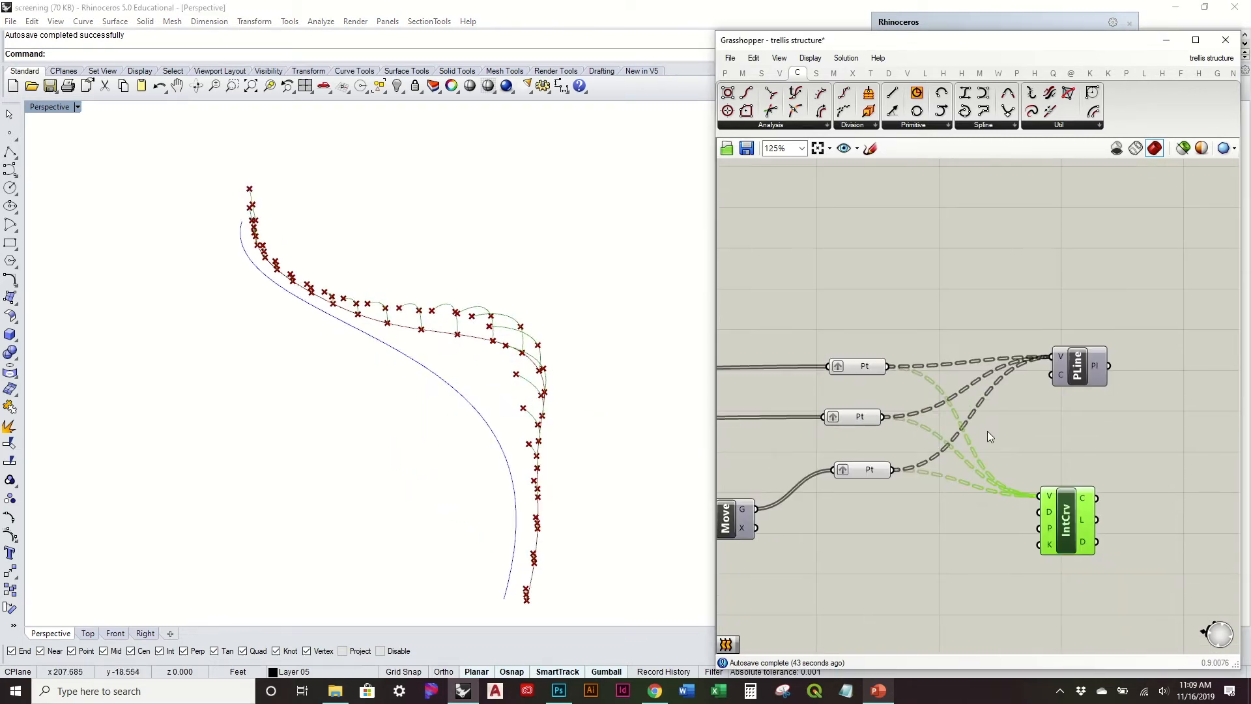
# Step: Turn off the preview of the three grafted Point parameters again
pyautogui.moveTo(918, 516); pyautogui.dragTo(821, 296)
pyautogui.middleClick(821, 295)
pyautogui.click(857, 298)
pyautogui.click(887, 303)
# Step: Turn on the preview of the last Move component, which feeds the third Point parameter
pyautogui.moveTo(849, 354); pyautogui.dragTo(1059, 342, button='right')
pyautogui.scroll(-1, 1059, 342)
pyautogui.moveTo(992, 365); pyautogui.dragTo(934, 334, button='right')
pyautogui.moveTo(854, 331); pyautogui.dragTo(905, 327, button='right')
pyautogui.moveTo(525, 407); pyautogui.dragTo(518, 357, button='right')
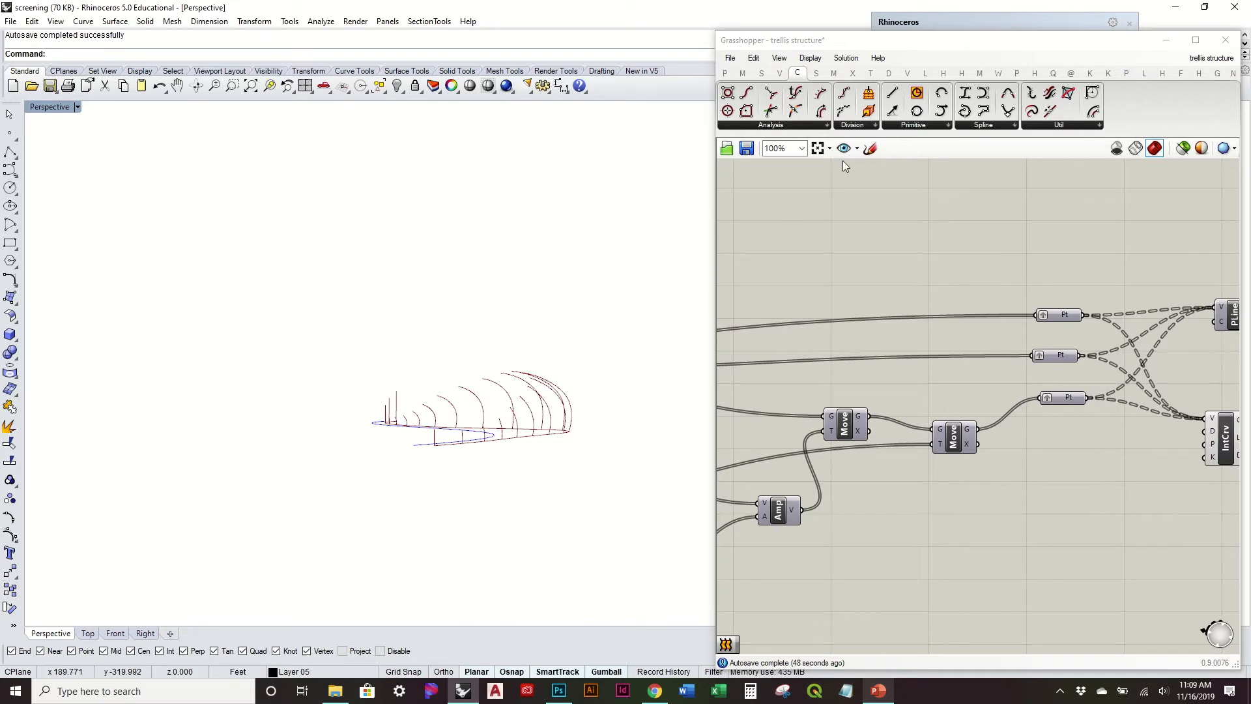
pyautogui.moveTo(883, 289); pyautogui.dragTo(994, 391, button='right')
pyautogui.click(1015, 419)
pyautogui.rightClick(1016, 422)
pyautogui.click(1048, 449)
# Step: Turn on the previews of the first Move component and the Divide Curve component
pyautogui.moveTo(912, 379); pyautogui.dragTo(1107, 392, button='right')
pyautogui.moveTo(720, 367); pyautogui.dragTo(922, 372, button='right')
pyautogui.click(921, 372)
pyautogui.rightClick(941, 369)
pyautogui.click(1062, 399)
pyautogui.moveTo(819, 353); pyautogui.dragTo(1051, 387, button='right')
pyautogui.click(778, 423)
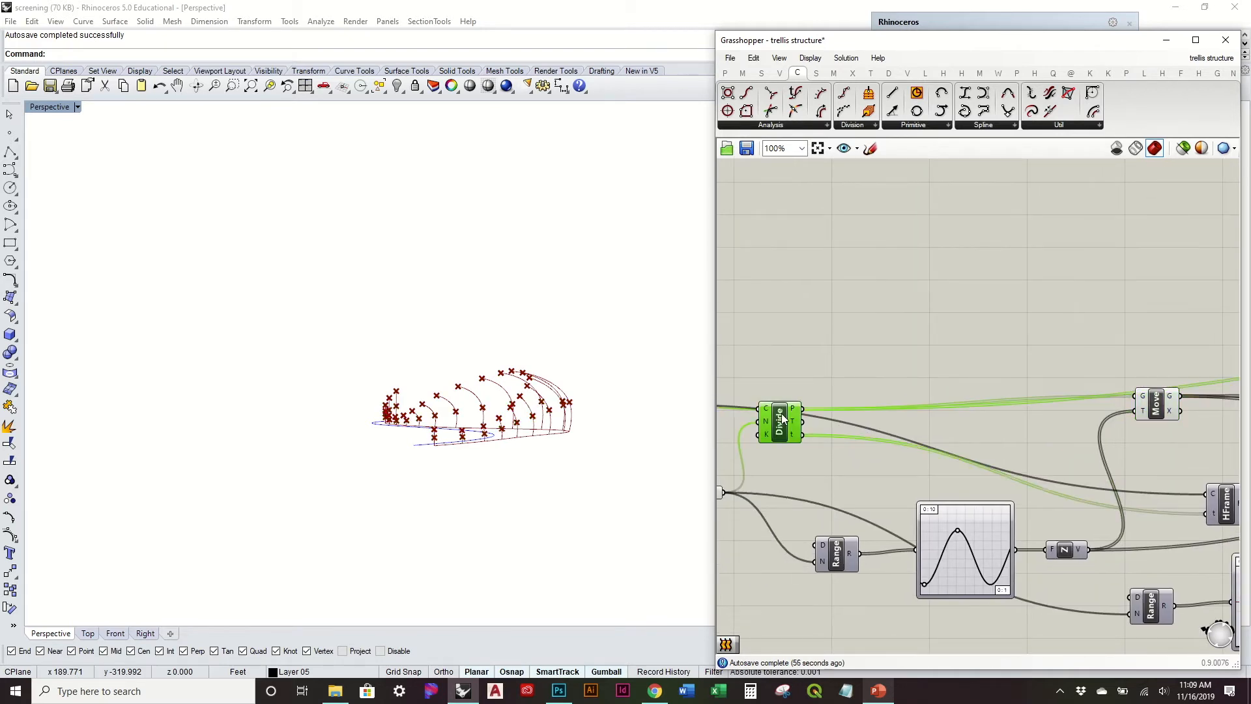
pyautogui.rightClick(782, 416)
# Step: Add an Interpolate curve component above the definition and connect the Divide Curve's P output to its V input
pyautogui.moveTo(808, 376); pyautogui.dragTo(823, 330, button='right')
pyautogui.moveTo(576, 375); pyautogui.dragTo(551, 419, button='right')
pyautogui.click(1021, 314)
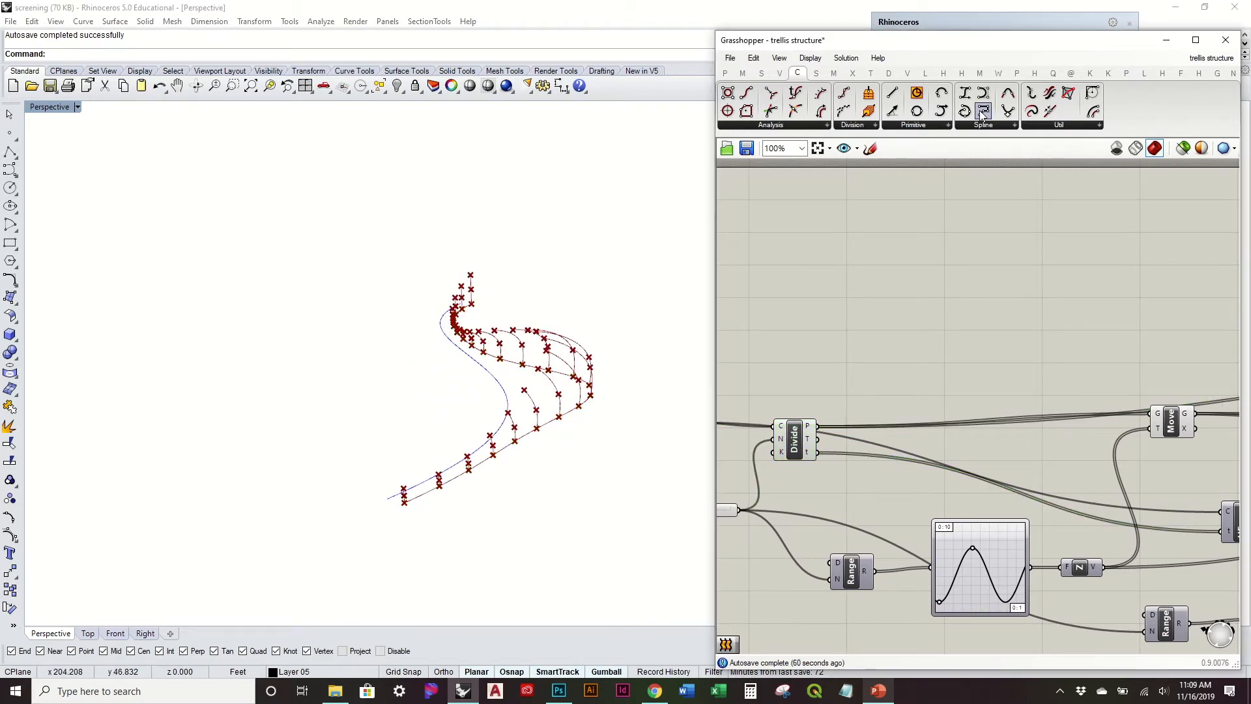
pyautogui.moveTo(970, 296); pyautogui.dragTo(971, 297)
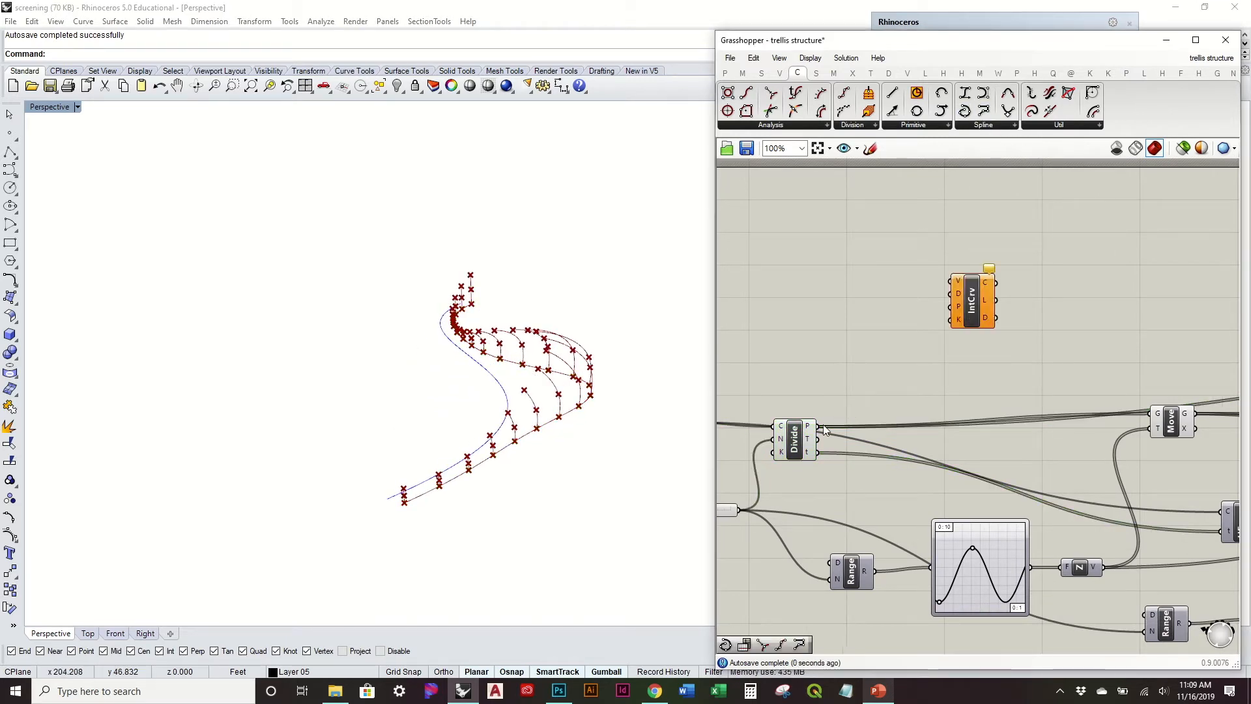
pyautogui.moveTo(1027, 311); pyautogui.dragTo(856, 345, button='right')
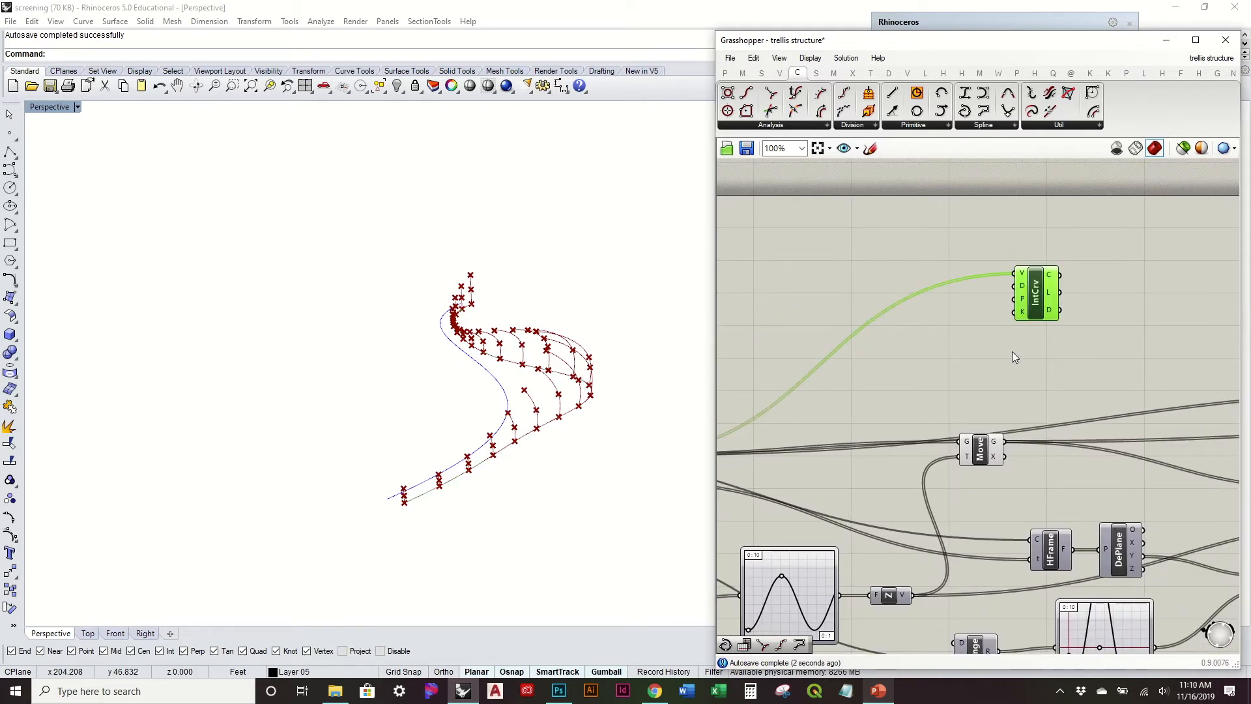
# Step: Duplicate the new Interpolate component below the original and connect the first Move component's G output to its V input
pyautogui.hotkey('ctrl', 'c')
pyautogui.hotkey('ctrl', 'v')
pyautogui.moveTo(1030, 323); pyautogui.dragTo(1043, 401)
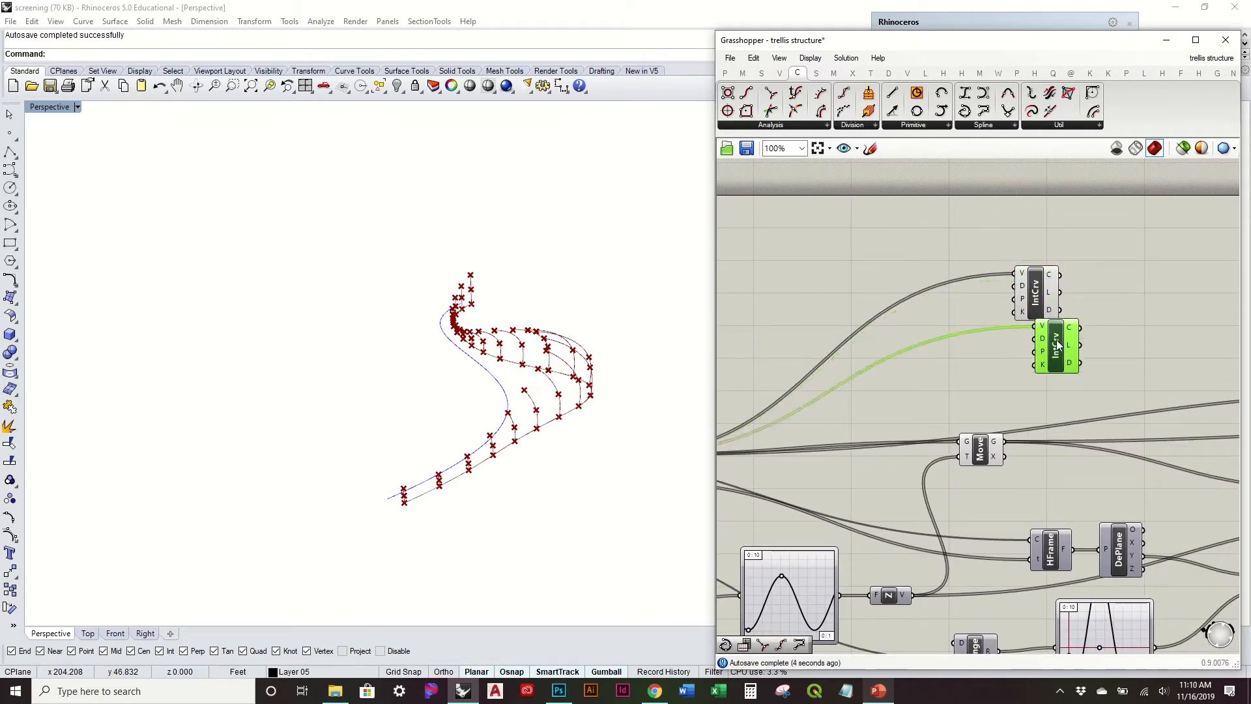
pyautogui.moveTo(1008, 442); pyautogui.dragTo(1035, 356)
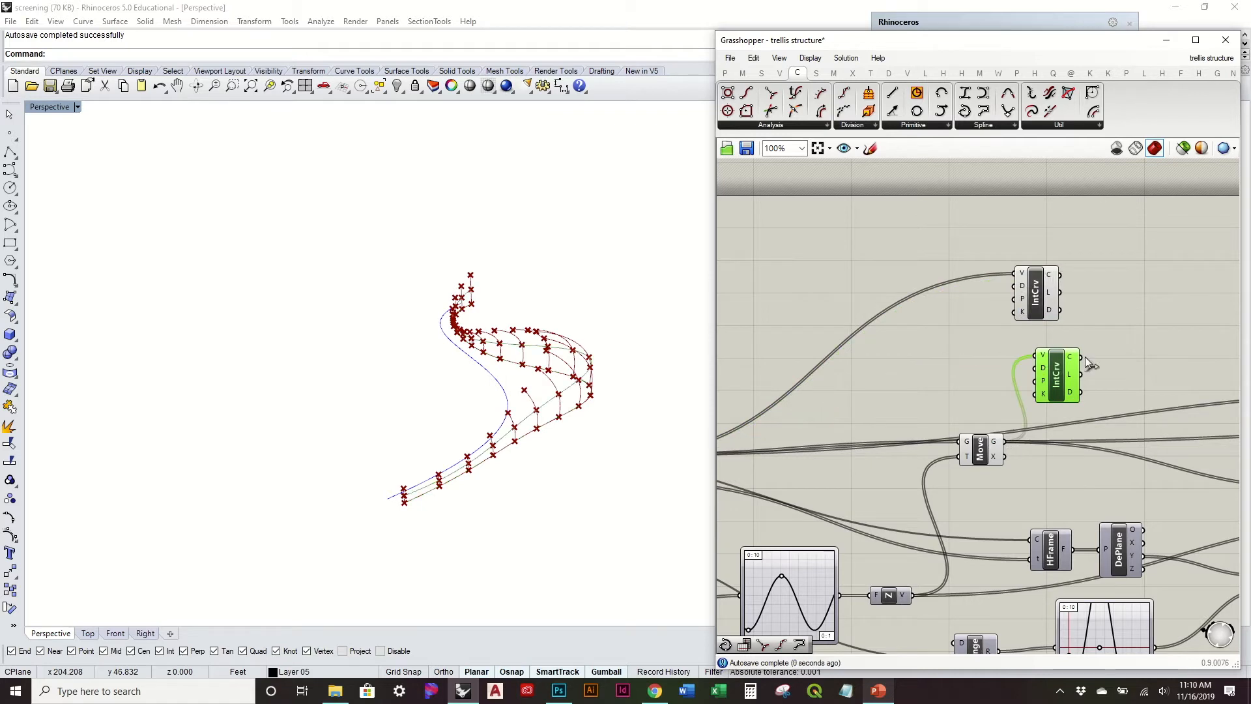
# Step: Move the two new Interpolate components together to the free canvas area below the arch Interpolate component
pyautogui.moveTo(1085, 357); pyautogui.dragTo(926, 400, button='right')
pyautogui.moveTo(880, 332); pyautogui.dragTo(1042, 321)
pyautogui.moveTo(1190, 495); pyautogui.dragTo(987, 455, button='right')
pyautogui.moveTo(942, 396); pyautogui.dragTo(812, 230)
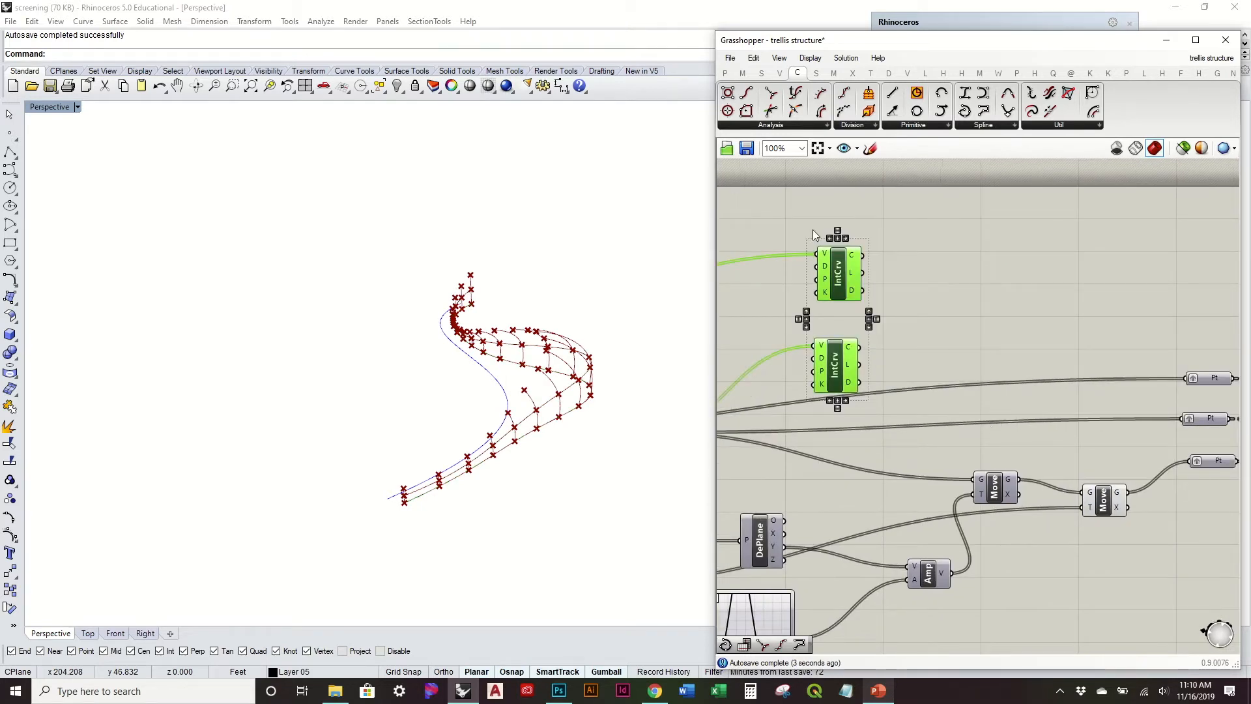
pyautogui.moveTo(849, 281); pyautogui.dragTo(1200, 542)
pyautogui.moveTo(1107, 456); pyautogui.dragTo(882, 244, button='right')
pyautogui.moveTo(979, 322); pyautogui.dragTo(1040, 419)
# Step: Place a third copy of the Interpolate component below the pair and connect the last Move component's G output to its V input
pyautogui.click(1046, 448)
pyautogui.keyDown('alt'); pyautogui.moveTo(1013, 520); pyautogui.dragTo(1027, 587); pyautogui.keyUp('alt')
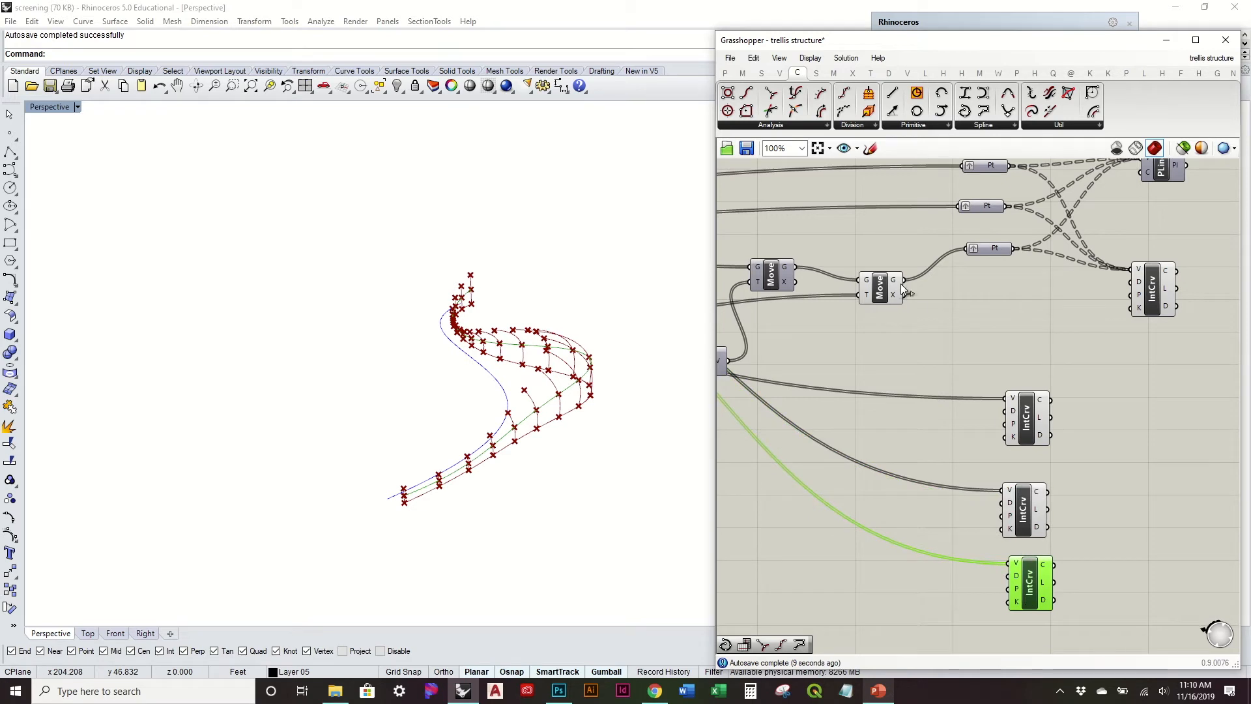
pyautogui.moveTo(1064, 557); pyautogui.dragTo(986, 473, button='right')
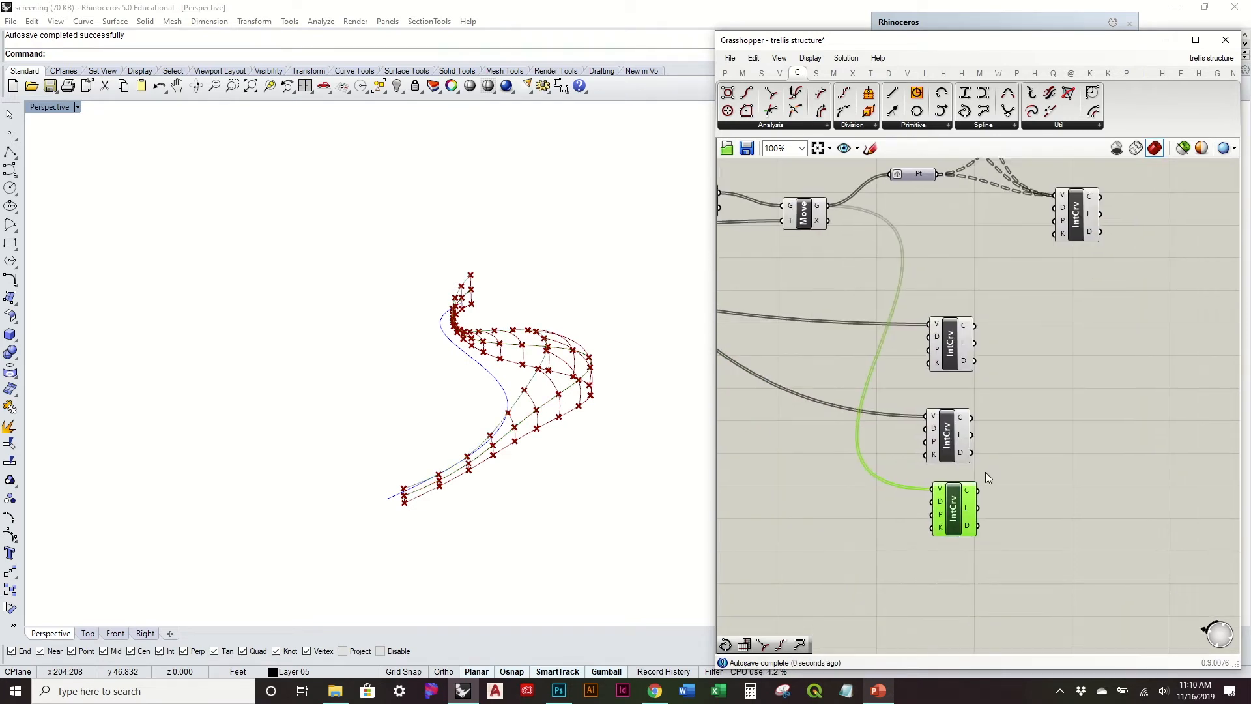
pyautogui.moveTo(555, 354); pyautogui.dragTo(583, 355, button='right')
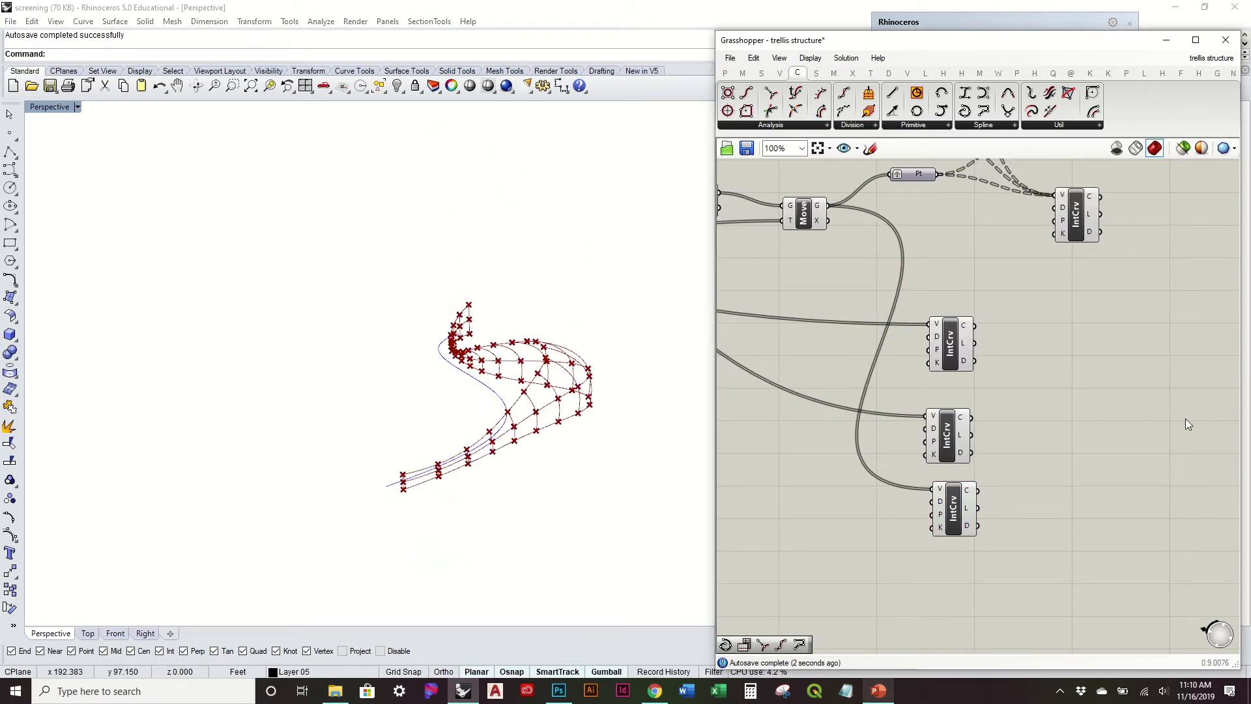
# Step: Add a Loft component and connect the C outputs of the three lengthwise Interpolate components to its C input
pyautogui.click(915, 125)
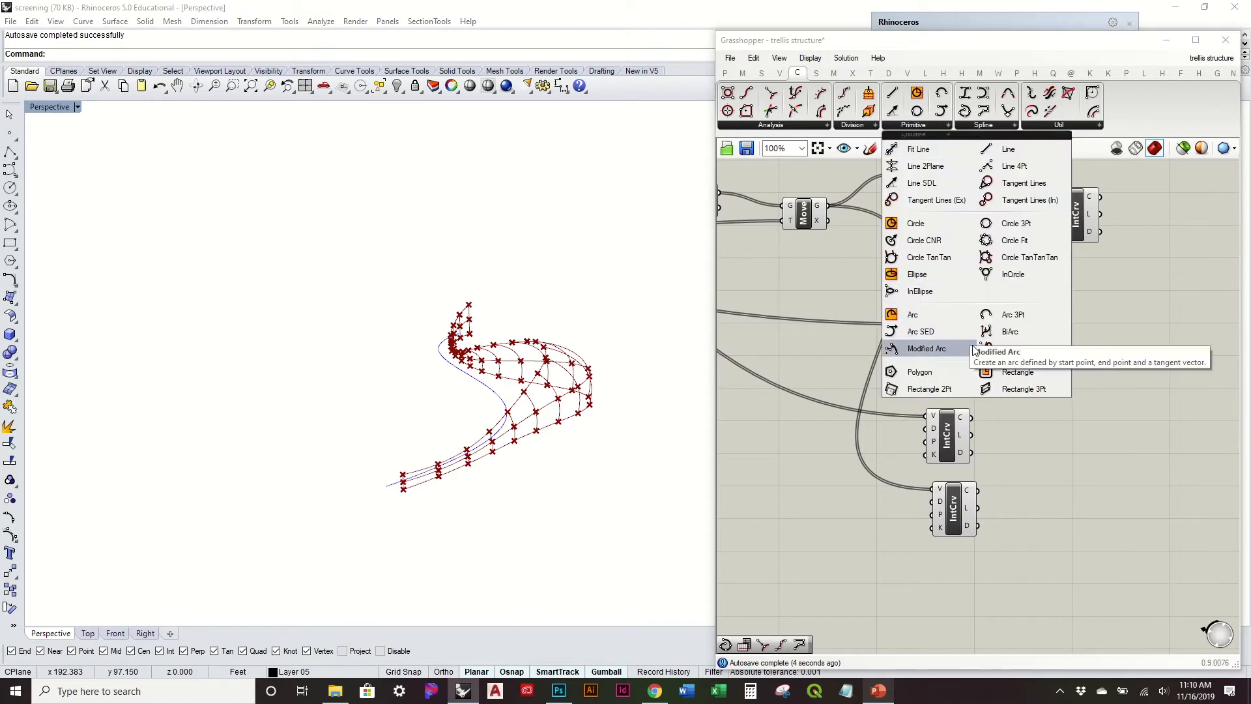
pyautogui.click(818, 74)
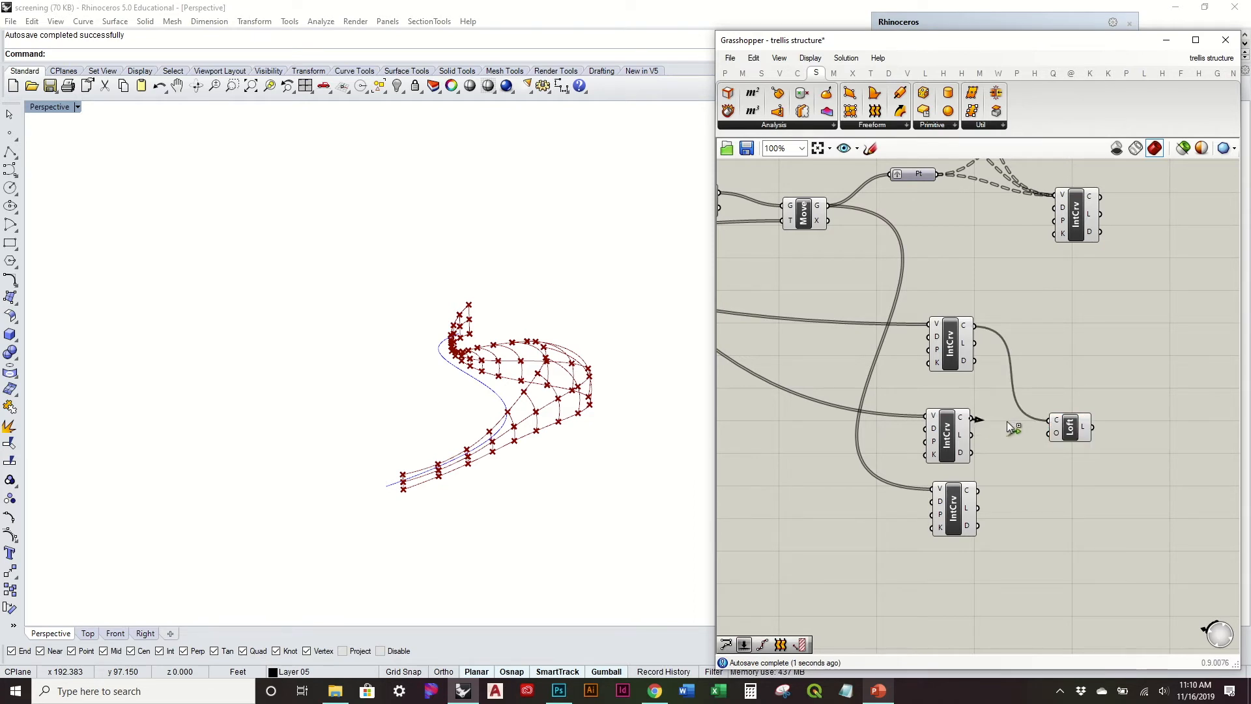
pyautogui.keyDown('shift'); pyautogui.moveTo(1008, 422); pyautogui.dragTo(1048, 421); pyautogui.keyUp('shift')
pyautogui.keyDown('shift'); pyautogui.moveTo(971, 493); pyautogui.dragTo(1045, 421); pyautogui.keyUp('shift')
pyautogui.moveTo(649, 421); pyautogui.dragTo(598, 447, button='right')
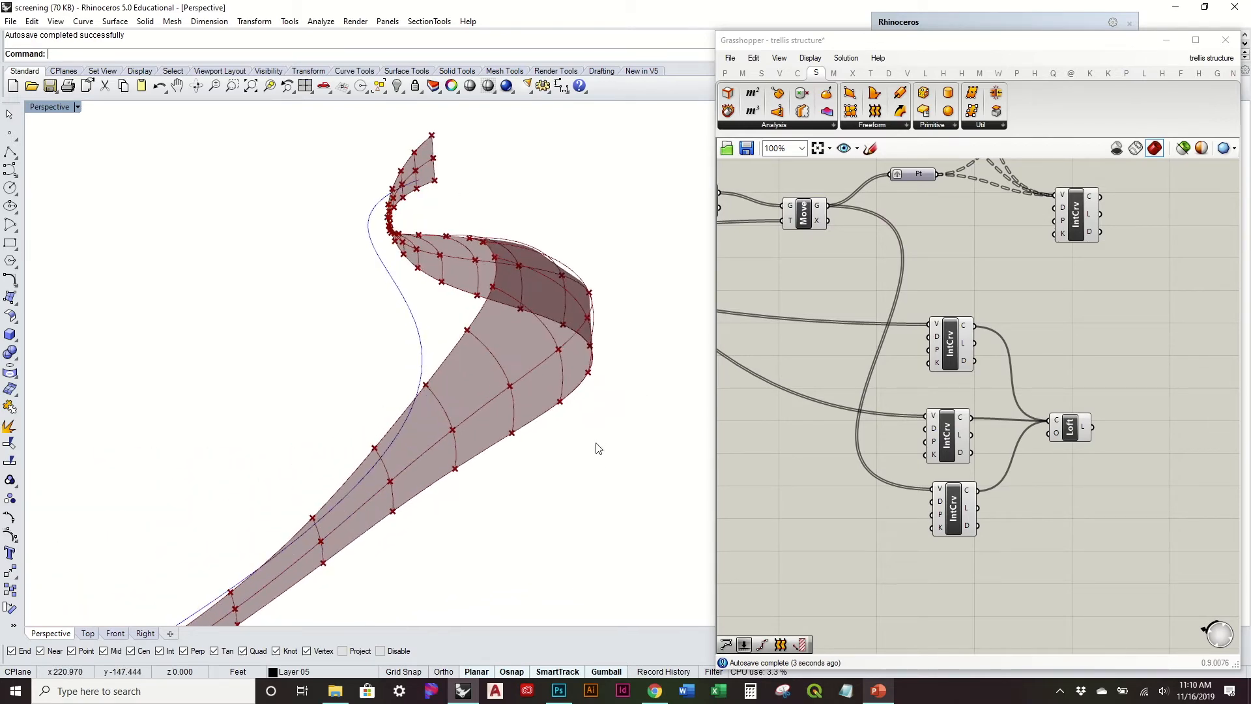
pyautogui.moveTo(621, 380); pyautogui.dragTo(577, 159, button='right')
pyautogui.scroll(-2, 1093, 366)
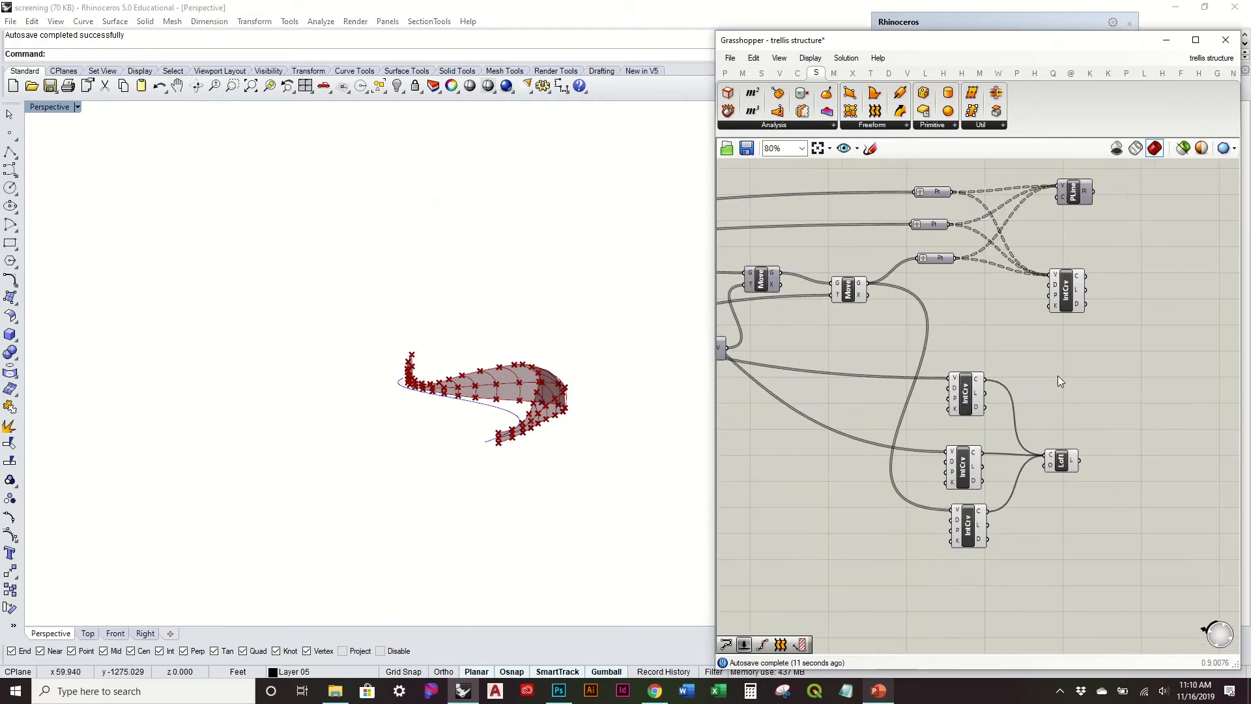
# Step: Turn off the previews of the last Move component, the three lengthwise Interpolate components and the arch Interpolate component
pyautogui.moveTo(1007, 578); pyautogui.dragTo(841, 265)
pyautogui.middleClick(840, 266)
pyautogui.click(882, 226)
pyautogui.moveTo(1099, 357); pyautogui.dragTo(1071, 271)
pyautogui.middleClick(1071, 267)
pyautogui.click(1115, 225)
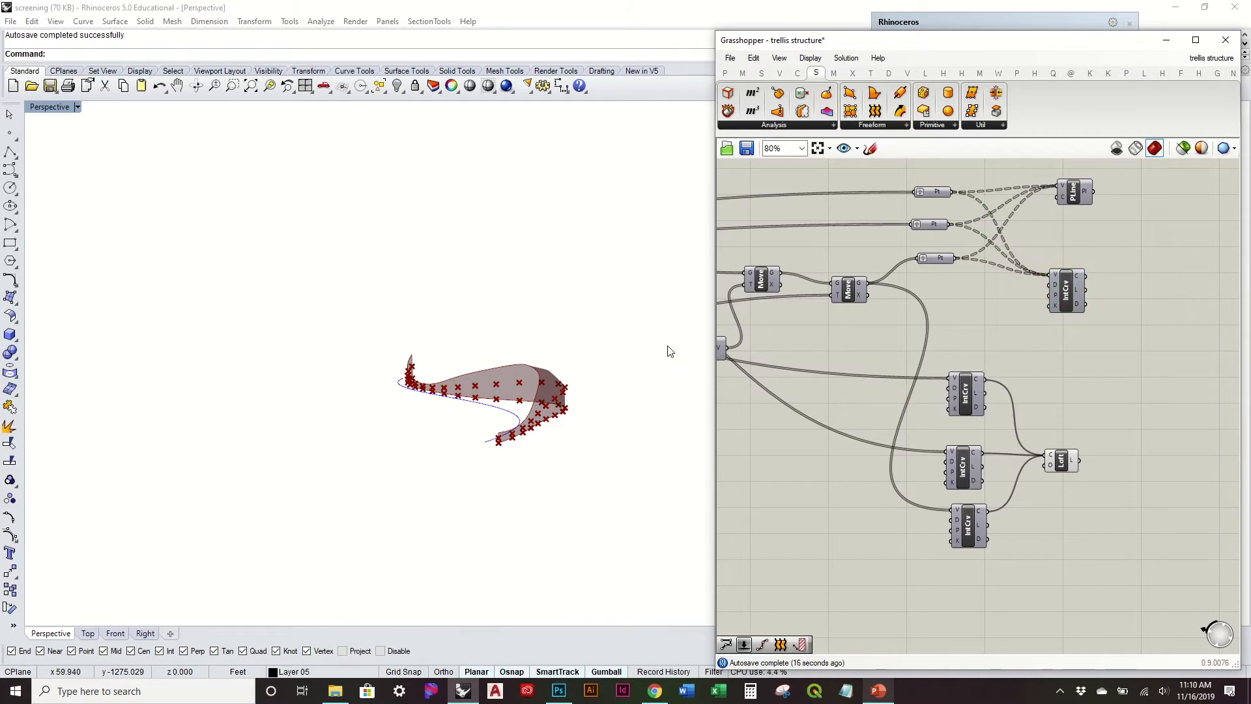
# Step: Turn off the previews of the Divide Curve and first Move components and inspect the lofted surface
pyautogui.moveTo(912, 412); pyautogui.dragTo(1156, 466, button='right')
pyautogui.scroll(-2, 920, 428)
pyautogui.moveTo(949, 438); pyautogui.dragTo(748, 326)
pyautogui.middleClick(785, 325)
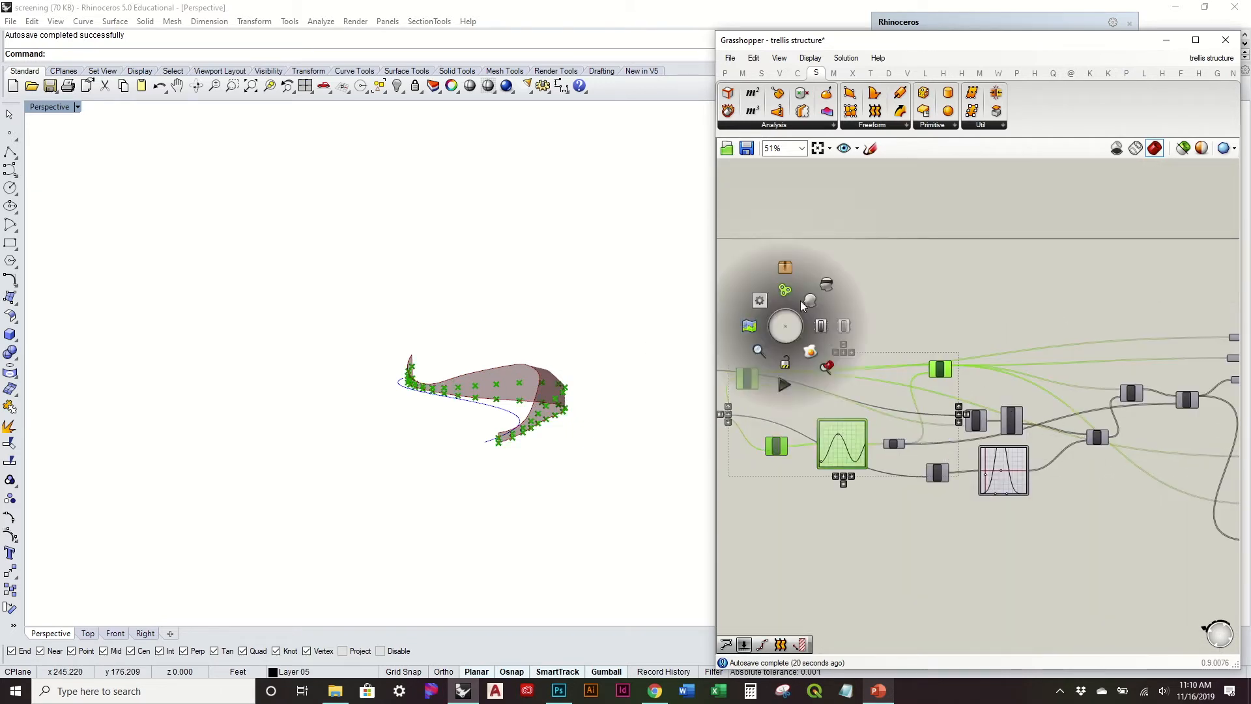
pyautogui.click(826, 282)
pyautogui.moveTo(595, 322); pyautogui.dragTo(653, 470, button='right')
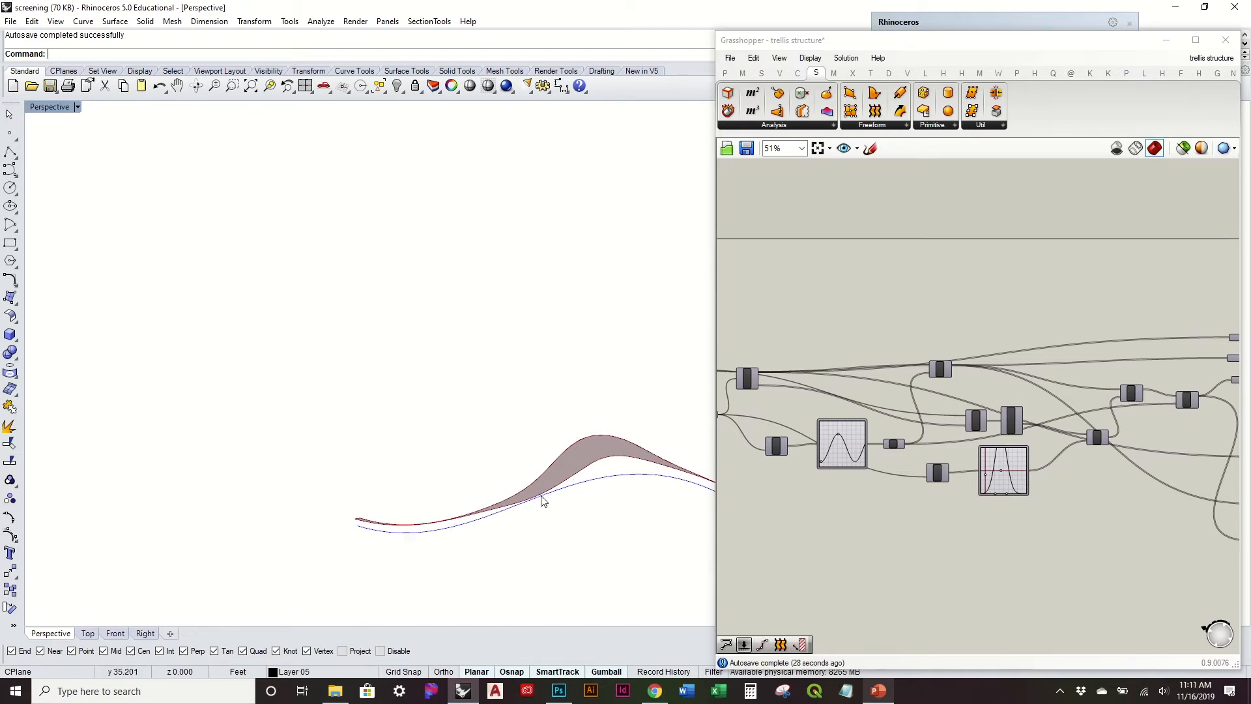
pyautogui.moveTo(633, 465); pyautogui.dragTo(536, 454, button='right')
pyautogui.moveTo(904, 451)
pyautogui.mouseDown(button='right')
pyautogui.moveTo(955, 430)
pyautogui.moveTo(1160, 454)
pyautogui.mouseUp(button='right')
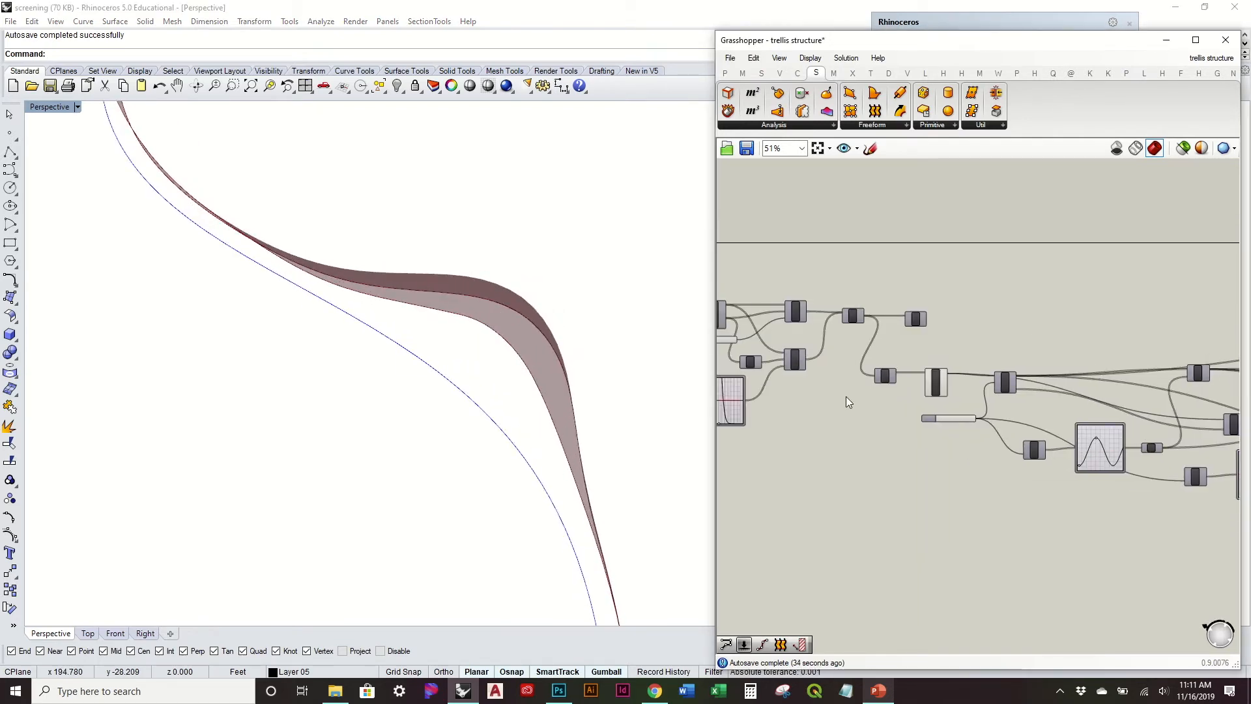
# Step: Try a shorter wave in the Graph Mapper feeding the Unit Z component by moving its peak handle, and undo the change
pyautogui.moveTo(843, 397); pyautogui.dragTo(968, 400, button='right')
pyautogui.moveTo(579, 376); pyautogui.dragTo(592, 421, button='right')
pyautogui.moveTo(844, 407); pyautogui.dragTo(1004, 427, button='right')
pyautogui.scroll(2, 1010, 413)
pyautogui.scroll(-1, 1112, 429)
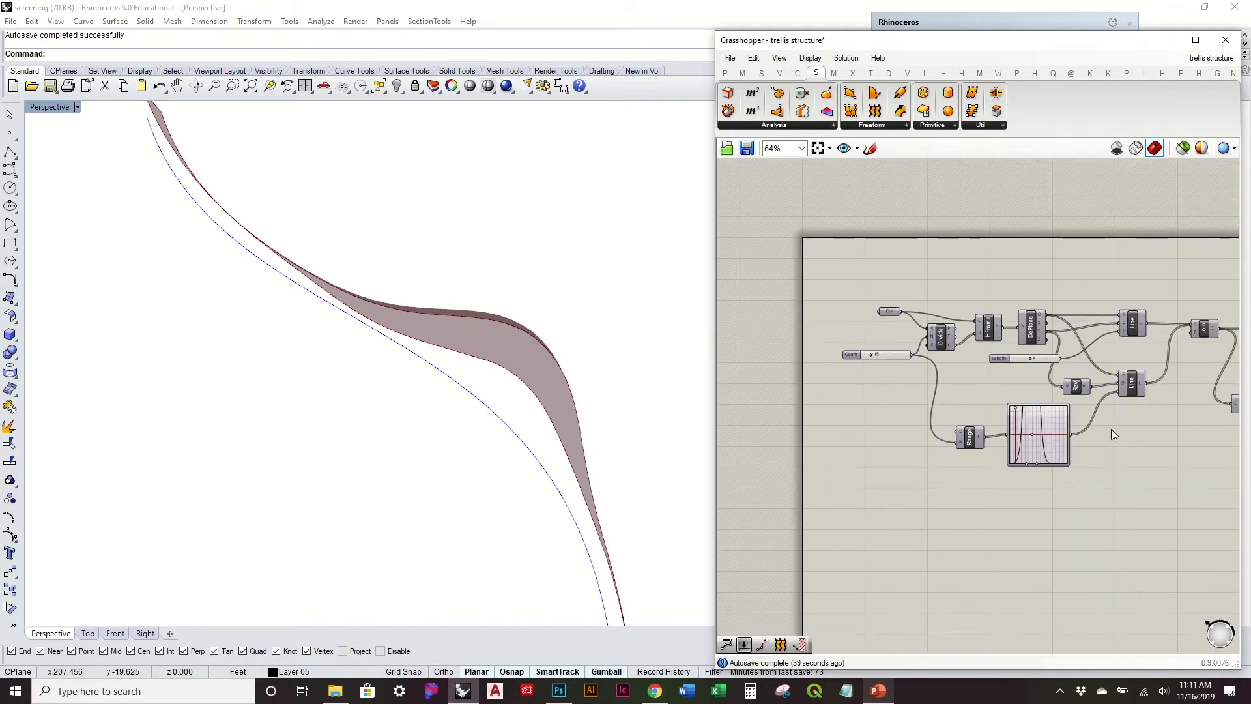
pyautogui.moveTo(1111, 429); pyautogui.dragTo(1025, 428, button='right')
pyautogui.moveTo(1117, 441); pyautogui.dragTo(906, 394, button='right')
pyautogui.moveTo(1012, 424)
pyautogui.mouseDown(button='right')
pyautogui.moveTo(811, 390)
pyautogui.moveTo(931, 422)
pyautogui.mouseUp(button='right')
pyautogui.scroll(3, 933, 423)
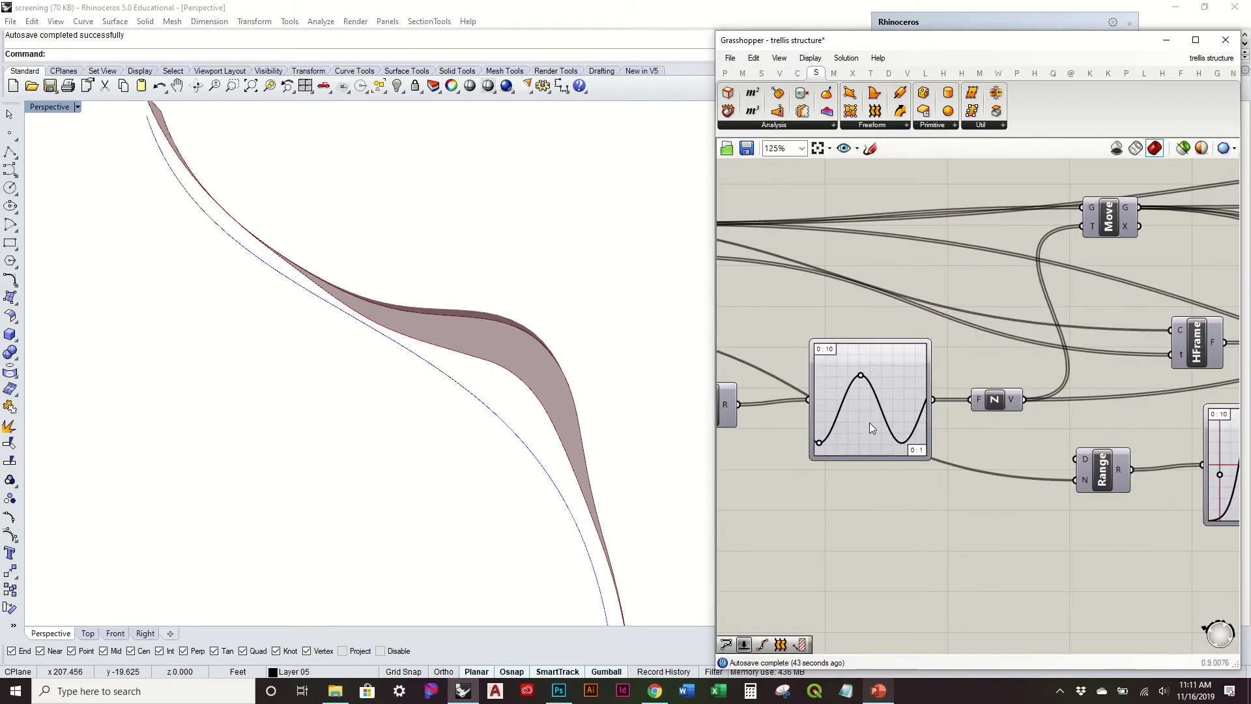
pyautogui.moveTo(675, 463); pyautogui.dragTo(619, 318, button='right')
pyautogui.scroll(2, 768, 380)
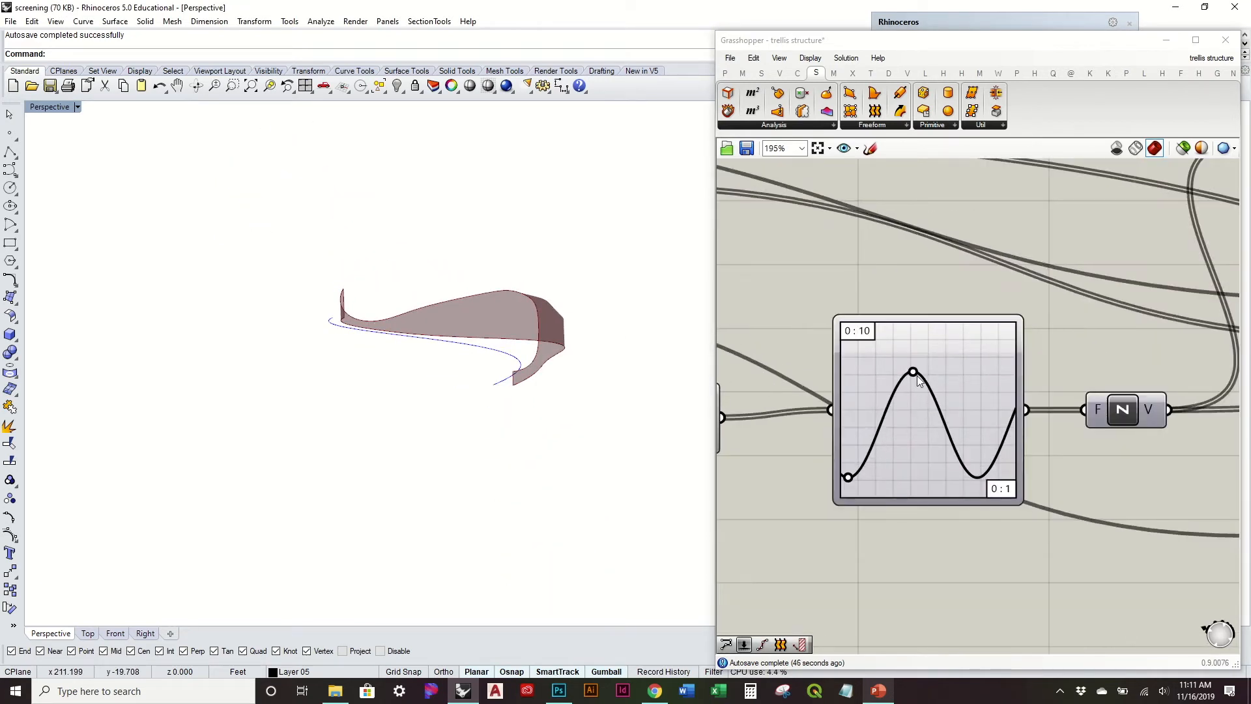
pyautogui.moveTo(914, 373)
pyautogui.mouseDown()
pyautogui.moveTo(895, 389)
pyautogui.moveTo(907, 369)
pyautogui.moveTo(920, 384)
pyautogui.moveTo(897, 385)
pyautogui.mouseUp()
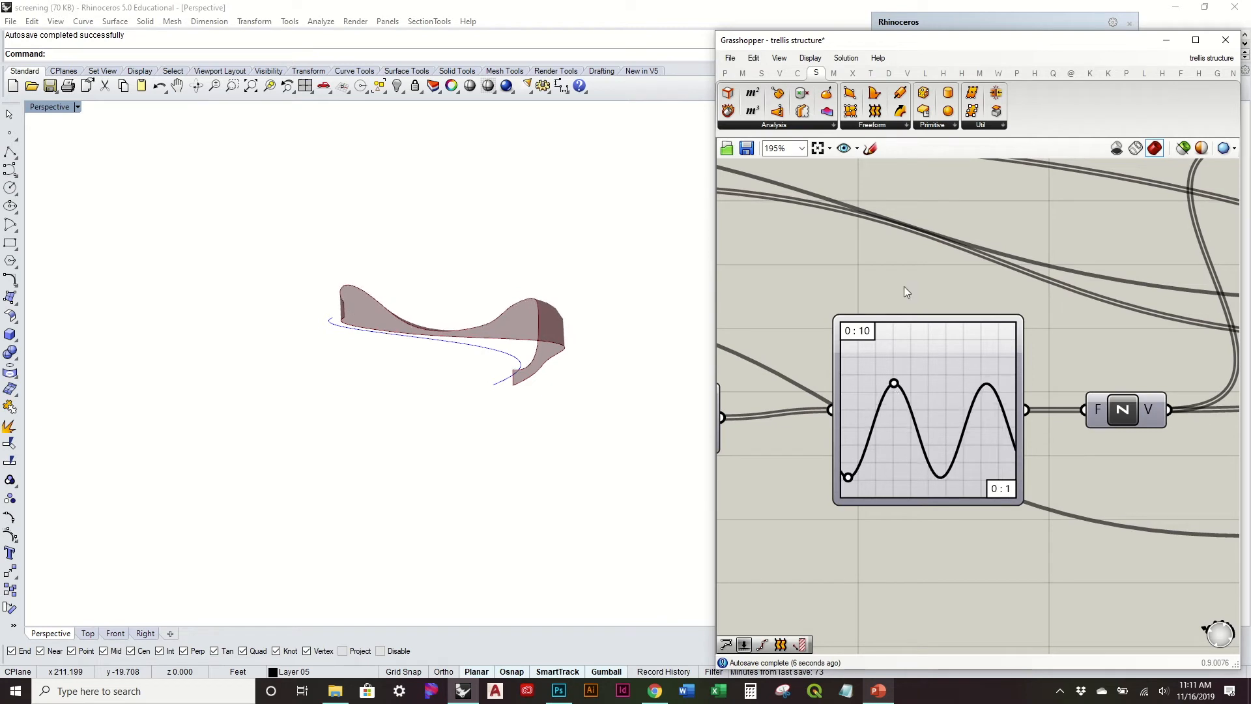
pyautogui.hotkey('ctrl', 'z')
# Step: Switch the preview meshes to a finer quality, inspect the lofted surface, and return to the coarser quality
pyautogui.moveTo(619, 359); pyautogui.dragTo(541, 442, button='right')
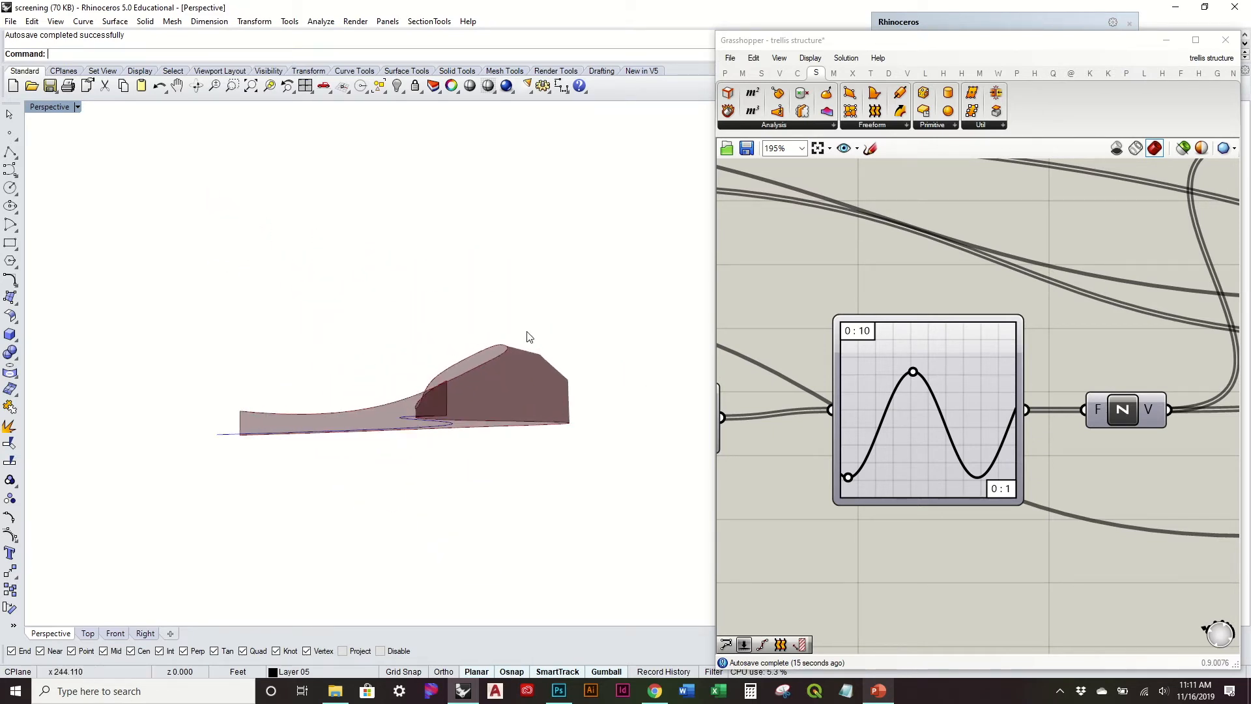
pyautogui.moveTo(528, 336); pyautogui.dragTo(641, 371, button='right')
pyautogui.click(1225, 149)
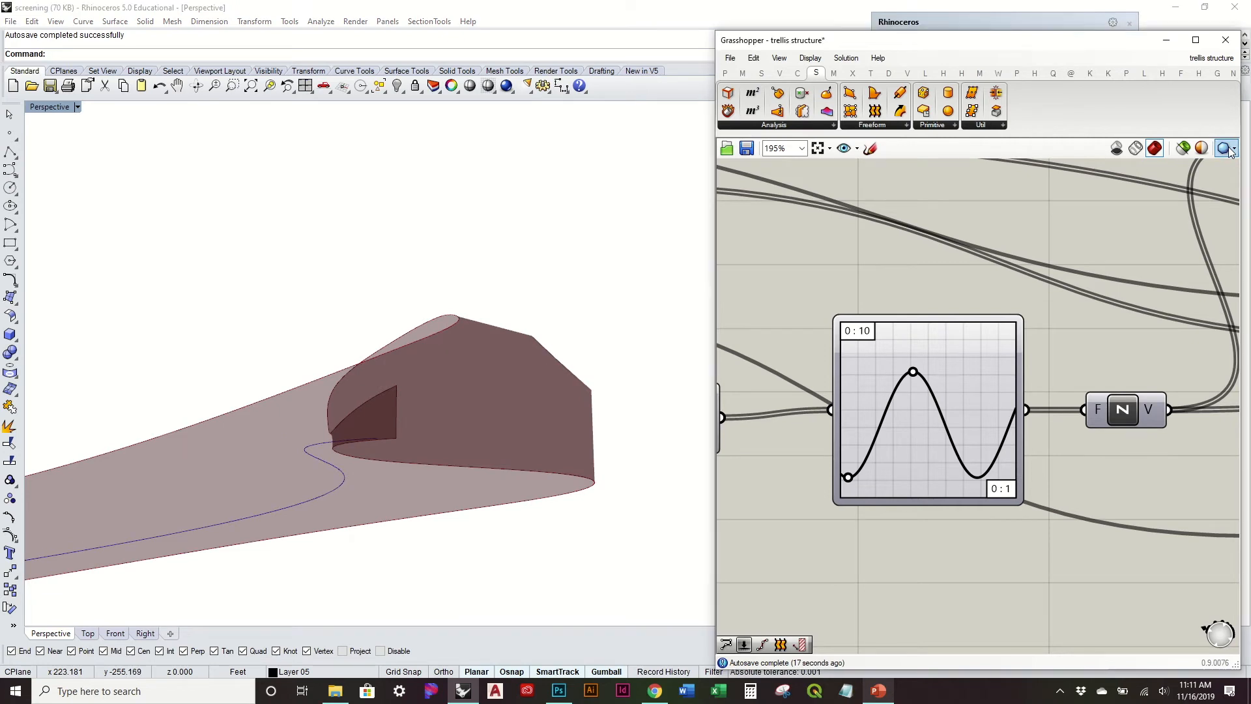
pyautogui.click(1206, 206)
pyautogui.moveTo(340, 330); pyautogui.dragTo(390, 324, button='right')
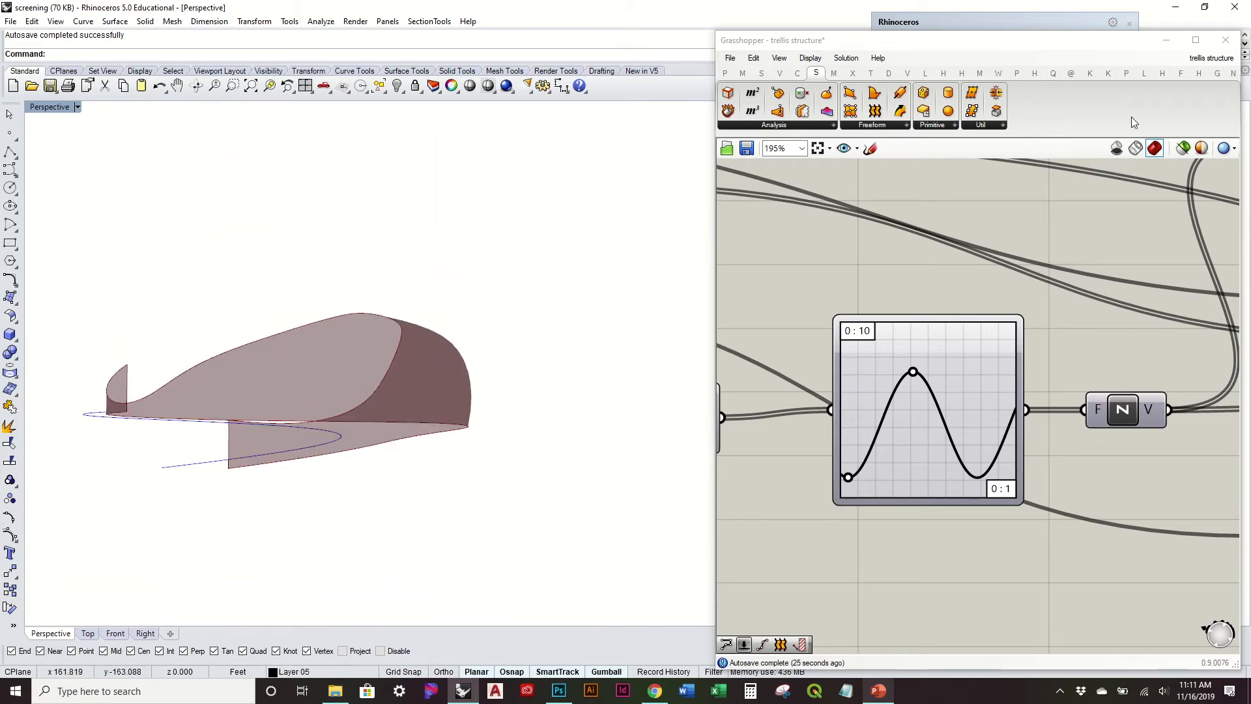
pyautogui.click(1208, 58)
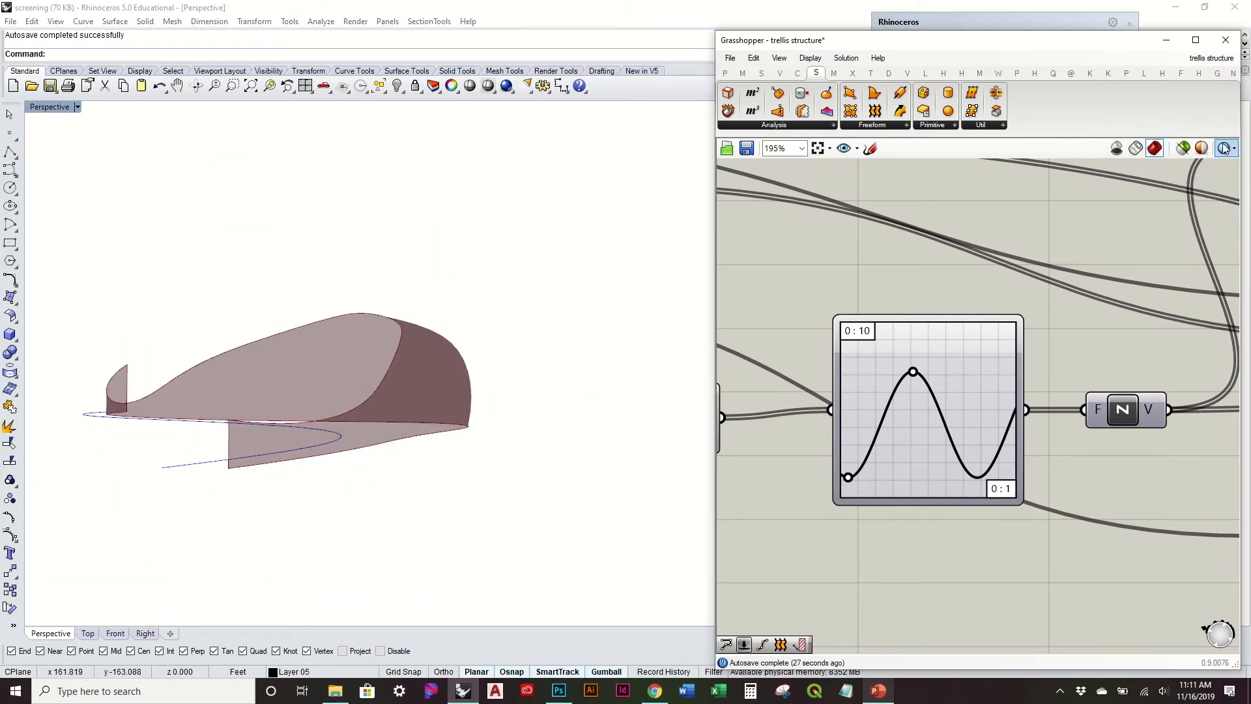
pyautogui.click(1224, 148)
pyautogui.click(1201, 192)
pyautogui.moveTo(419, 321); pyautogui.dragTo(525, 423, button='right')
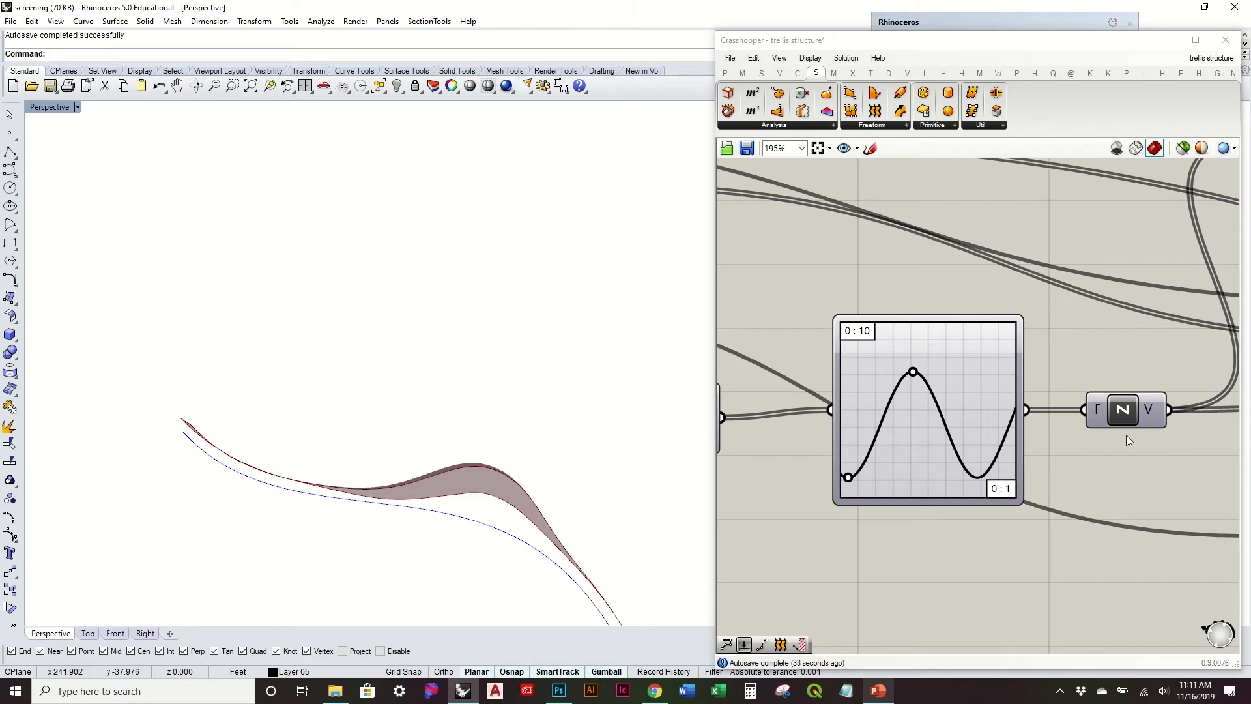
# Step: Examine the lofted surface from low and high viewpoints alongside the Polyline, Interpolate and Loft components that shape it
pyautogui.scroll(-3, 1125, 435)
pyautogui.moveTo(1144, 421); pyautogui.dragTo(939, 420, button='right')
pyautogui.scroll(-3, 1036, 421)
pyautogui.moveTo(1042, 418); pyautogui.dragTo(743, 404, button='right')
pyautogui.moveTo(1136, 479); pyautogui.dragTo(933, 429, button='right')
pyautogui.scroll(3, 934, 429)
pyautogui.moveTo(877, 427); pyautogui.dragTo(985, 426)
pyautogui.moveTo(497, 450); pyautogui.dragTo(448, 404, button='right')
pyautogui.click(859, 342)
pyautogui.moveTo(906, 303); pyautogui.dragTo(970, 452, button='right')
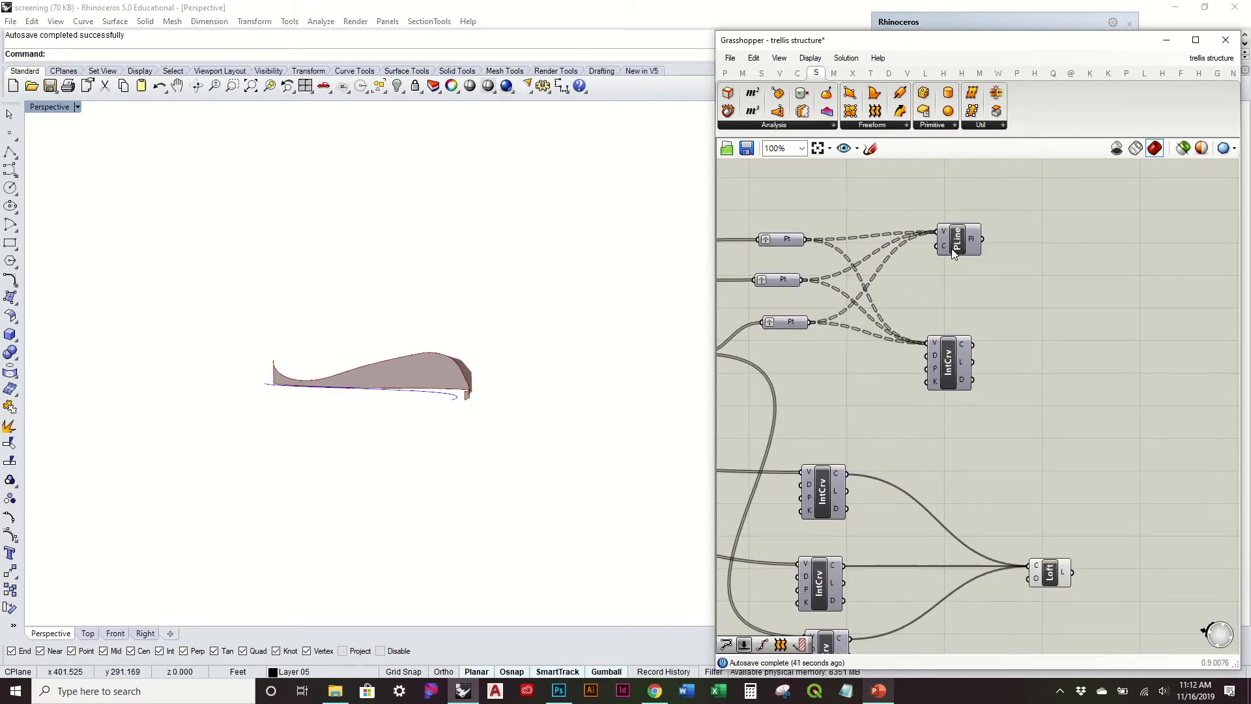
pyautogui.moveTo(490, 463); pyautogui.dragTo(477, 487, button='right')
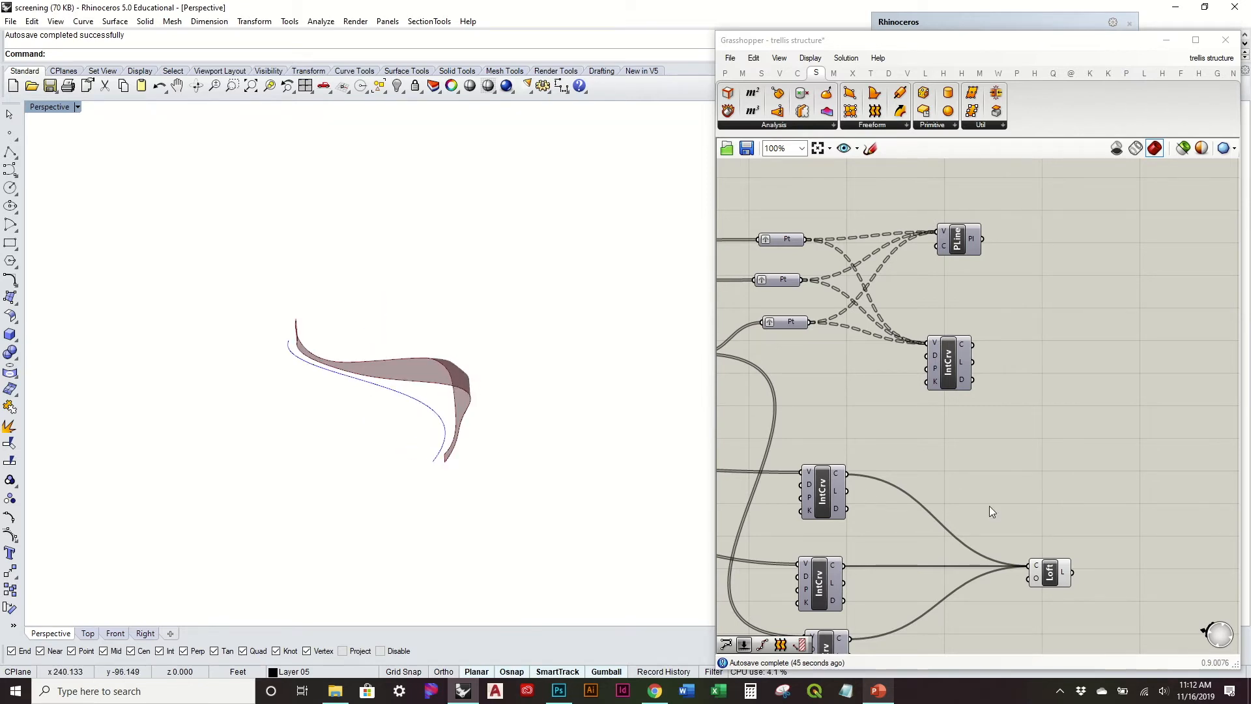
pyautogui.moveTo(989, 512); pyautogui.dragTo(976, 423, button='right')
pyautogui.moveTo(652, 456); pyautogui.dragTo(656, 361, button='right')
pyautogui.scroll(5, 461, 365)
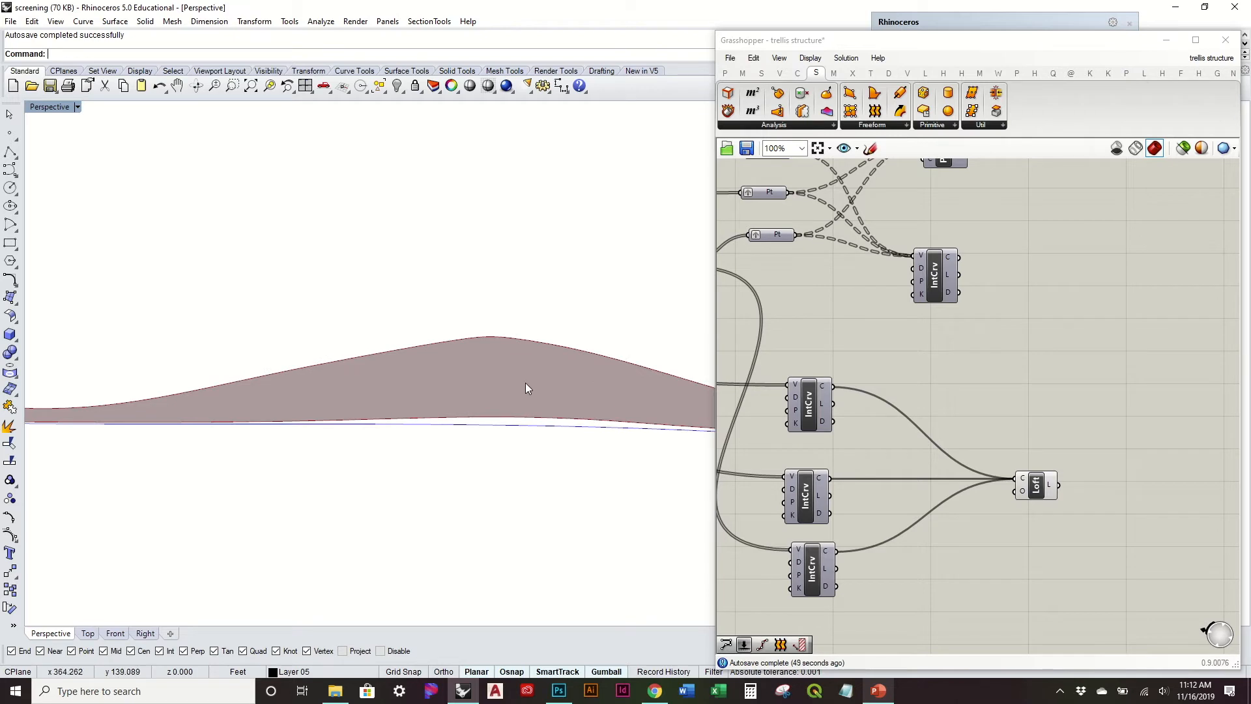
pyautogui.moveTo(506, 376); pyautogui.dragTo(434, 384, button='right')
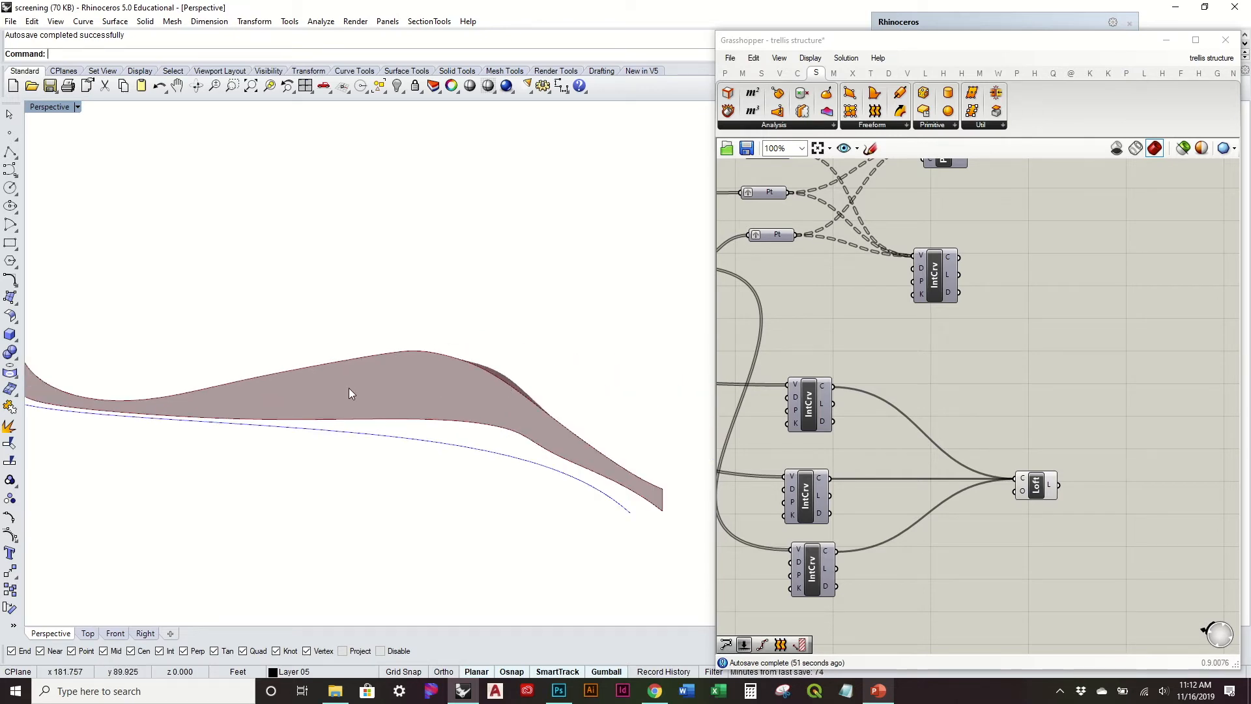
pyautogui.moveTo(503, 420); pyautogui.dragTo(389, 369, button='right')
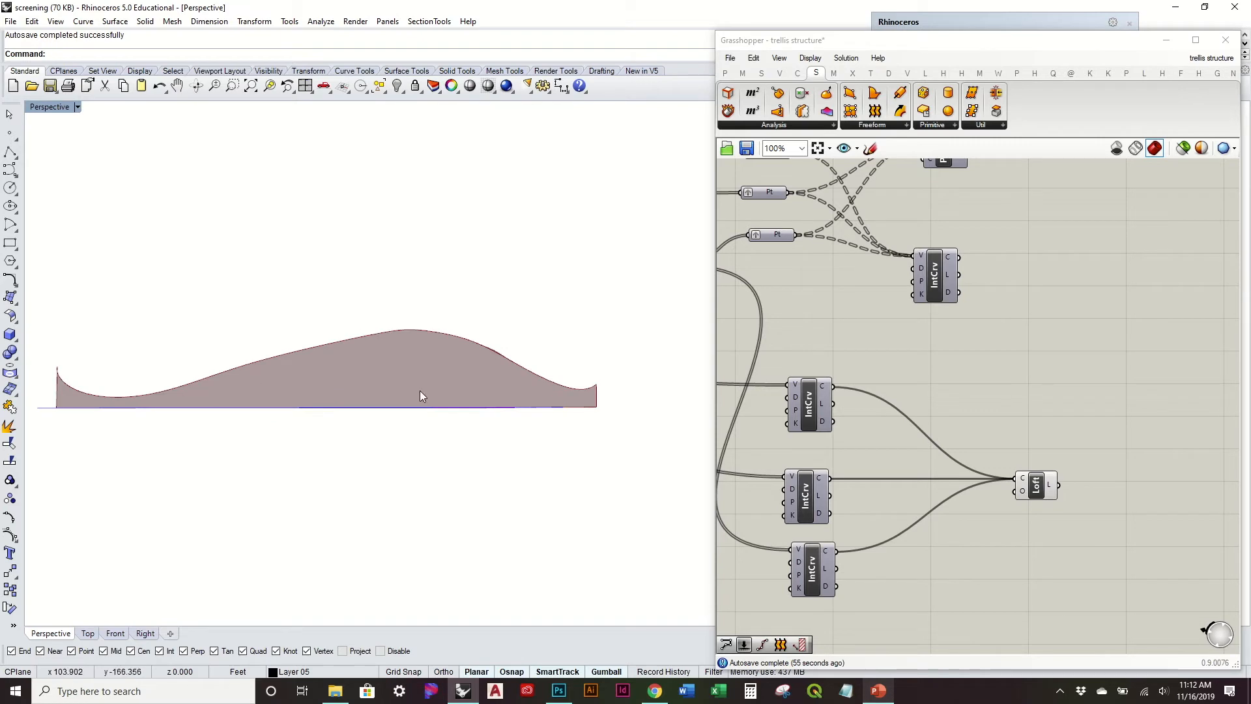
pyautogui.moveTo(471, 391); pyautogui.dragTo(485, 295, button='right')
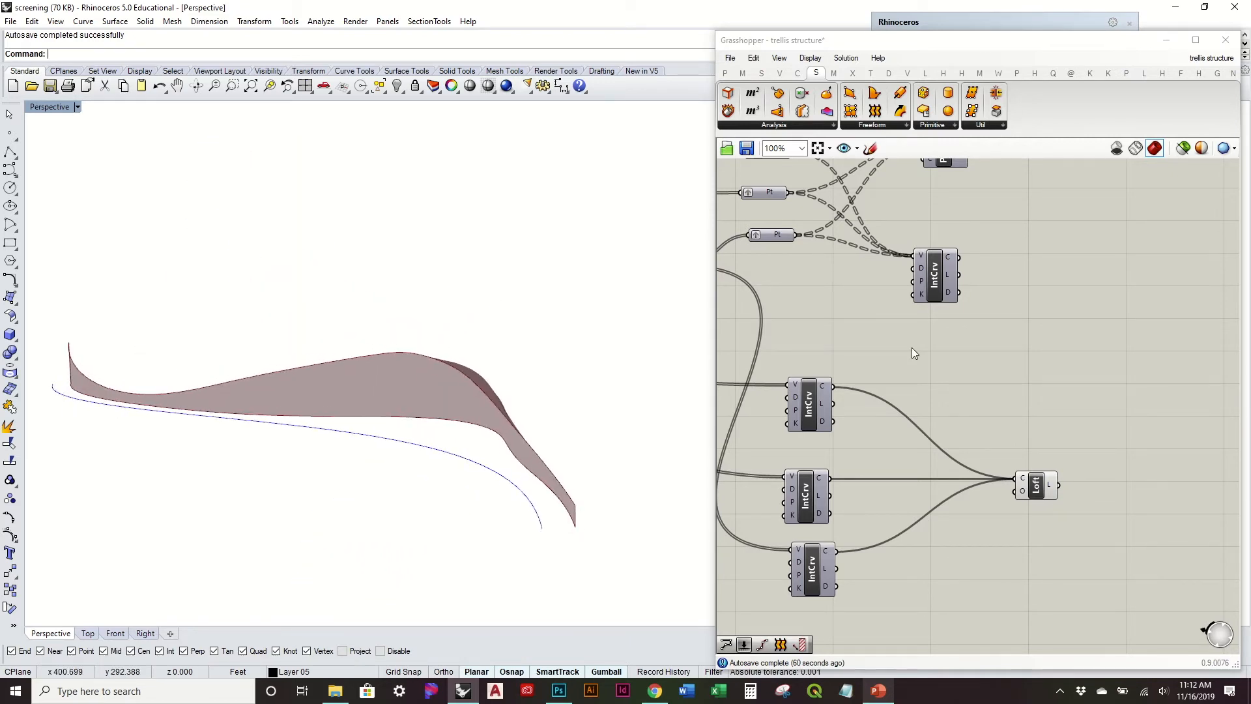
# Step: Place a copy of the Loft component beside the Polyline, flatten the Polyline's Pl output and connect it to the copy's C input
pyautogui.moveTo(1020, 363); pyautogui.dragTo(981, 392, button='right')
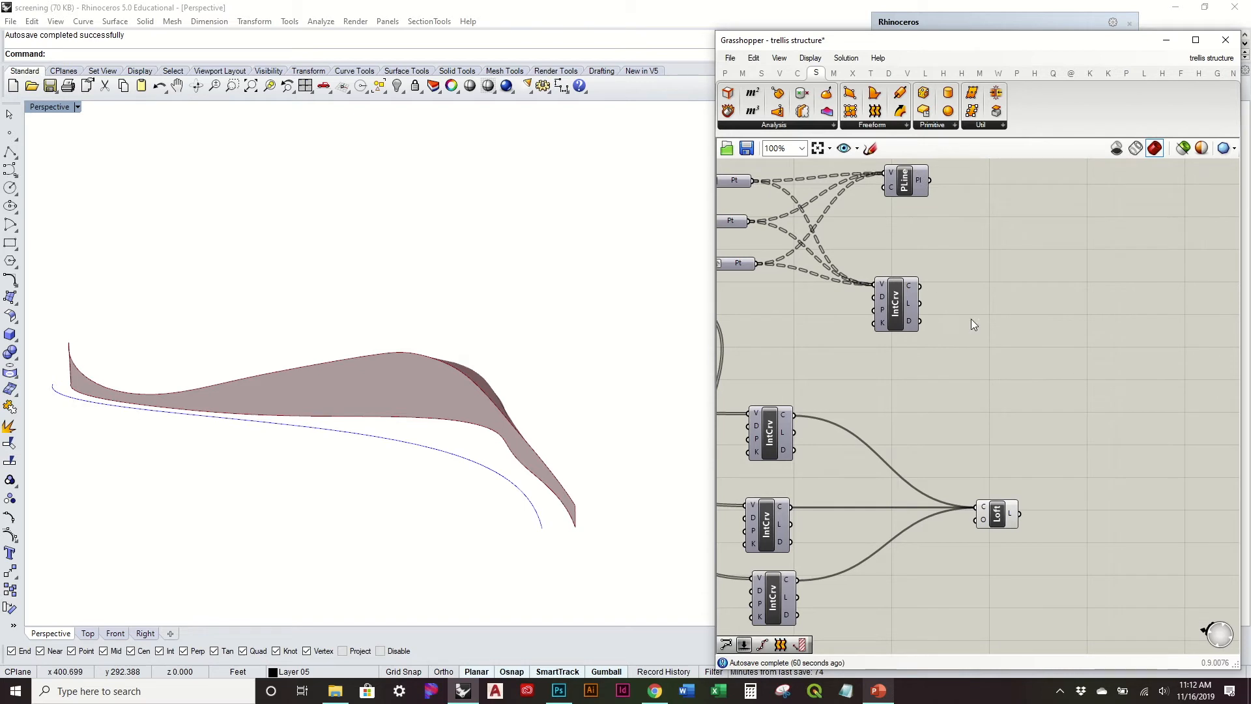
pyautogui.moveTo(972, 321); pyautogui.dragTo(967, 342, button='right')
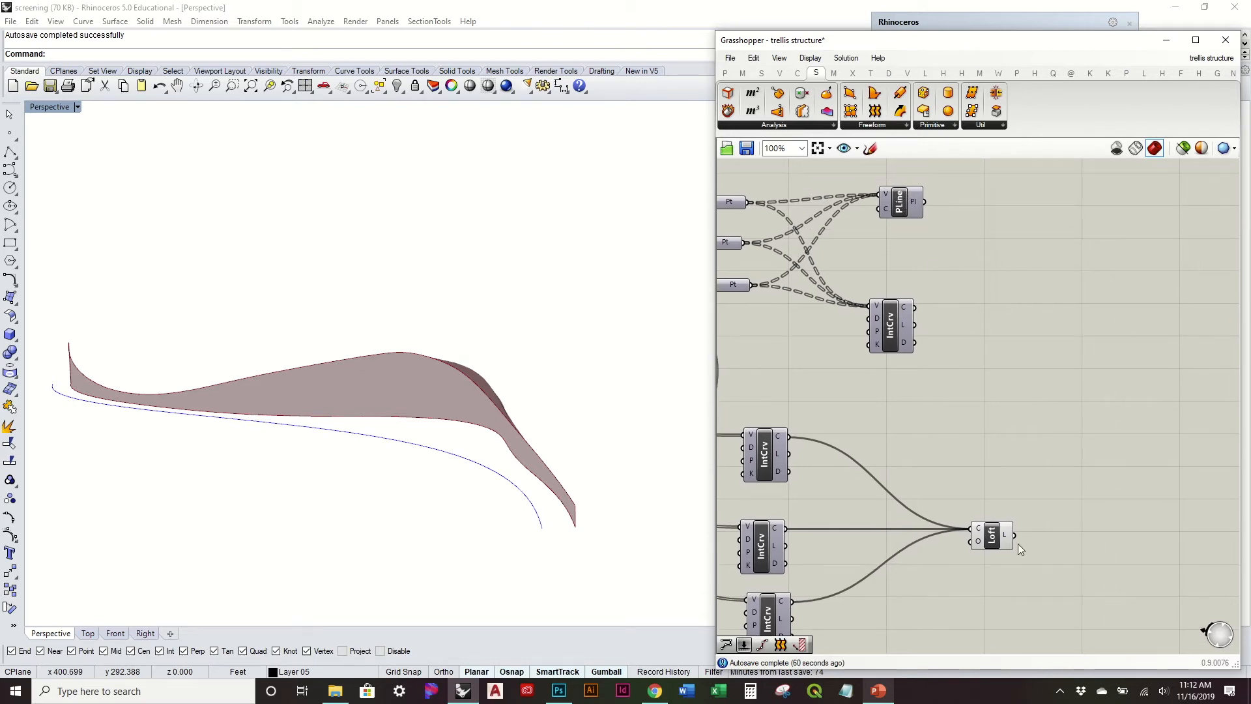
pyautogui.click(989, 537)
pyautogui.click(983, 419)
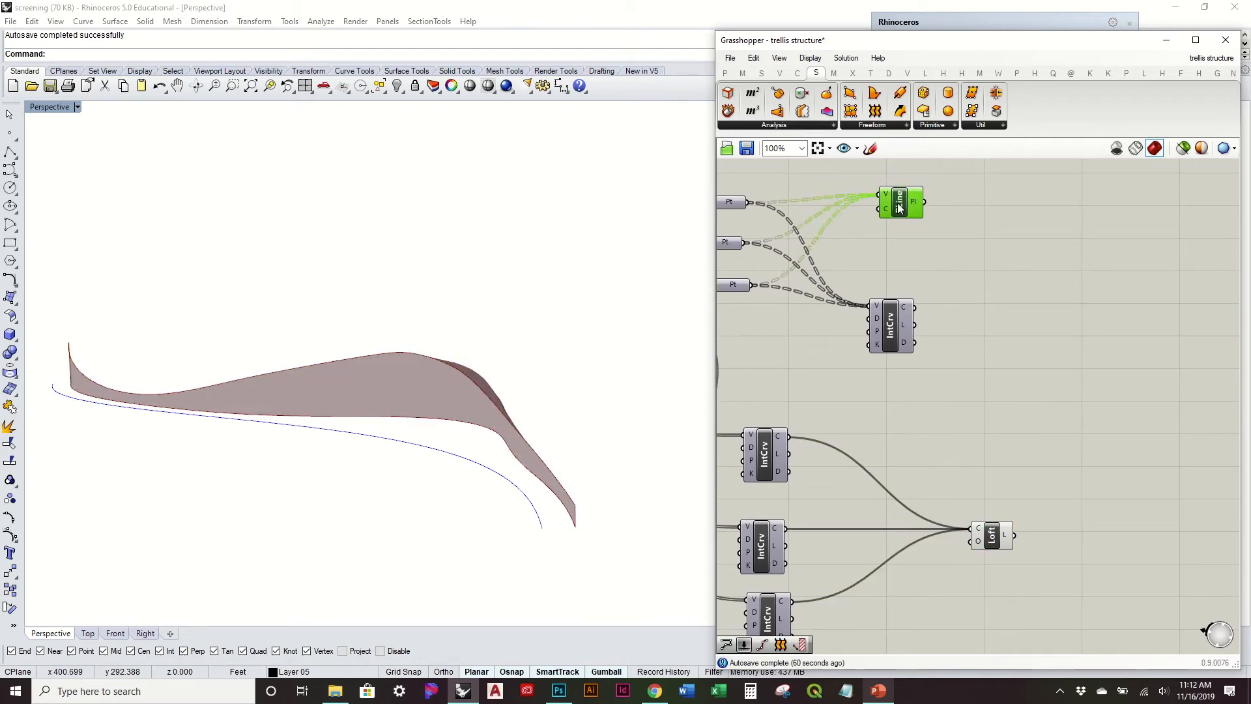
pyautogui.rightClick(902, 203)
pyautogui.click(932, 229)
pyautogui.rightClick(909, 207)
pyautogui.click(934, 232)
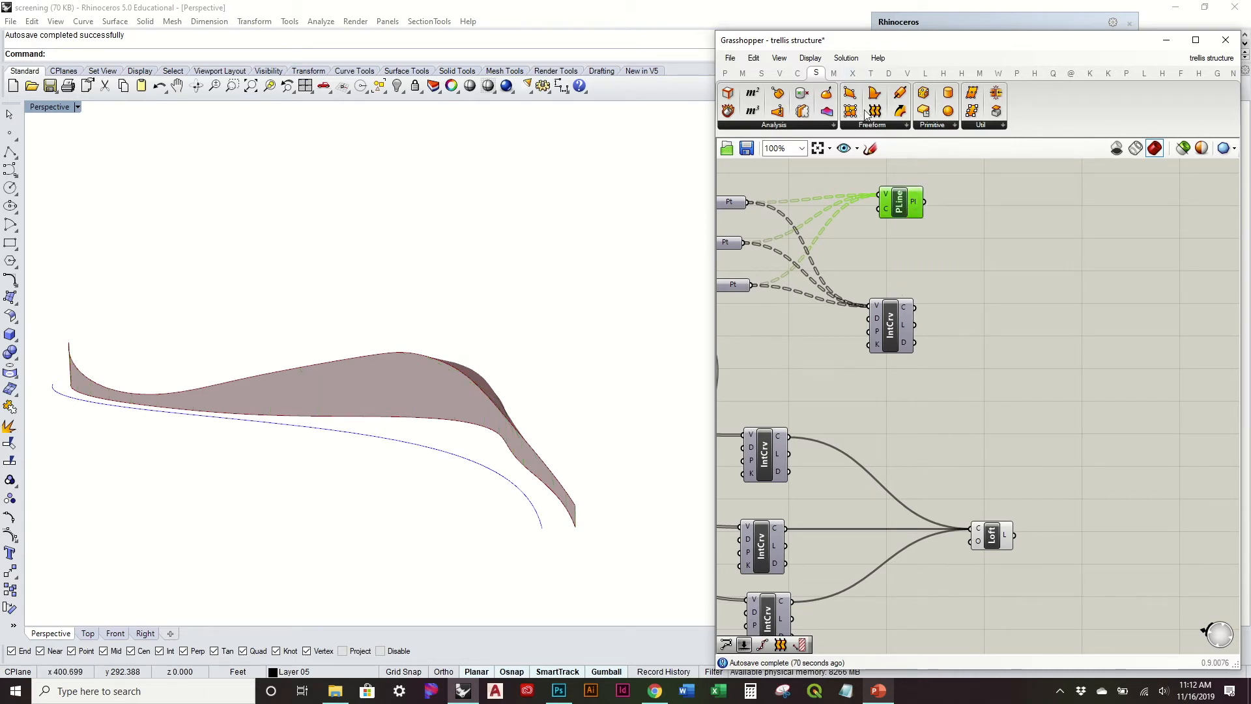
pyautogui.rightClick(916, 205)
pyautogui.click(986, 260)
pyautogui.moveTo(932, 202); pyautogui.dragTo(995, 226)
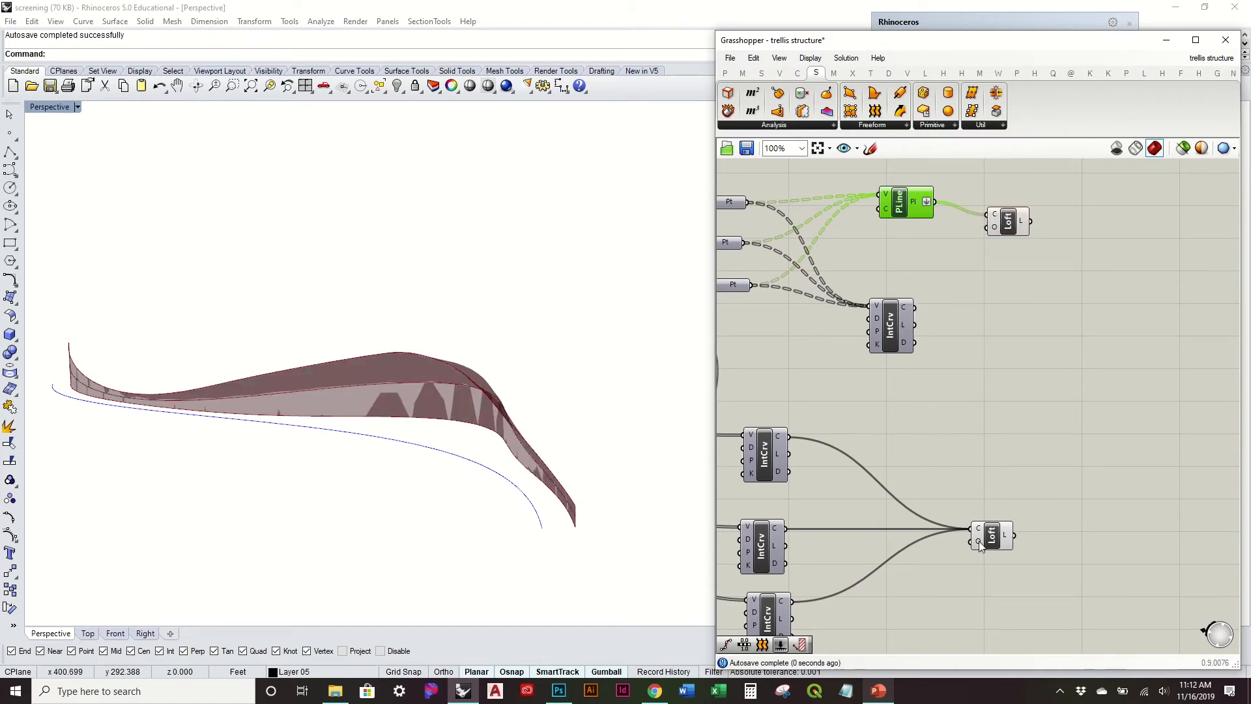
pyautogui.rightClick(979, 541)
pyautogui.click(1003, 514)
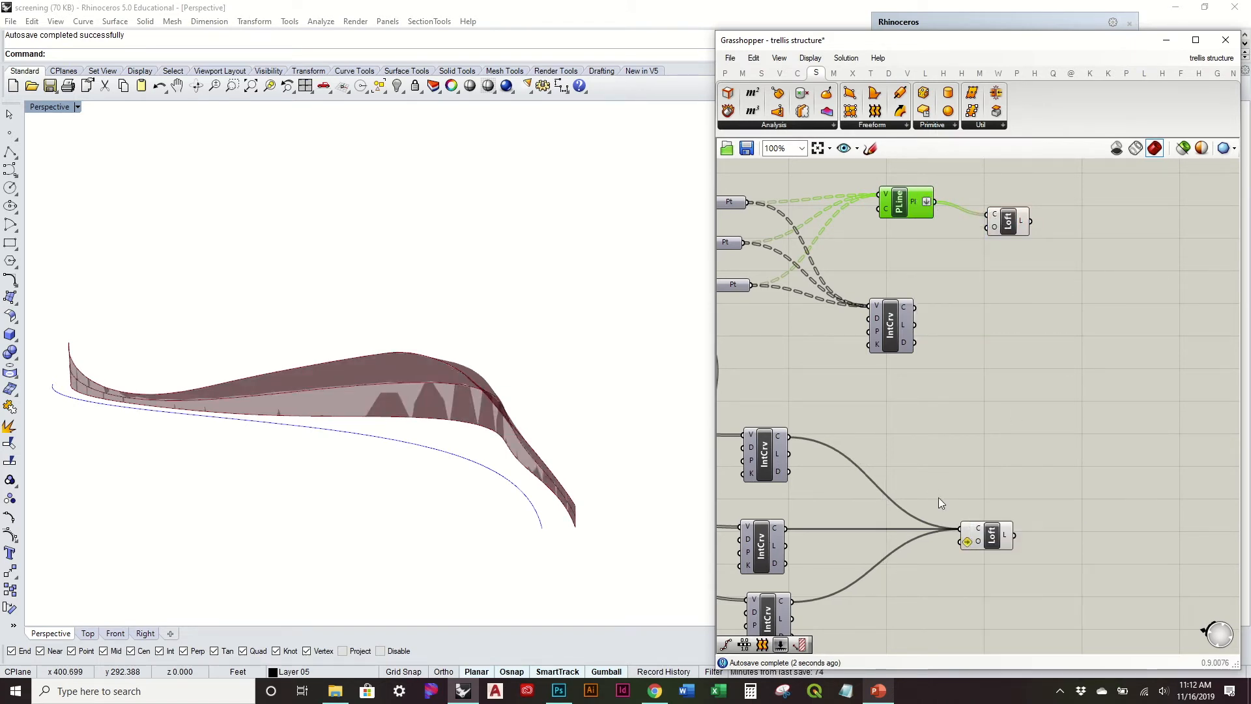
pyautogui.rightClick(977, 546)
pyautogui.click(1003, 514)
# Step: Turn off the preview of the lengthwise Loft component and inspect the surface lofted from the polylines
pyautogui.click(992, 541)
pyautogui.rightClick(991, 541)
pyautogui.click(1016, 563)
pyautogui.moveTo(631, 486); pyautogui.dragTo(485, 417, button='right')
pyautogui.scroll(6, 456, 374)
# Step: Delete the Loft component connected to the Polyline and turn the lengthwise Loft's preview back on
pyautogui.click(1008, 222)
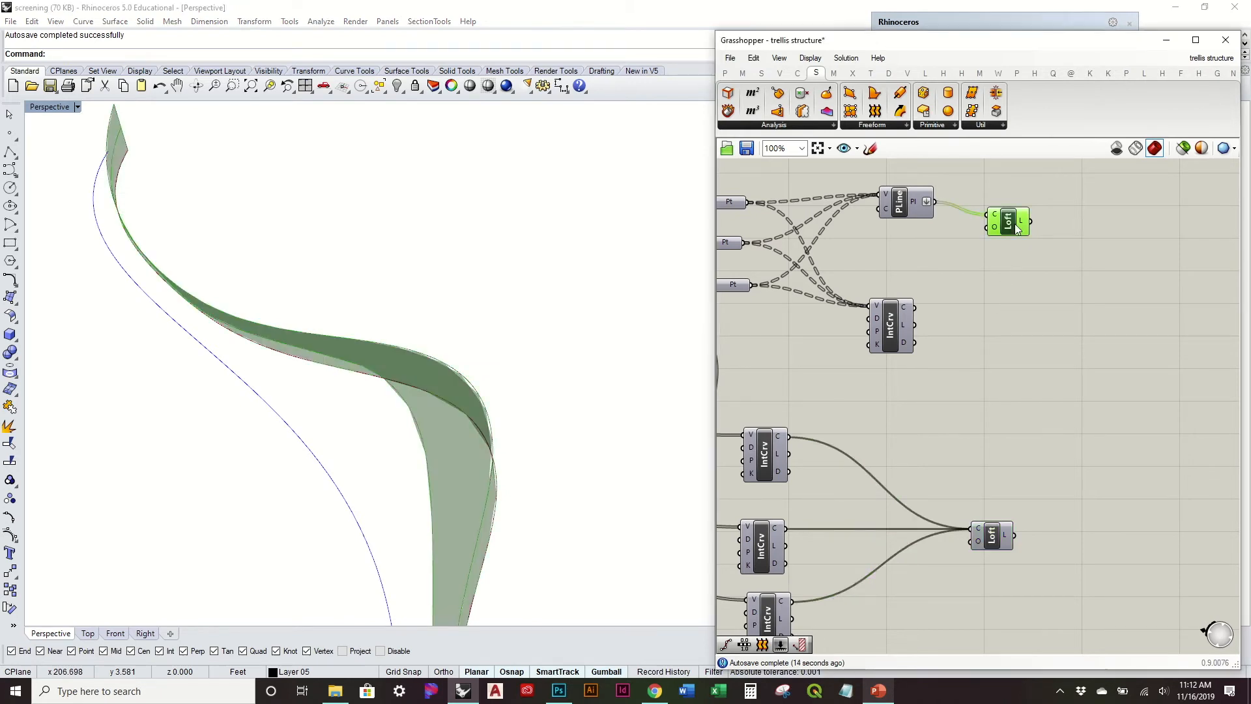
pyautogui.press('Delete')
pyautogui.rightClick(997, 548)
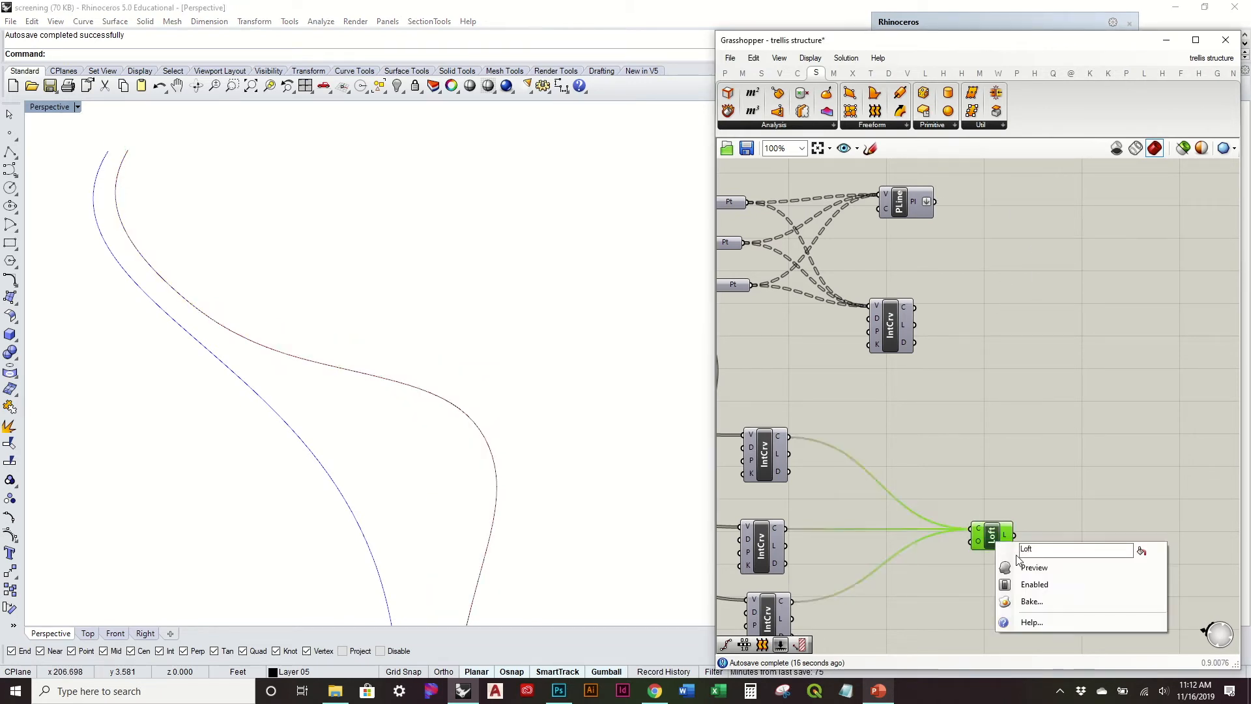
pyautogui.click(1032, 564)
pyautogui.moveTo(561, 508); pyautogui.dragTo(534, 433, button='right')
pyautogui.click(1029, 513)
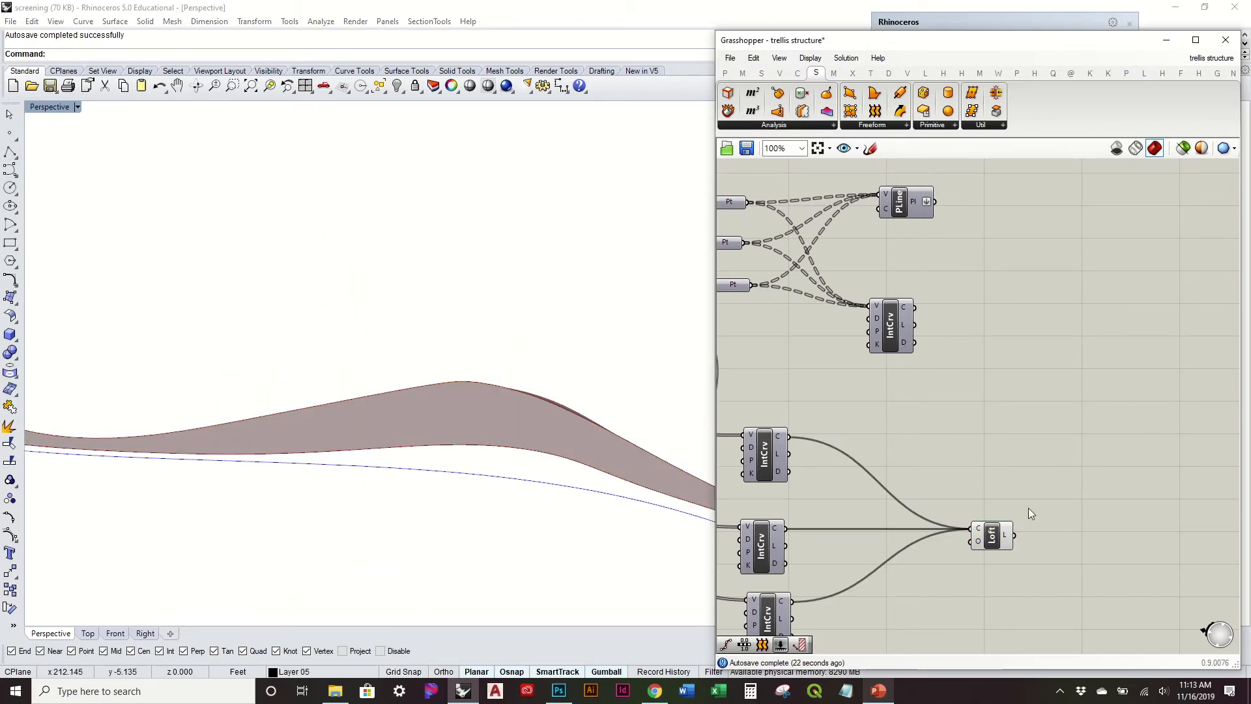
# Step: Add a Divide Surface component beside the Loft and connect the Loft's L output to its S input
pyautogui.moveTo(997, 535); pyautogui.dragTo(964, 518)
pyautogui.click(978, 458)
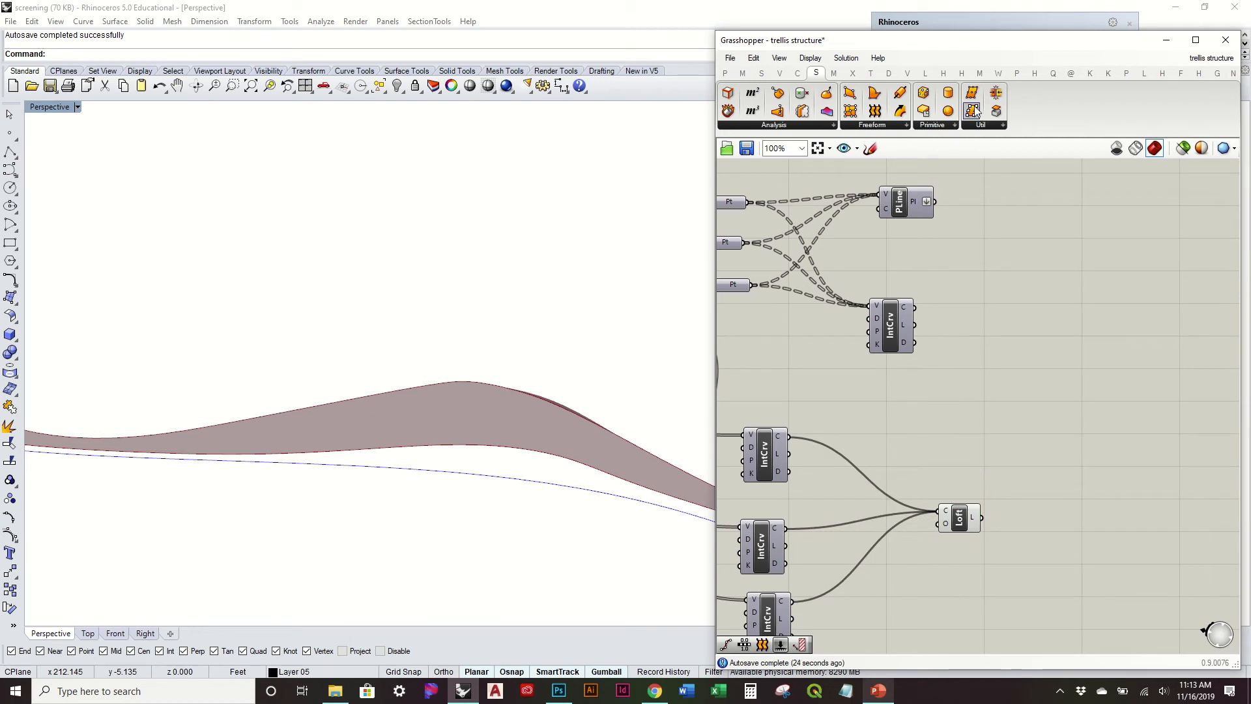
pyautogui.moveTo(975, 95); pyautogui.dragTo(1023, 306)
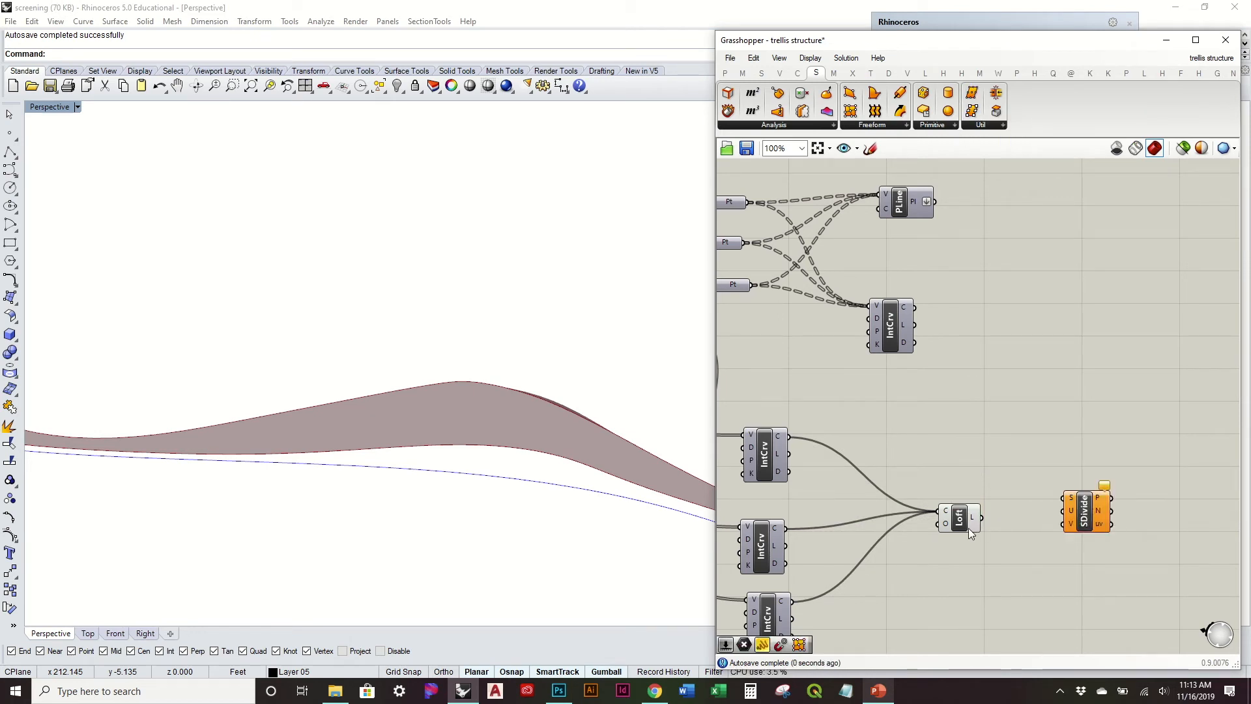
pyautogui.moveTo(973, 525); pyautogui.dragTo(876, 442, button='right')
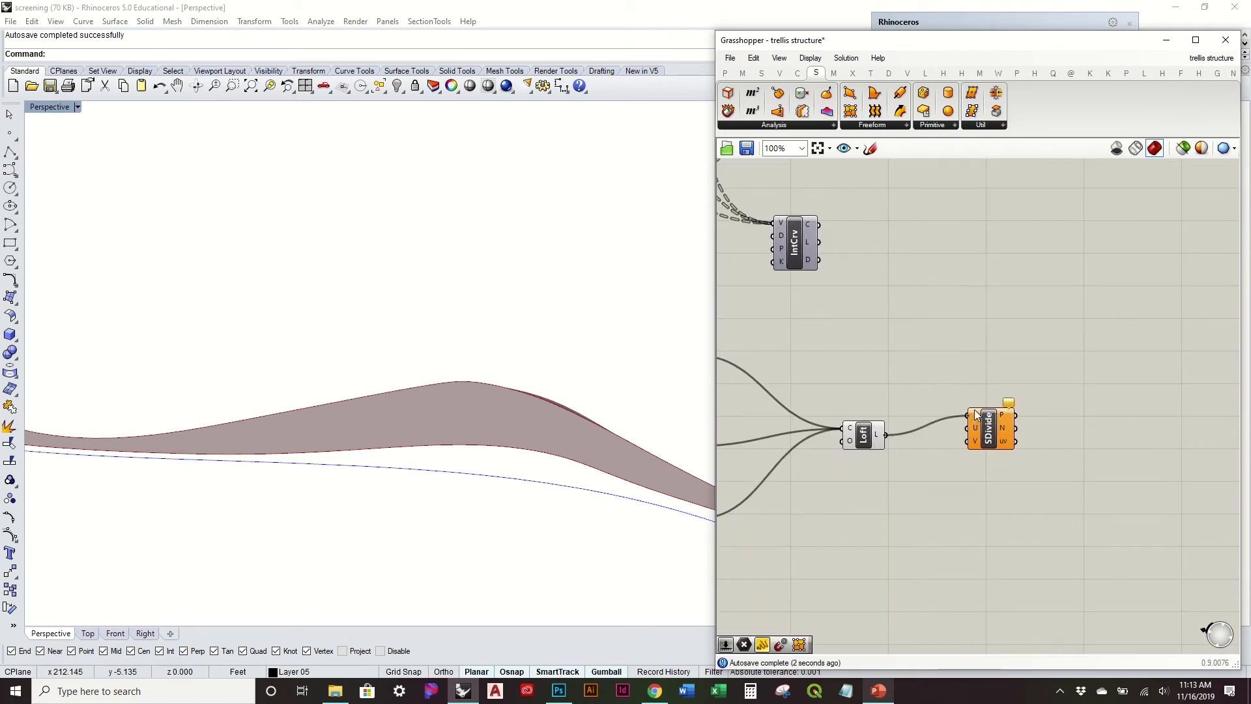
pyautogui.moveTo(976, 415); pyautogui.dragTo(1037, 422)
pyautogui.moveTo(522, 436); pyautogui.dragTo(450, 381, button='right')
pyautogui.scroll(1, 890, 477)
# Step: Add a number slider with value 50 below the Loft and connect it to the U input of Divide Surface
pyautogui.doubleClick(888, 479)
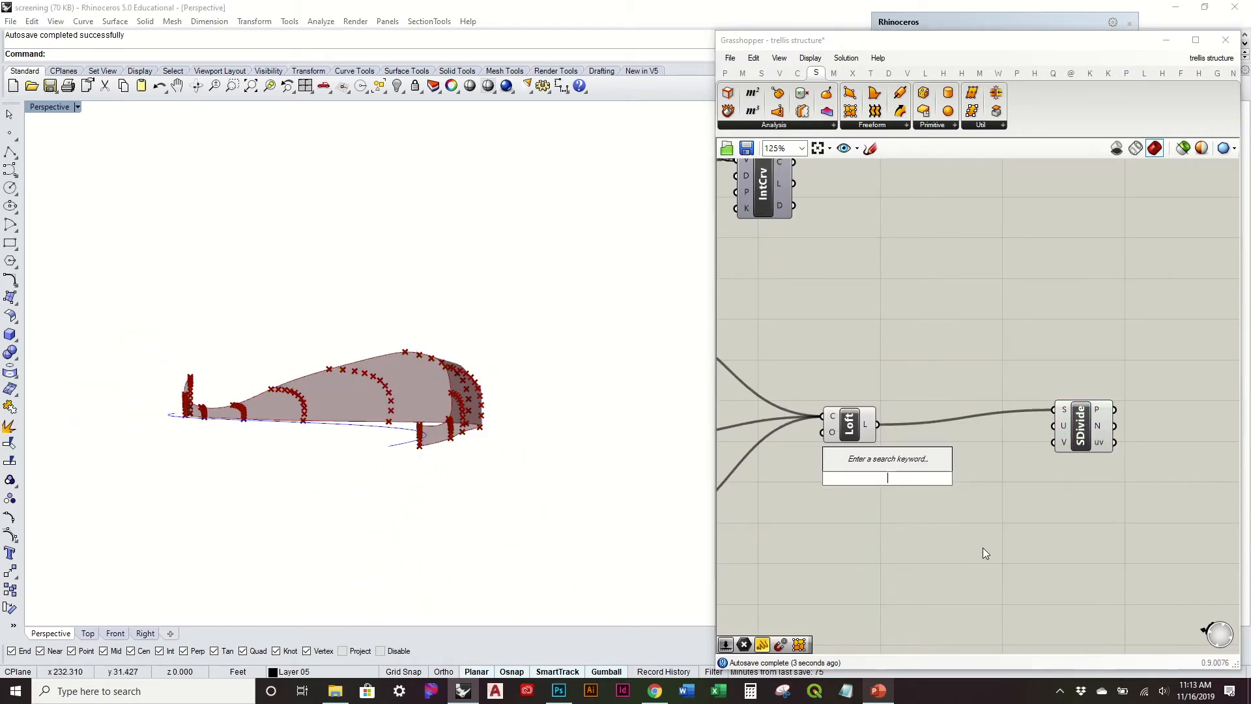
pyautogui.write('50')
pyautogui.press('Return')
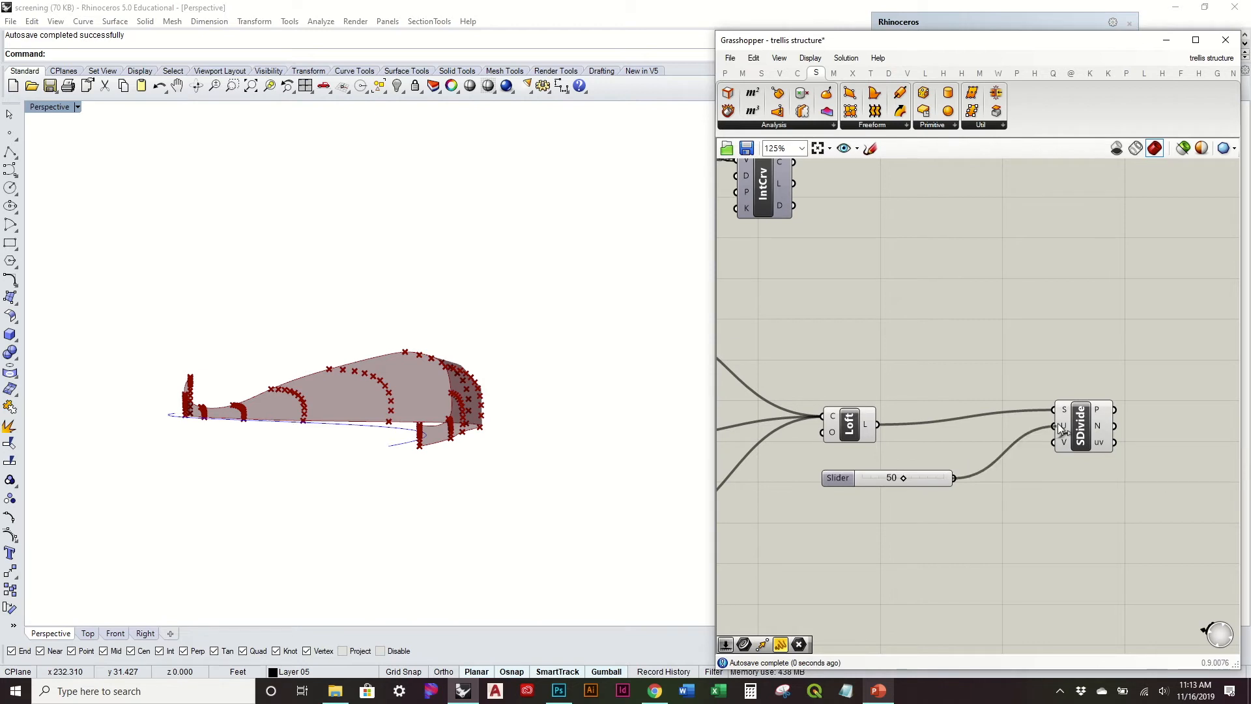
pyautogui.moveTo(703, 450); pyautogui.dragTo(499, 393, button='right')
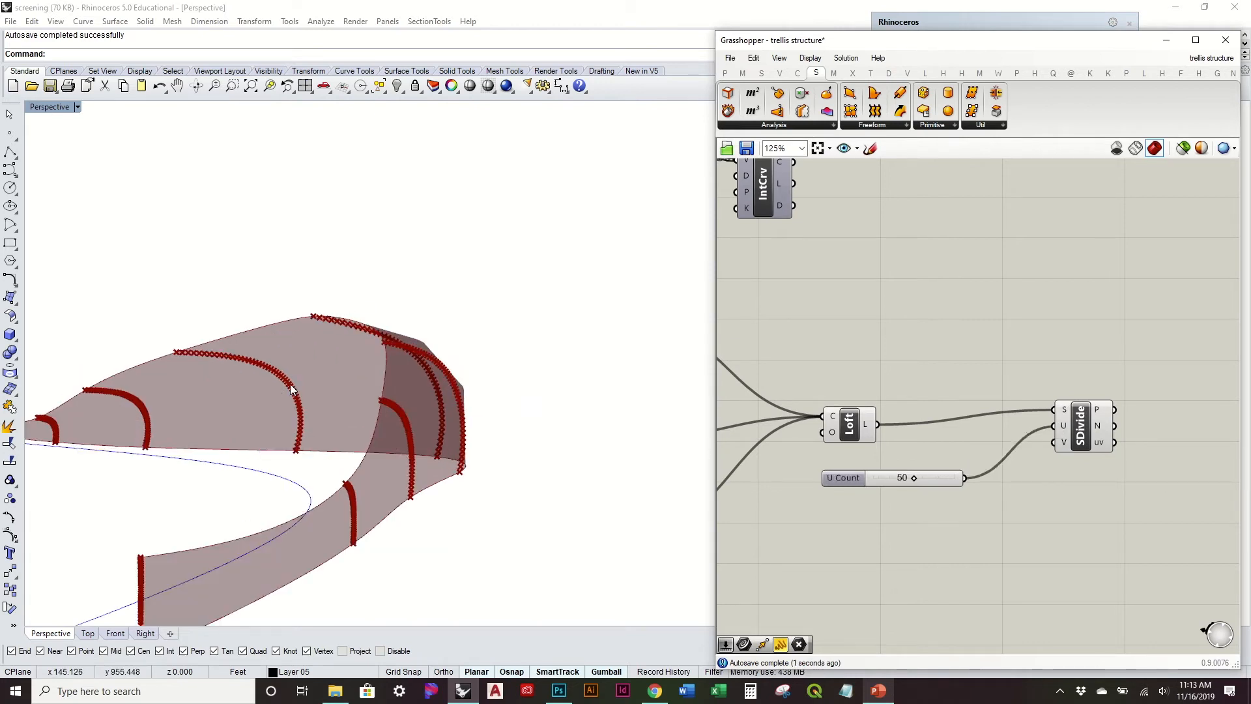
pyautogui.moveTo(280, 438); pyautogui.dragTo(358, 422, button='right')
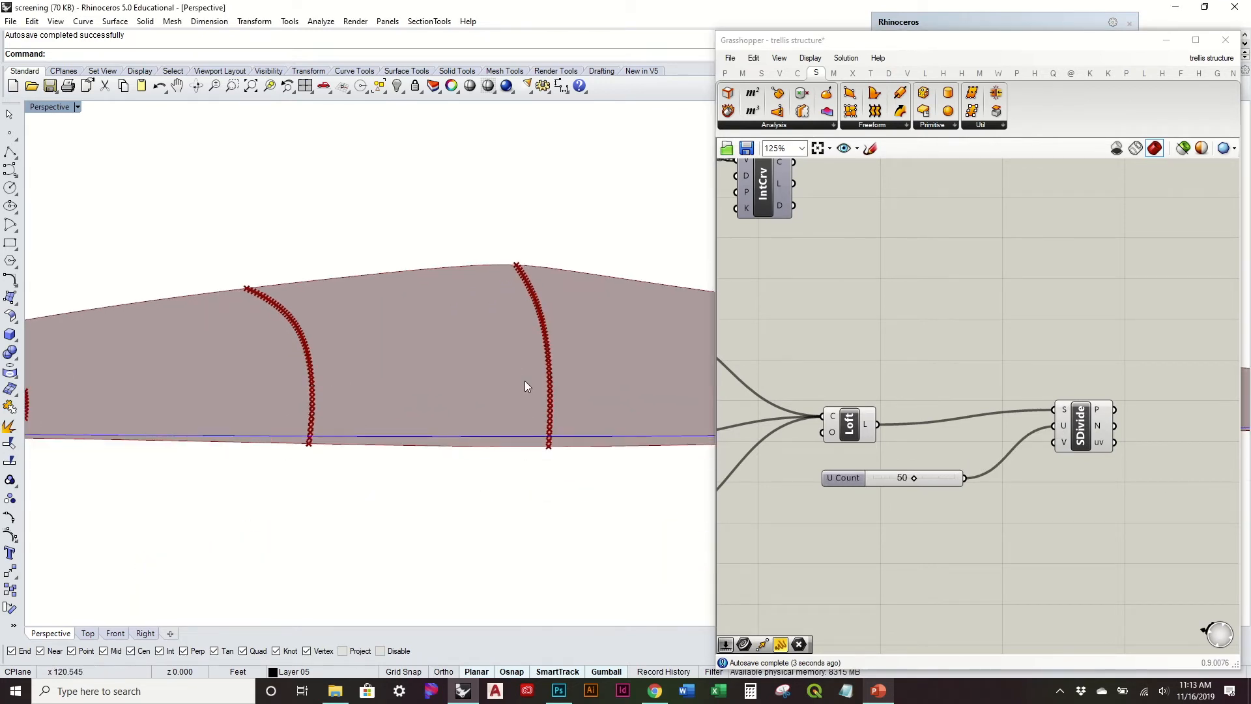
pyautogui.moveTo(527, 385); pyautogui.dragTo(424, 399, button='right')
# Step: Set the U Count slider to 20
pyautogui.scroll(3, 923, 483)
pyautogui.moveTo(900, 473); pyautogui.dragTo(863, 475)
pyautogui.click(895, 479)
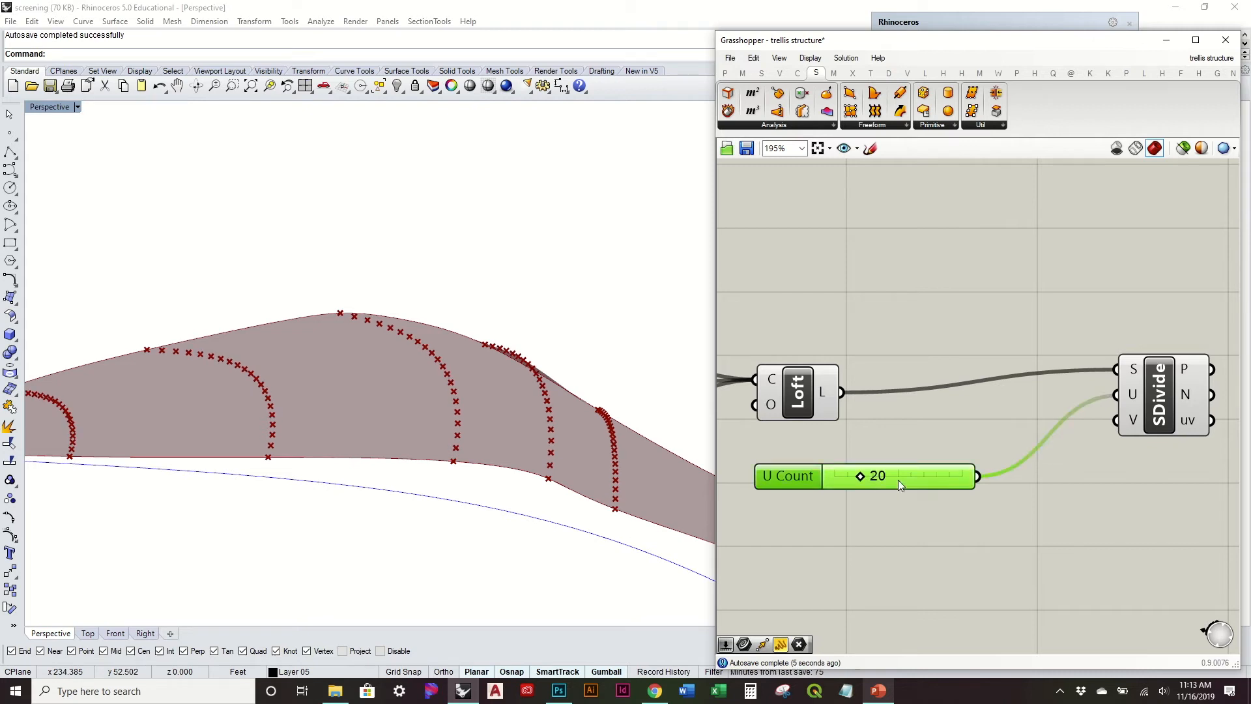
# Step: Add a number slider with value 300 and connect it to the V input of Divide Surface
pyautogui.doubleClick(925, 545)
pyautogui.write('300')
pyautogui.press('Return')
pyautogui.moveTo(1033, 544); pyautogui.dragTo(1116, 419)
pyautogui.click(448, 439)
pyautogui.scroll(5, 495, 427)
pyautogui.moveTo(542, 413)
pyautogui.mouseDown(button='right')
pyautogui.moveTo(522, 418)
pyautogui.moveTo(542, 417)
pyautogui.mouseUp(button='right')
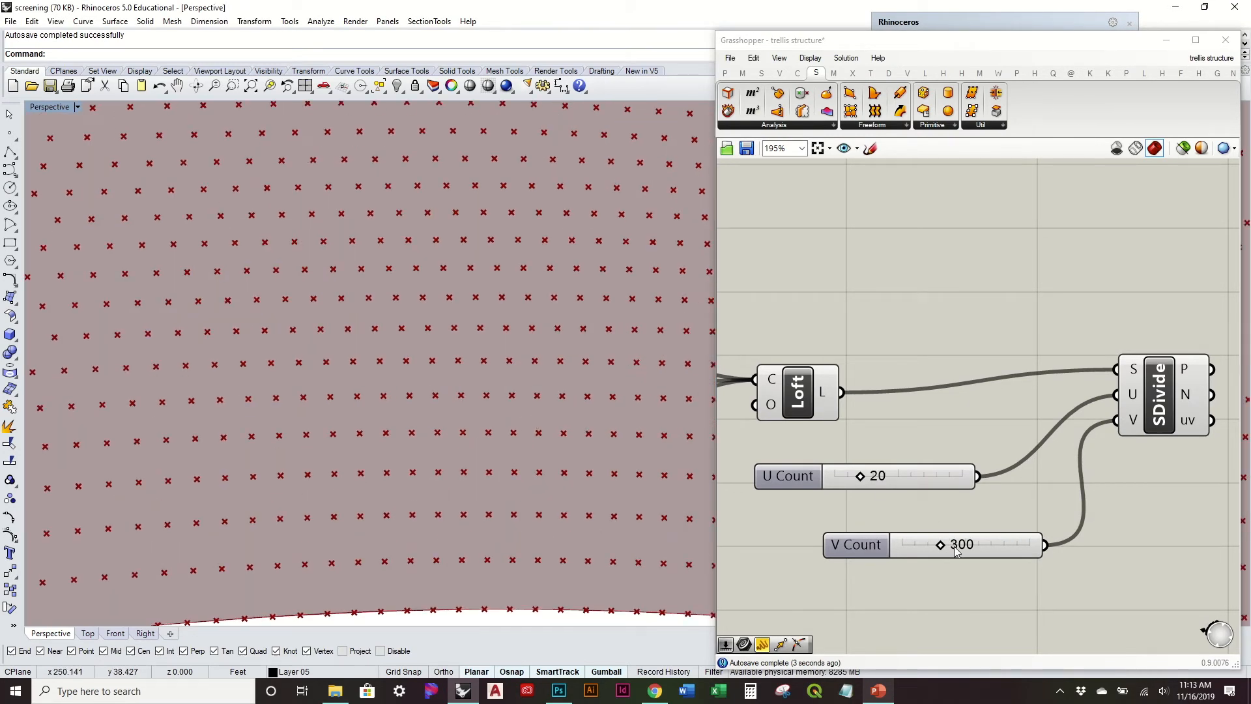
# Step: Set the V Count slider to 223 and check the spacing of the division points on the surface
pyautogui.moveTo(939, 549); pyautogui.dragTo(929, 550)
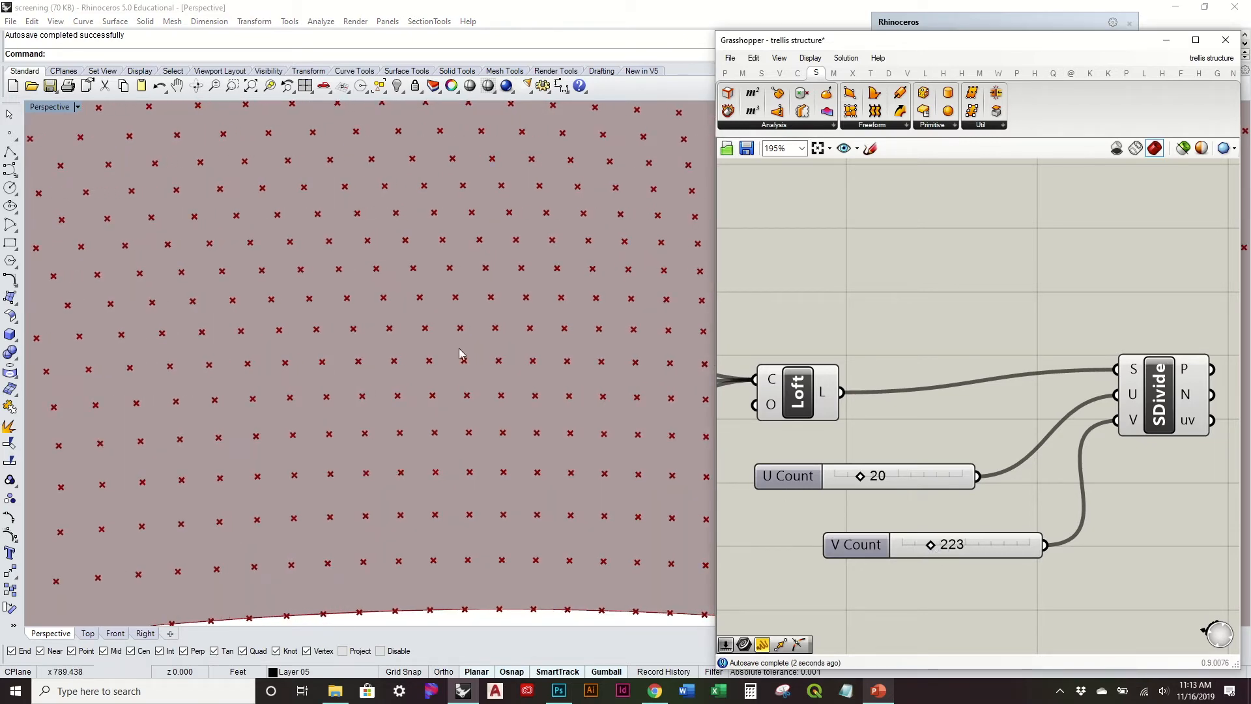
pyautogui.scroll(-12, 451, 346)
pyautogui.moveTo(448, 340); pyautogui.dragTo(351, 397, button='right')
# Step: Flatten the P points and N normals outputs of the Divide Surface component
pyautogui.moveTo(1065, 447); pyautogui.dragTo(892, 432, button='right')
pyautogui.moveTo(981, 373); pyautogui.dragTo(987, 420)
pyautogui.rightClick(1030, 401)
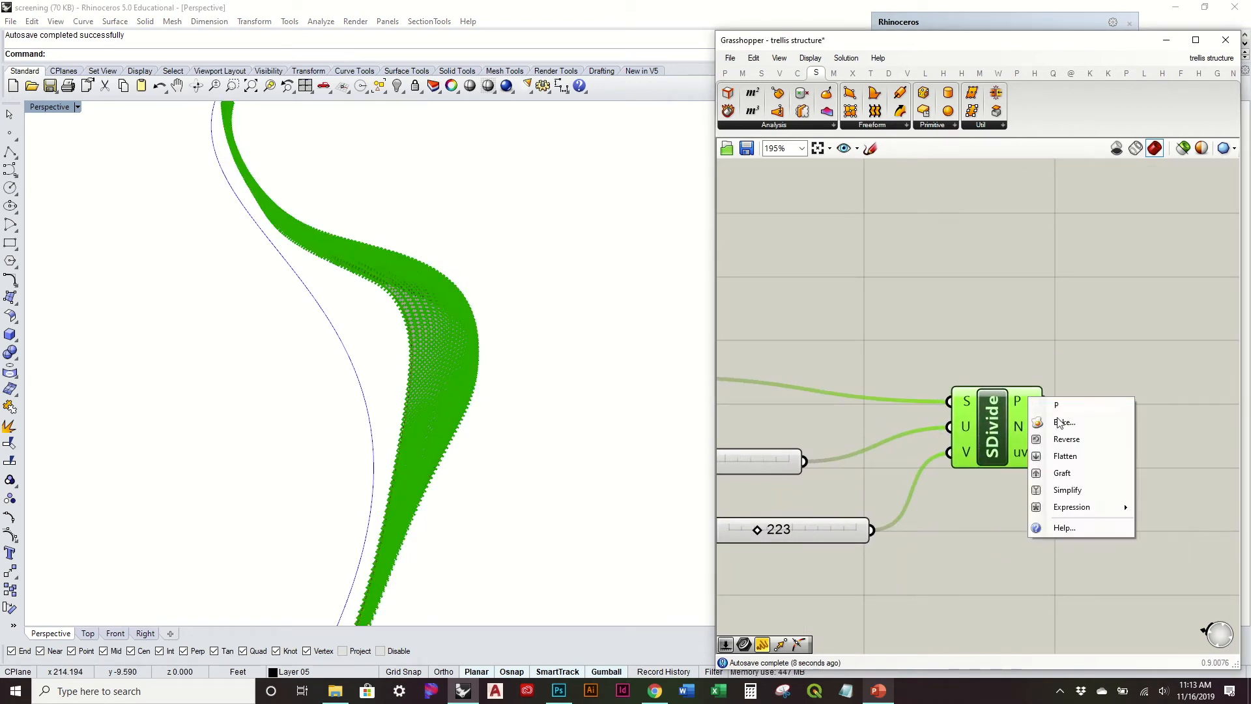
pyautogui.click(1059, 453)
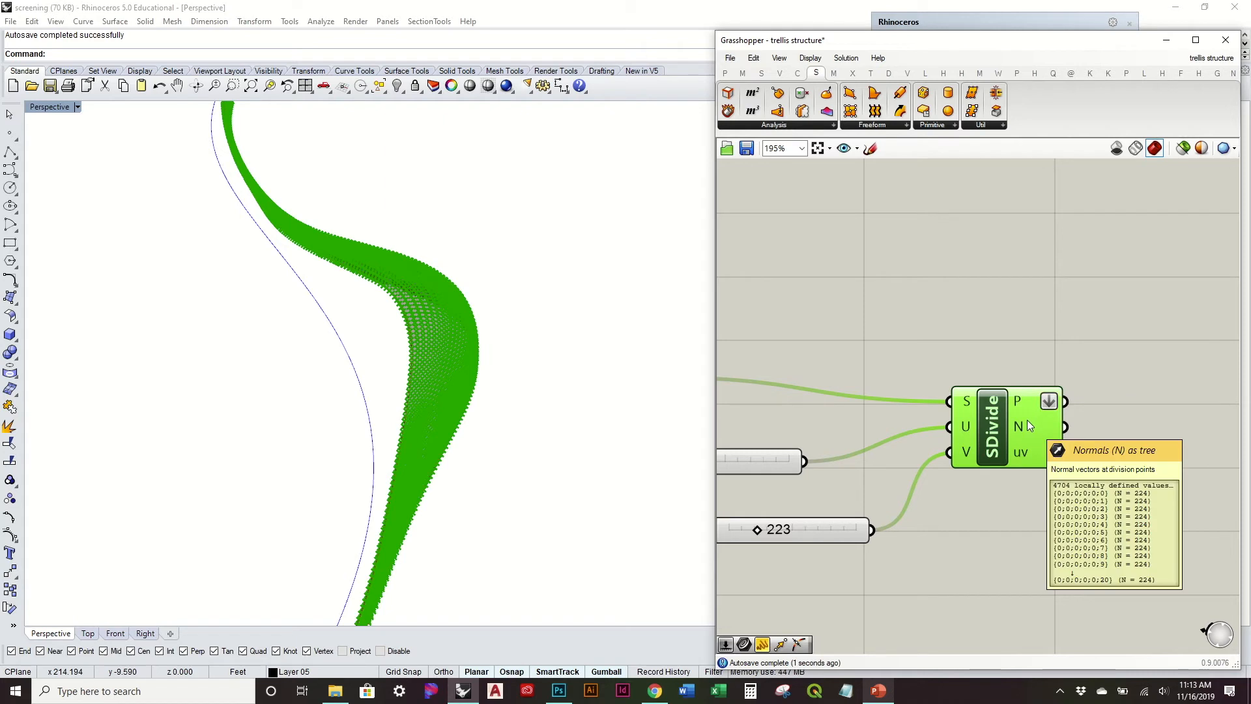
pyautogui.rightClick(1027, 420)
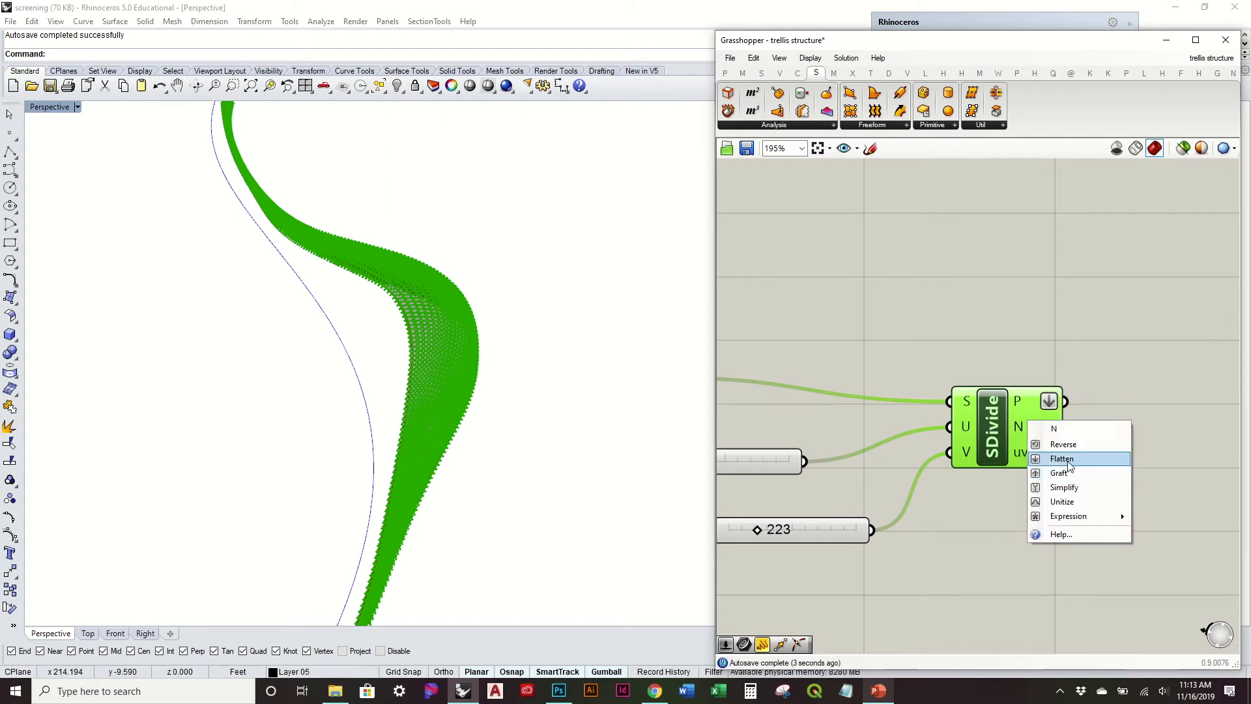
pyautogui.click(1060, 458)
pyautogui.click(1014, 316)
pyautogui.scroll(-2, 1013, 368)
pyautogui.scroll(-2, 1014, 371)
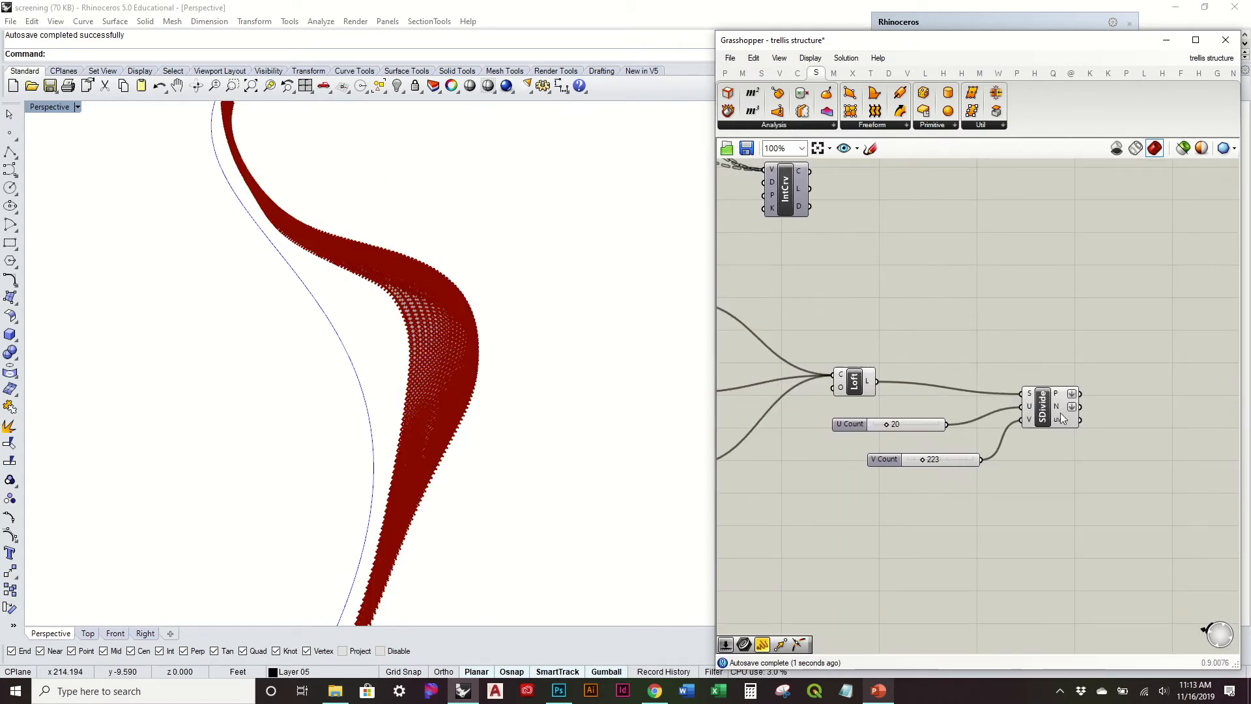
# Step: Turn off the viewport preview of the Divide Surface component
pyautogui.click(1061, 413)
pyautogui.rightClick(1039, 407)
pyautogui.click(1075, 432)
pyautogui.moveTo(583, 306); pyautogui.dragTo(545, 238, button='right')
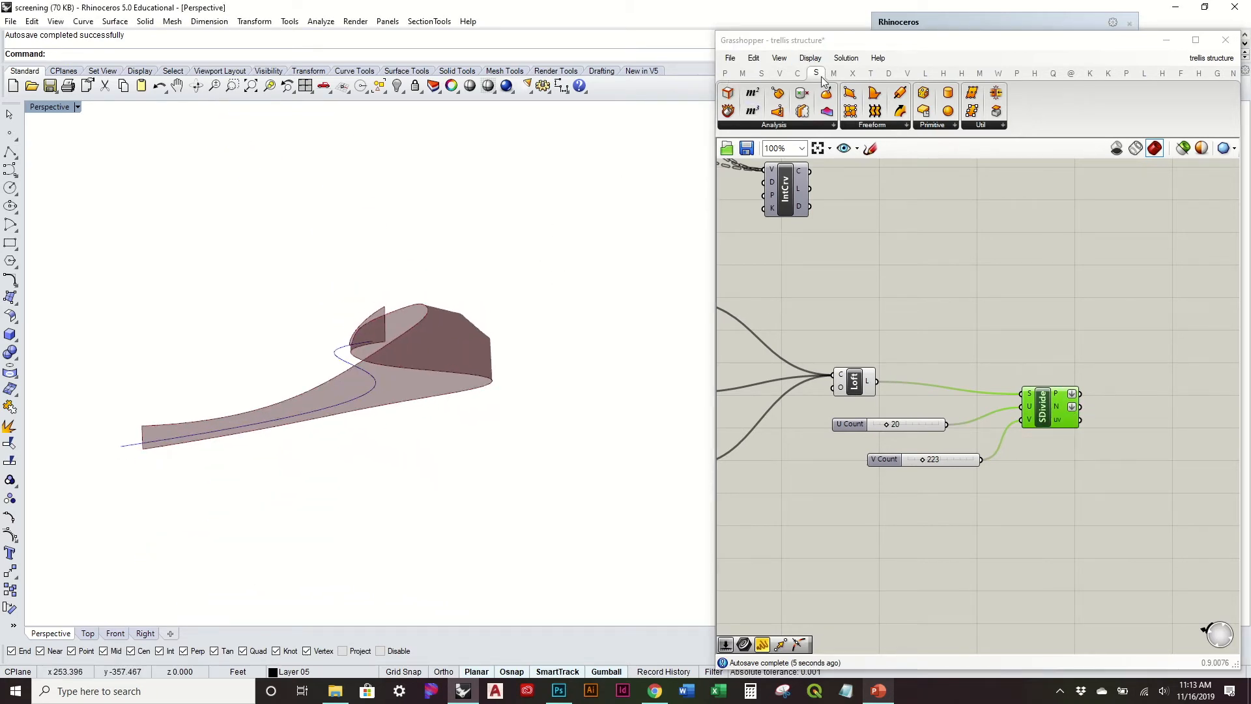
# Step: Add a Circle CNR component beside Divide Surface and connect the P output to its C input and the N output to its N input
pyautogui.click(798, 73)
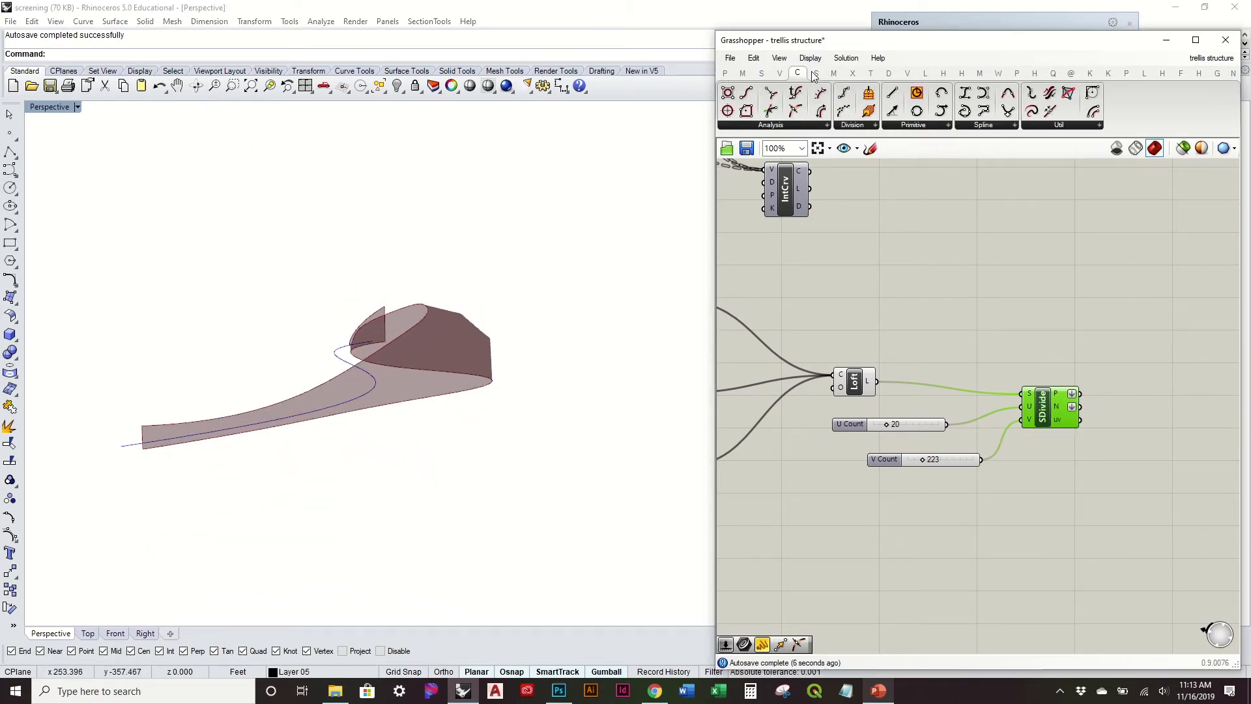
pyautogui.click(903, 126)
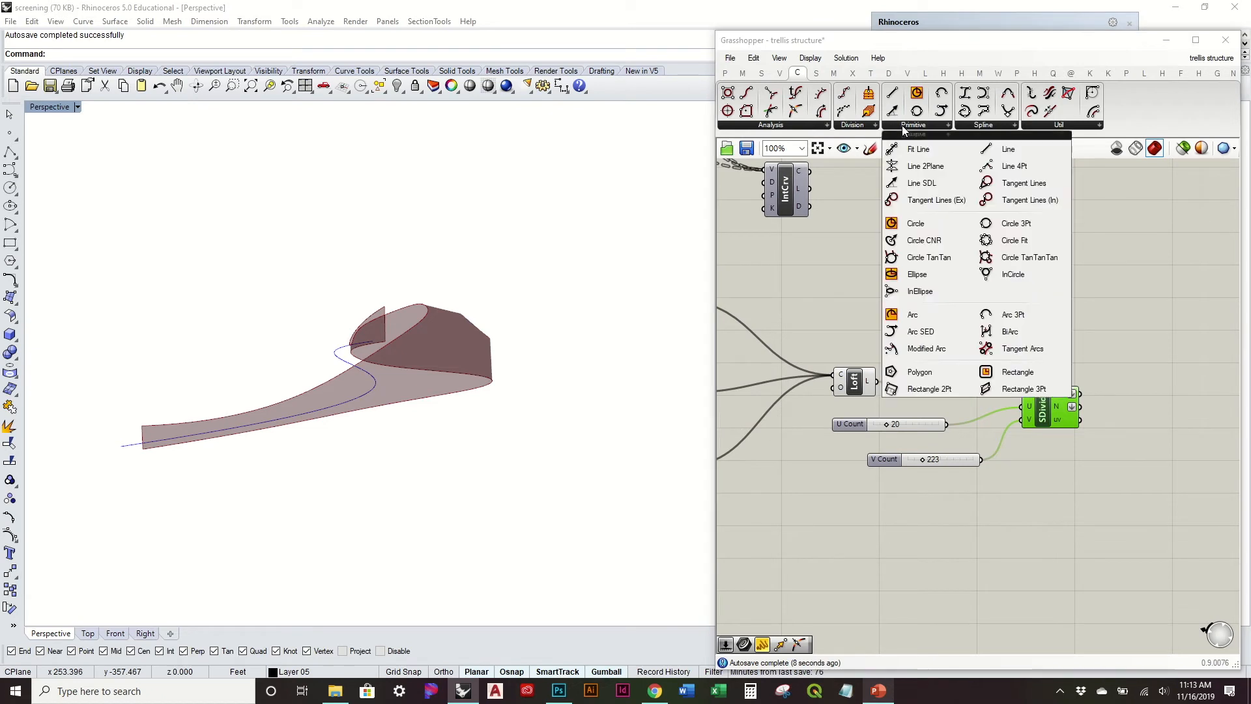
pyautogui.click(946, 242)
pyautogui.click(1140, 387)
pyautogui.scroll(3, 1056, 373)
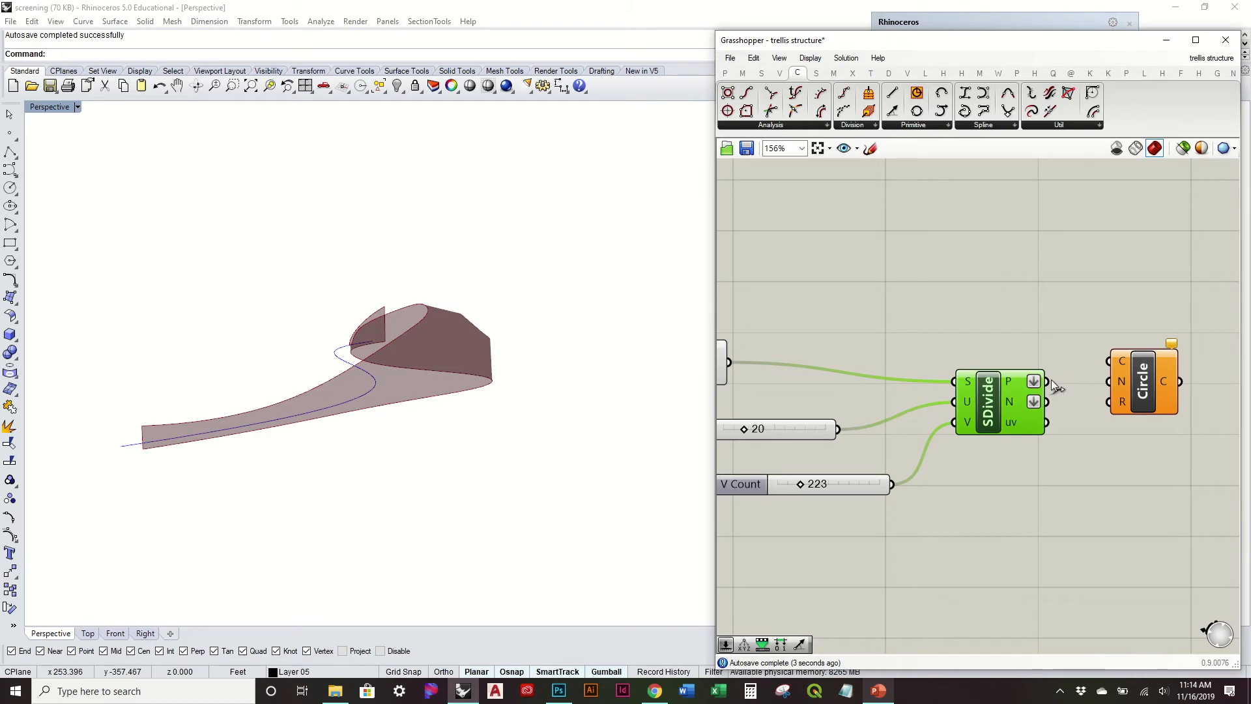
pyautogui.moveTo(1079, 368); pyautogui.dragTo(1112, 362)
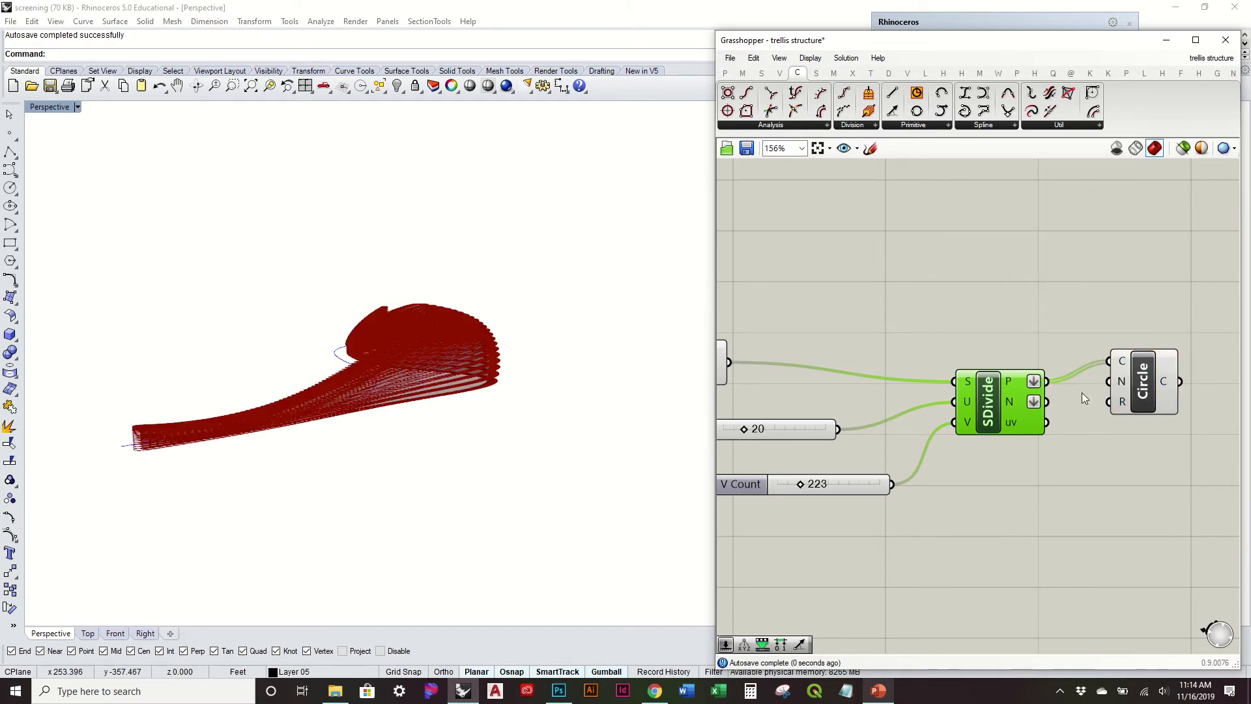
pyautogui.moveTo(1048, 402); pyautogui.dragTo(1109, 381)
pyautogui.click(1091, 444)
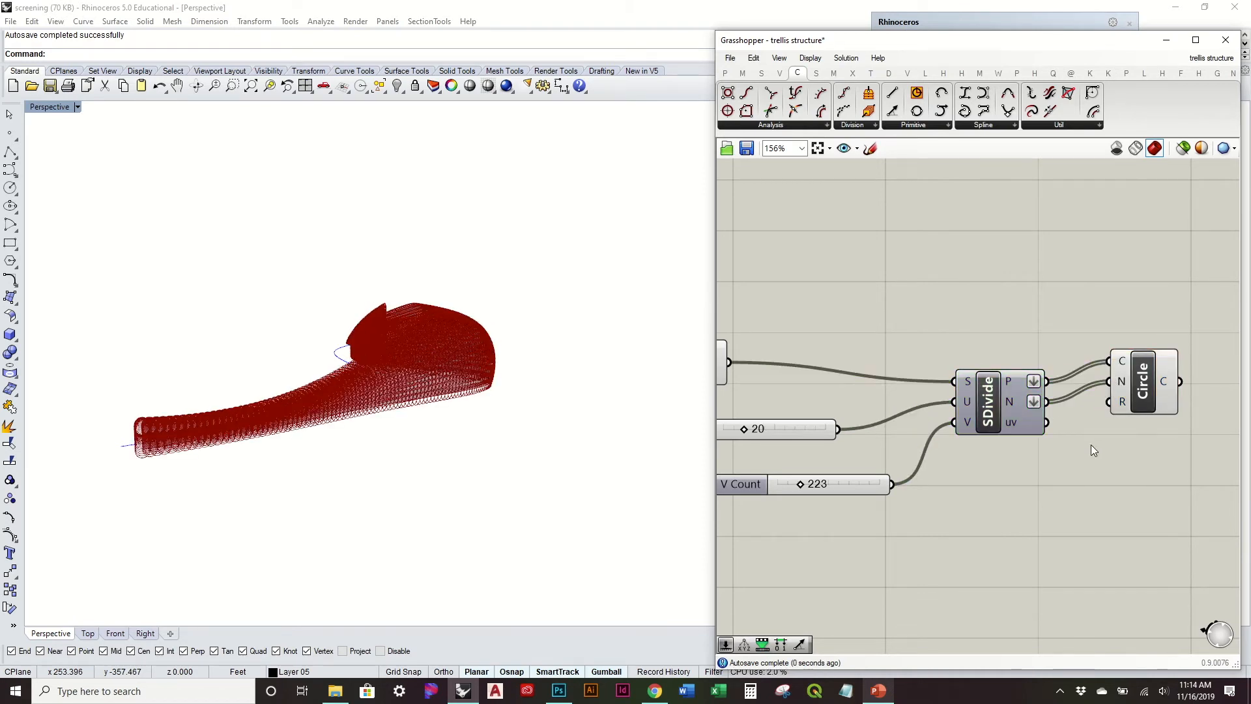
# Step: Add a number slider with value 0.15 below the Circle component and connect it to the R input
pyautogui.doubleClick(1091, 444)
pyautogui.write('.')
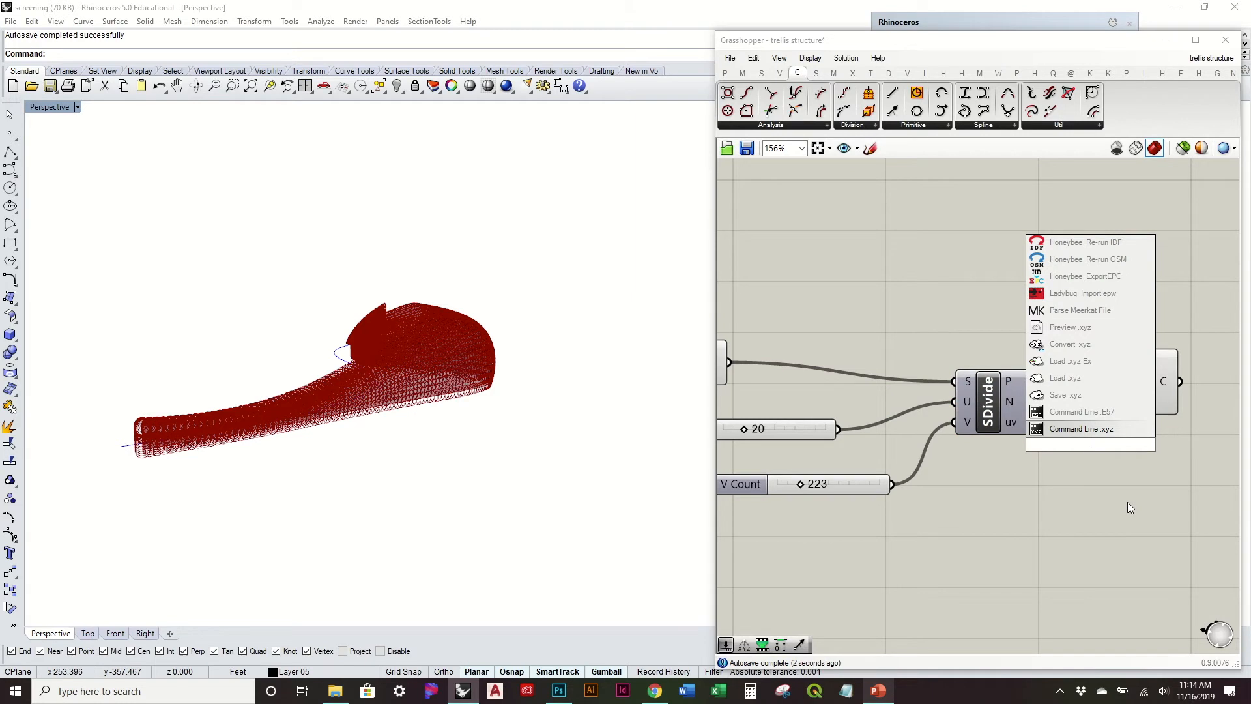
pyautogui.write('15')
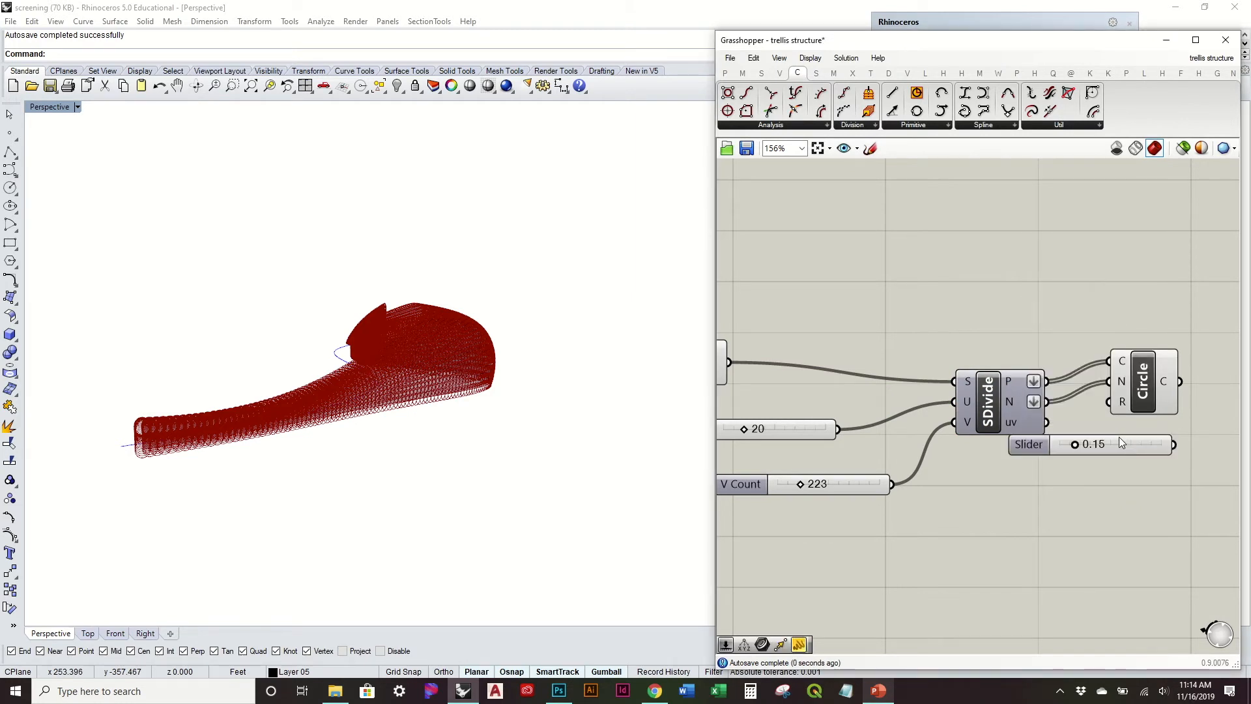
pyautogui.press('Return')
pyautogui.moveTo(1101, 525); pyautogui.dragTo(1111, 402)
# Step: Examine the size and spacing of the circles along the whole lofted surface from several viewing angles
pyautogui.scroll(5, 578, 365)
pyautogui.moveTo(471, 343); pyautogui.dragTo(491, 302, button='right')
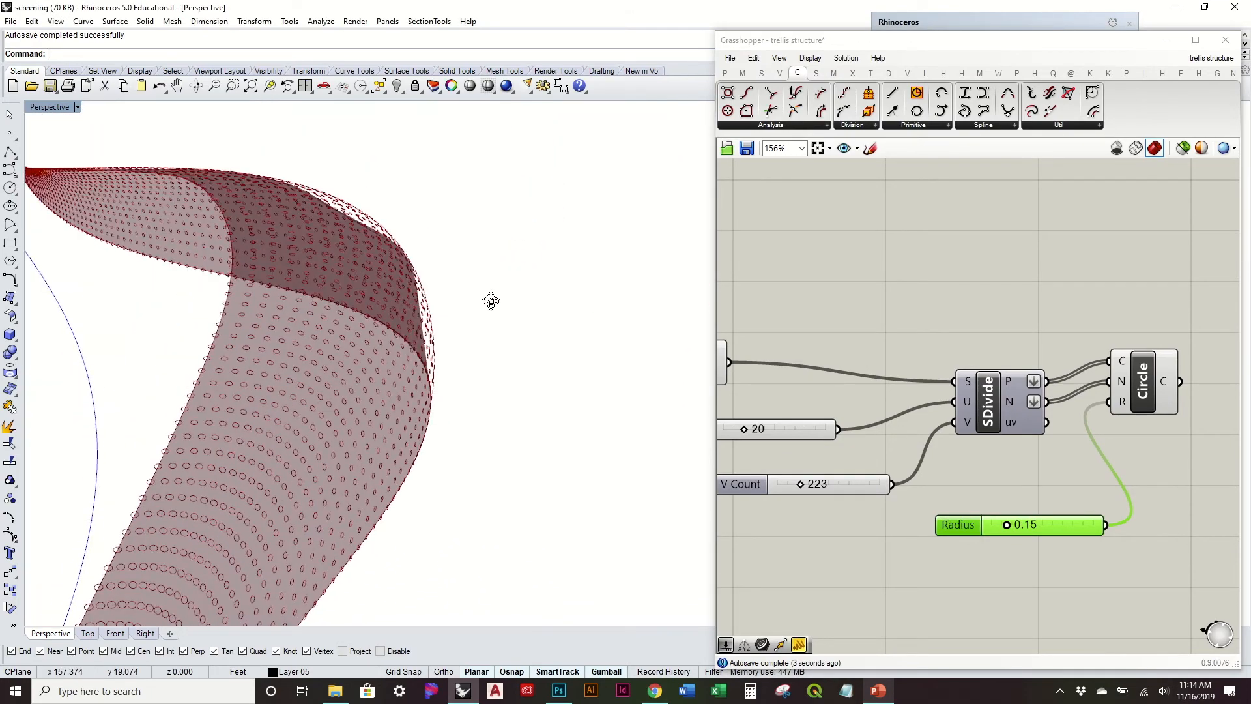
pyautogui.scroll(5, 374, 356)
pyautogui.moveTo(374, 358); pyautogui.dragTo(61, 546, button='right')
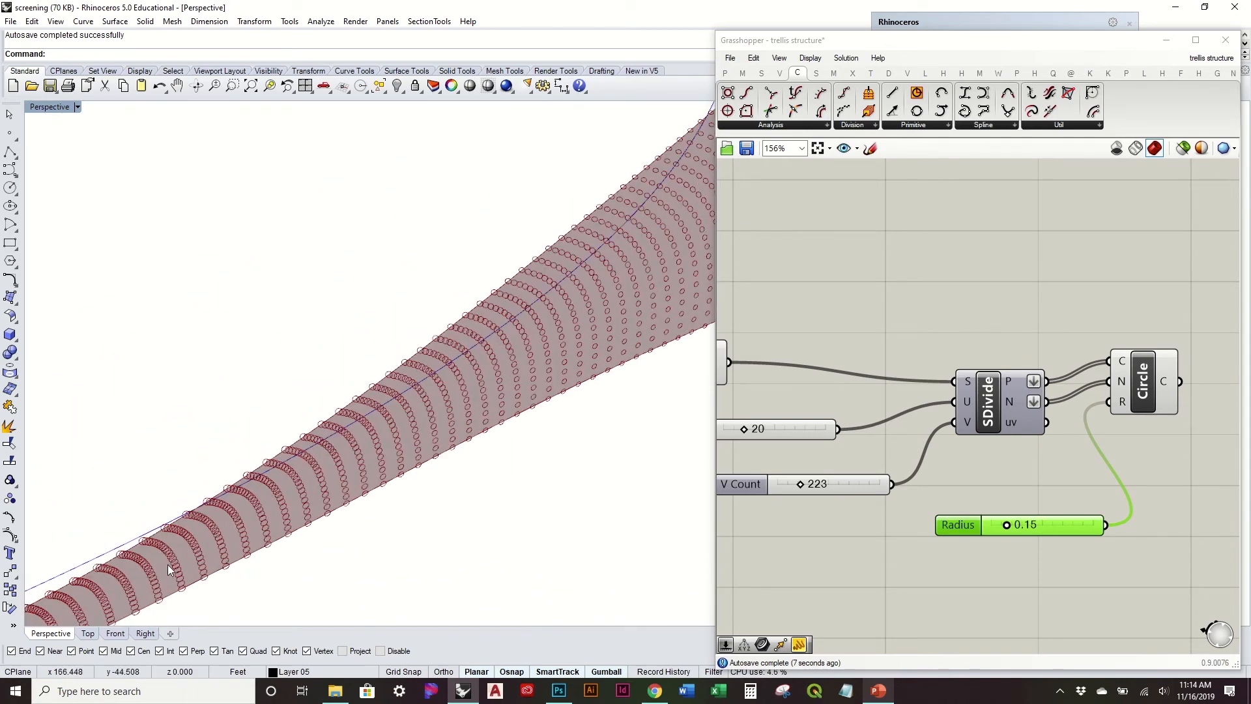
pyautogui.moveTo(170, 559); pyautogui.dragTo(374, 416, button='right')
pyautogui.moveTo(435, 465); pyautogui.dragTo(515, 374, button='right')
pyautogui.moveTo(381, 349); pyautogui.dragTo(427, 364, button='right')
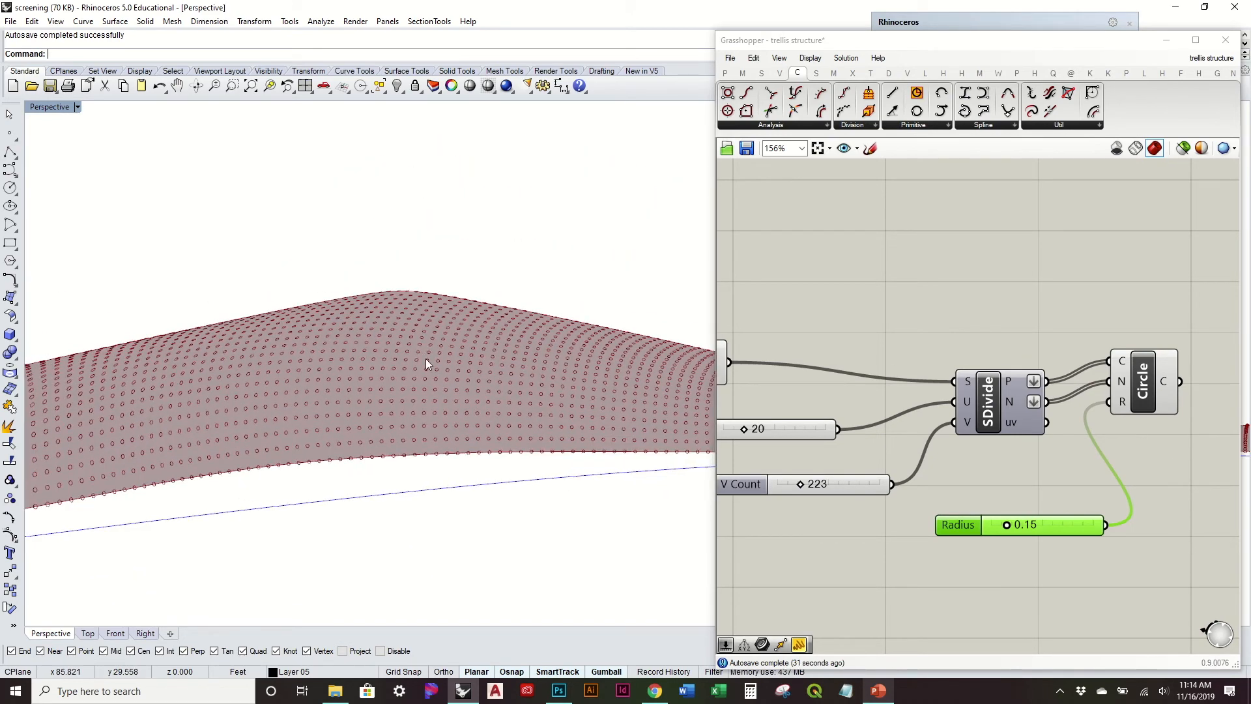
pyautogui.moveTo(279, 454); pyautogui.dragTo(420, 414, button='right')
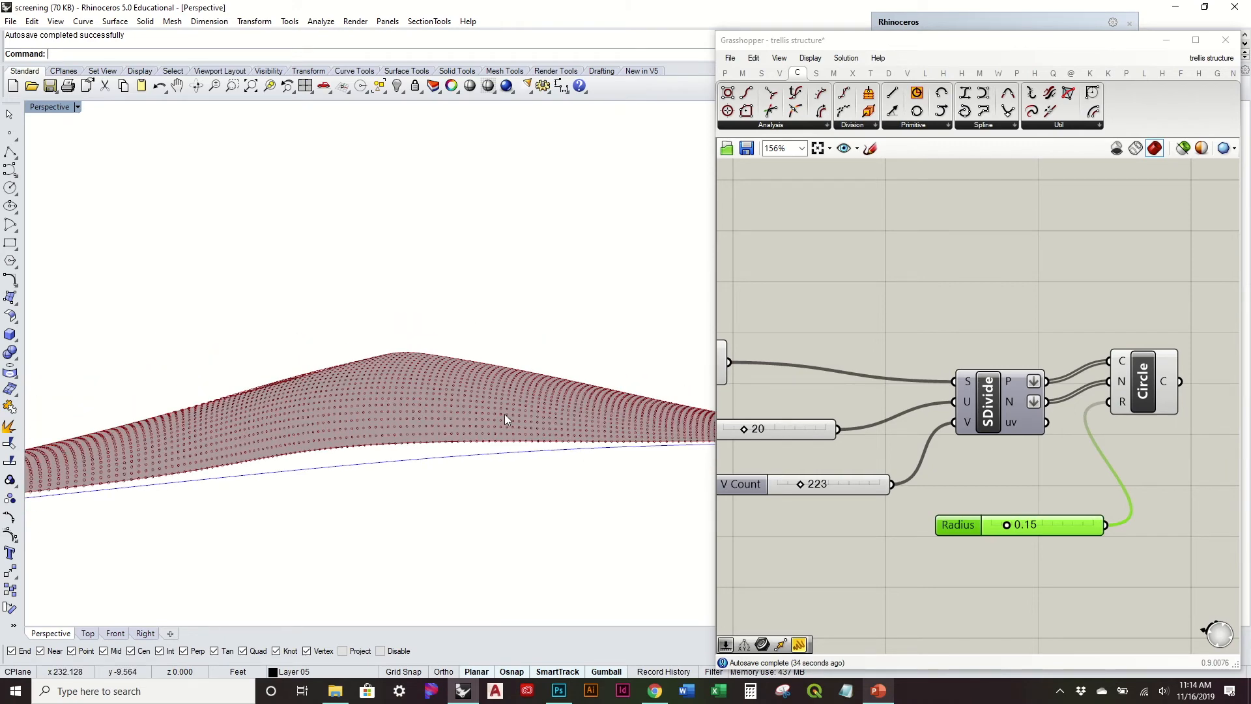
pyautogui.moveTo(504, 413); pyautogui.dragTo(303, 374, button='right')
pyautogui.moveTo(614, 390); pyautogui.dragTo(646, 391, button='right')
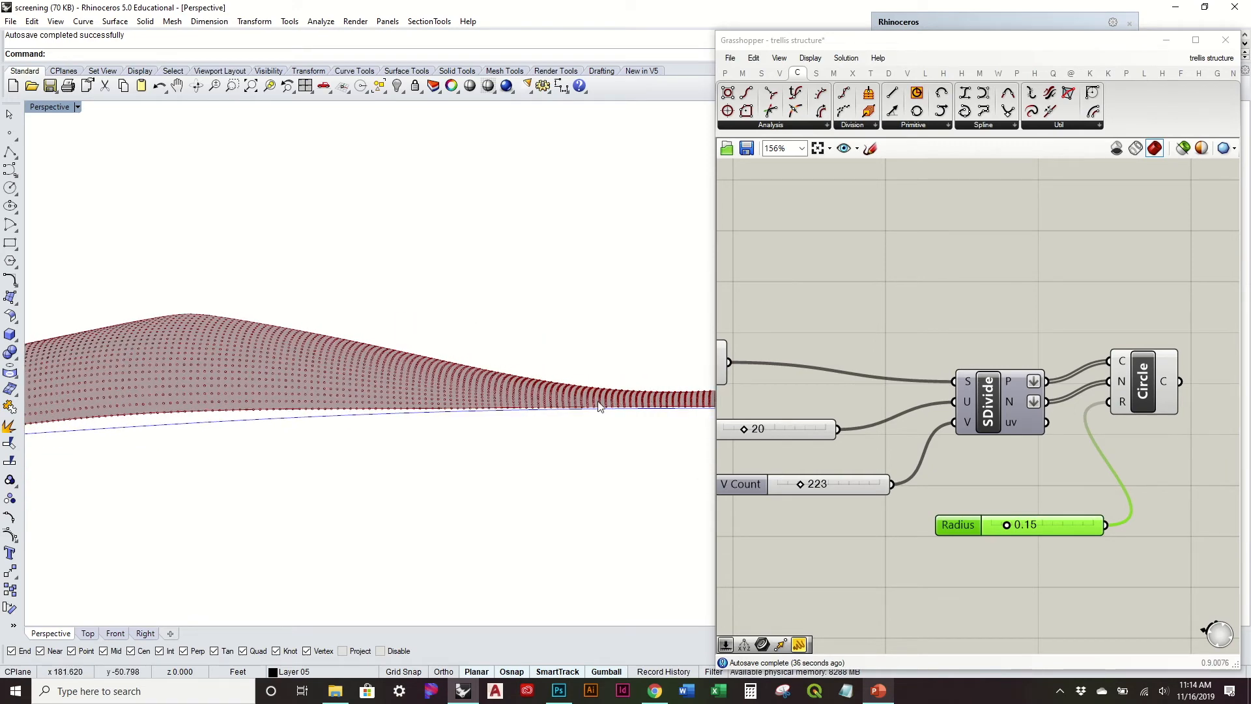
pyautogui.moveTo(174, 353); pyautogui.dragTo(299, 365, button='right')
pyautogui.click(1002, 295)
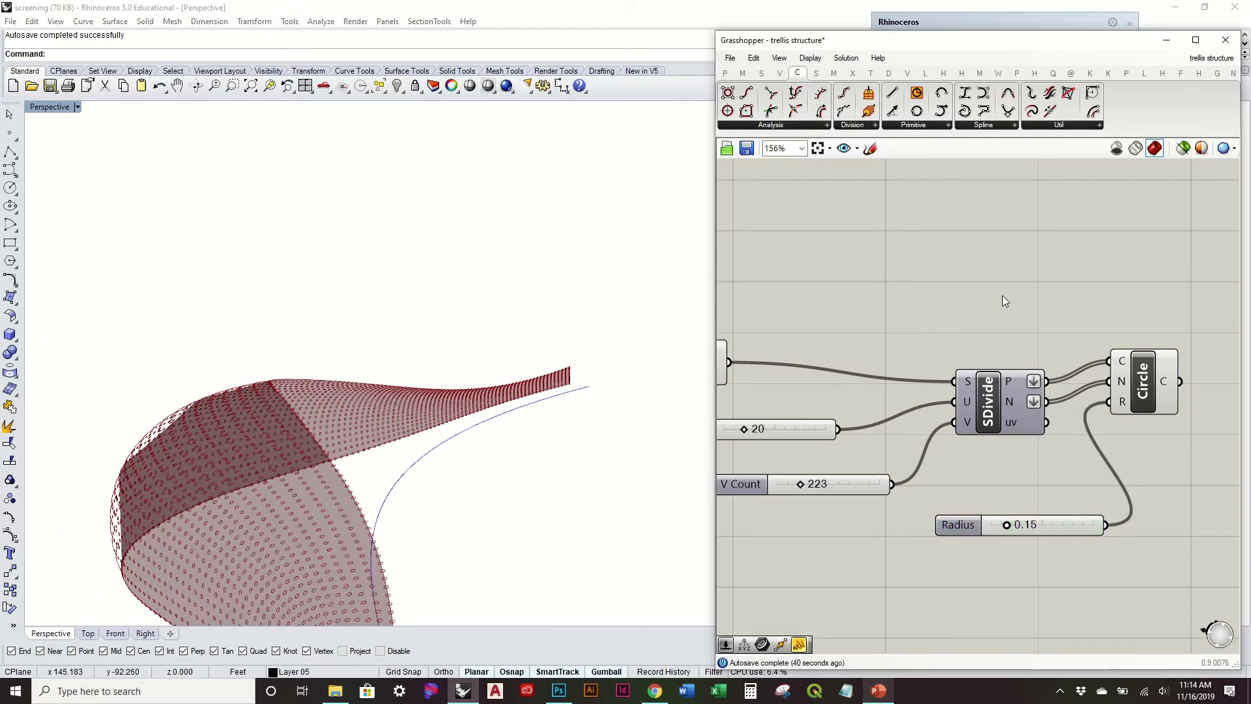
# Step: Move the Circle component and its Radius slider farther away from Divide Surface to make room between them
pyautogui.scroll(-3, 1002, 296)
pyautogui.moveTo(1022, 352); pyautogui.dragTo(919, 333, button='right')
pyautogui.moveTo(932, 342); pyautogui.dragTo(1033, 349)
pyautogui.moveTo(933, 363); pyautogui.dragTo(1082, 363, button='right')
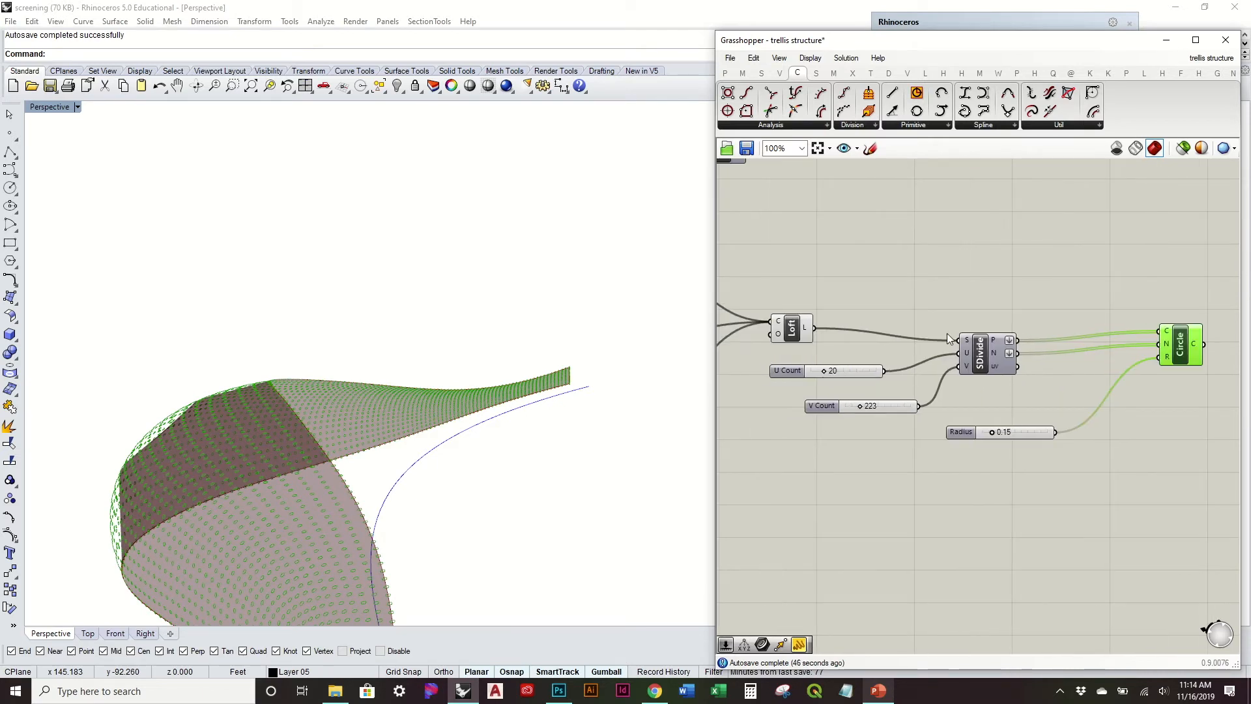
pyautogui.moveTo(995, 350); pyautogui.dragTo(832, 350, button='right')
pyautogui.moveTo(861, 433); pyautogui.dragTo(1011, 436)
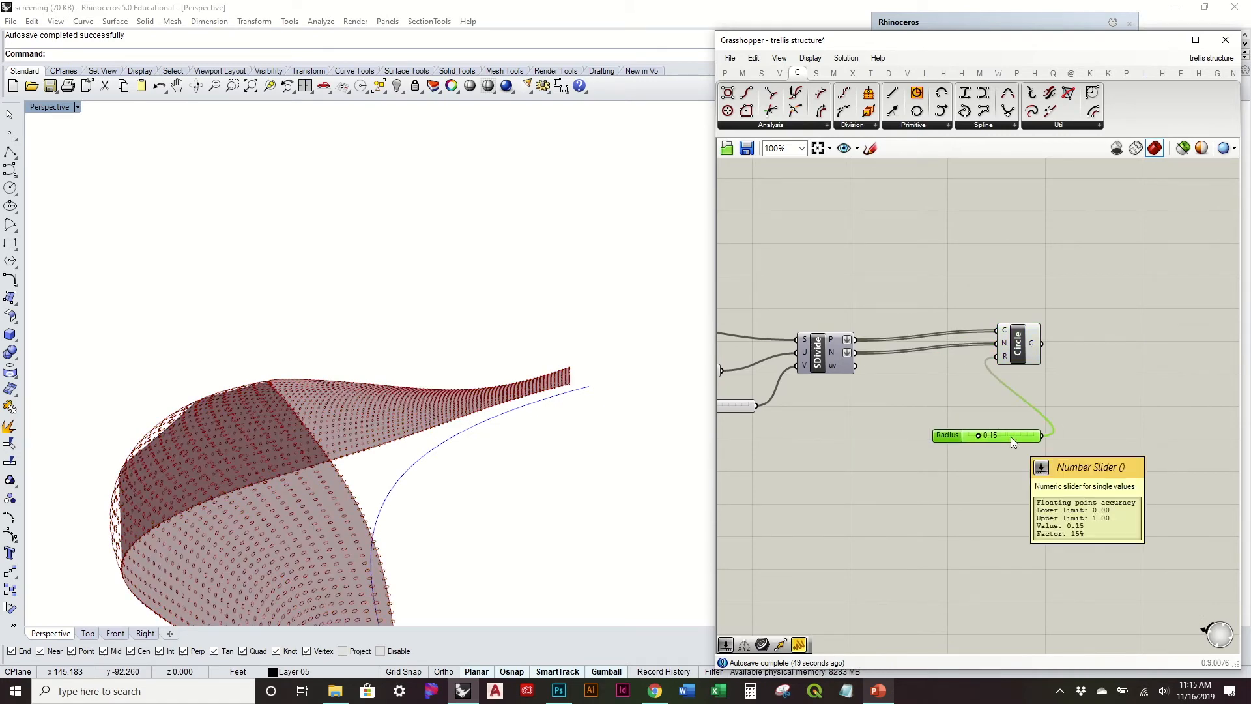
# Step: Try larger circle radii on the surface and set the Radius slider to 0.24
pyautogui.moveTo(612, 436); pyautogui.dragTo(364, 427, button='right')
pyautogui.moveTo(979, 437); pyautogui.dragTo(992, 438)
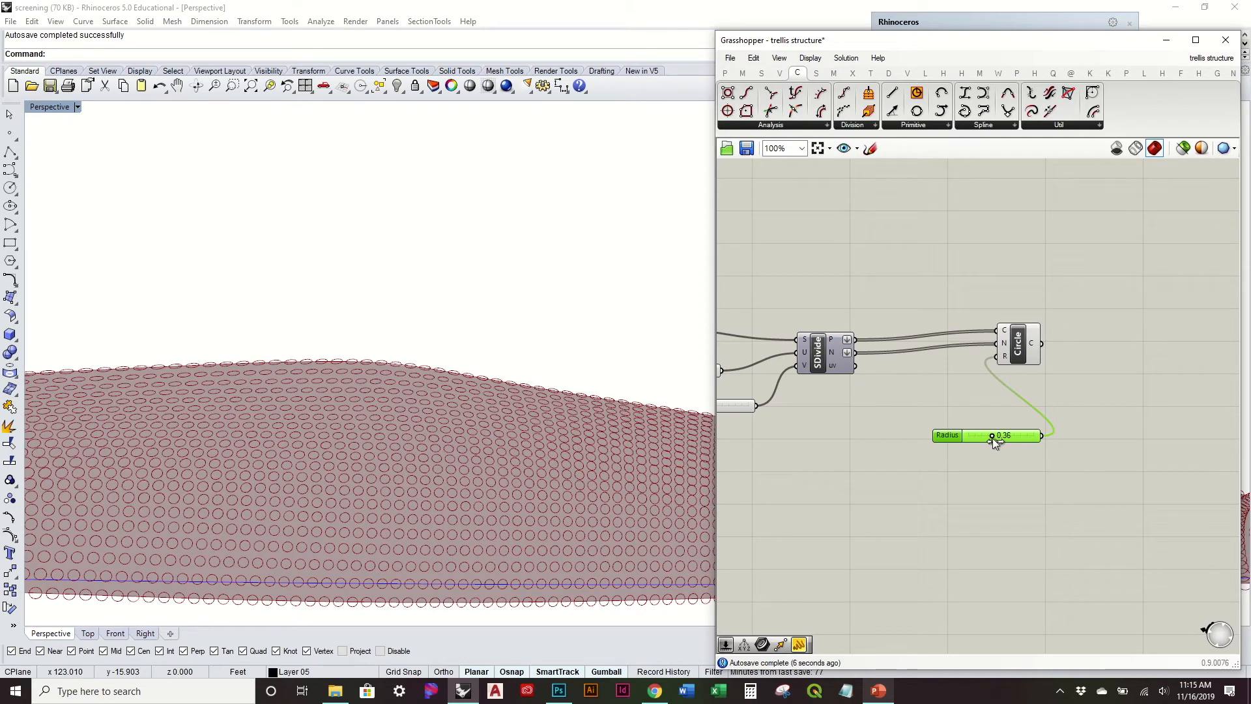
pyautogui.moveTo(992, 441); pyautogui.dragTo(991, 449)
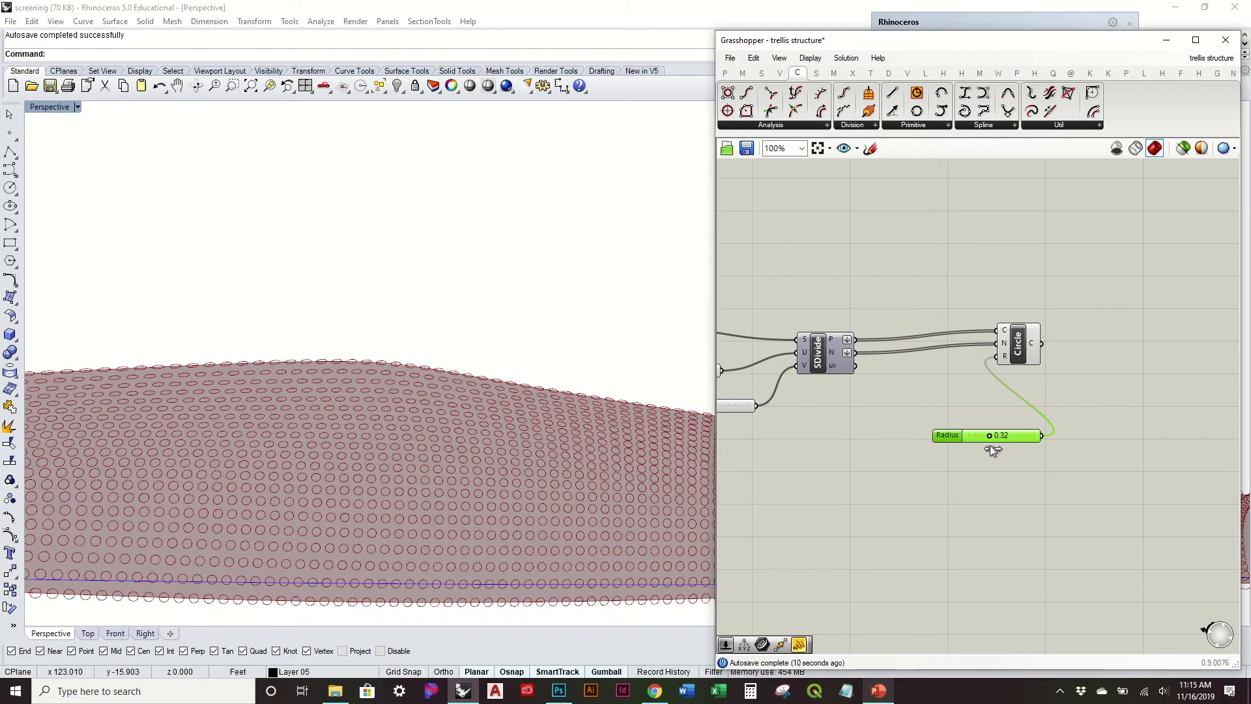
pyautogui.moveTo(989, 445); pyautogui.dragTo(984, 446)
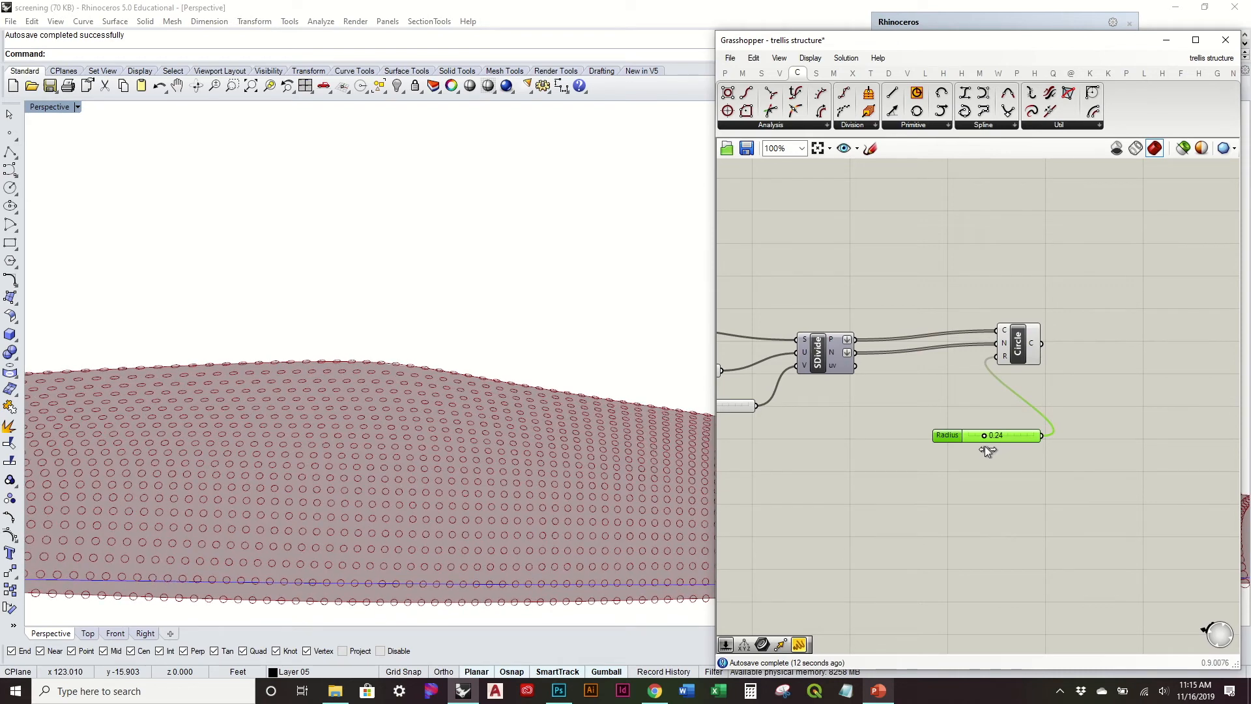
pyautogui.click(922, 401)
# Step: Add a Deconstruct point component below Divide Surface and connect the flattened P output to its P input
pyautogui.moveTo(901, 369); pyautogui.dragTo(955, 327, button='right')
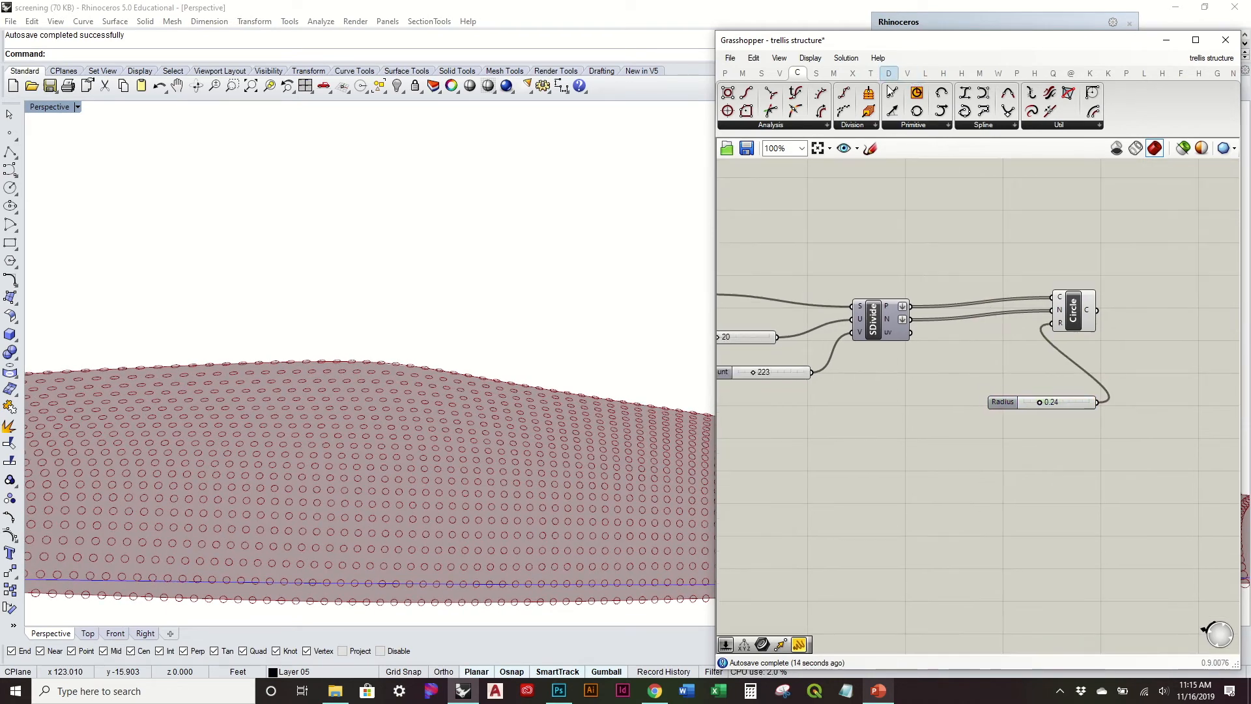
pyautogui.click(776, 74)
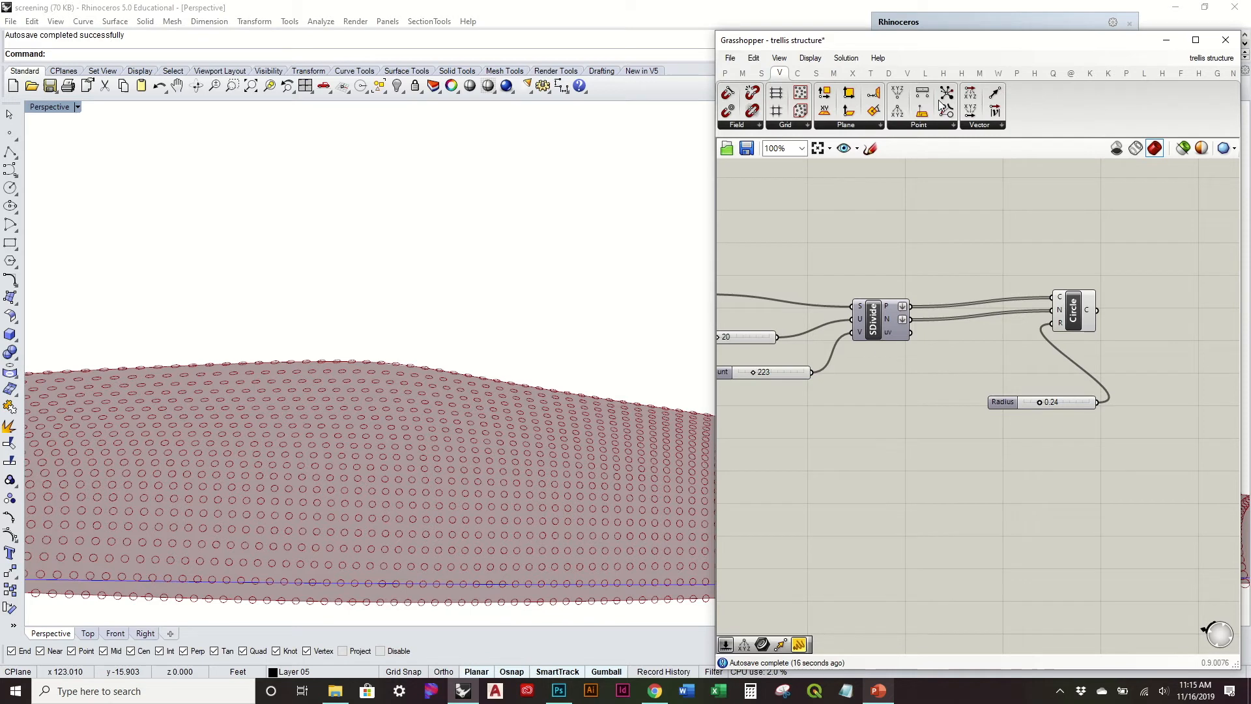
pyautogui.moveTo(897, 111); pyautogui.dragTo(938, 427)
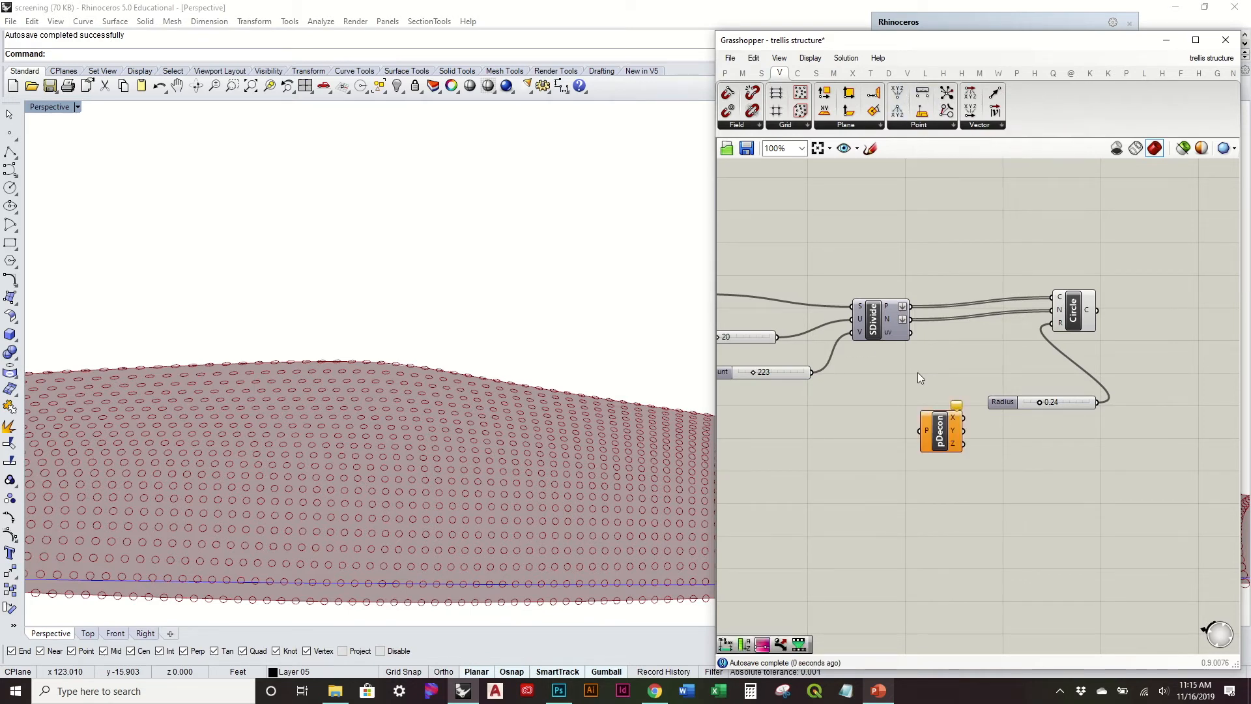
pyautogui.moveTo(913, 307); pyautogui.dragTo(924, 428)
pyautogui.moveTo(410, 410); pyautogui.dragTo(455, 421, button='right')
pyautogui.scroll(-2, 453, 415)
# Step: Add a Remap Numbers component fed at V by the deconstructed Z values, and move Circle with its Radius slider farther away
pyautogui.moveTo(1057, 435); pyautogui.dragTo(894, 448, button='right')
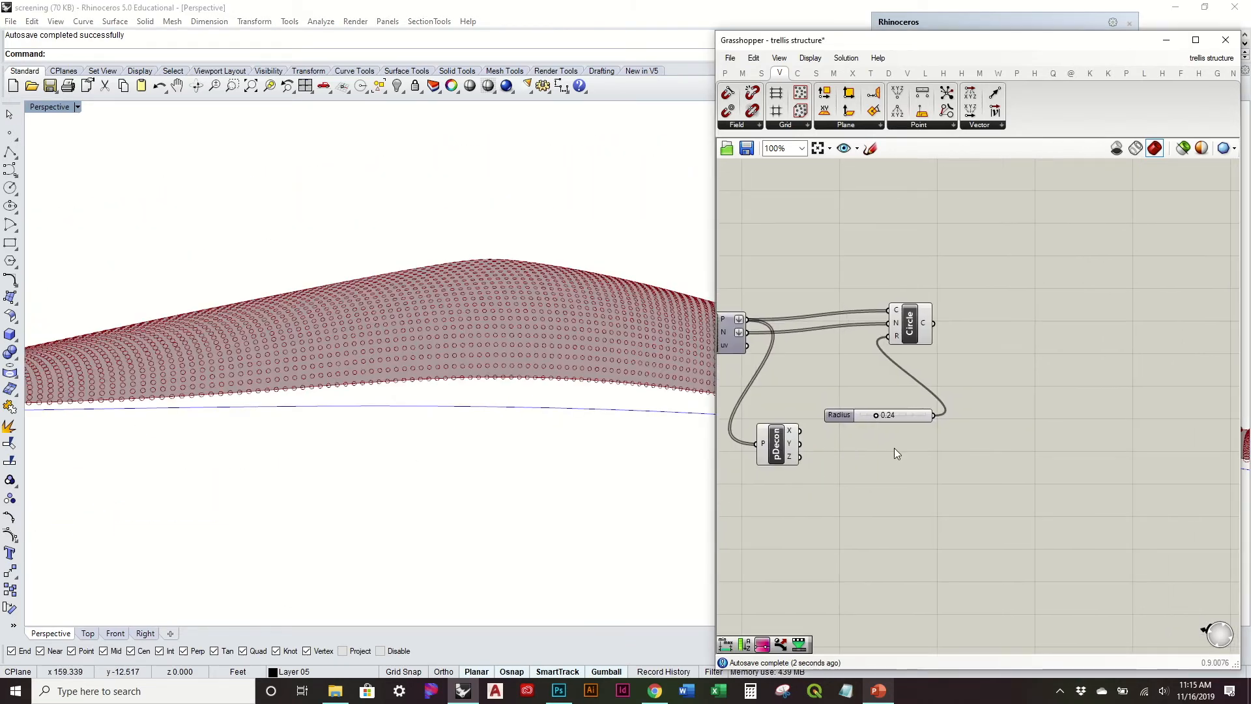
pyautogui.click(744, 73)
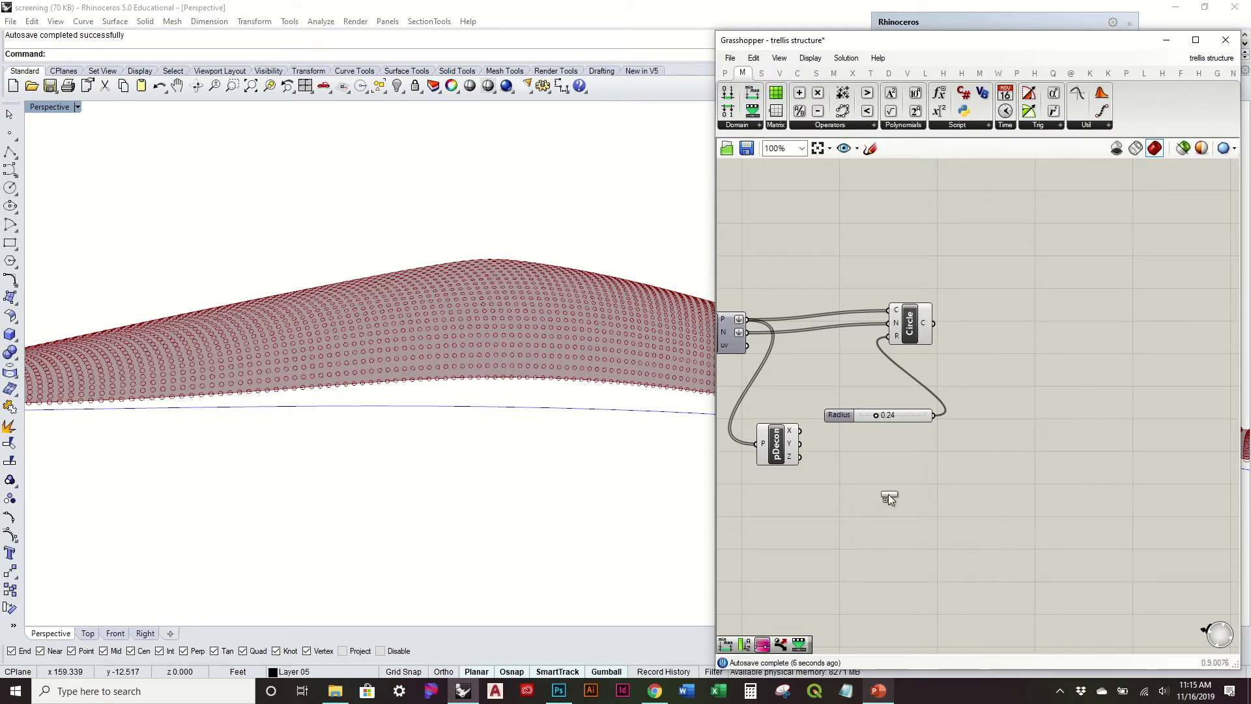
pyautogui.moveTo(889, 493); pyautogui.dragTo(889, 494)
pyautogui.moveTo(800, 457); pyautogui.dragTo(886, 468)
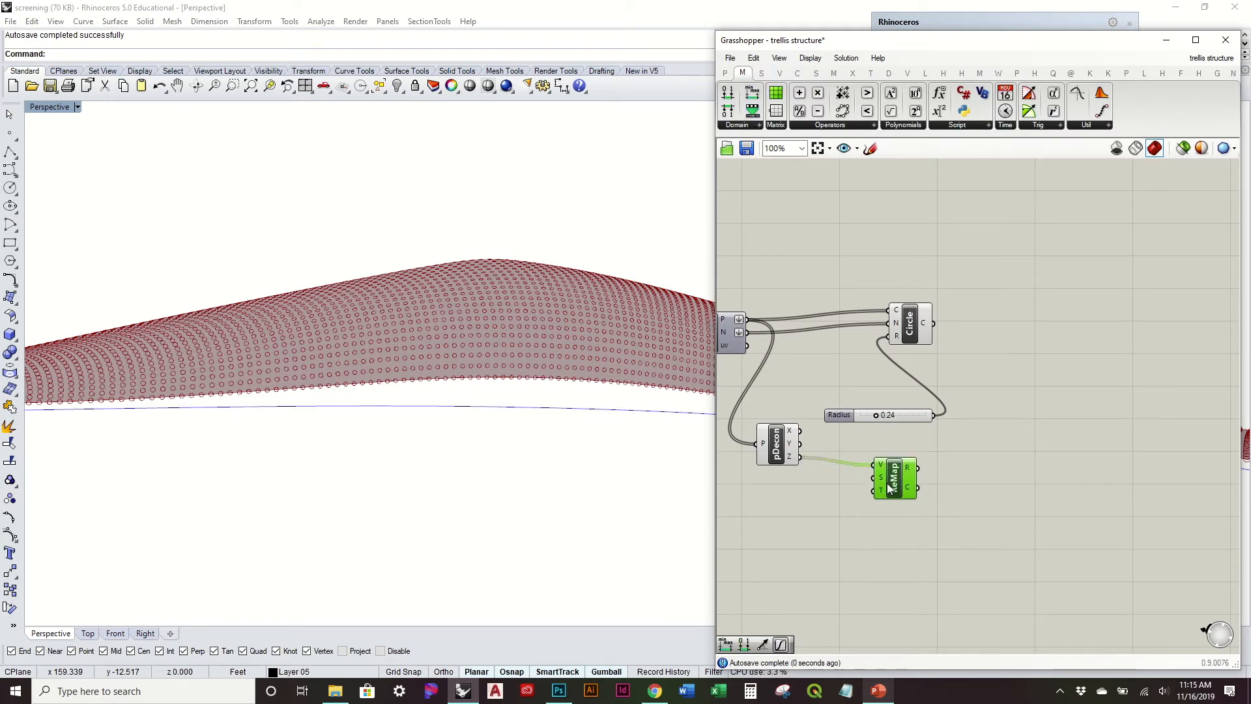
pyautogui.moveTo(966, 444); pyautogui.dragTo(1085, 327)
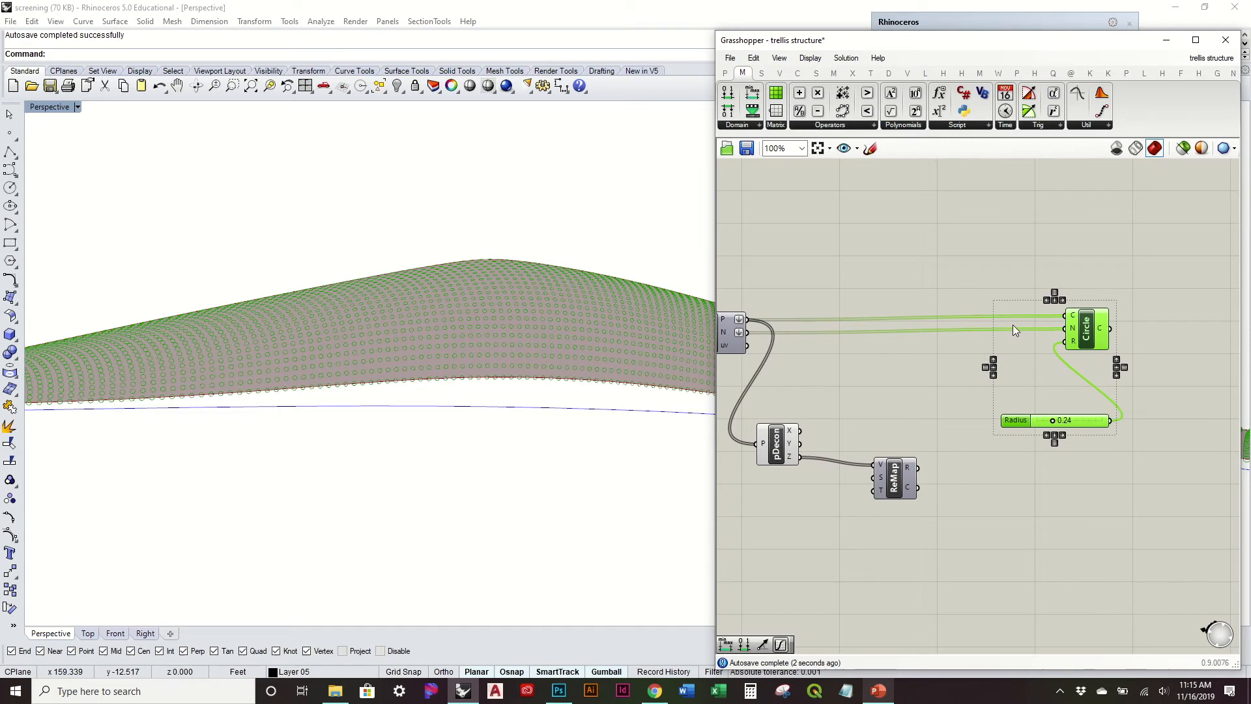
pyautogui.click(977, 280)
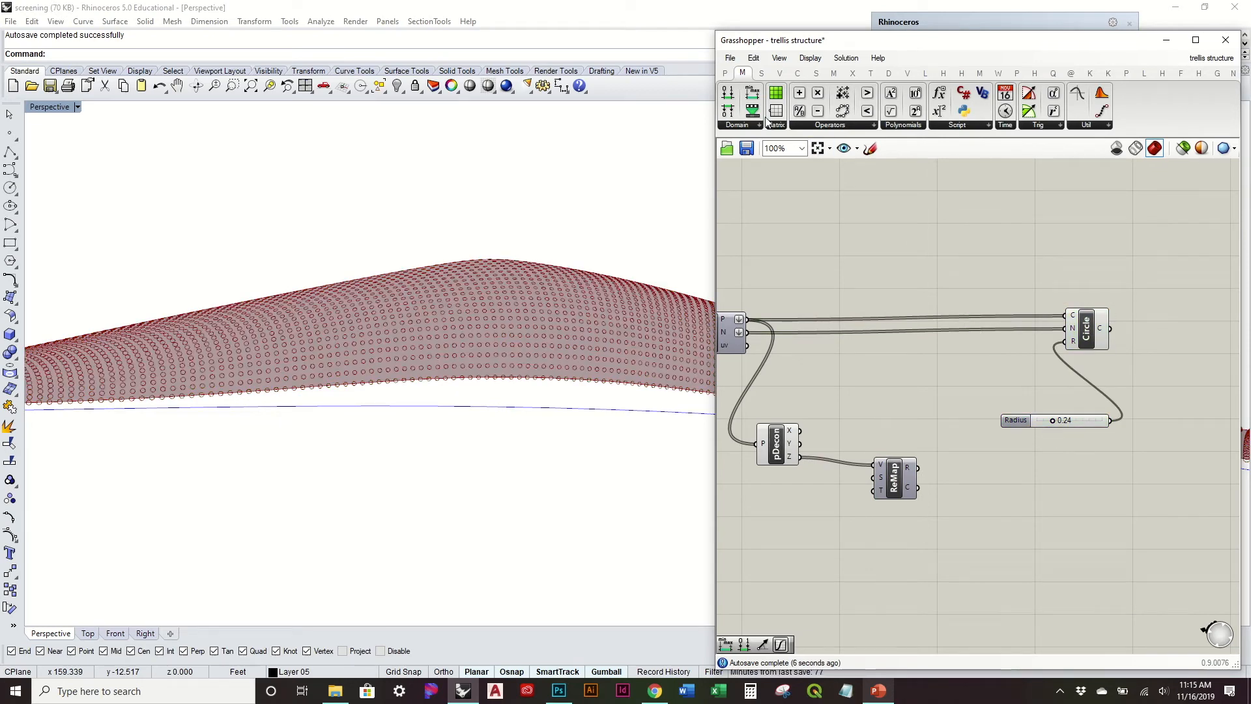
# Step: Add a Bounds component, feed it the deconstructed Z values, and connect its domain to the S input of Remap Numbers
pyautogui.moveTo(753, 92); pyautogui.dragTo(824, 521)
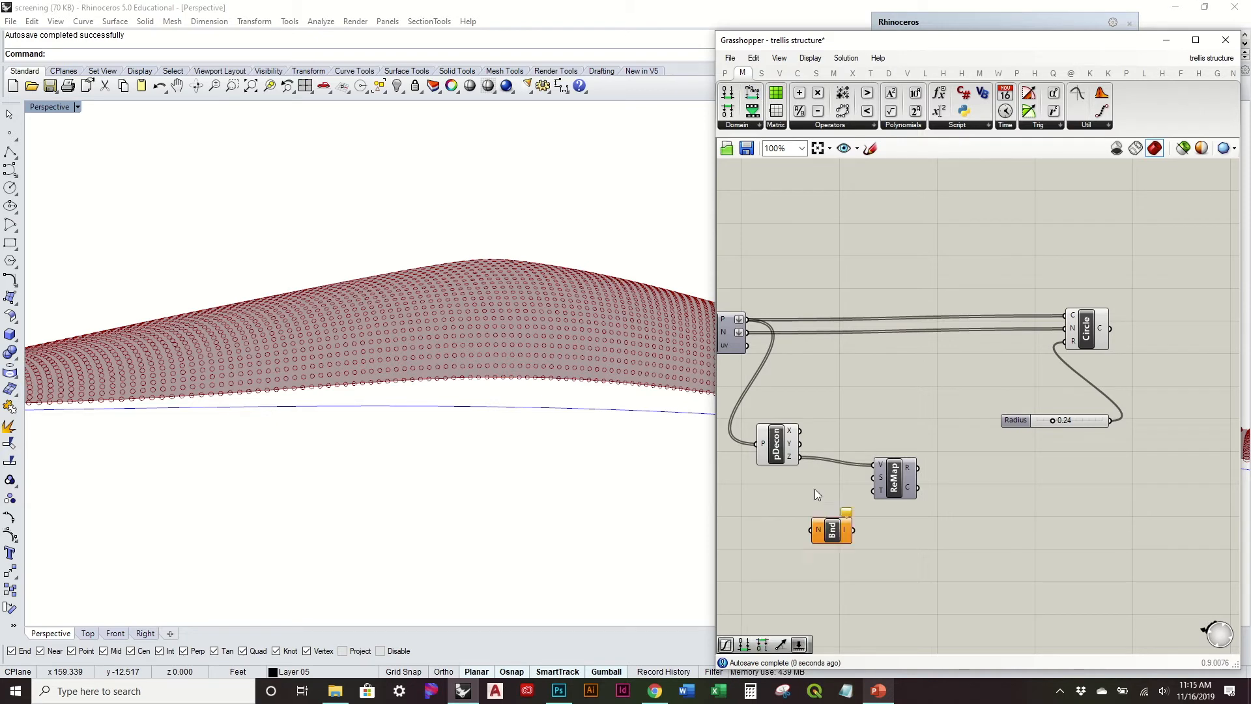
pyautogui.moveTo(799, 457); pyautogui.dragTo(874, 478)
pyautogui.moveTo(834, 531); pyautogui.dragTo(833, 503)
pyautogui.moveTo(892, 490); pyautogui.dragTo(845, 471, button='right')
pyautogui.moveTo(844, 472); pyautogui.dragTo(869, 473)
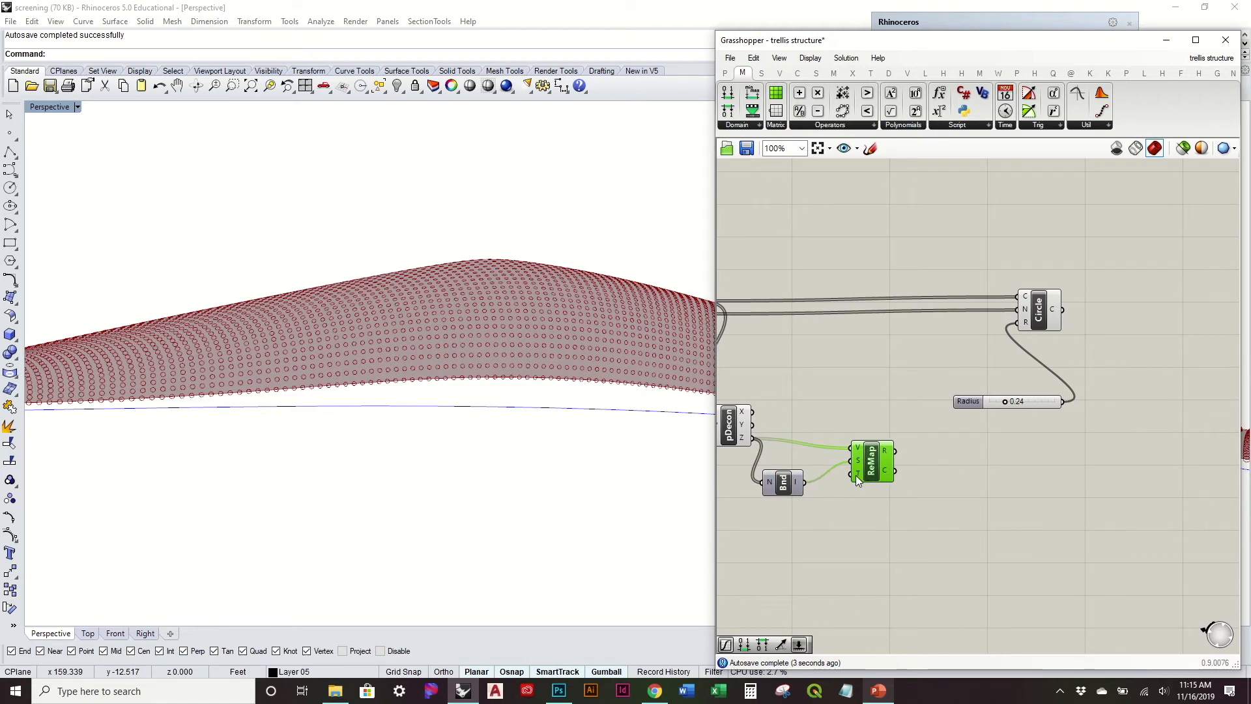
# Step: Add a Graph Mapper beside the Remap Numbers component
pyautogui.click(728, 73)
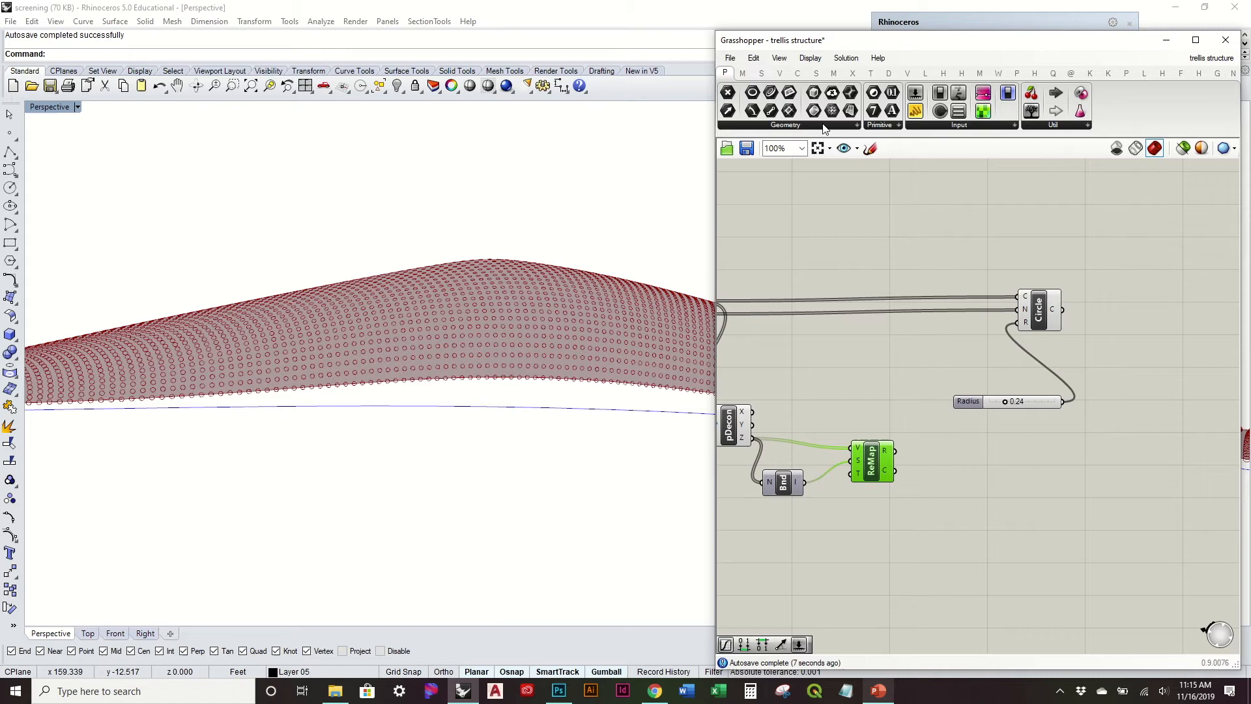
pyautogui.click(940, 125)
pyautogui.click(963, 282)
pyautogui.click(970, 494)
pyautogui.moveTo(969, 495); pyautogui.dragTo(942, 449, button='right')
# Step: Set the Graph Mapper's graph type to Gaussian, keeping the bell curve's peak near the middle of the graph
pyautogui.moveTo(550, 366); pyautogui.dragTo(502, 361, button='right')
pyautogui.click(964, 444)
pyautogui.rightClick(955, 439)
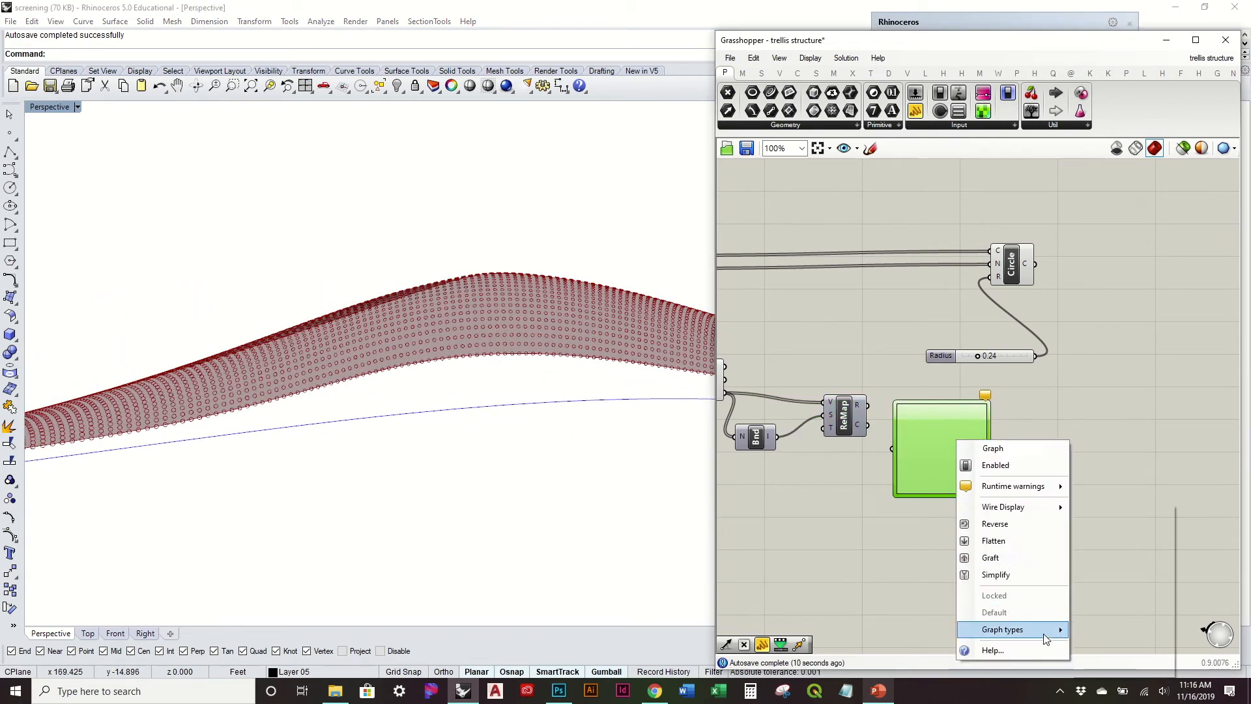
pyautogui.moveTo(1047, 638)
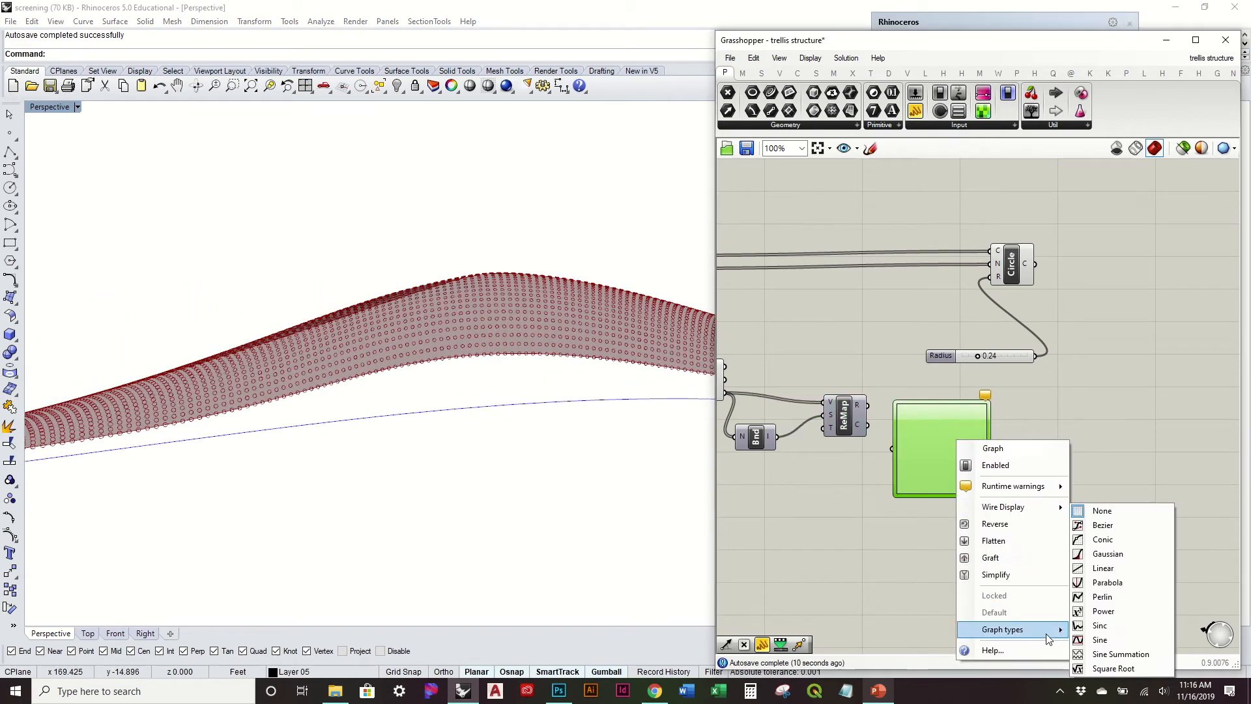
pyautogui.click(1108, 558)
pyautogui.scroll(3, 984, 430)
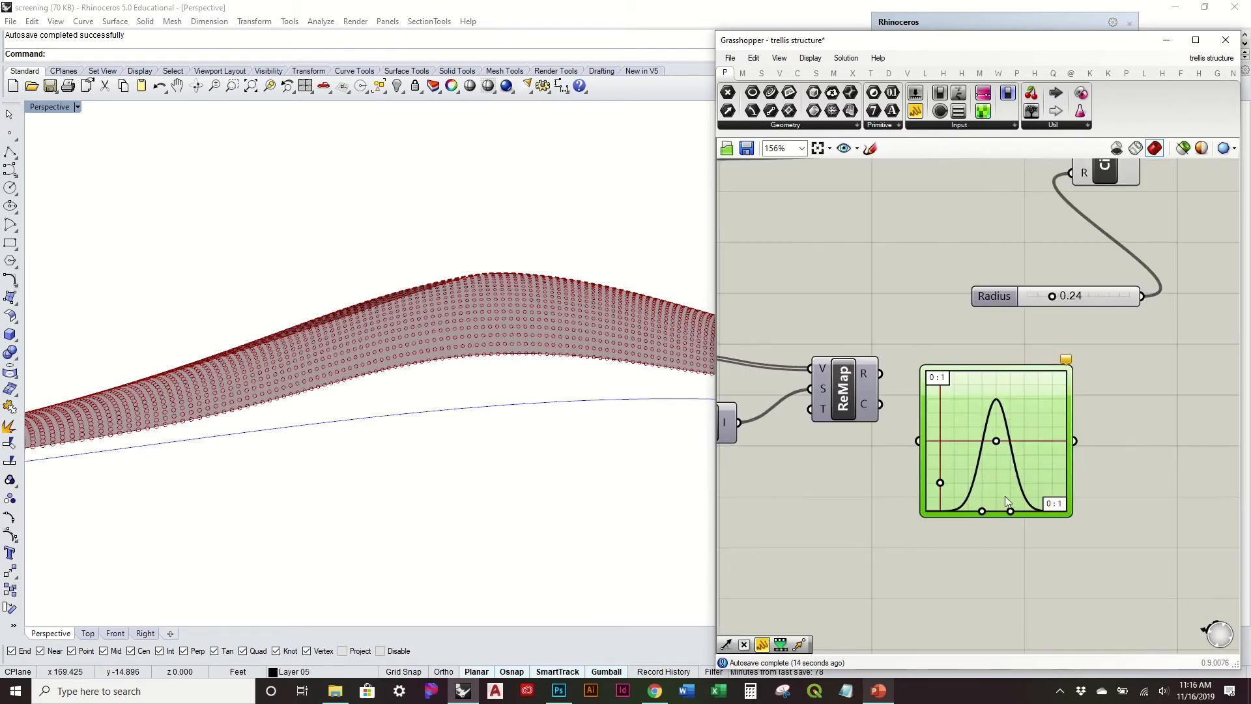
pyautogui.moveTo(993, 443)
pyautogui.mouseDown()
pyautogui.moveTo(980, 443)
pyautogui.moveTo(1021, 443)
pyautogui.moveTo(997, 445)
pyautogui.mouseUp()
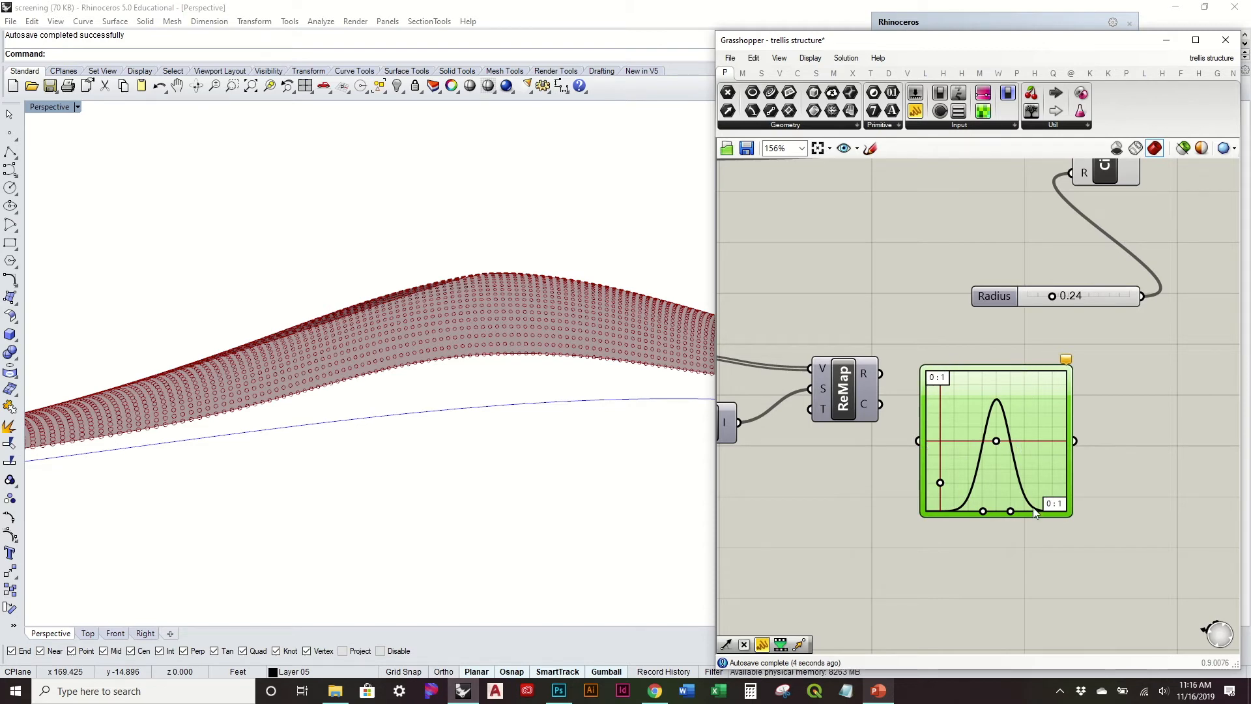
# Step: Open the Graph Editor for the Gaussian graph and enter 3.5 as the upper Y limit, Y[1]
pyautogui.moveTo(1040, 461); pyautogui.dragTo(987, 463, button='right')
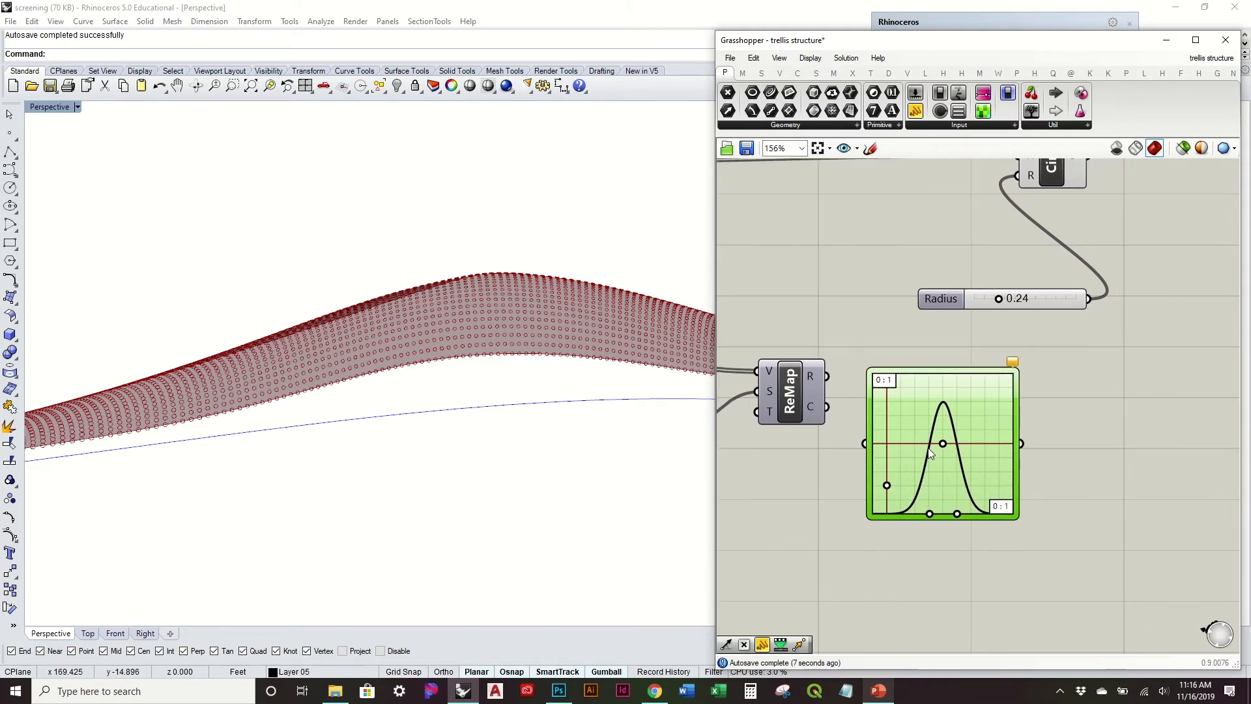
pyautogui.moveTo(894, 413); pyautogui.dragTo(927, 448, button='right')
pyautogui.doubleClick(940, 454)
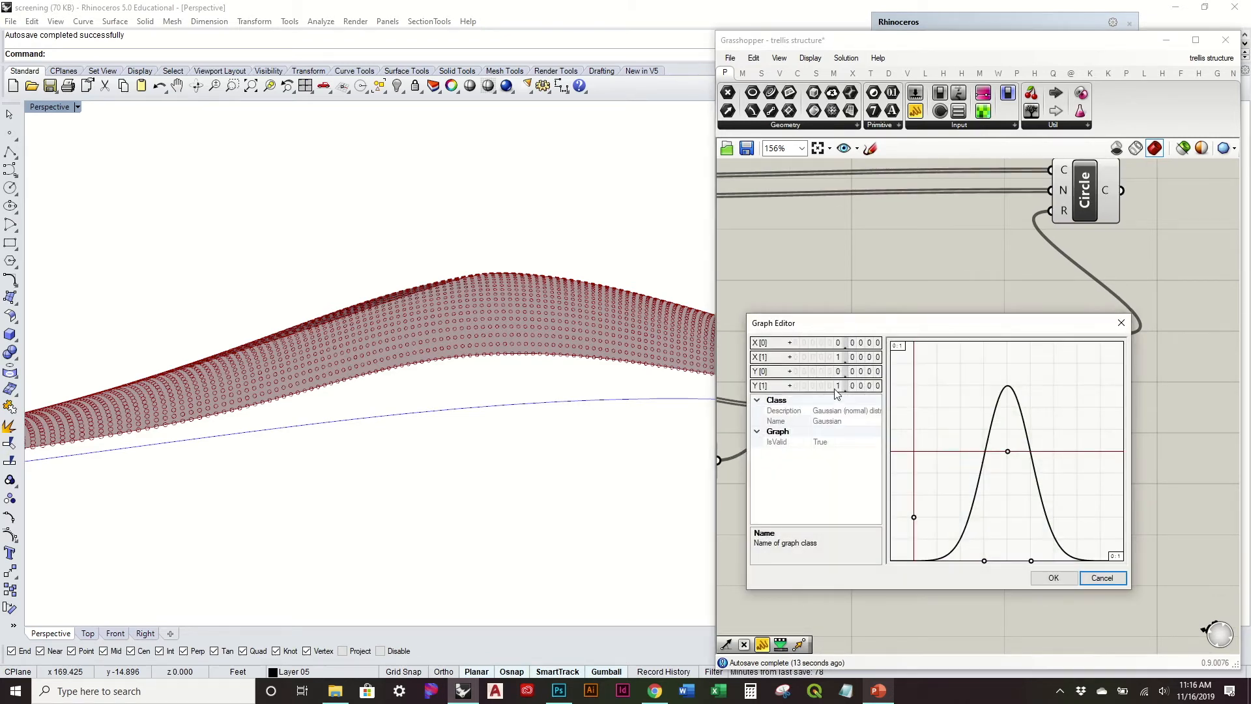
pyautogui.doubleClick(836, 387)
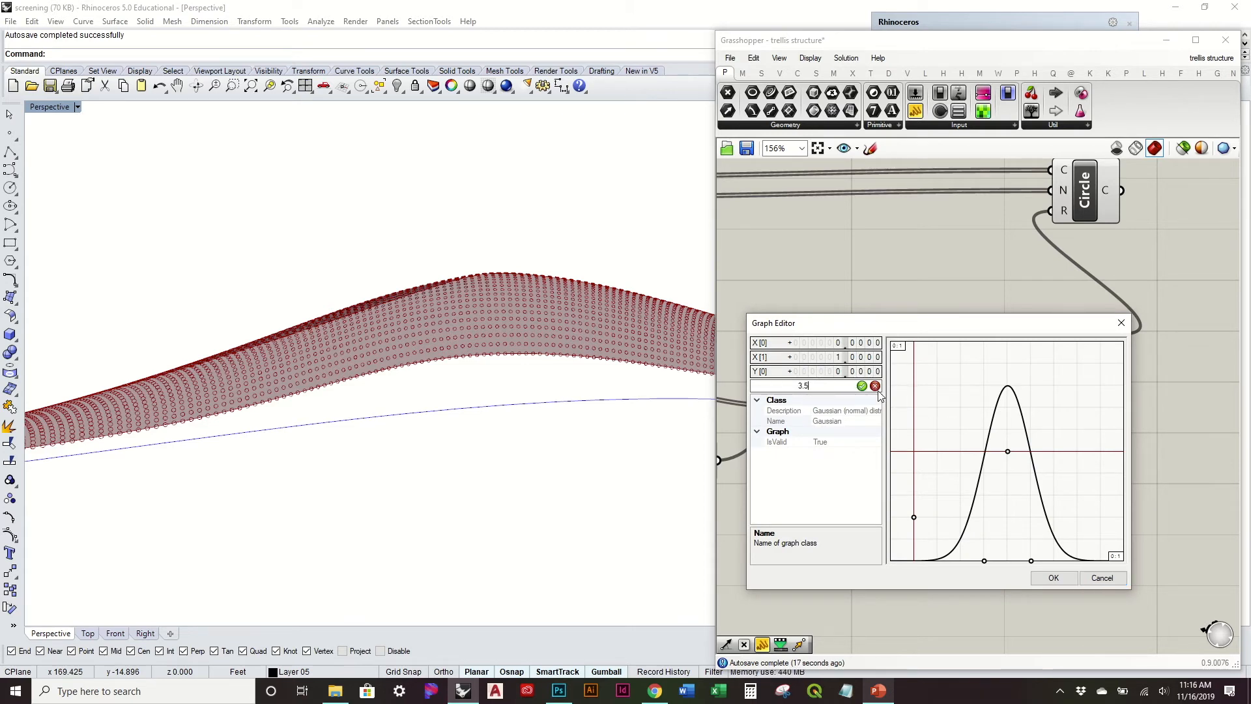
pyautogui.doubleClick(840, 389)
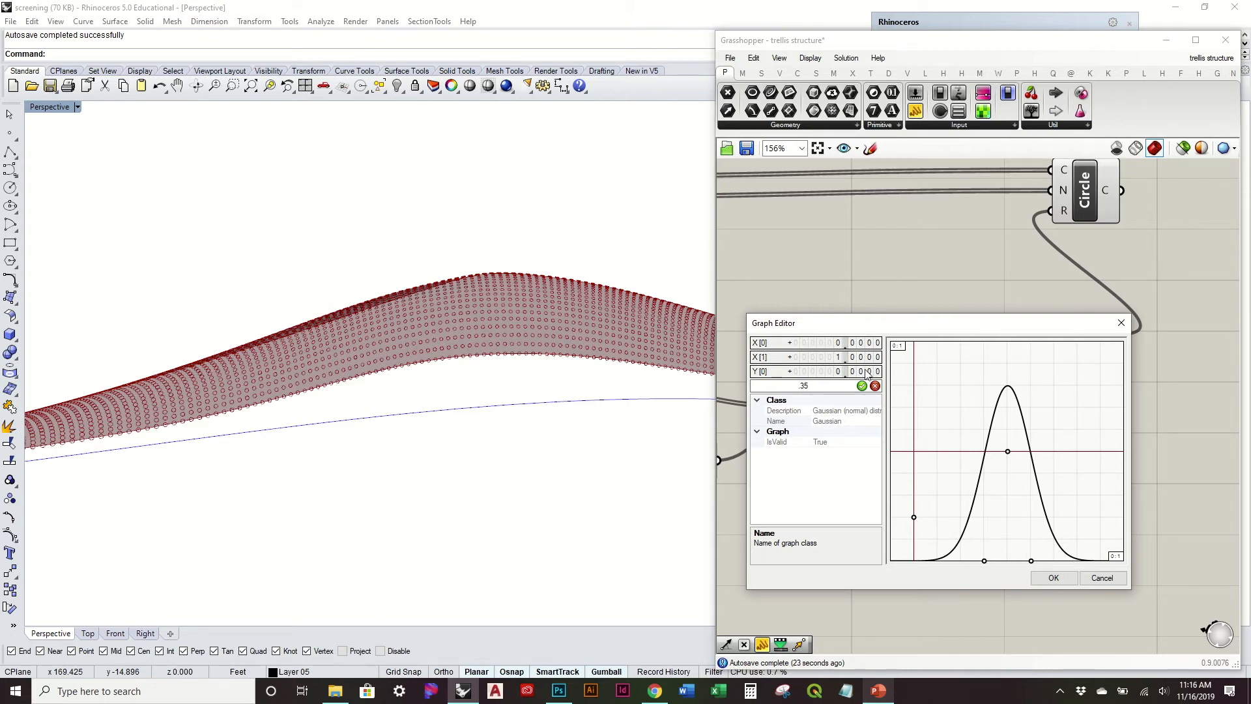
# Step: Set the Gaussian graph's upper Y limit, Y[1], to 0.35 and accept the Graph Editor settings
pyautogui.press('Return')
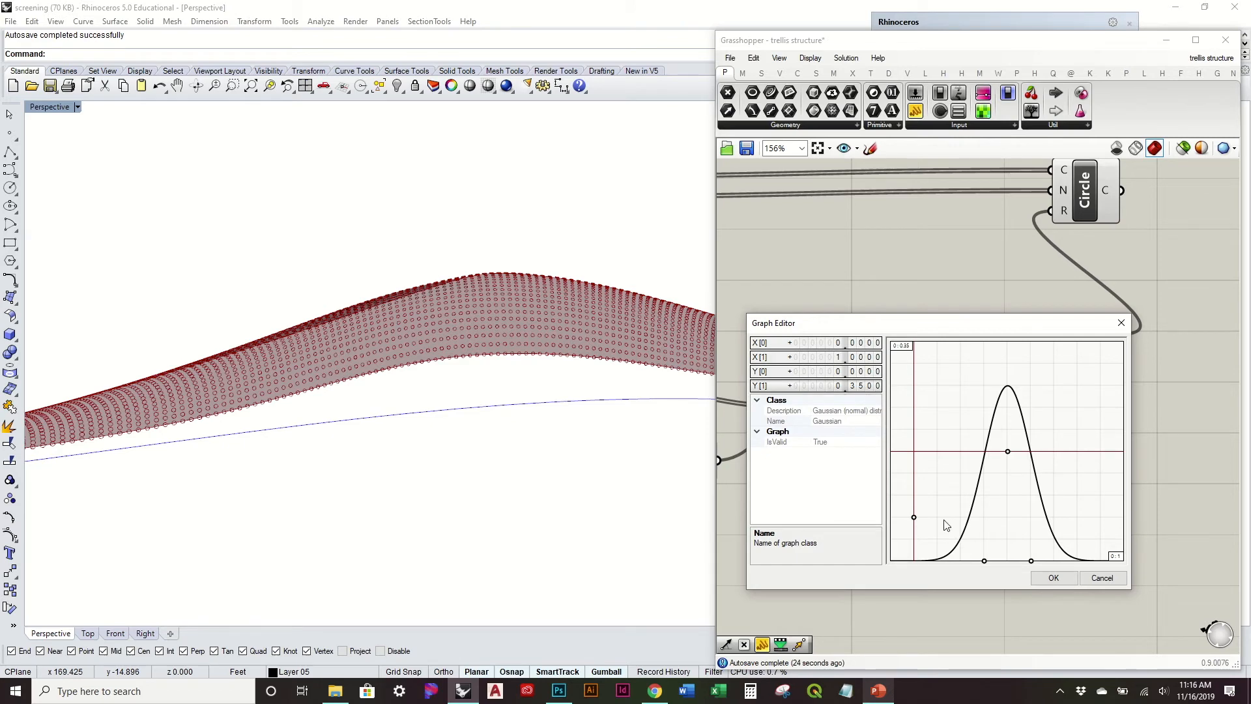
pyautogui.click(1046, 583)
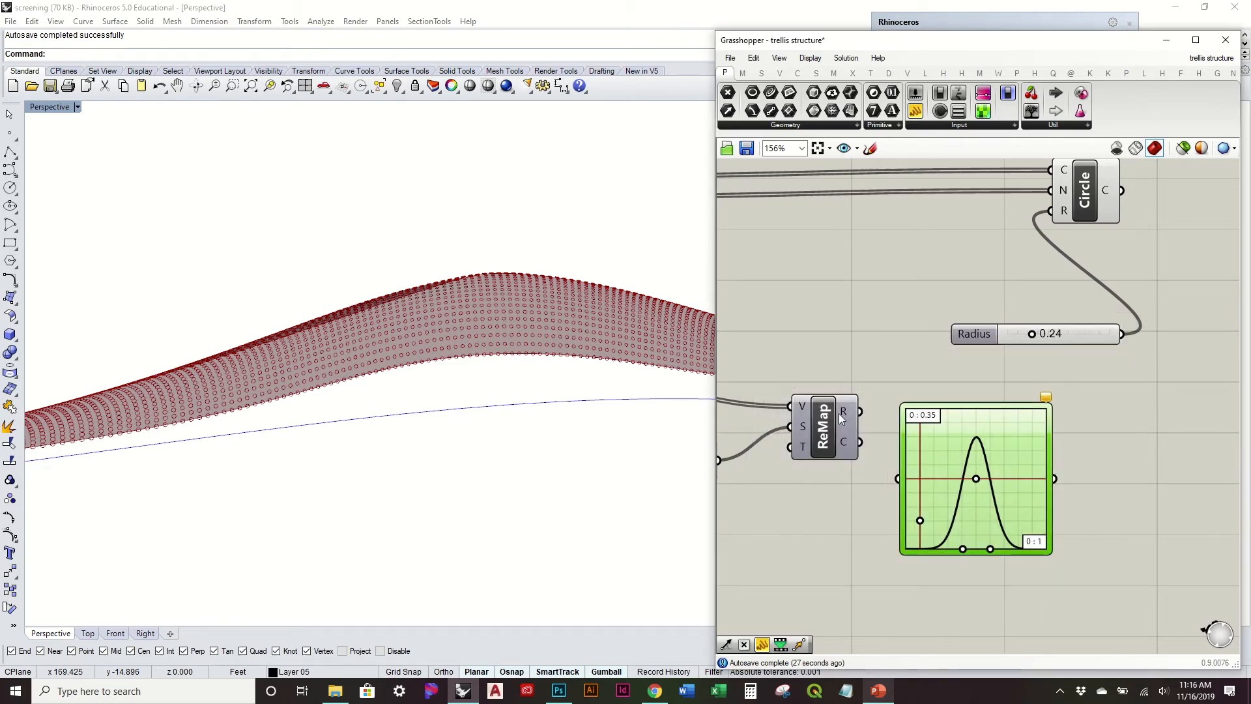
# Step: Wire Remap Numbers' R output through the Graph Mapper into the Circle's R input, and delete the unused Radius slider
pyautogui.moveTo(901, 477); pyautogui.dragTo(902, 479)
pyautogui.moveTo(928, 477); pyautogui.dragTo(840, 532, button='right')
pyautogui.moveTo(871, 520); pyautogui.dragTo(869, 442)
pyautogui.moveTo(964, 455); pyautogui.dragTo(962, 267)
pyautogui.click(1014, 393)
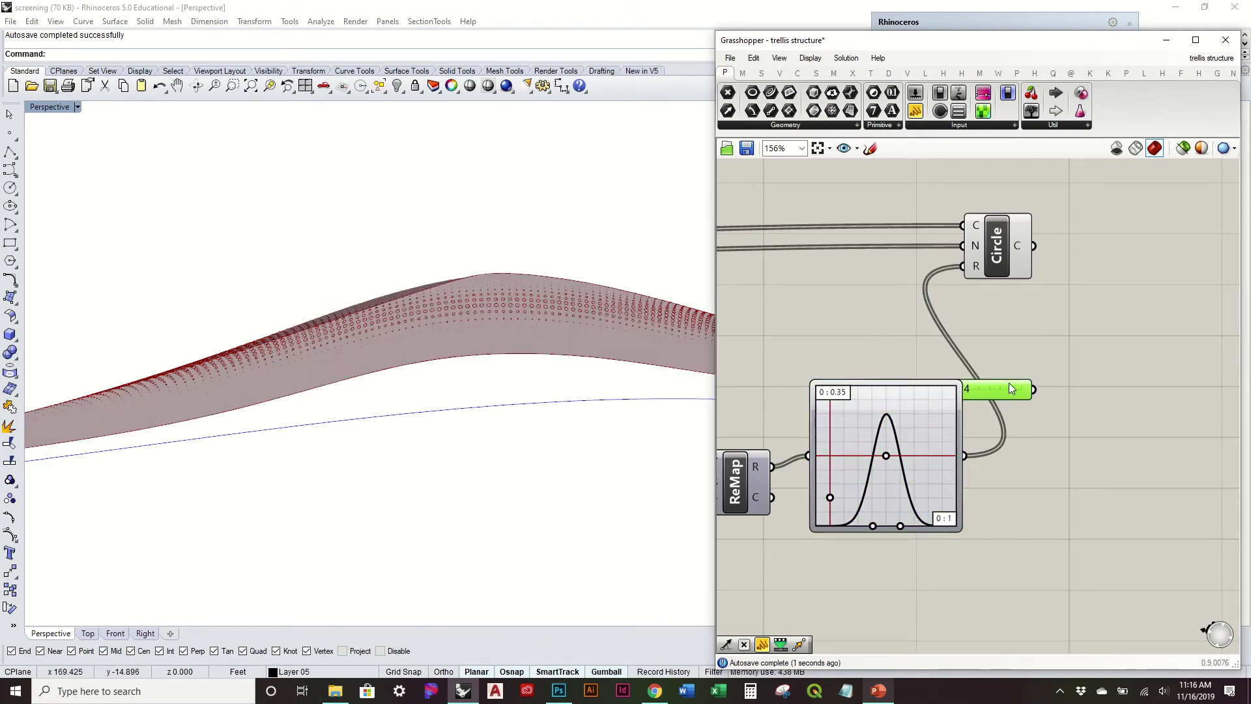
pyautogui.press('Delete')
# Step: Widen the Gaussian bell curve and raise its peak above the graph's mid-line while checking the circles on the surface
pyautogui.moveTo(505, 419); pyautogui.dragTo(819, 457, button='right')
pyautogui.scroll(4, 567, 432)
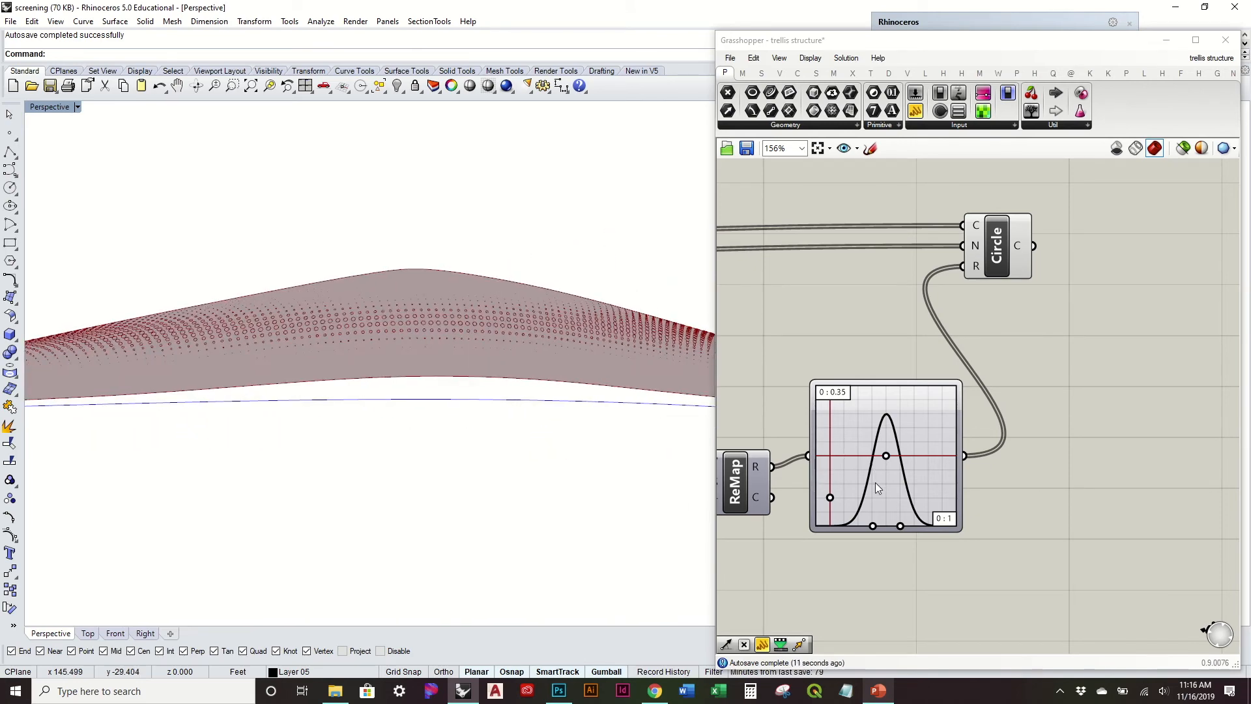
pyautogui.moveTo(900, 526); pyautogui.dragTo(909, 525)
pyautogui.moveTo(520, 421); pyautogui.dragTo(585, 391, button='right')
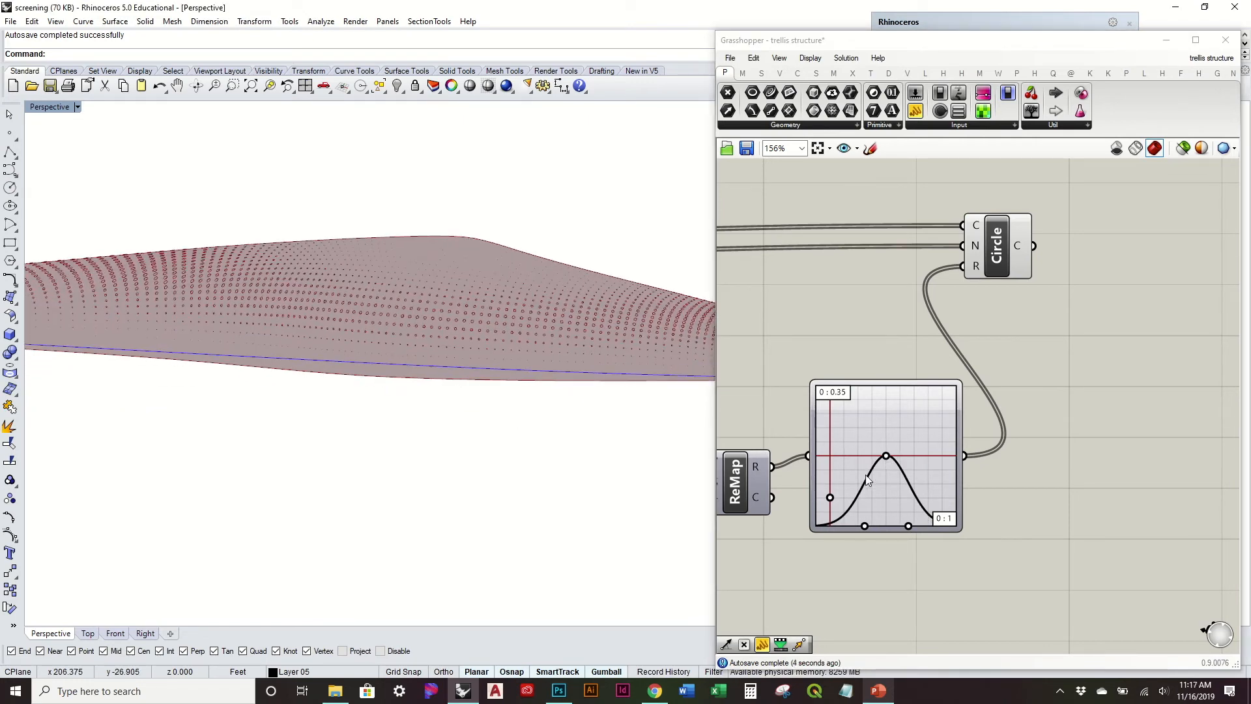
pyautogui.moveTo(835, 495); pyautogui.dragTo(834, 486)
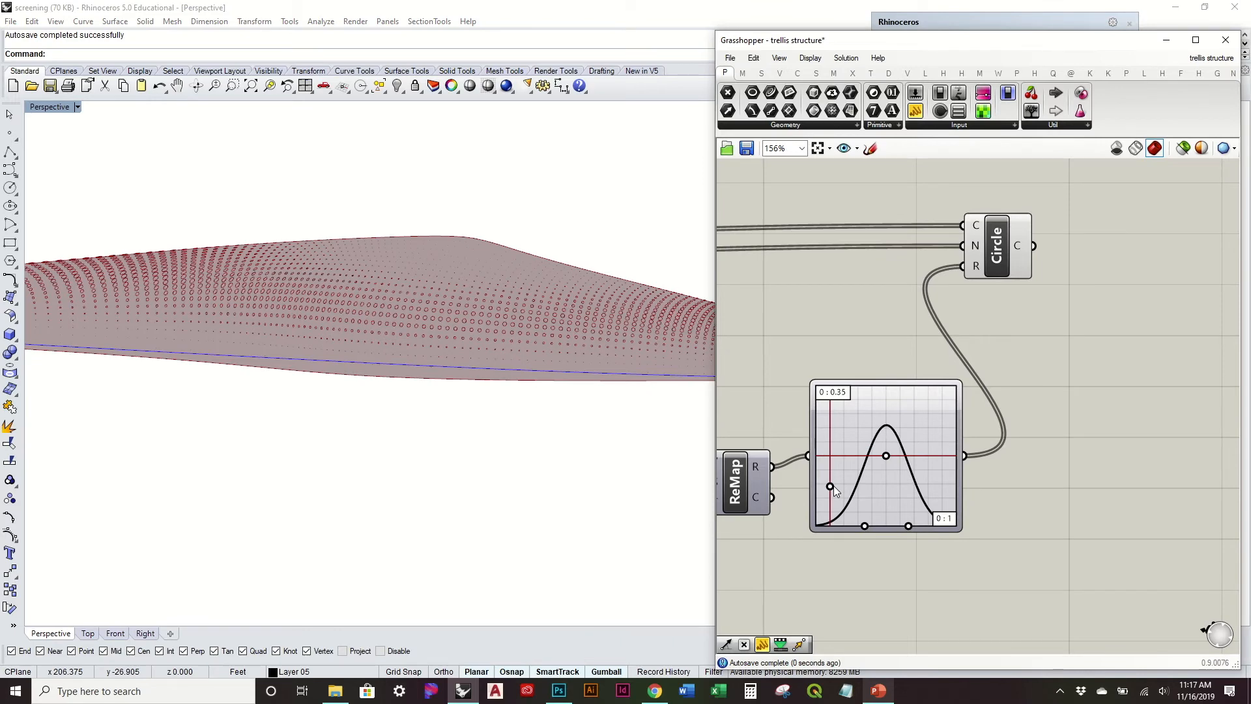
# Step: Shift the bell curve's centre to about 0.4 on the X axis and lower its peak to just above the mid-line
pyautogui.moveTo(414, 338); pyautogui.dragTo(454, 385, button='right')
pyautogui.moveTo(545, 399); pyautogui.dragTo(431, 359, button='right')
pyautogui.moveTo(364, 484); pyautogui.dragTo(400, 352, button='right')
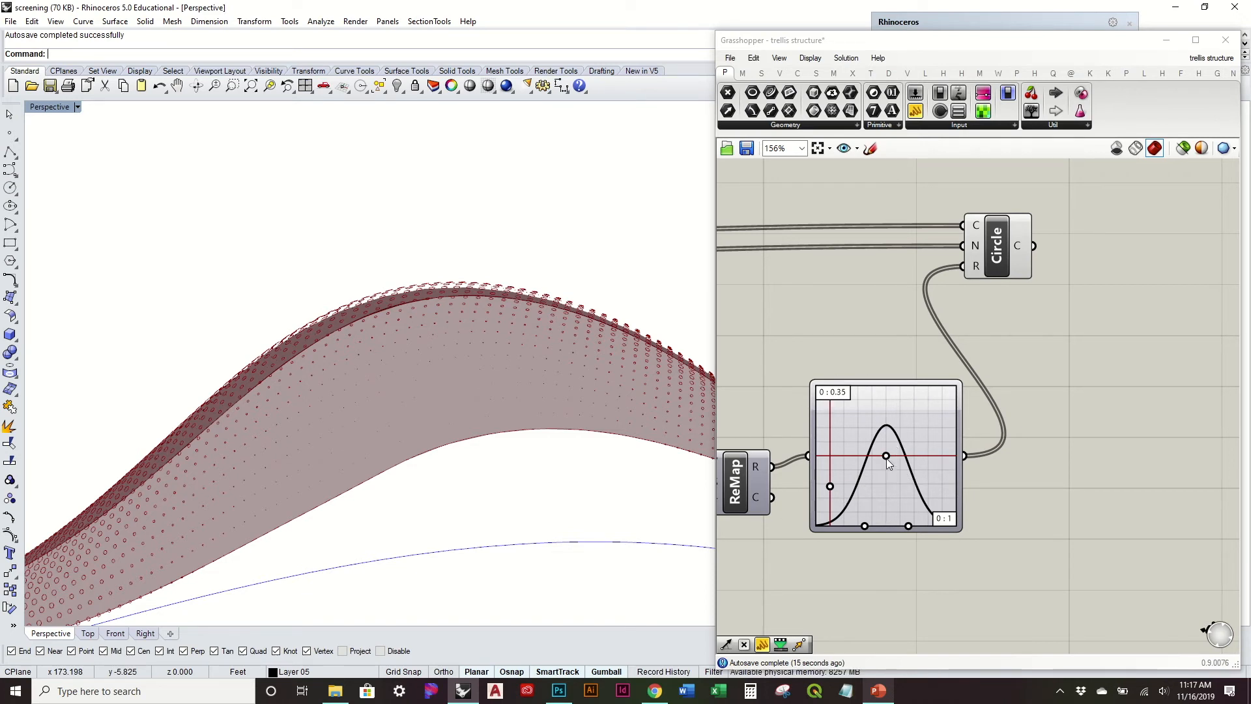
pyautogui.moveTo(886, 457); pyautogui.dragTo(872, 456)
pyautogui.moveTo(600, 404); pyautogui.dragTo(344, 380, button='right')
pyautogui.scroll(3, 342, 377)
pyautogui.scroll(3, 892, 512)
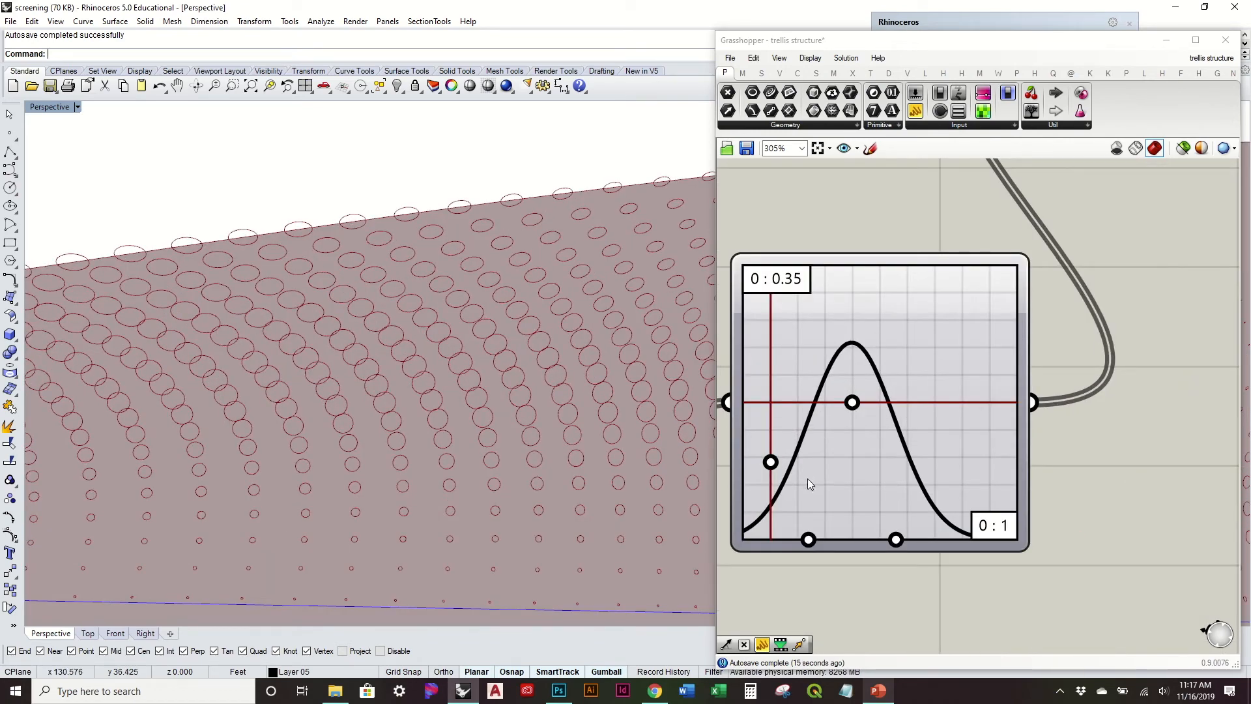
pyautogui.moveTo(772, 463); pyautogui.dragTo(771, 480)
# Step: Narrow the bell curve and raise its peak to about two thirds of the graph's height
pyautogui.scroll(-9, 424, 403)
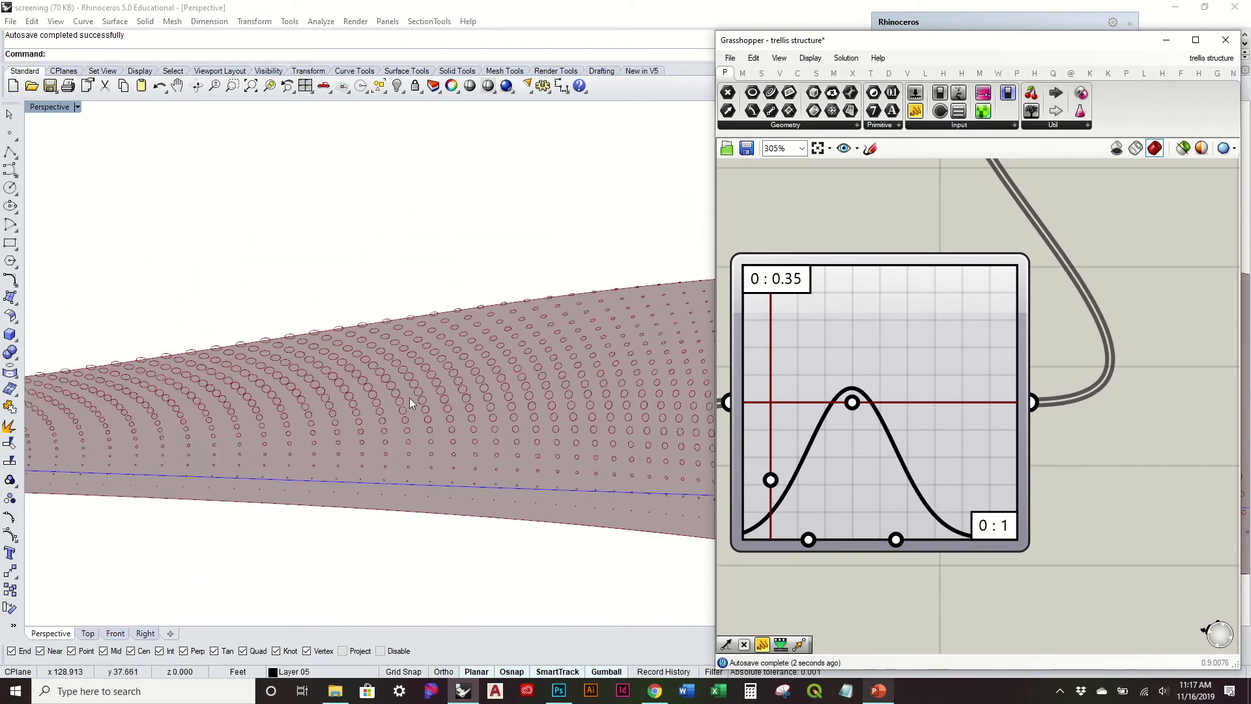
pyautogui.keyDown('shift'); pyautogui.moveTo(272, 408); pyautogui.dragTo(677, 407, button='right'); pyautogui.keyUp('shift')
pyautogui.keyDown('shift'); pyautogui.moveTo(361, 407); pyautogui.dragTo(459, 414, button='right'); pyautogui.keyUp('shift')
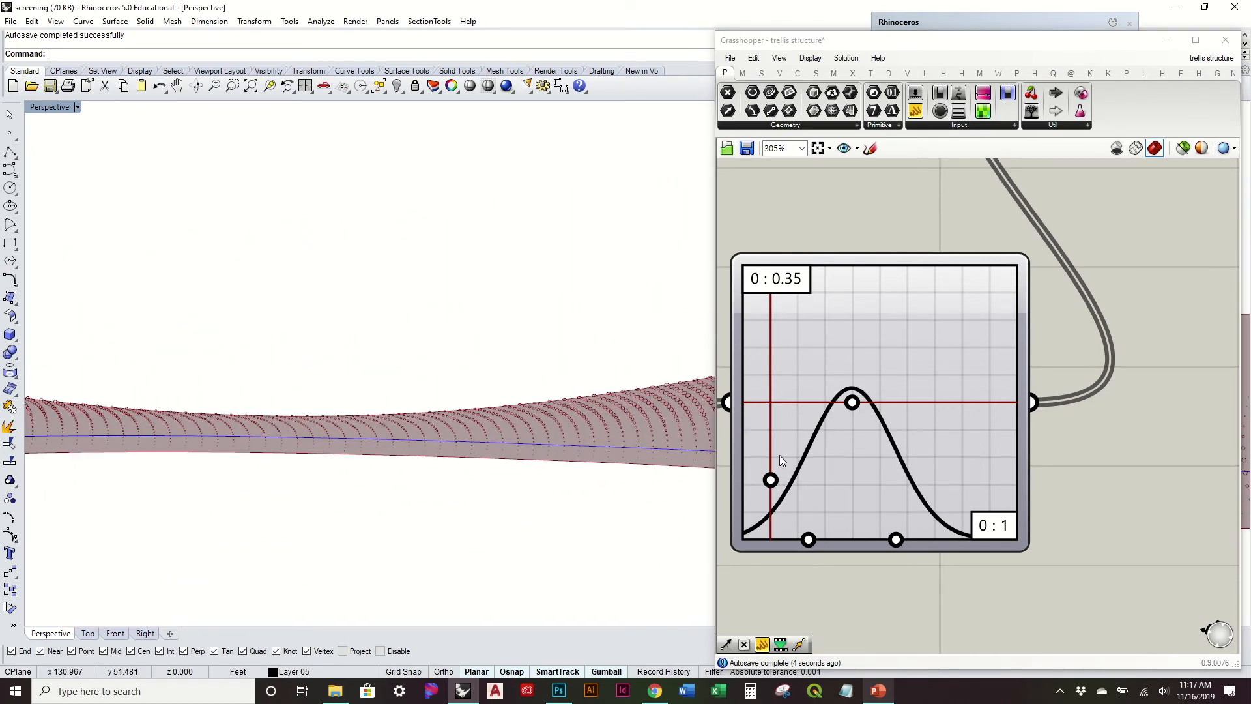
pyautogui.moveTo(660, 439); pyautogui.dragTo(502, 404, button='right')
pyautogui.scroll(3, 820, 453)
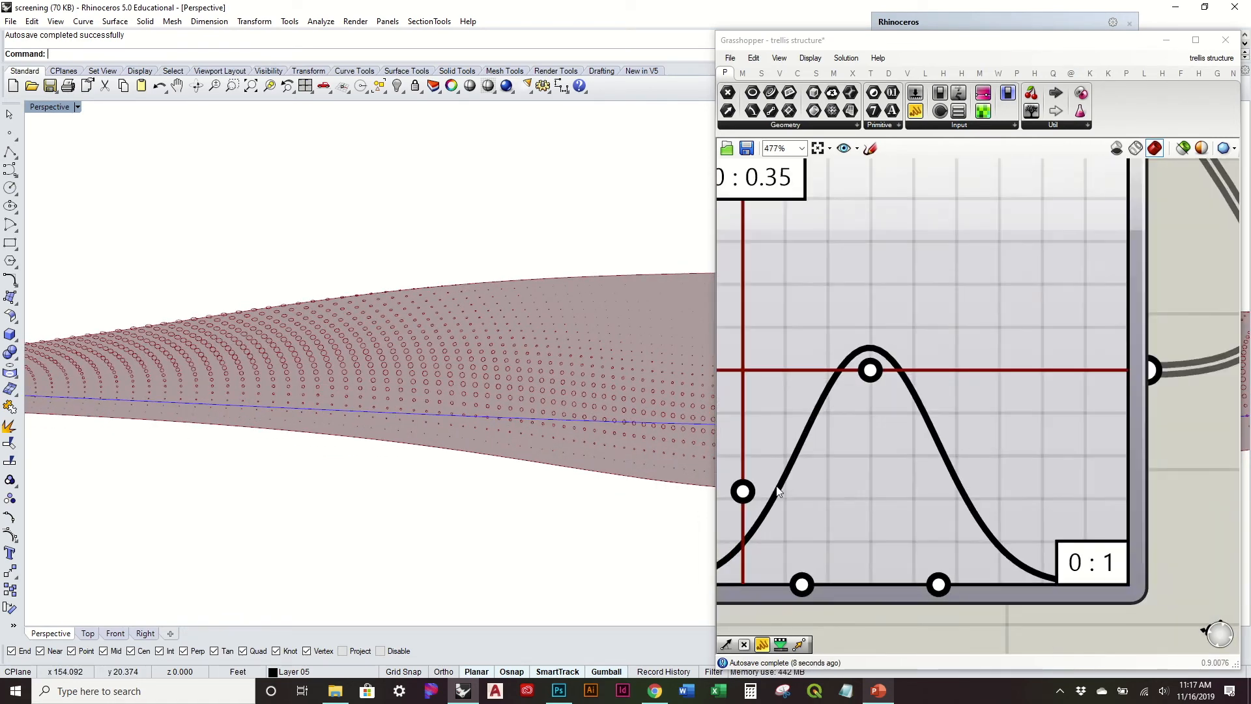
pyautogui.moveTo(754, 495); pyautogui.dragTo(750, 490)
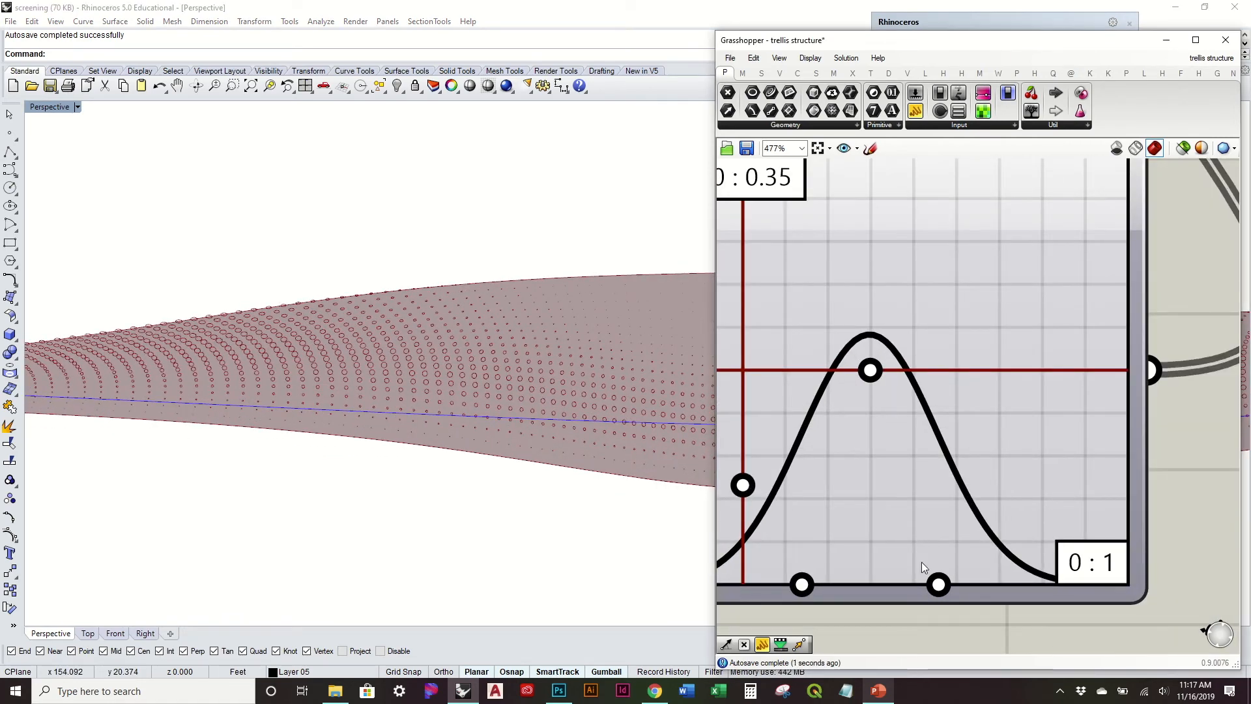
pyautogui.moveTo(938, 585); pyautogui.dragTo(926, 585)
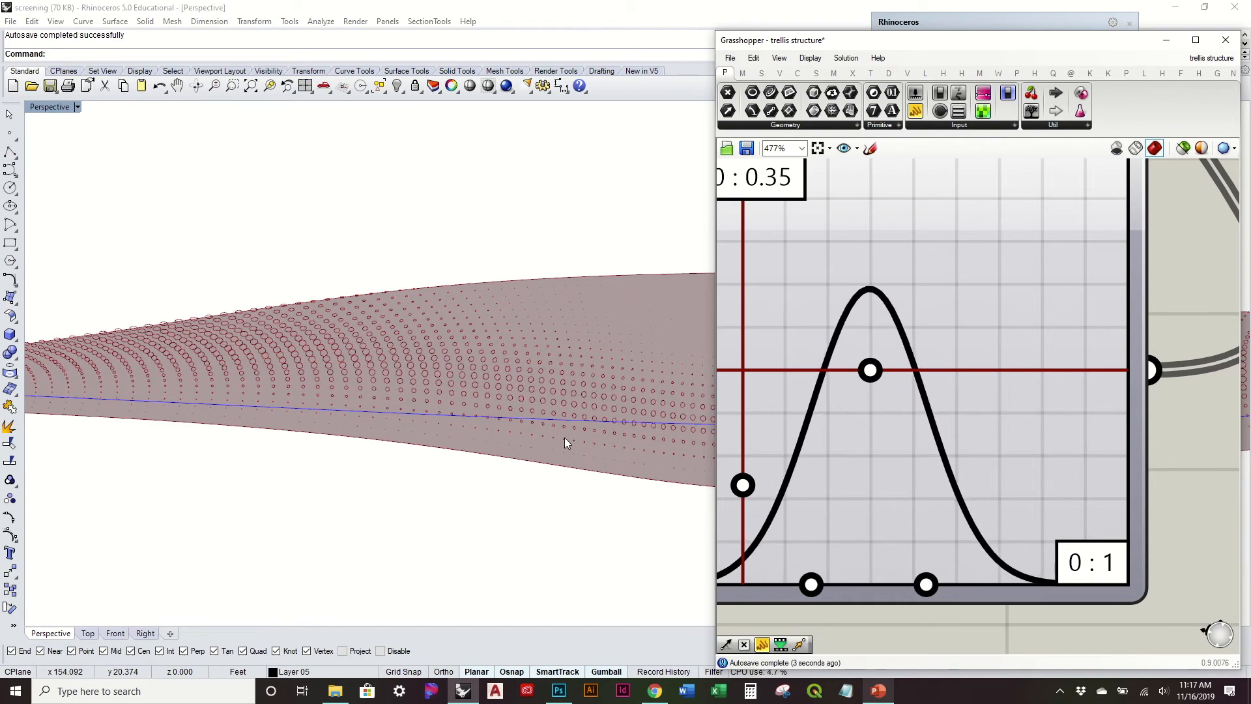
# Step: Move the bell curve's centre to about 0.45 on the X axis and lower its peak to just above the mid-line
pyautogui.scroll(3, 612, 432)
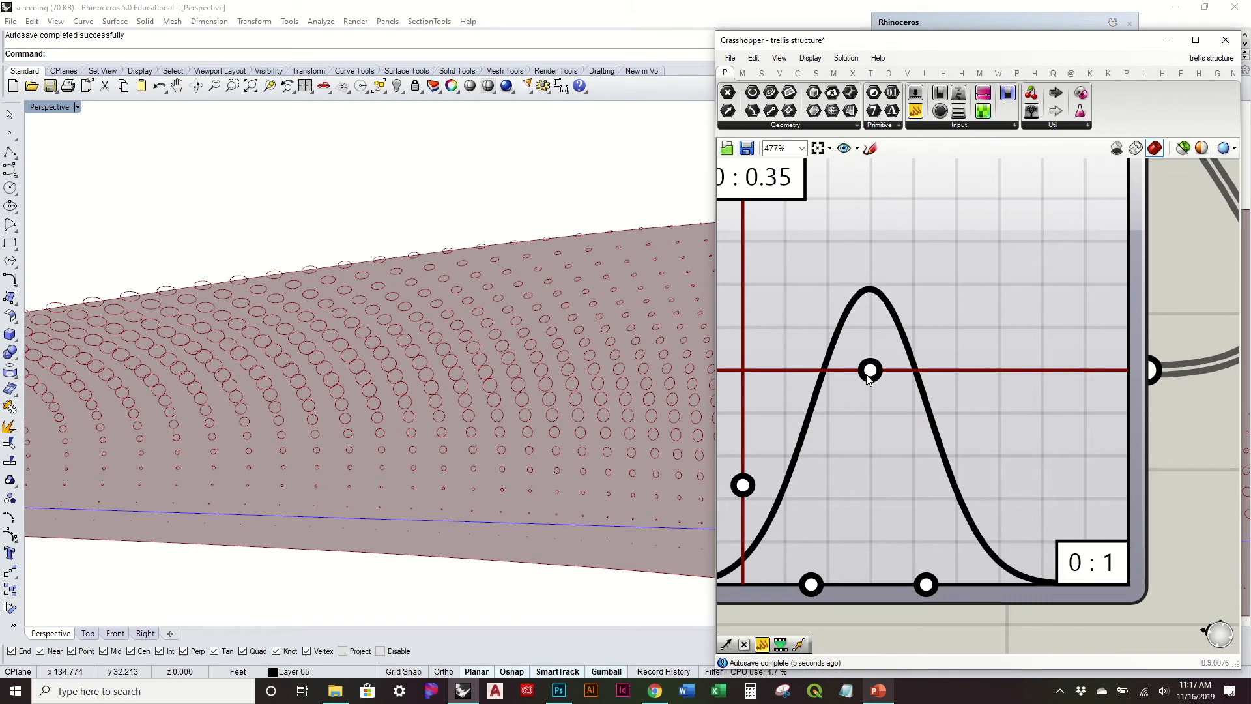
pyautogui.moveTo(868, 375); pyautogui.dragTo(898, 374)
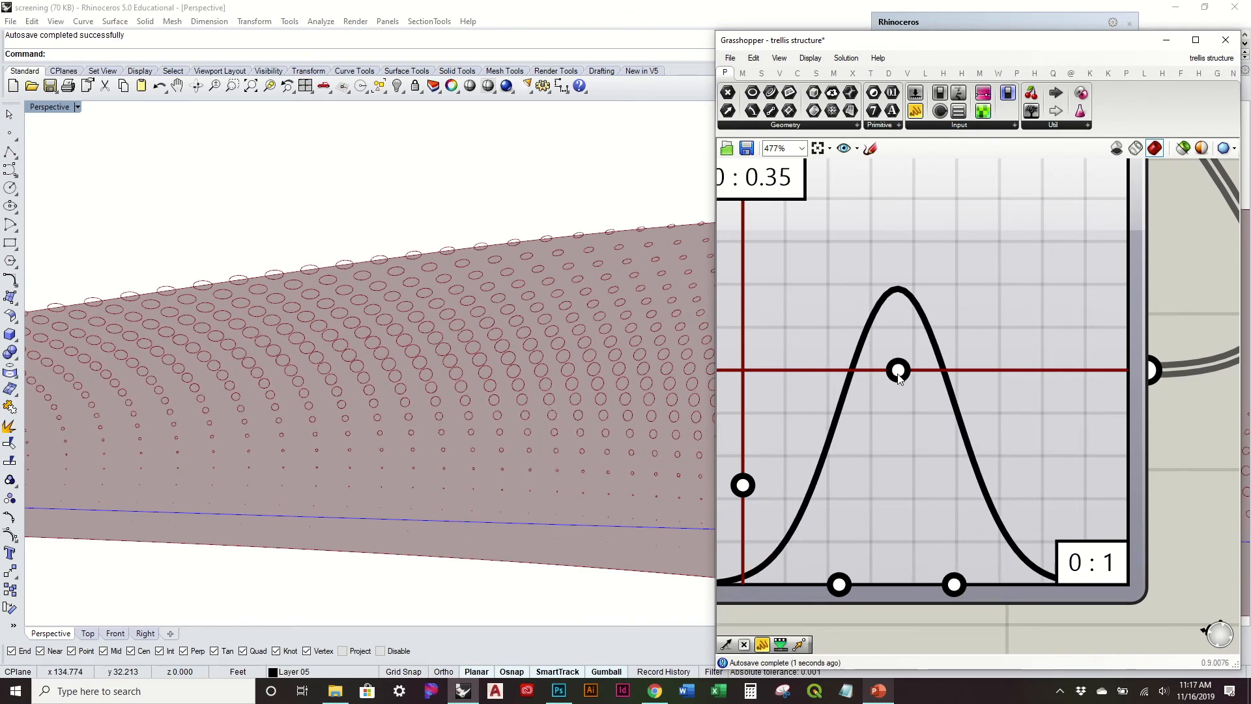
pyautogui.moveTo(286, 299)
pyautogui.mouseDown(button='right')
pyautogui.moveTo(548, 335)
pyautogui.moveTo(271, 291)
pyautogui.moveTo(363, 377)
pyautogui.moveTo(363, 465)
pyautogui.moveTo(419, 345)
pyautogui.moveTo(419, 433)
pyautogui.moveTo(412, 368)
pyautogui.moveTo(217, 422)
pyautogui.moveTo(258, 389)
pyautogui.mouseUp(button='right')
pyautogui.scroll(5, 258, 320)
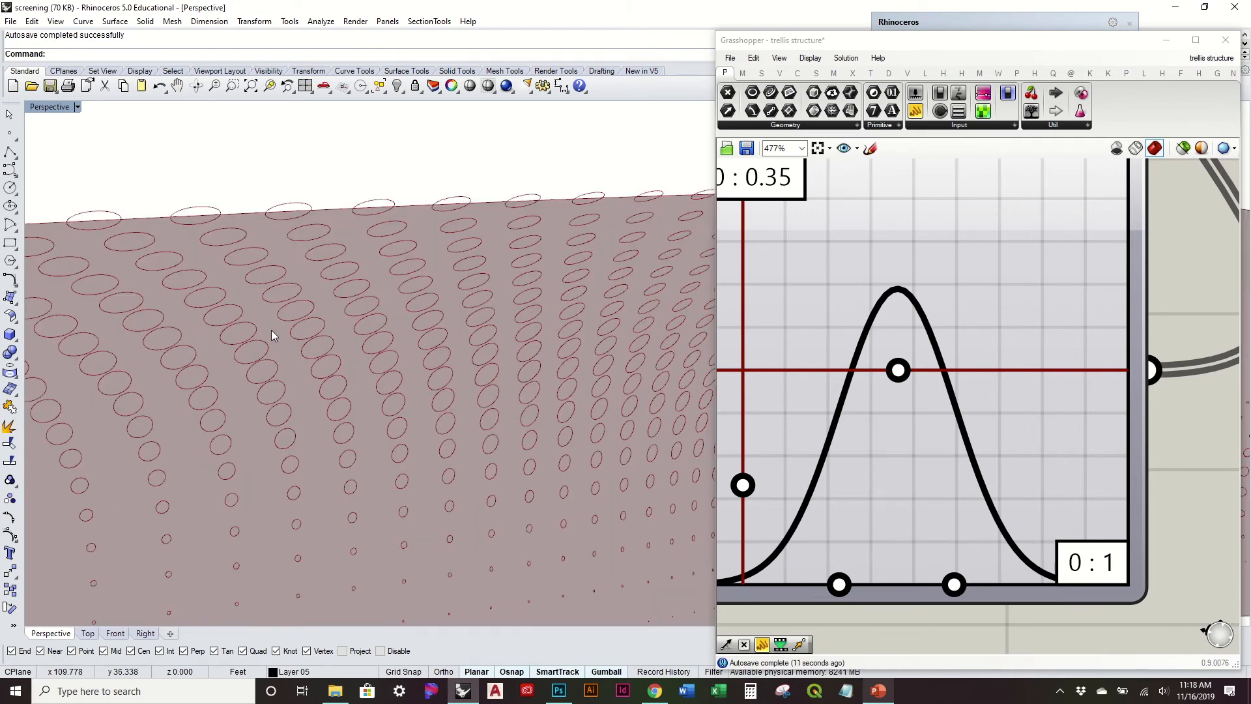
pyautogui.scroll(-5, 271, 330)
pyautogui.scroll(5, 506, 384)
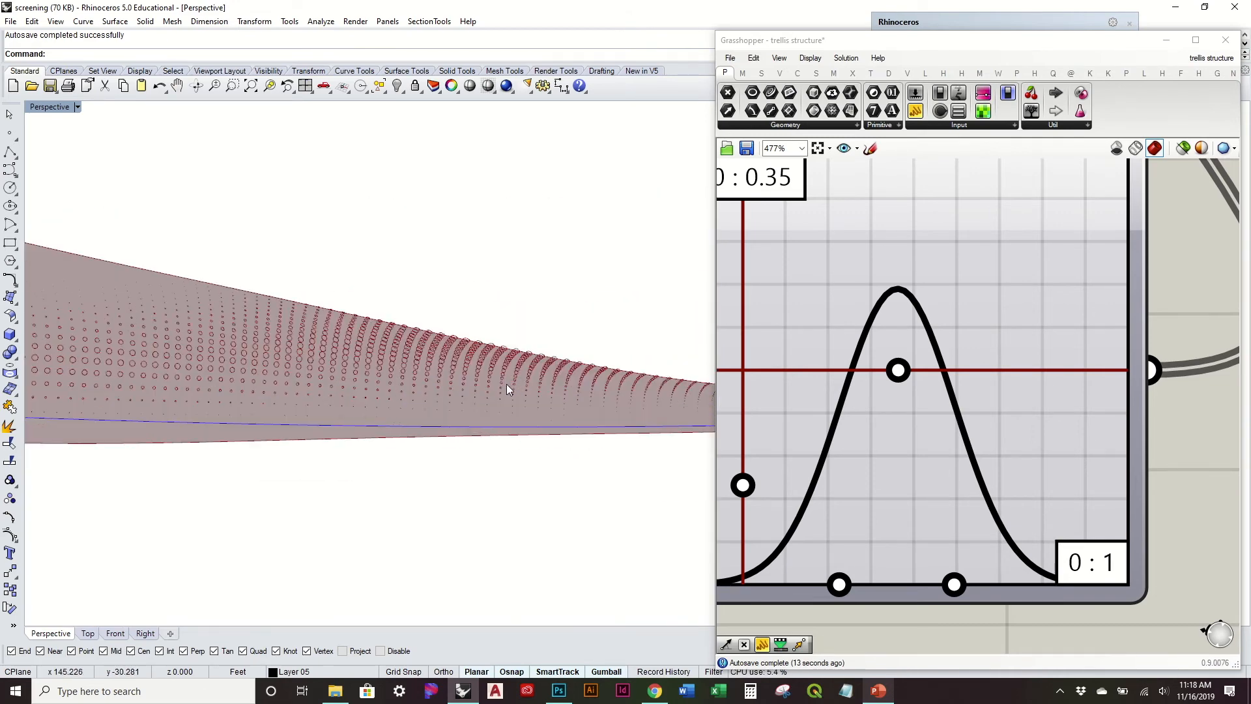
pyautogui.scroll(-2, 489, 367)
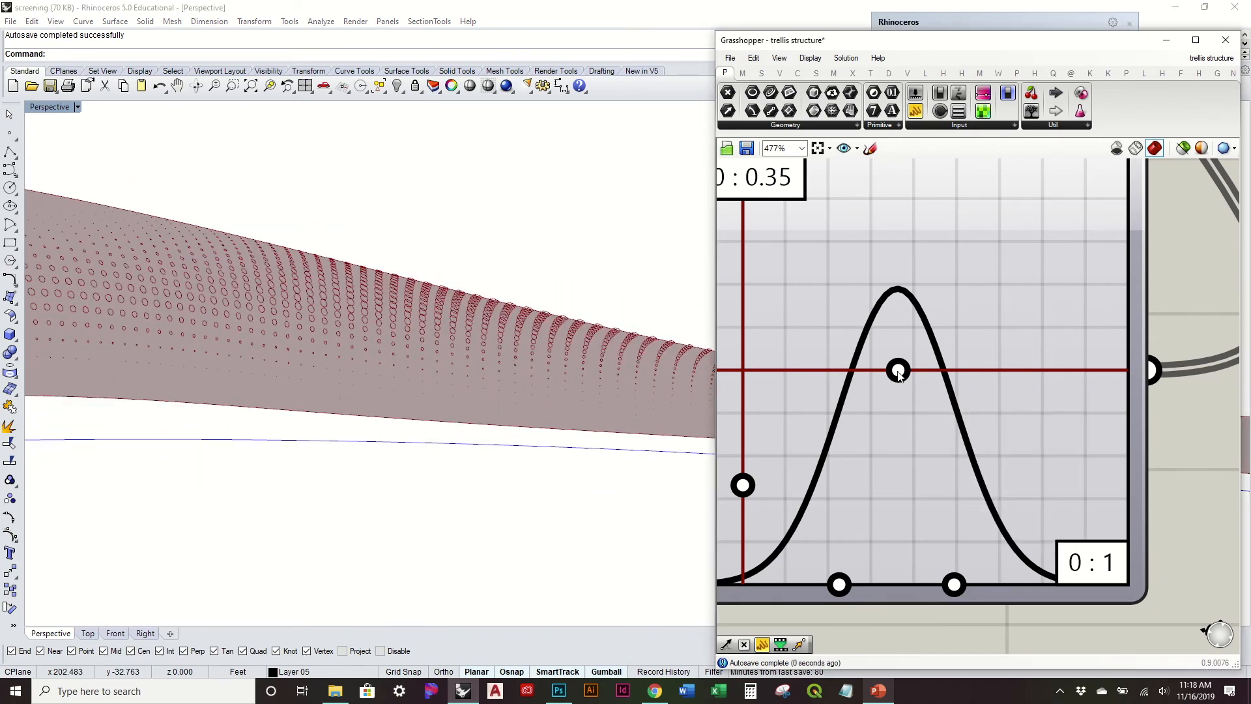
pyautogui.moveTo(898, 372); pyautogui.dragTo(890, 374)
pyautogui.moveTo(749, 485); pyautogui.dragTo(748, 511)
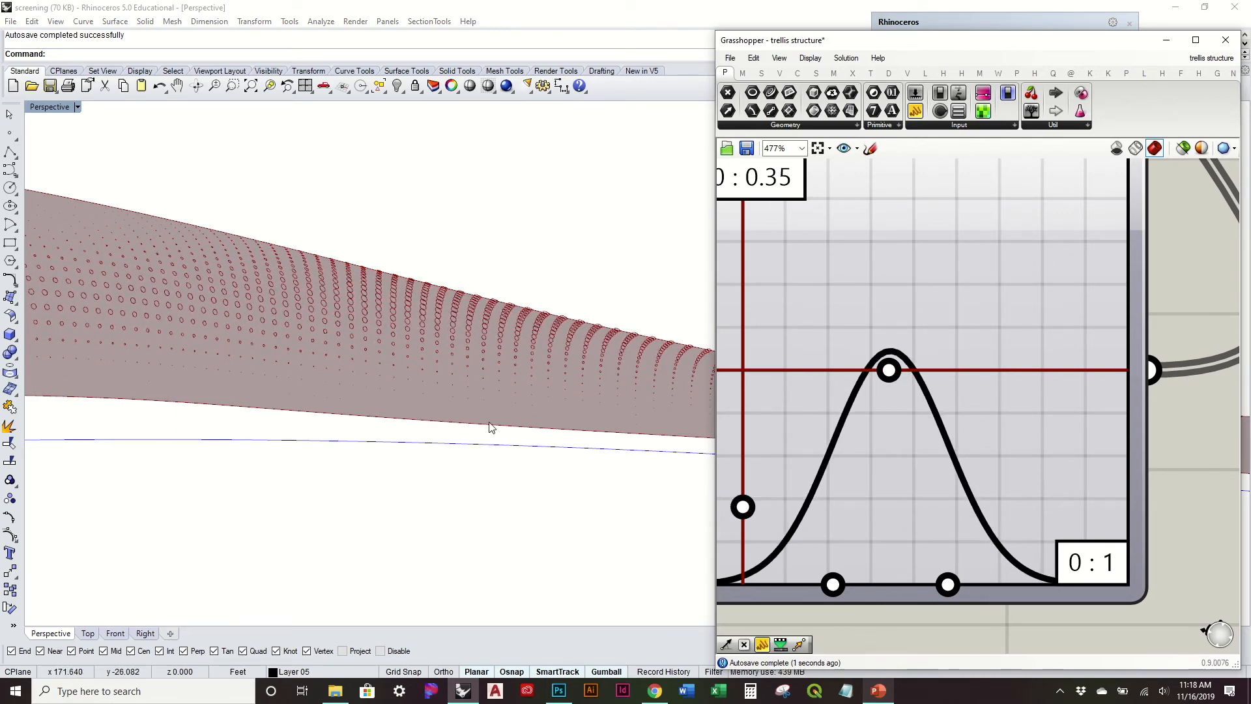
pyautogui.moveTo(490, 427); pyautogui.dragTo(369, 325, button='right')
pyautogui.moveTo(578, 351); pyautogui.dragTo(625, 323, button='right')
# Step: Reopen the Graph Editor and set the Gaussian graph's upper Y limit, Y[1], to 0.3
pyautogui.click(951, 320)
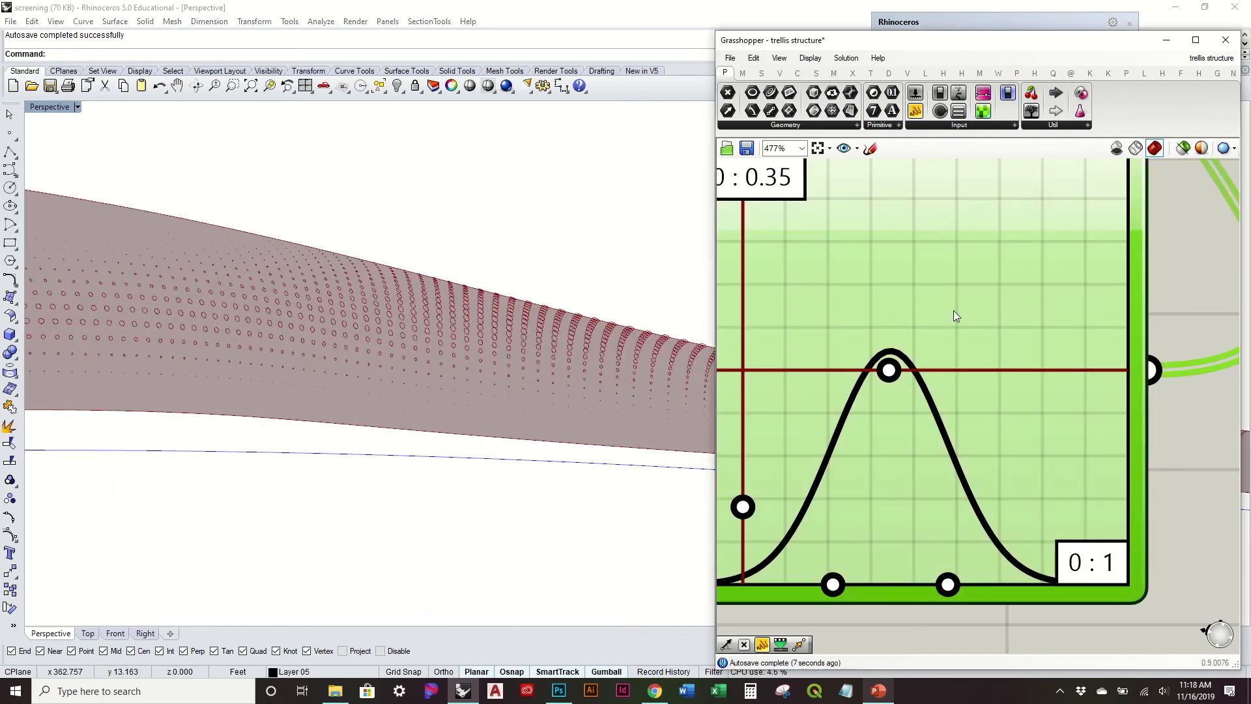
pyautogui.doubleClick(952, 310)
pyautogui.doubleClick(880, 246)
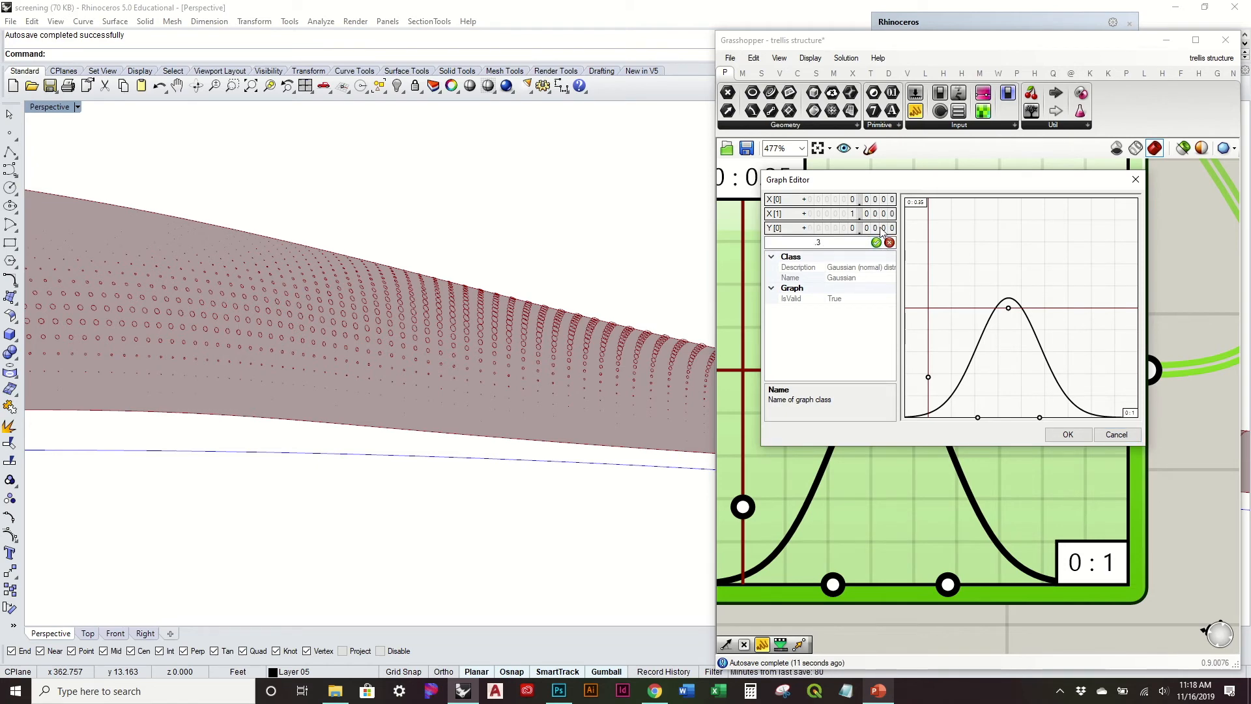
pyautogui.write('.3')
pyautogui.click(1068, 434)
# Step: Try a narrower bell curve with its peak at about four fifths of the graph's height
pyautogui.scroll(3, 645, 354)
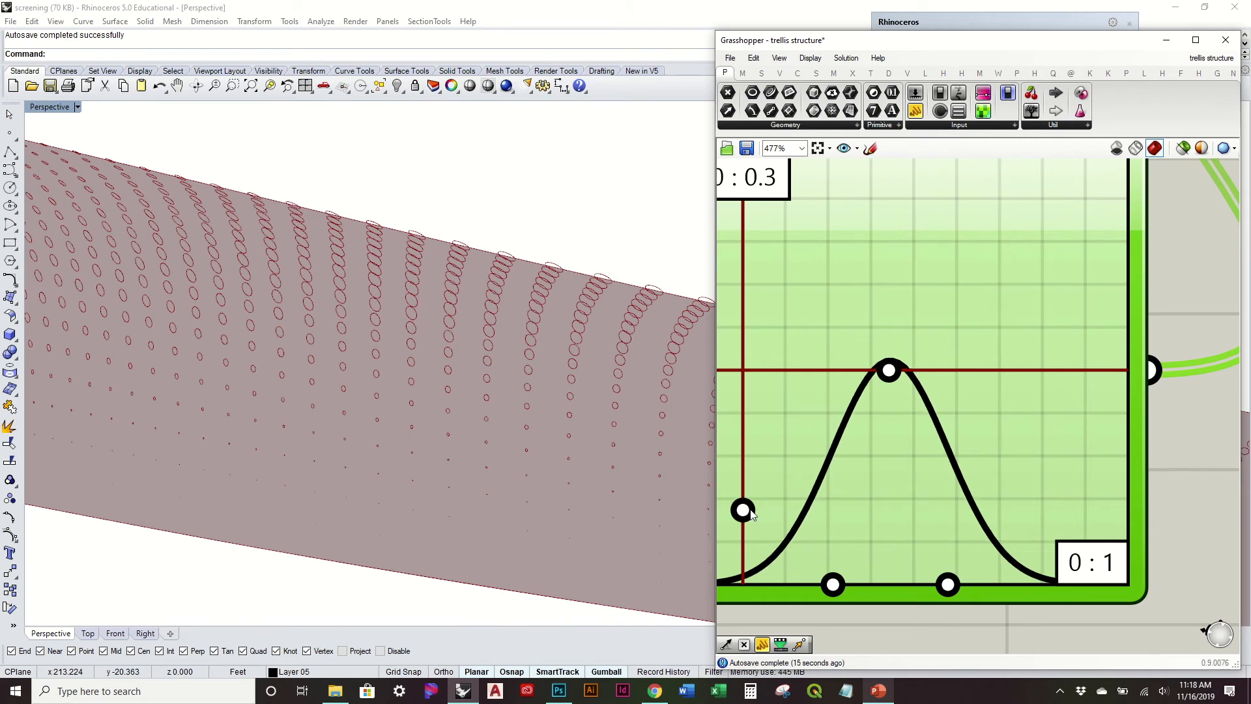
pyautogui.moveTo(743, 508); pyautogui.dragTo(751, 537)
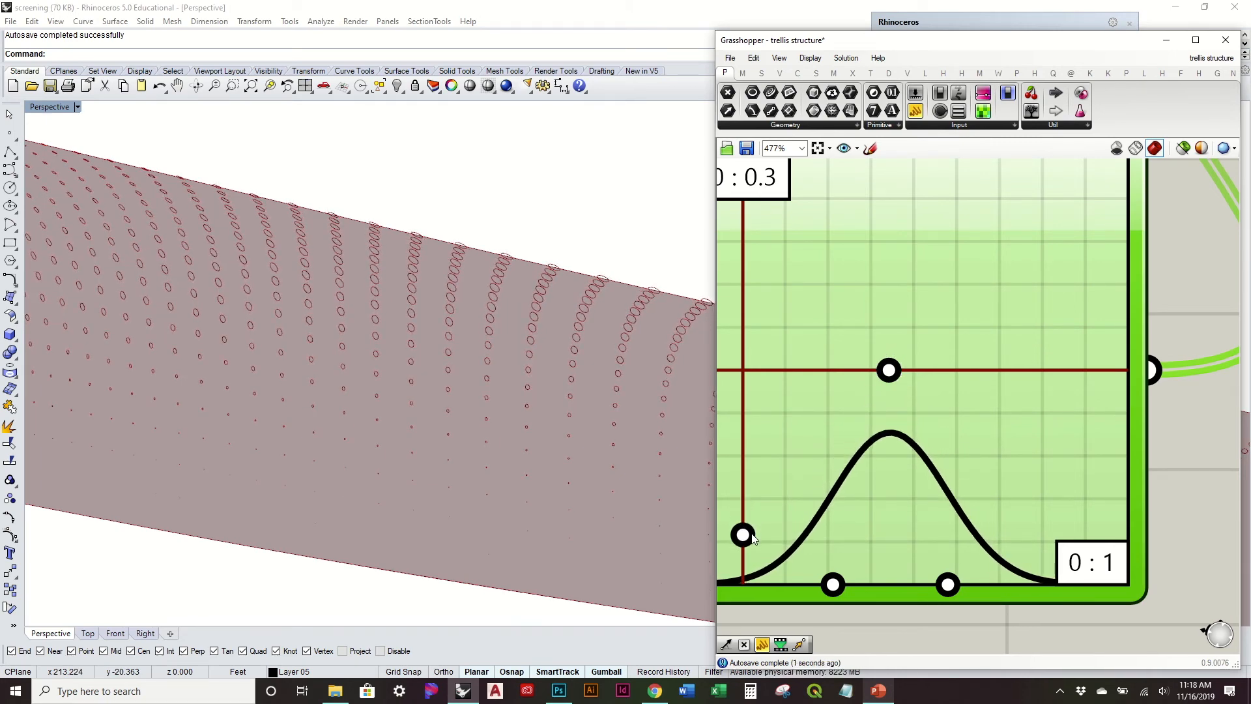
pyautogui.moveTo(954, 586); pyautogui.dragTo(933, 589)
pyautogui.moveTo(576, 381); pyautogui.dragTo(237, 286, button='right')
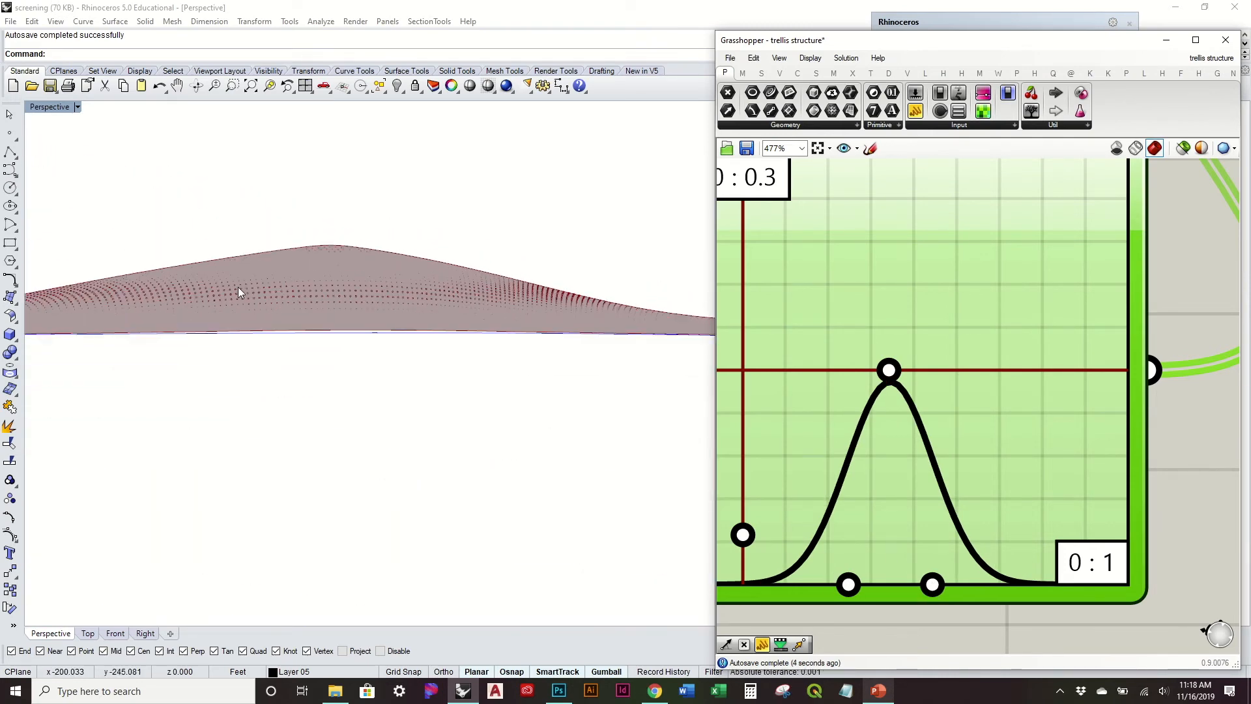
pyautogui.moveTo(738, 539); pyautogui.dragTo(739, 521)
pyautogui.moveTo(942, 585)
pyautogui.mouseDown()
pyautogui.moveTo(955, 585)
pyautogui.moveTo(932, 586)
pyautogui.mouseUp()
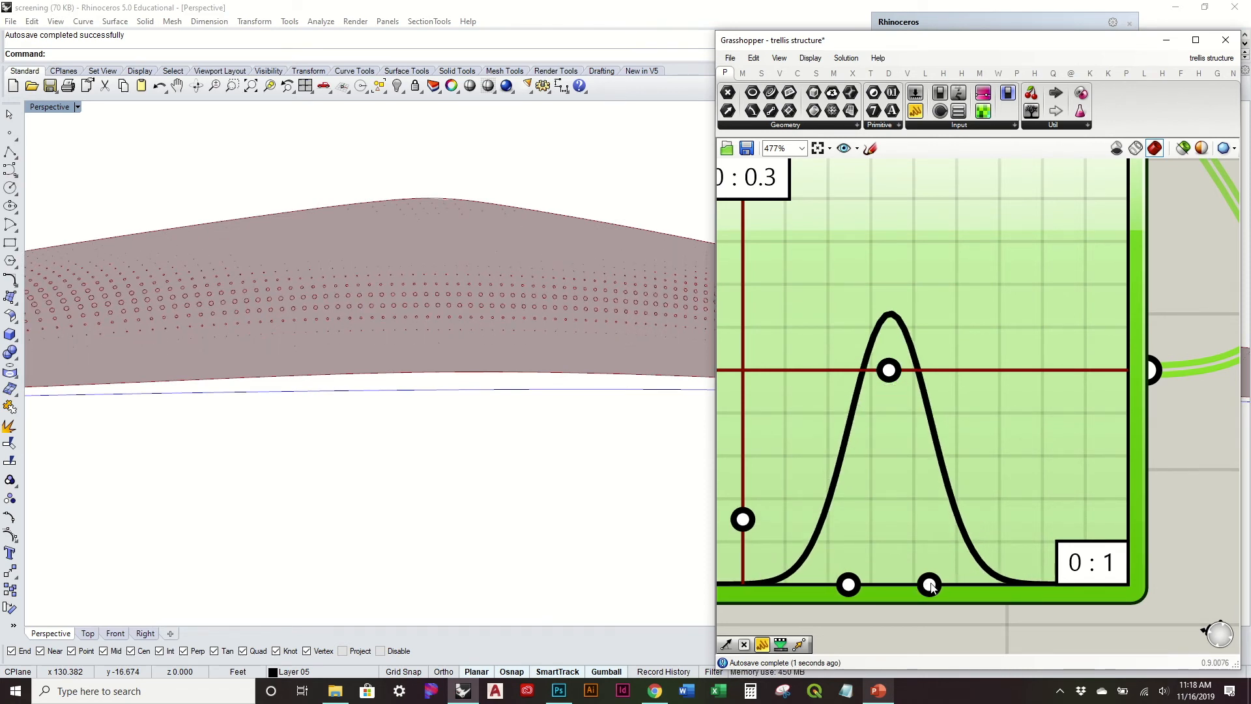
pyautogui.moveTo(749, 519); pyautogui.dragTo(748, 503)
# Step: Try shifting the narrow bell's centre to about 0.4 on the X axis with its peak lowered to the mid-line
pyautogui.moveTo(555, 349); pyautogui.dragTo(652, 354, button='right')
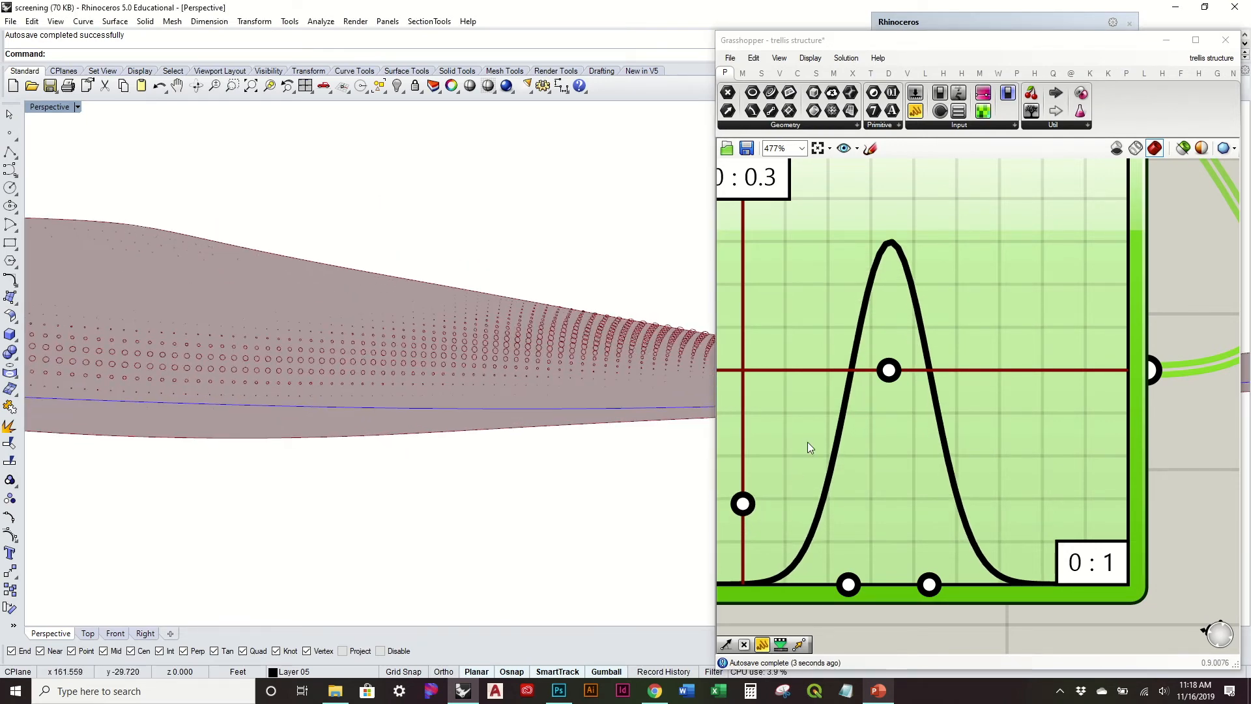
pyautogui.moveTo(859, 473); pyautogui.dragTo(981, 474, button='right')
pyautogui.moveTo(1014, 382); pyautogui.dragTo(987, 375)
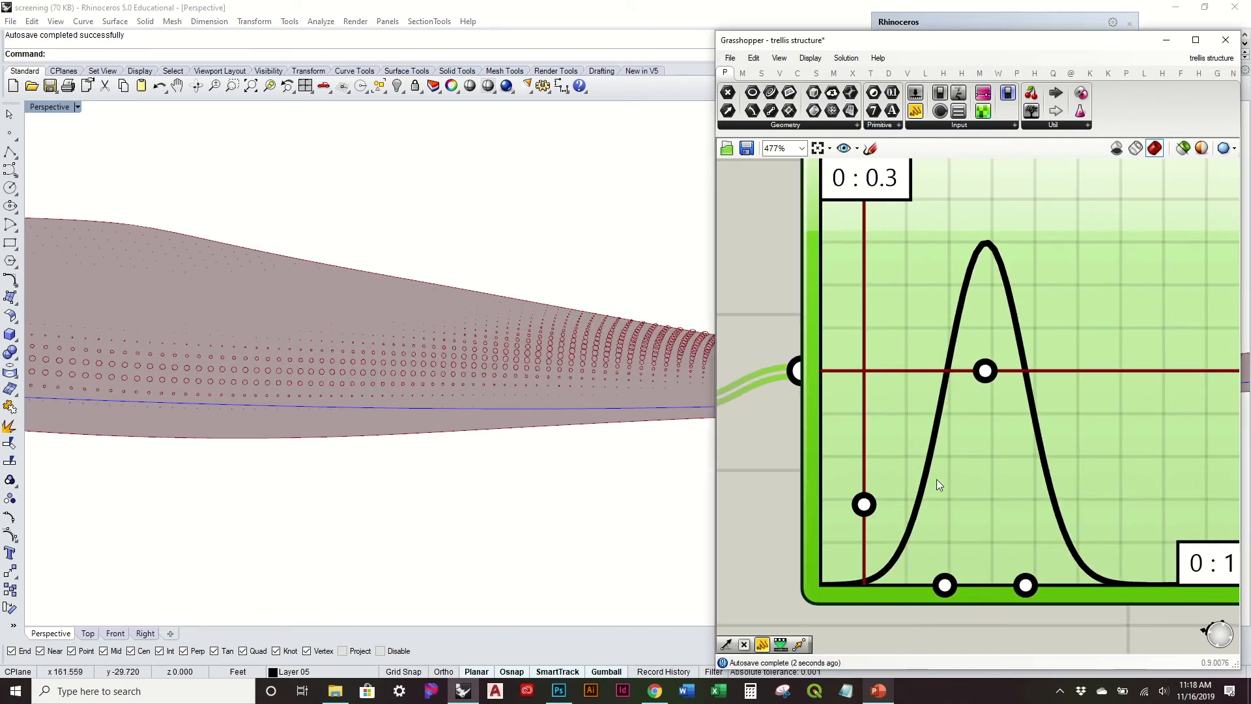
pyautogui.moveTo(865, 505); pyautogui.dragTo(865, 535)
pyautogui.moveTo(361, 342); pyautogui.dragTo(465, 287, button='right')
pyautogui.click(750, 269)
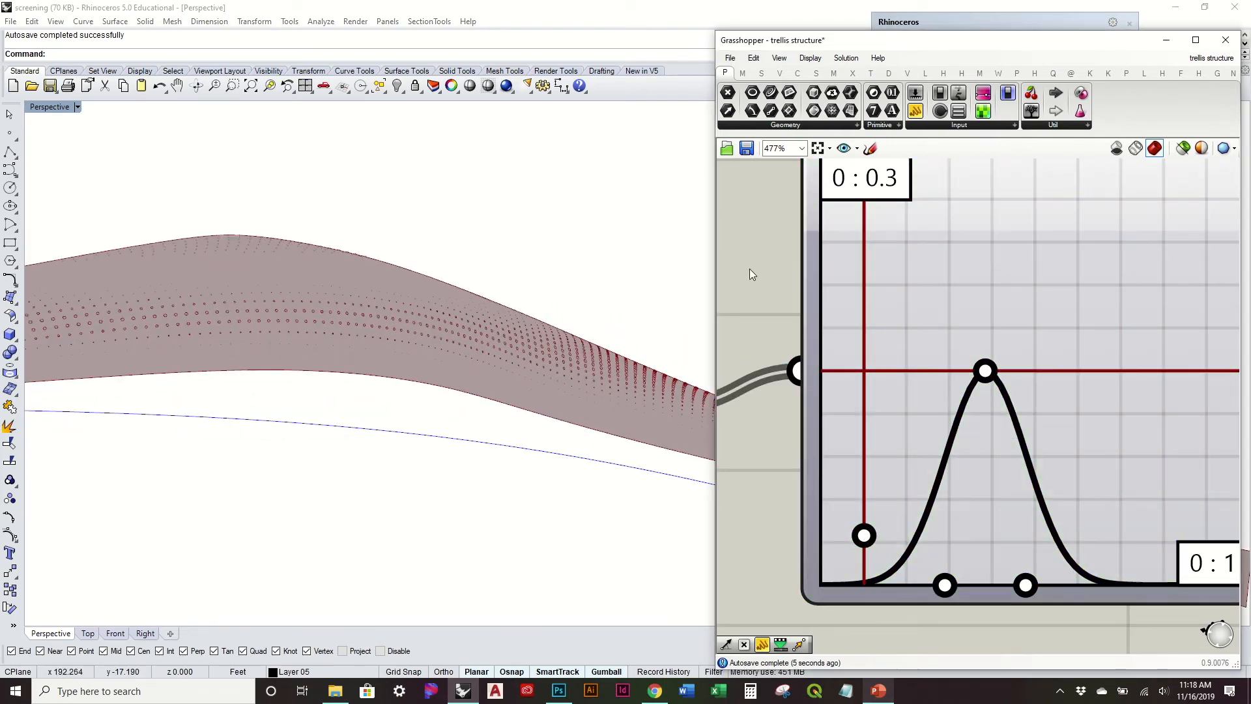
# Step: Undo the bell curve adjustments made since the upper Y limit was set to 0.3
pyautogui.hotkey('ctrl', 'z')
pyautogui.hotkey('ctrl', 'z')
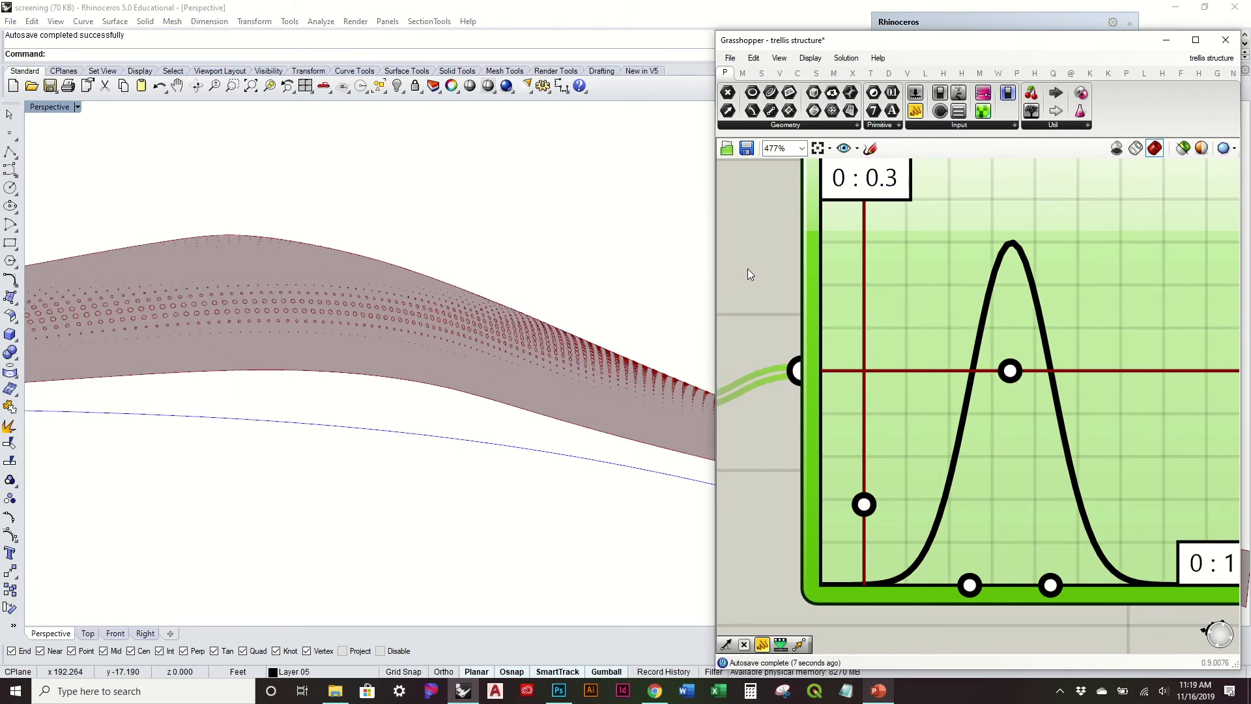
pyautogui.hotkey('ctrl', 'y')
pyautogui.hotkey('ctrl', 'y')
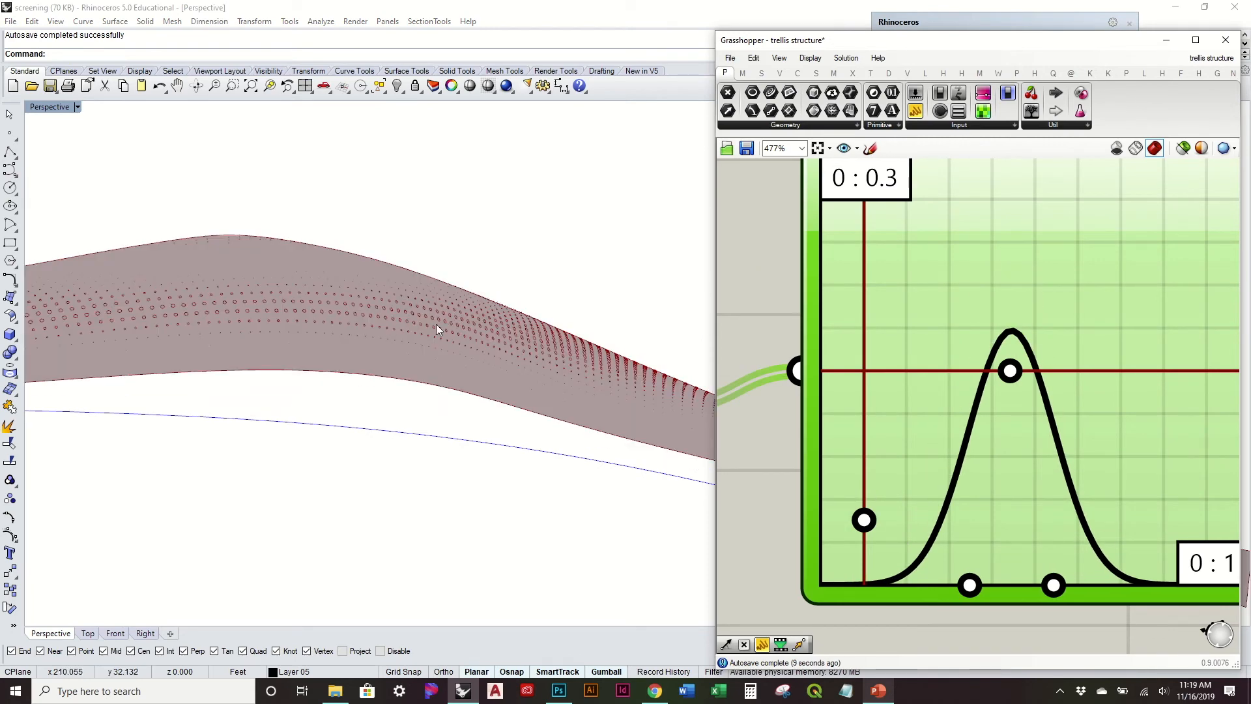
pyautogui.hotkey('ctrl', 'z')
pyautogui.hotkey('ctrl', 'z')
pyautogui.hotkey('ctrl', 'z')
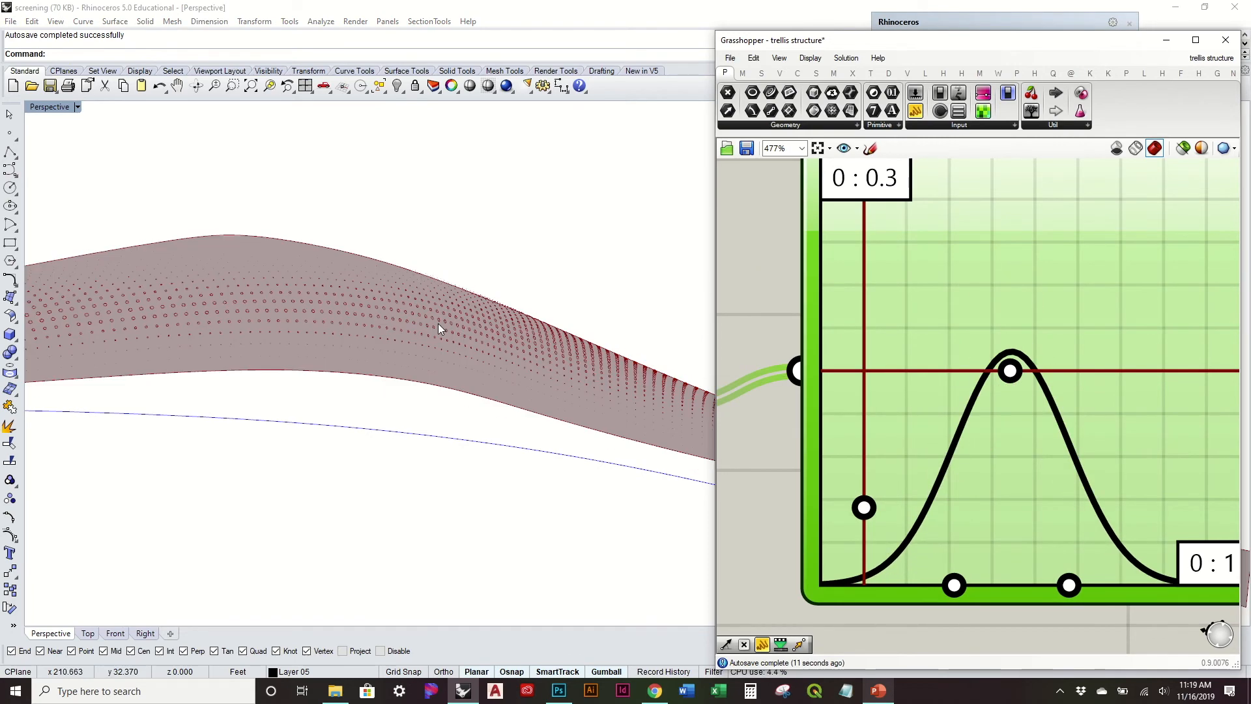
# Step: Switch to the Rhino model and undo its earlier hide and delete operations
pyautogui.moveTo(241, 315)
pyautogui.mouseDown(button='right')
pyautogui.moveTo(500, 314)
pyautogui.moveTo(447, 316)
pyautogui.moveTo(436, 271)
pyautogui.moveTo(100, 388)
pyautogui.moveTo(228, 322)
pyautogui.mouseUp(button='right')
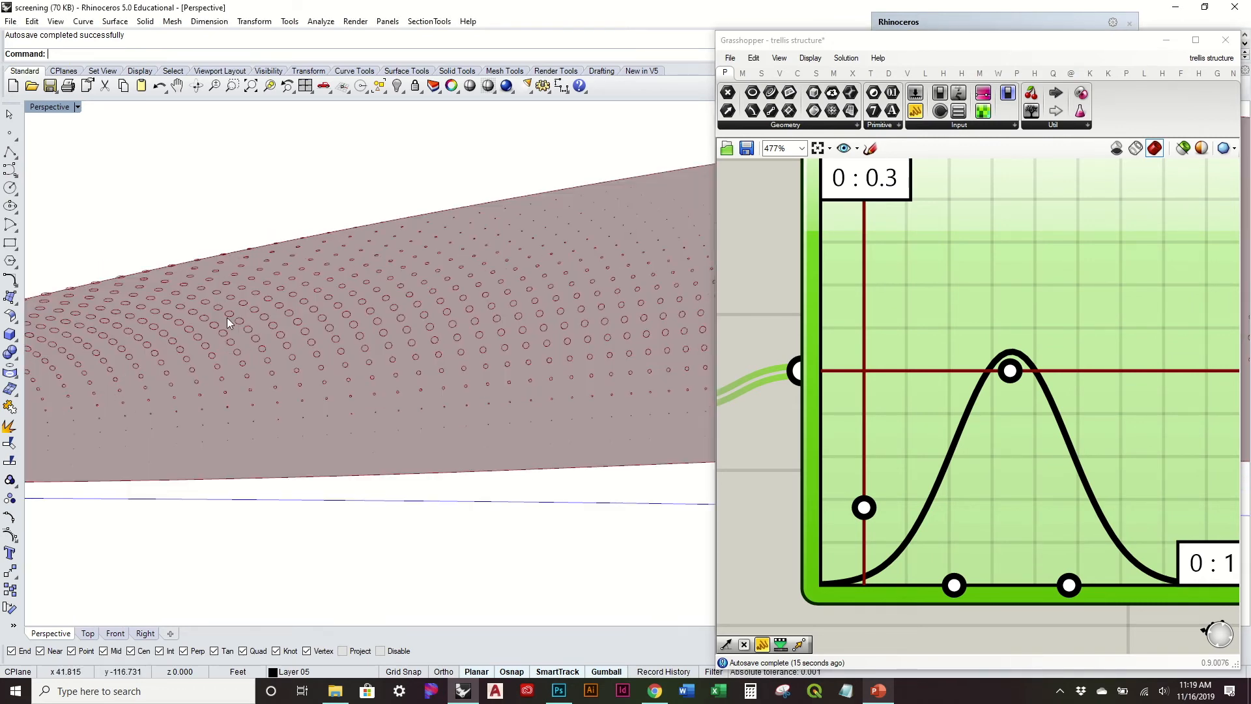
pyautogui.scroll(-2, 934, 369)
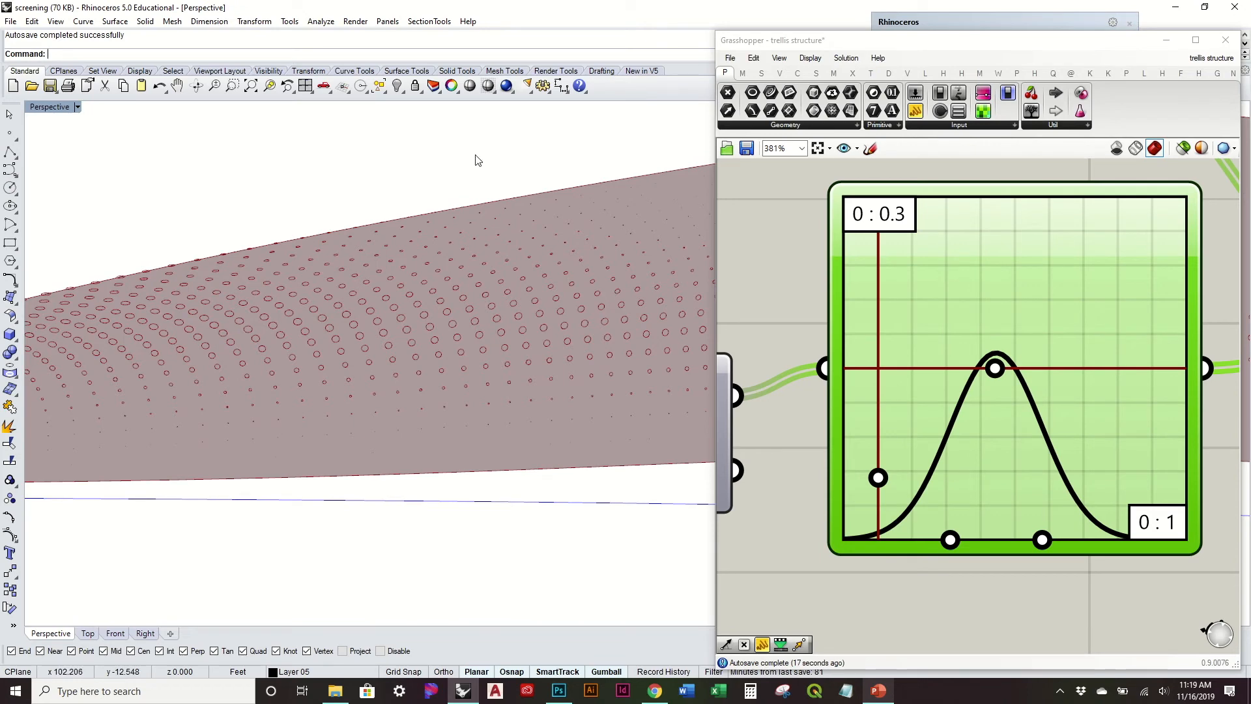
pyautogui.hotkey('ctrl', 'z')
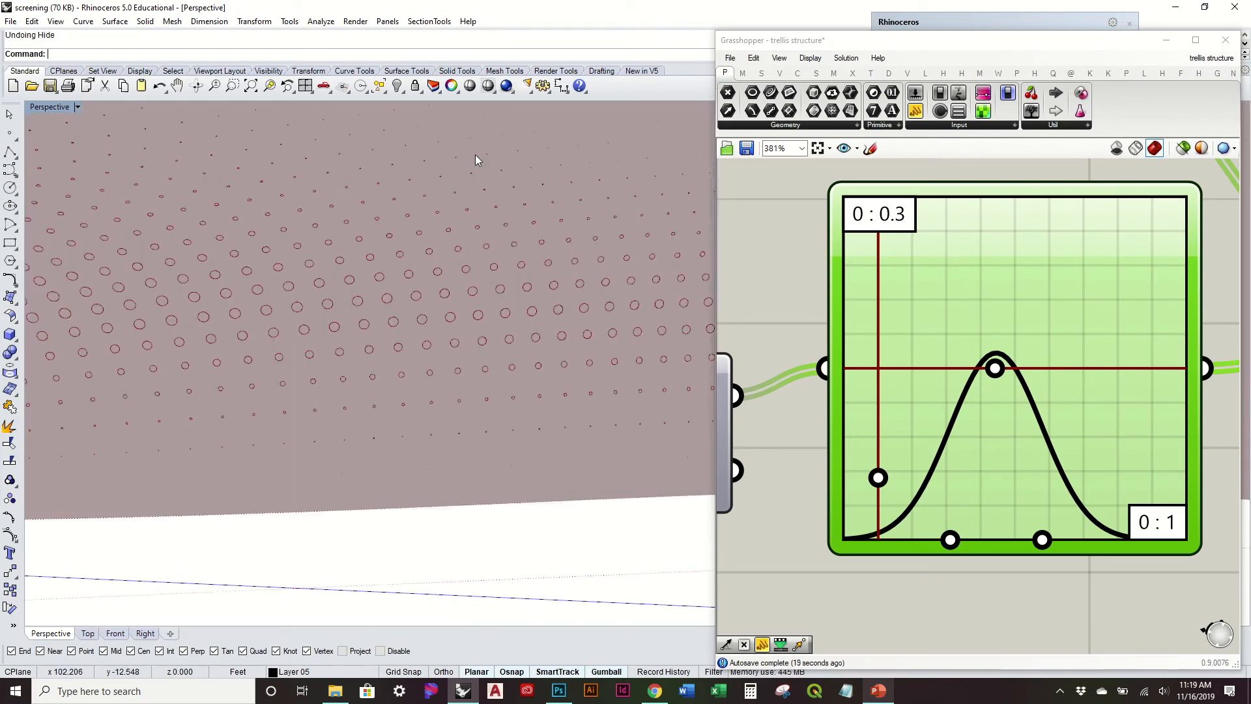
pyautogui.moveTo(475, 165); pyautogui.dragTo(473, 269, button='right')
pyautogui.scroll(-8, 473, 270)
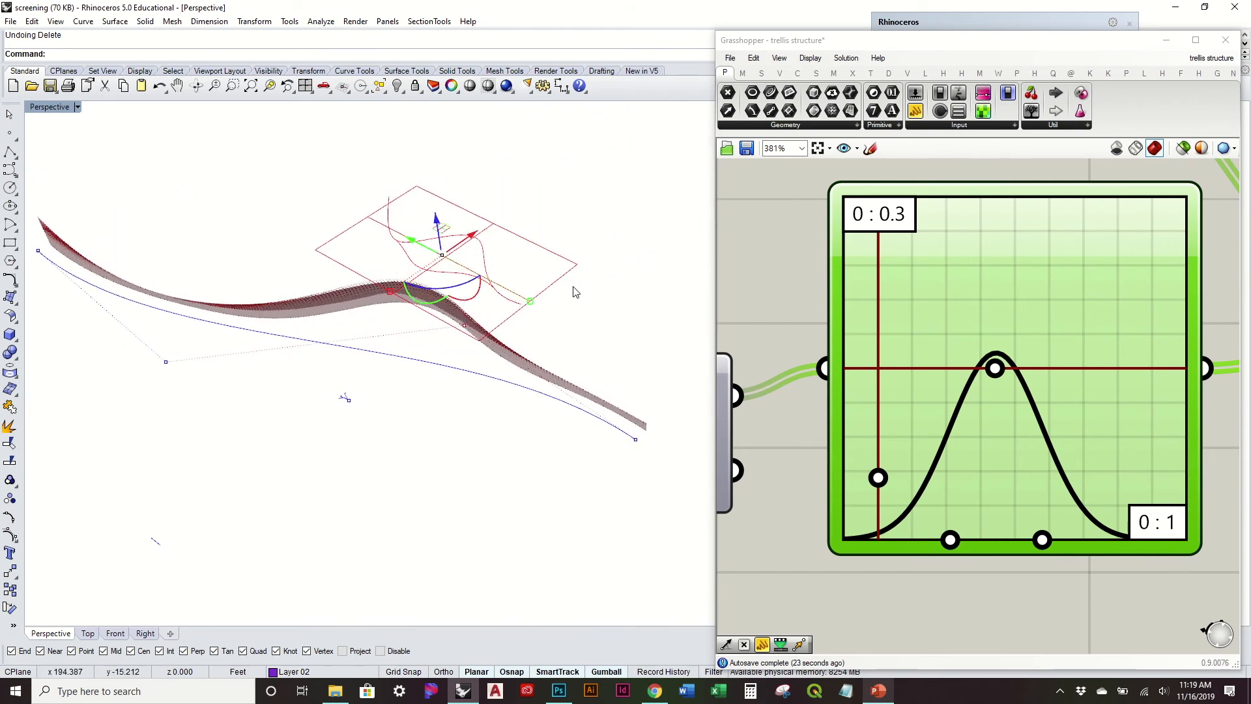
# Step: Hide the curves and point lying around the middle of the surface, leaving the long base curve visible
pyautogui.click(593, 293)
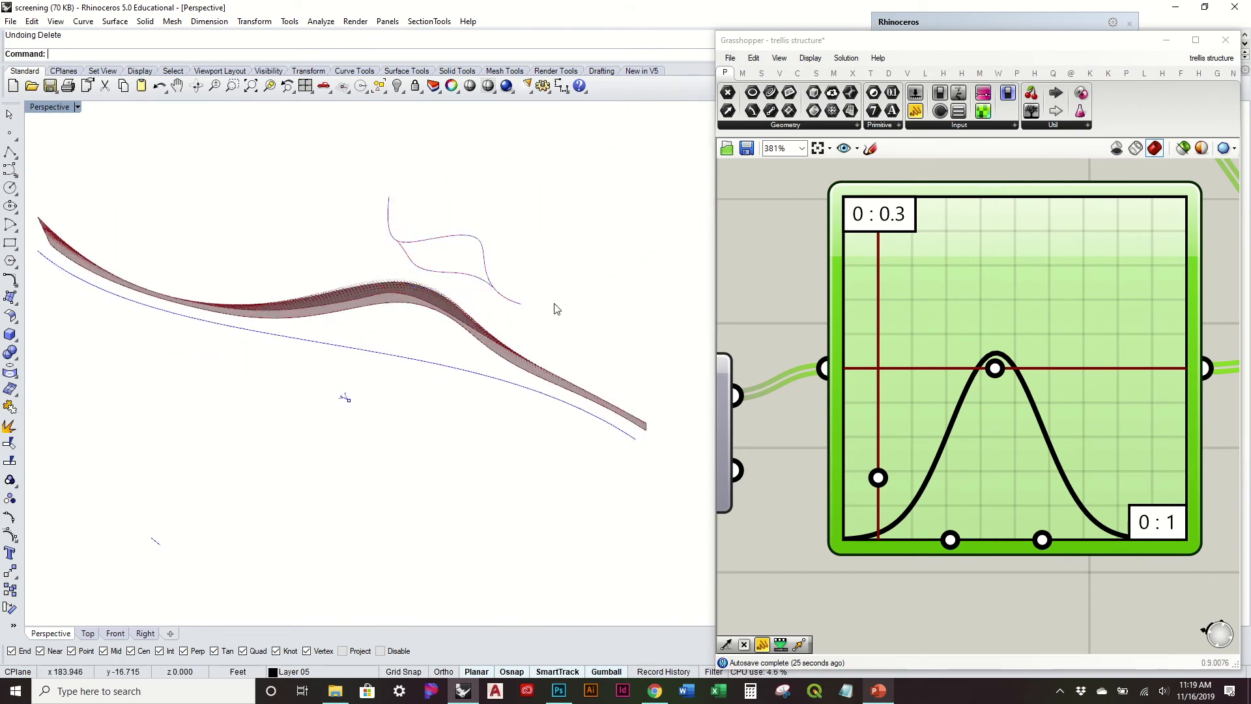
pyautogui.moveTo(270, 140); pyautogui.dragTo(579, 504)
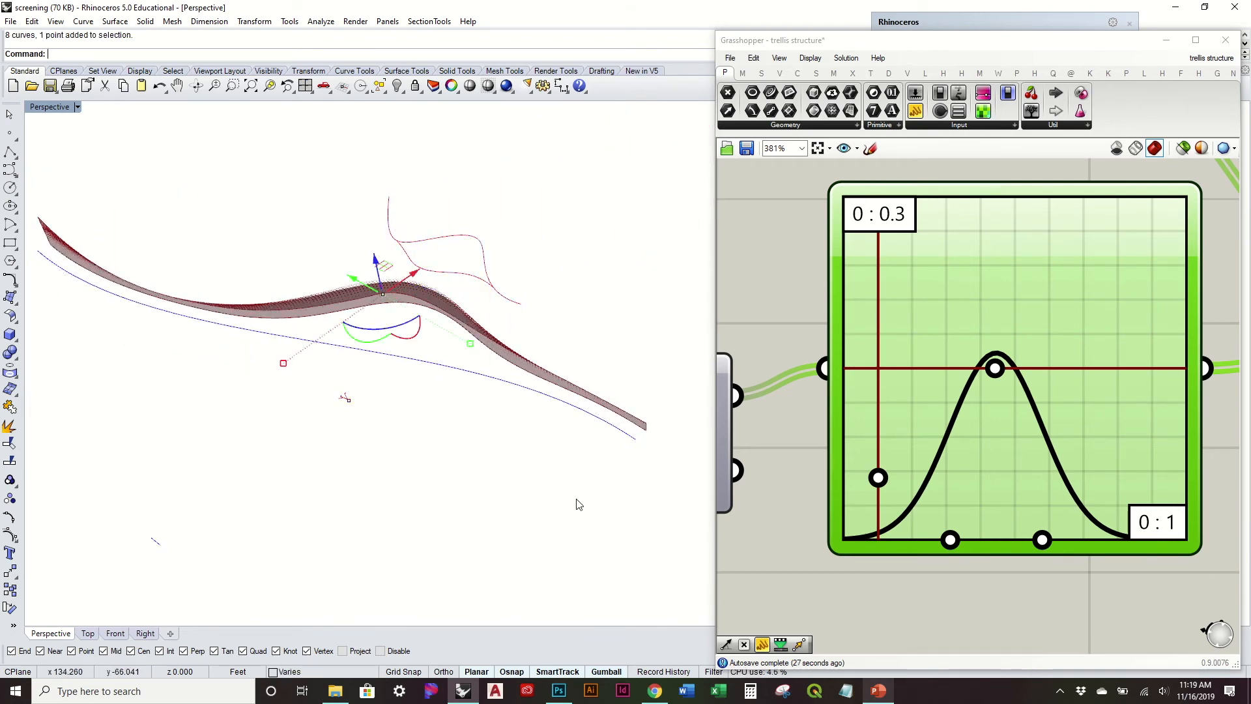
pyautogui.write('de')
pyautogui.press('Return')
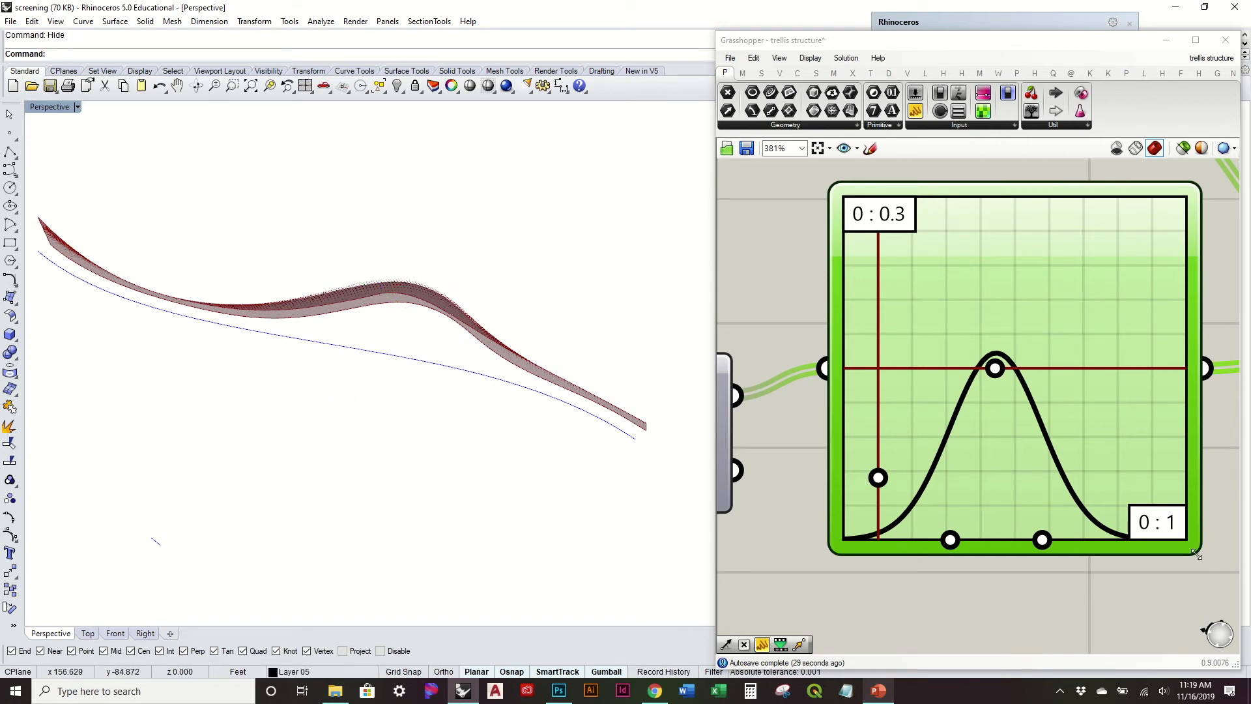
pyautogui.click(1120, 615)
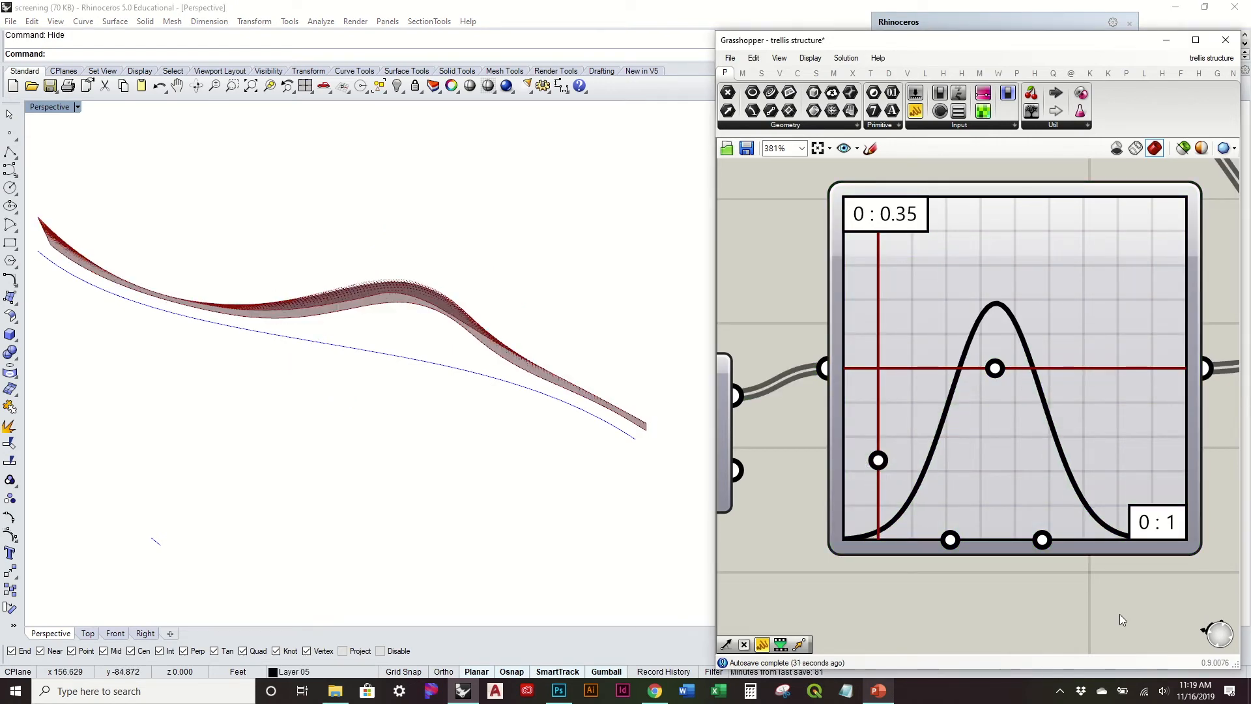
# Step: Shift the Gaussian curve's centre slightly to about 0.49 on the X axis, keeping its peak height
pyautogui.moveTo(520, 511); pyautogui.dragTo(527, 430, button='right')
pyautogui.scroll(9, 256, 322)
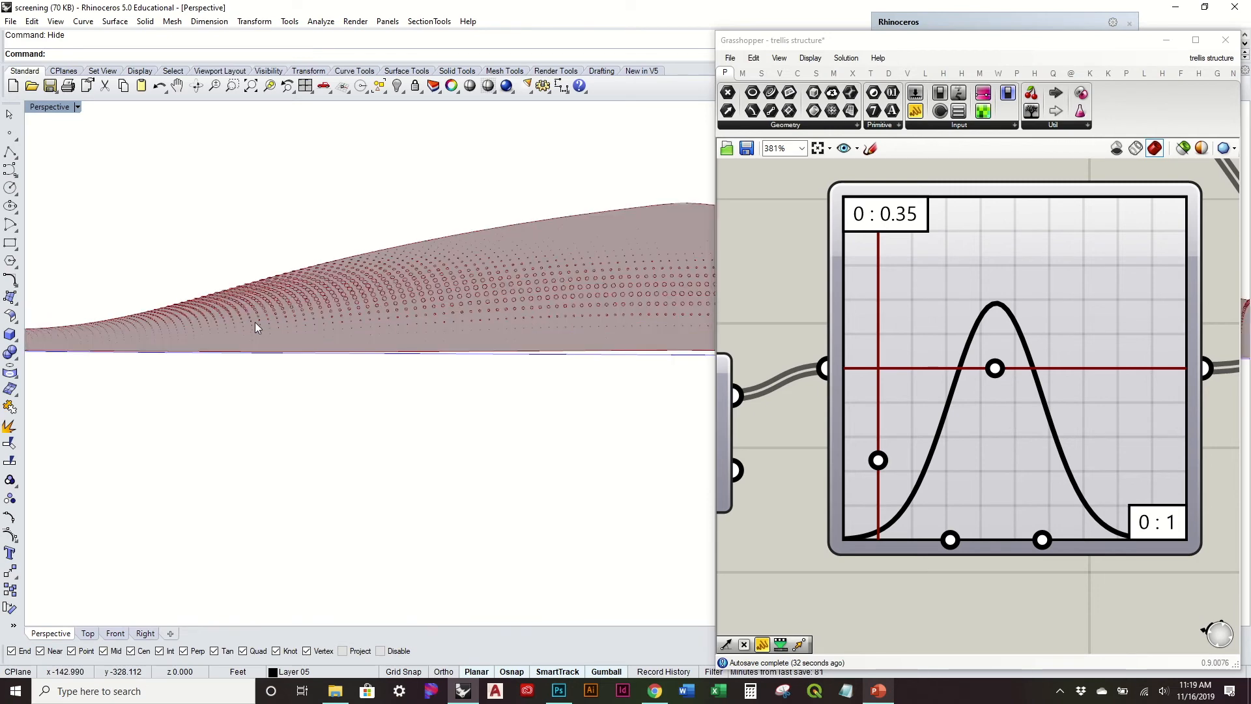
pyautogui.moveTo(255, 322); pyautogui.dragTo(282, 291, button='right')
pyautogui.scroll(3, 281, 290)
pyautogui.scroll(-2, 282, 291)
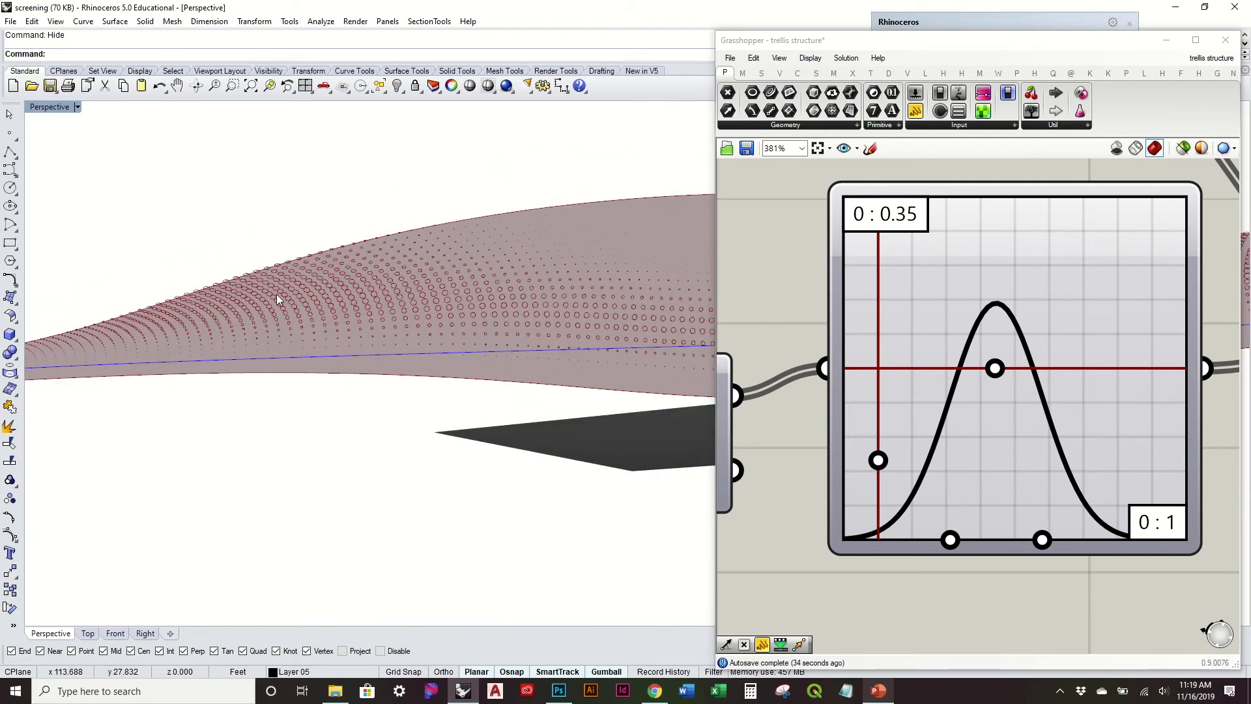
pyautogui.scroll(6, 272, 299)
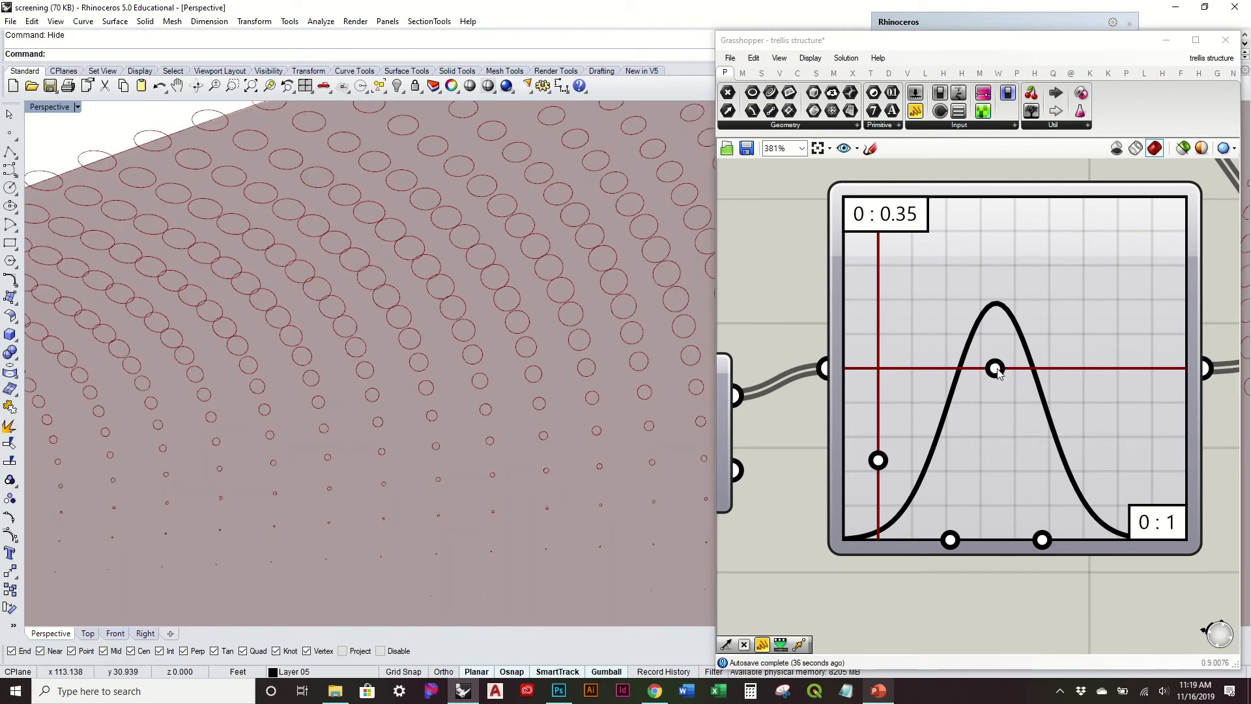
pyautogui.moveTo(996, 371); pyautogui.dragTo(1010, 373)
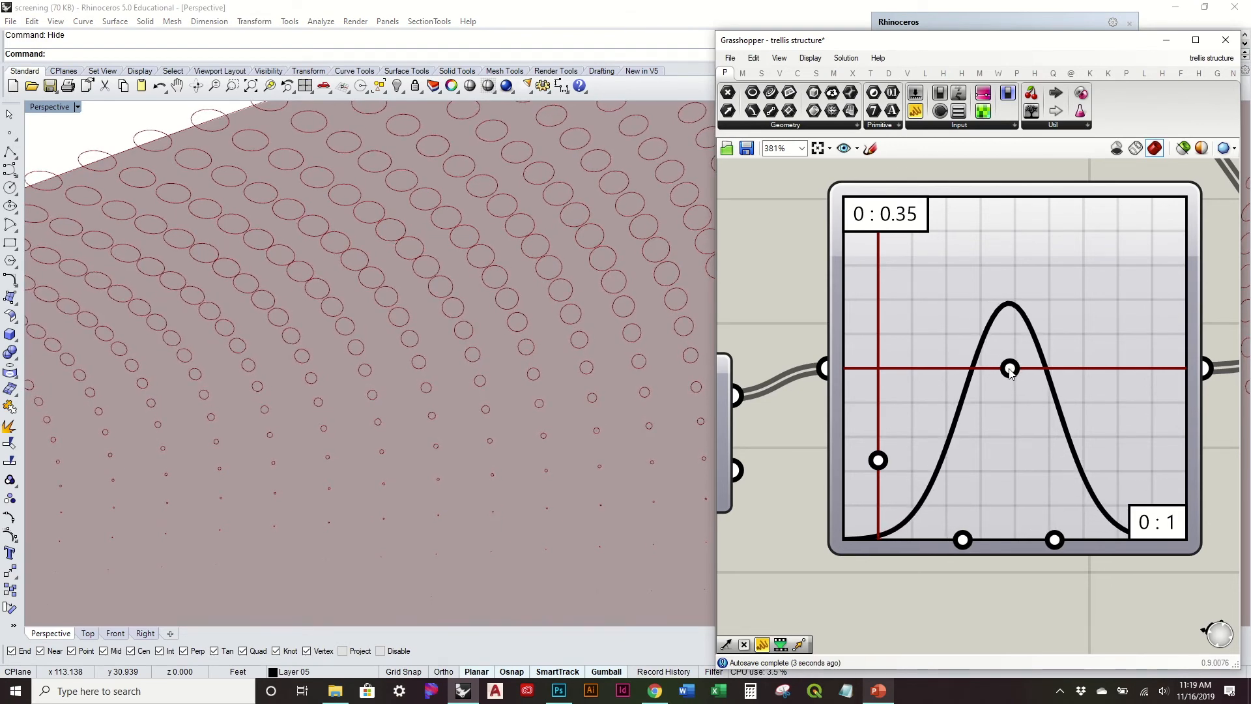
# Step: Examine how the circle sizes vary with height along the whole lofted surface, including its end and its tallest part
pyautogui.scroll(-8, 514, 386)
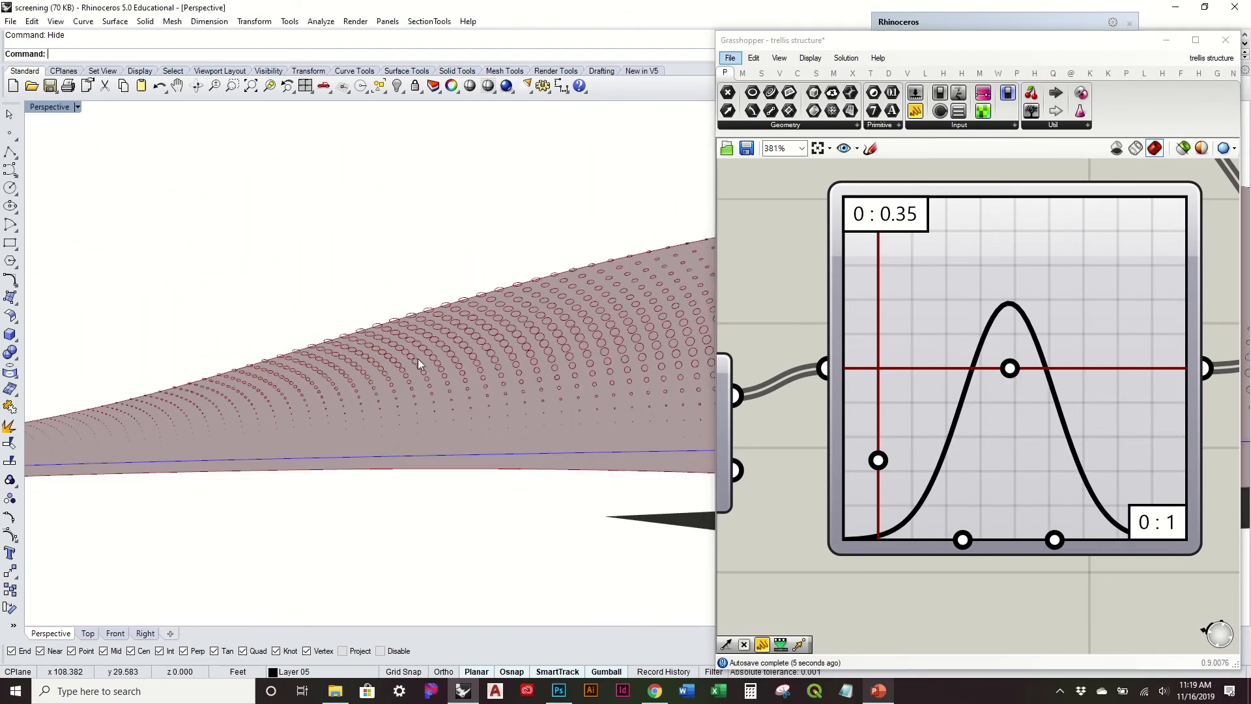
pyautogui.moveTo(447, 426); pyautogui.dragTo(490, 332, button='right')
pyautogui.scroll(10, 491, 328)
pyautogui.scroll(-6, 491, 328)
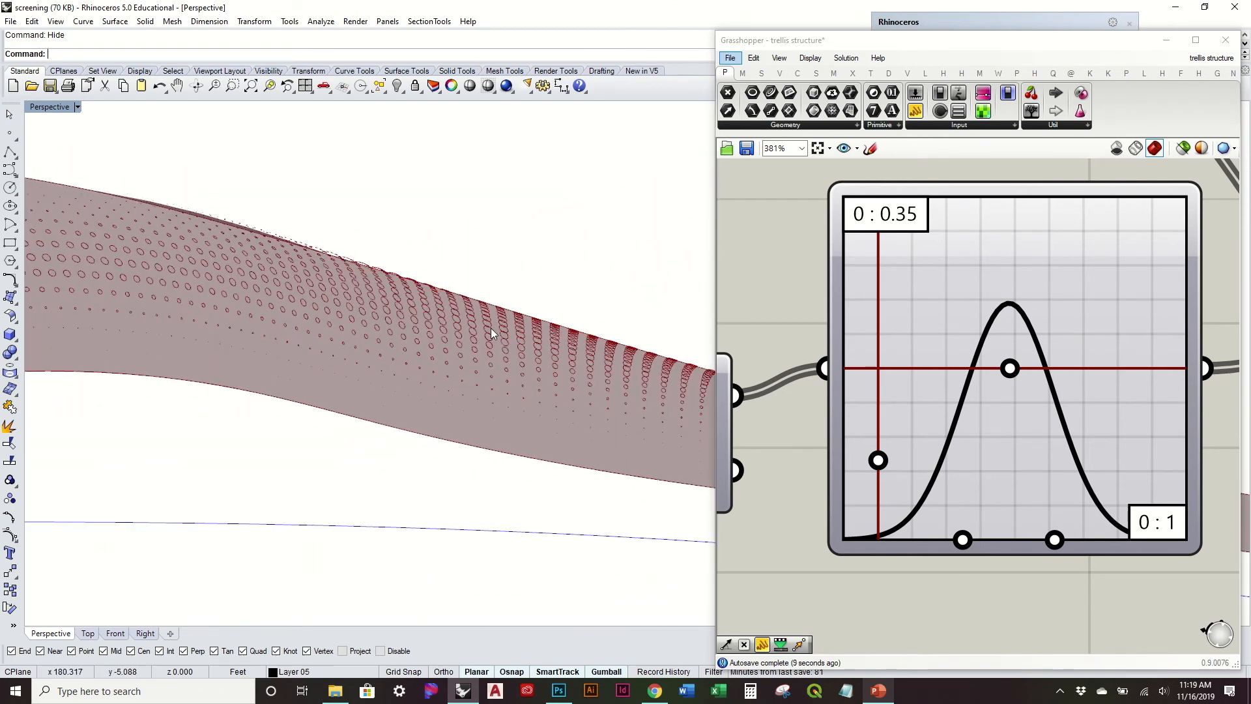
pyautogui.moveTo(492, 324); pyautogui.dragTo(519, 464, button='right')
pyautogui.scroll(-12, 530, 449)
pyautogui.moveTo(463, 351); pyautogui.dragTo(490, 179, button='right')
pyautogui.moveTo(185, 399); pyautogui.dragTo(543, 321, button='right')
pyautogui.moveTo(419, 318); pyautogui.dragTo(523, 352, button='right')
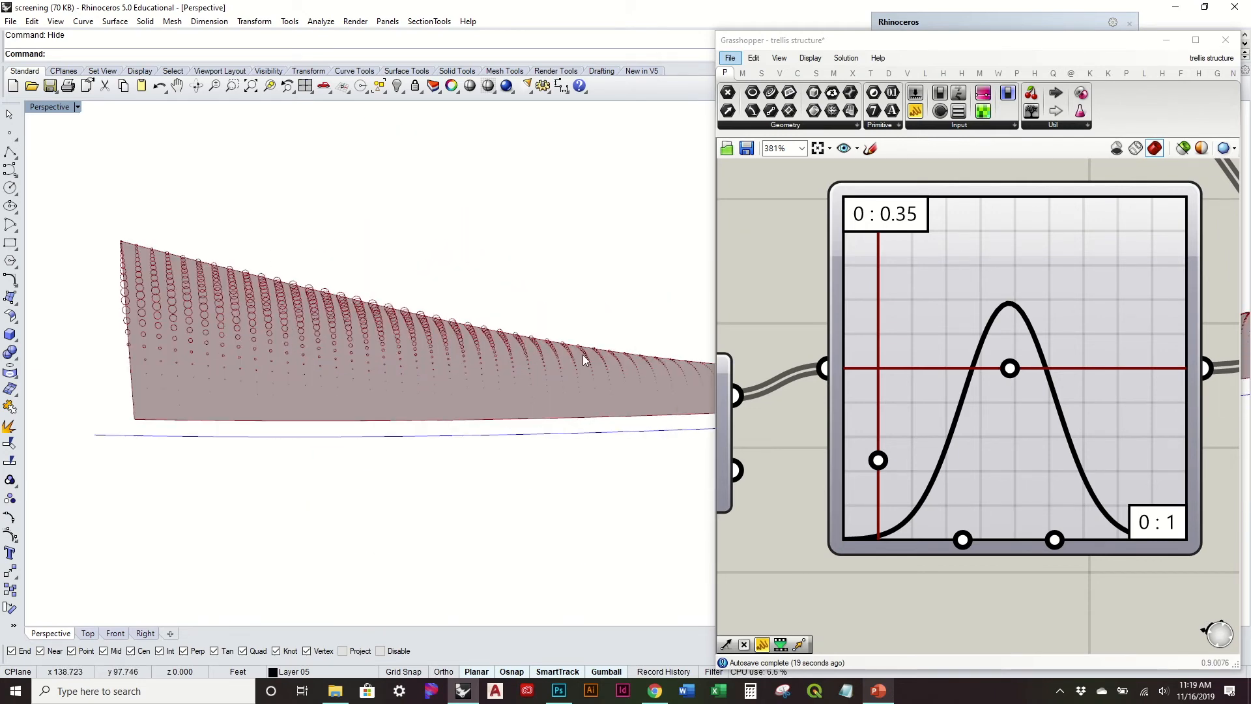
pyautogui.scroll(10, 582, 354)
pyautogui.scroll(-10, 583, 354)
pyautogui.moveTo(495, 330)
pyautogui.keyDown('shift'); pyautogui.mouseDown(button='right')
pyautogui.moveTo(400, 350)
pyautogui.moveTo(420, 342)
pyautogui.mouseUp(button='right'); pyautogui.keyUp('shift')
pyautogui.scroll(-8, 400, 351)
pyautogui.moveTo(486, 344)
pyautogui.mouseDown(button='right')
pyautogui.moveTo(475, 315)
pyautogui.moveTo(464, 322)
pyautogui.moveTo(506, 317)
pyautogui.moveTo(406, 343)
pyautogui.mouseUp(button='right')
pyautogui.click(964, 307)
pyautogui.moveTo(616, 327); pyautogui.dragTo(592, 584, button='right')
pyautogui.scroll(8, 528, 326)
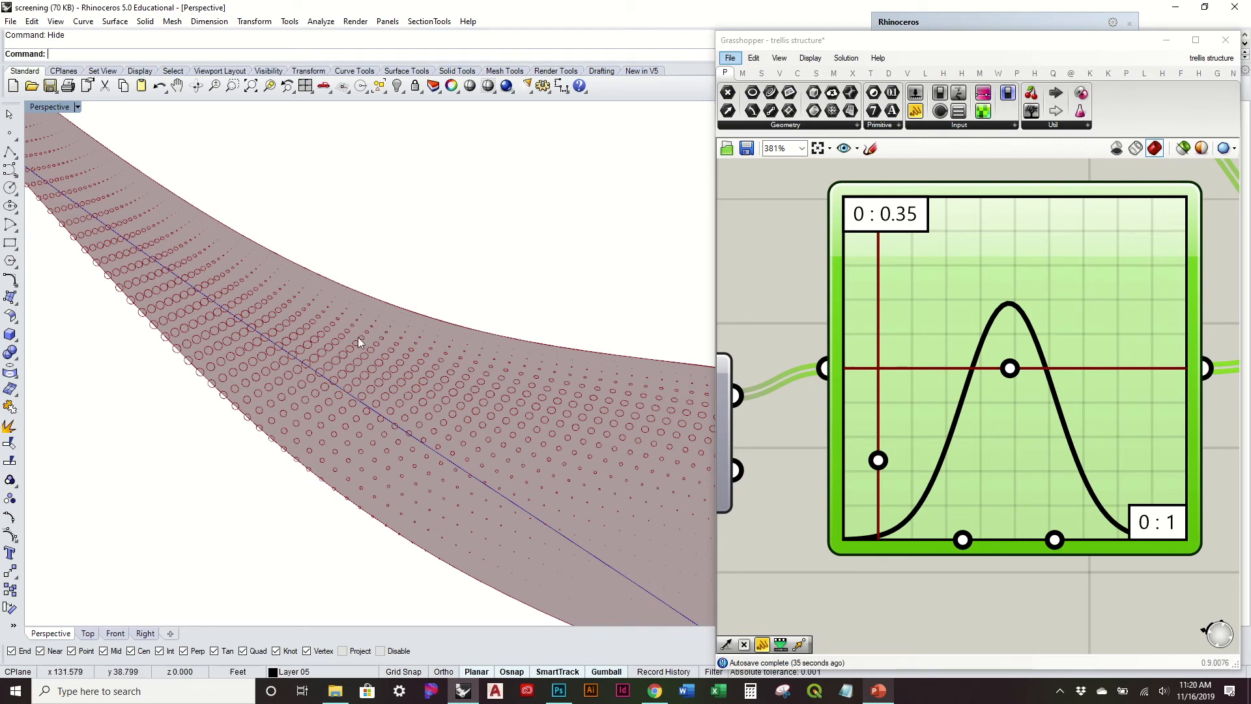
pyautogui.click(804, 291)
pyautogui.moveTo(531, 361); pyautogui.dragTo(543, 199, button='right')
pyautogui.scroll(-4, 786, 233)
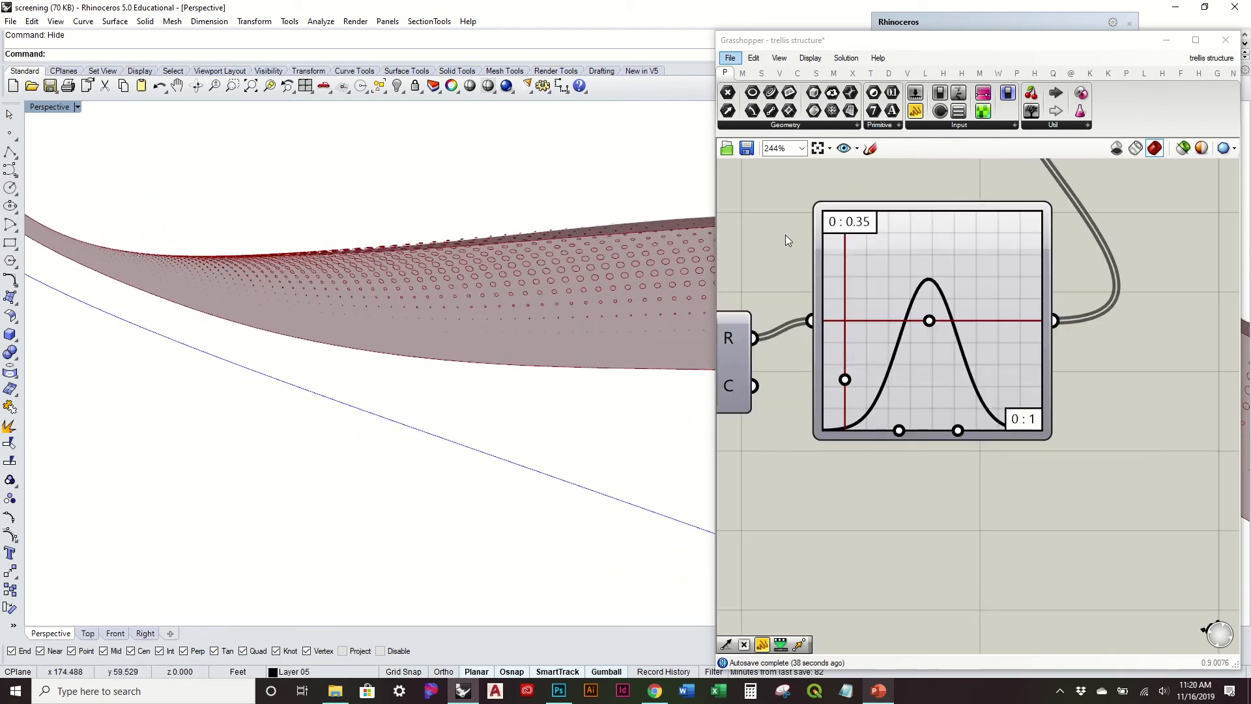
pyautogui.moveTo(486, 305); pyautogui.dragTo(665, 285, button='right')
# Step: Turn on the preview of the Interpolate component fed by the three point lists to display the rib curves
pyautogui.moveTo(831, 259); pyautogui.dragTo(951, 358, button='right')
pyautogui.moveTo(391, 306)
pyautogui.mouseDown(button='right')
pyautogui.moveTo(424, 335)
pyautogui.moveTo(435, 506)
pyautogui.moveTo(439, 368)
pyautogui.mouseUp(button='right')
pyautogui.scroll(-1, 936, 416)
pyautogui.moveTo(1082, 272); pyautogui.dragTo(1171, 394, button='right')
pyautogui.scroll(-2, 936, 415)
pyautogui.moveTo(799, 360); pyautogui.dragTo(866, 357, button='right')
pyautogui.moveTo(785, 365); pyautogui.dragTo(1152, 367, button='right')
pyautogui.click(820, 344)
pyautogui.click(994, 340)
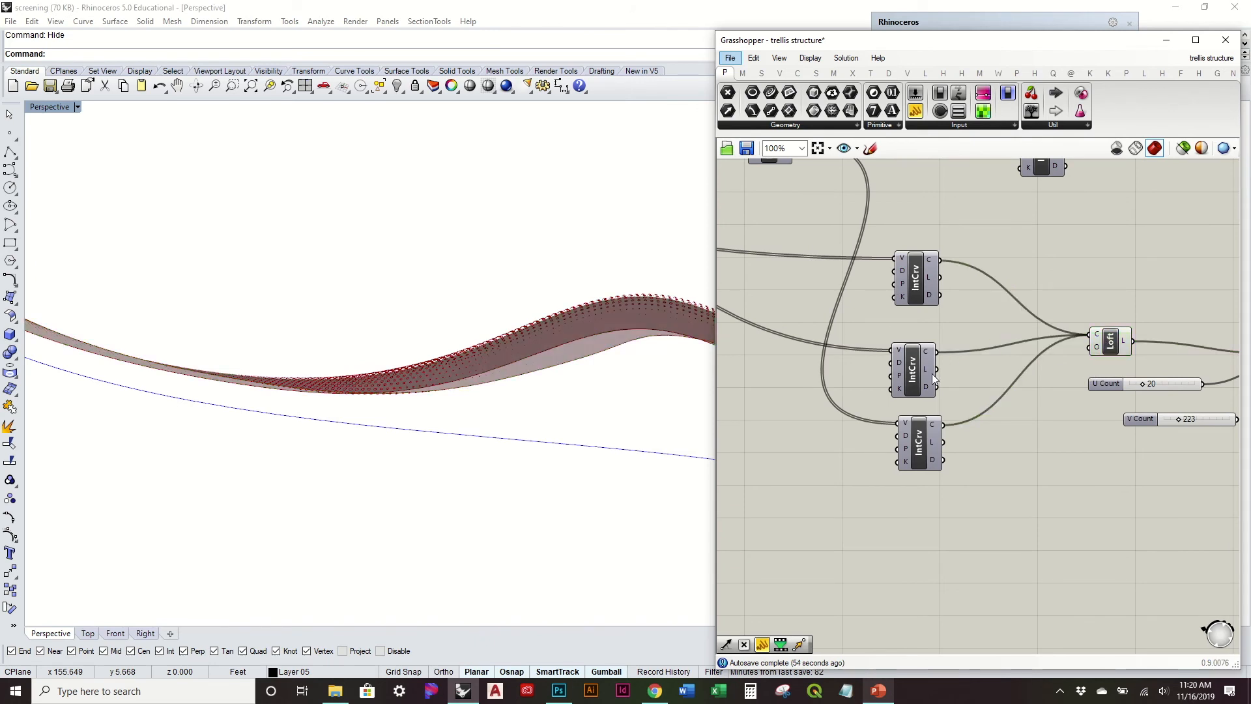
pyautogui.moveTo(932, 329); pyautogui.dragTo(922, 443, button='right')
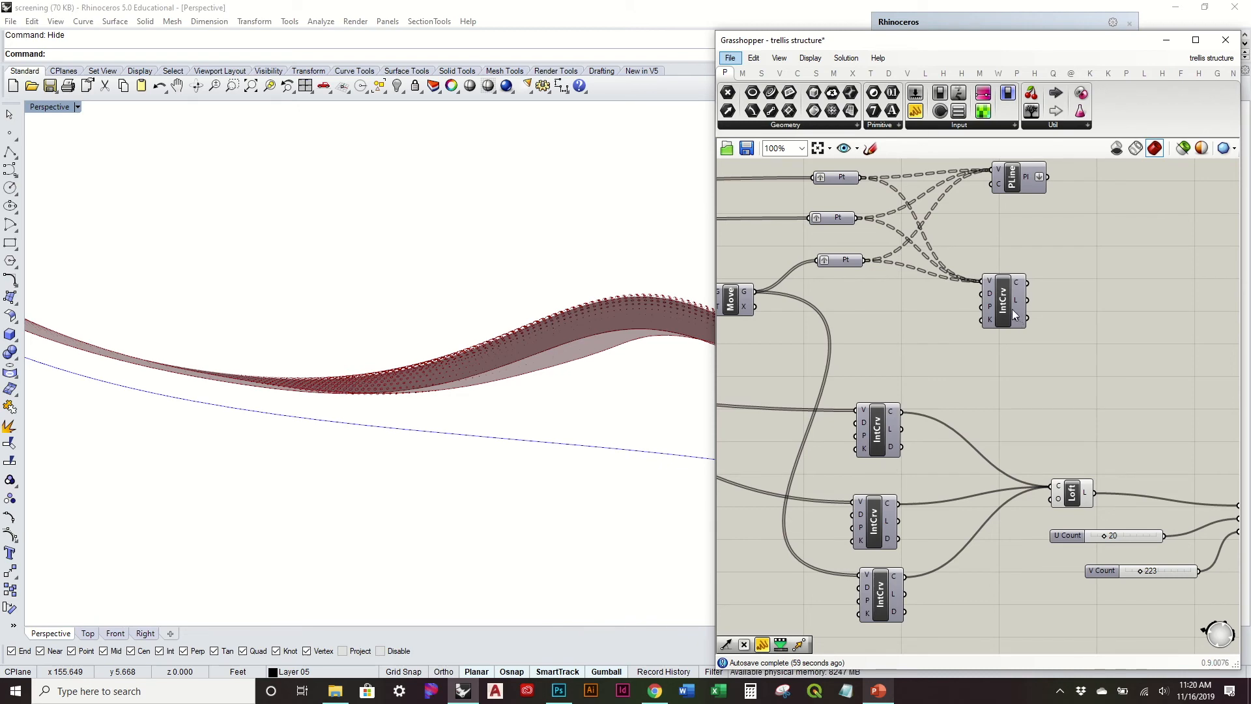
pyautogui.moveTo(1010, 282); pyautogui.dragTo(938, 329, button='right')
pyautogui.rightClick(928, 339)
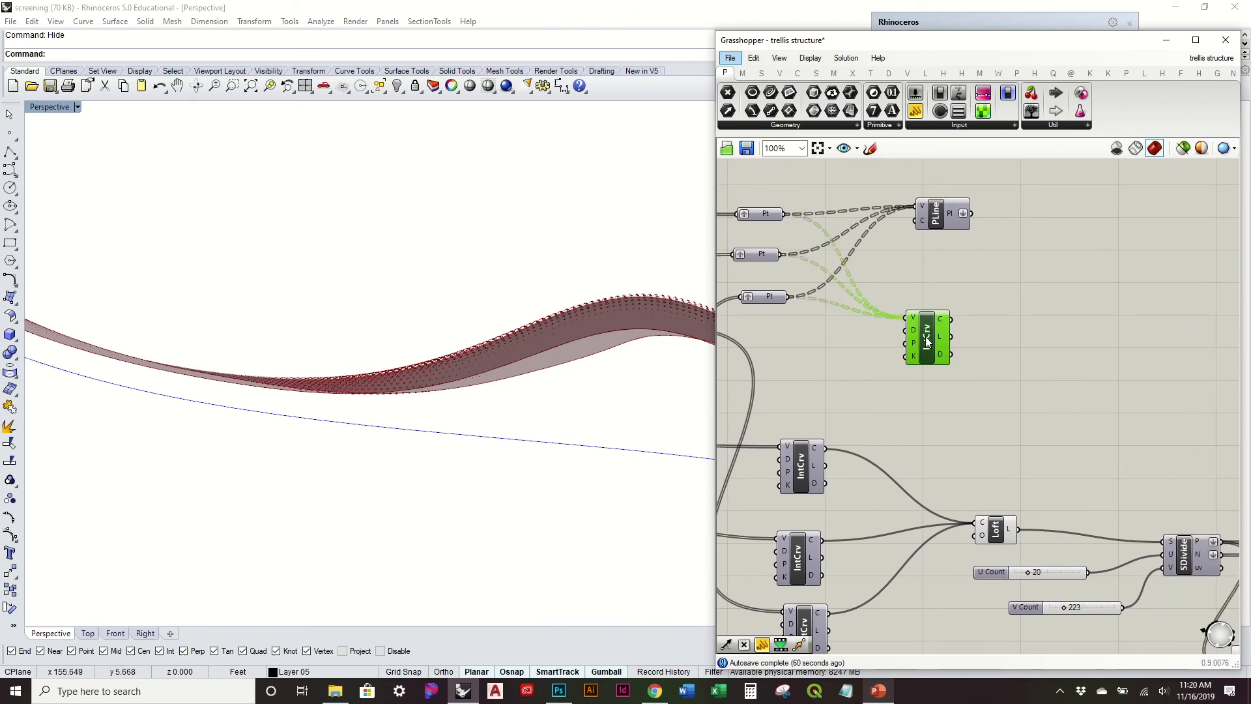
pyautogui.click(963, 365)
pyautogui.moveTo(568, 358); pyautogui.dragTo(587, 329, button='right')
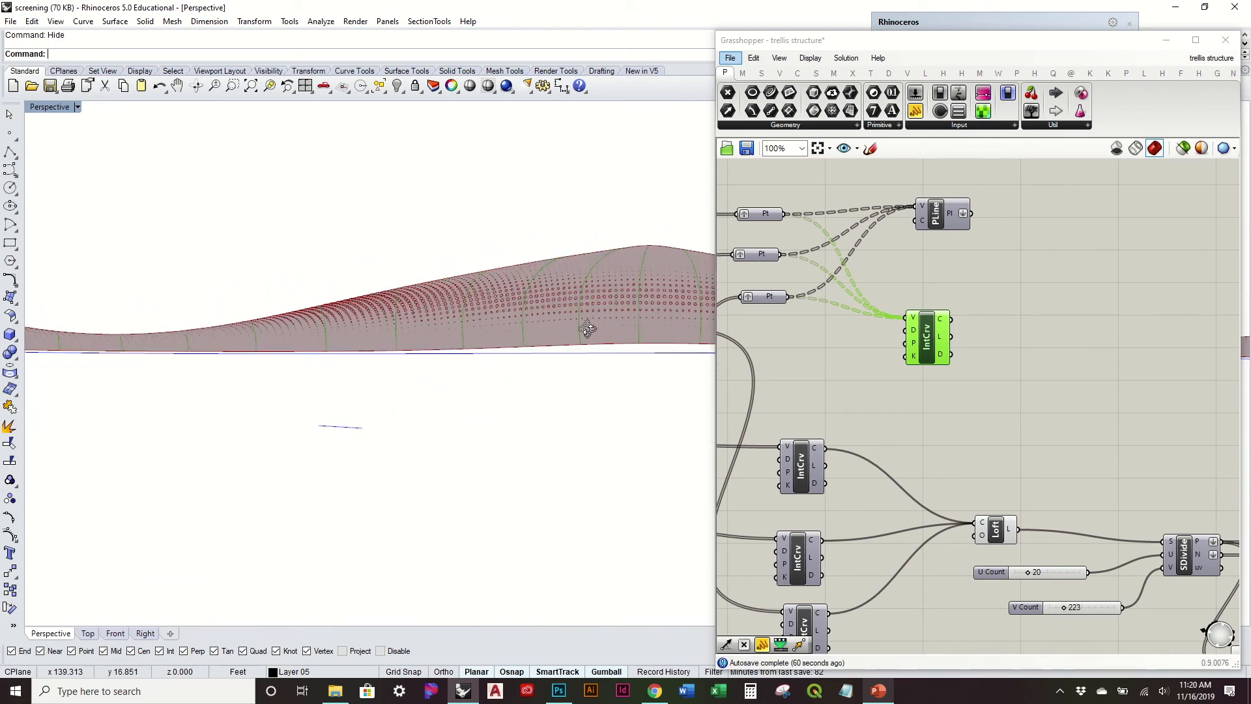
# Step: Set the Count slider that drives the base curve's Divide component to 100
pyautogui.click(1094, 403)
pyautogui.scroll(-1, 1067, 471)
pyautogui.moveTo(1067, 471); pyautogui.dragTo(1123, 435, button='right')
pyautogui.moveTo(625, 383); pyautogui.dragTo(601, 377, button='right')
pyautogui.moveTo(915, 378); pyautogui.dragTo(1101, 371, button='right')
pyautogui.scroll(-2, 1101, 371)
pyautogui.moveTo(784, 349); pyautogui.dragTo(975, 351, button='right')
pyautogui.moveTo(837, 331); pyautogui.dragTo(966, 330, button='right')
pyautogui.scroll(3, 864, 337)
pyautogui.moveTo(877, 339); pyautogui.dragTo(972, 370, button='right')
pyautogui.scroll(2, 936, 406)
pyautogui.moveTo(936, 402); pyautogui.dragTo(1029, 413)
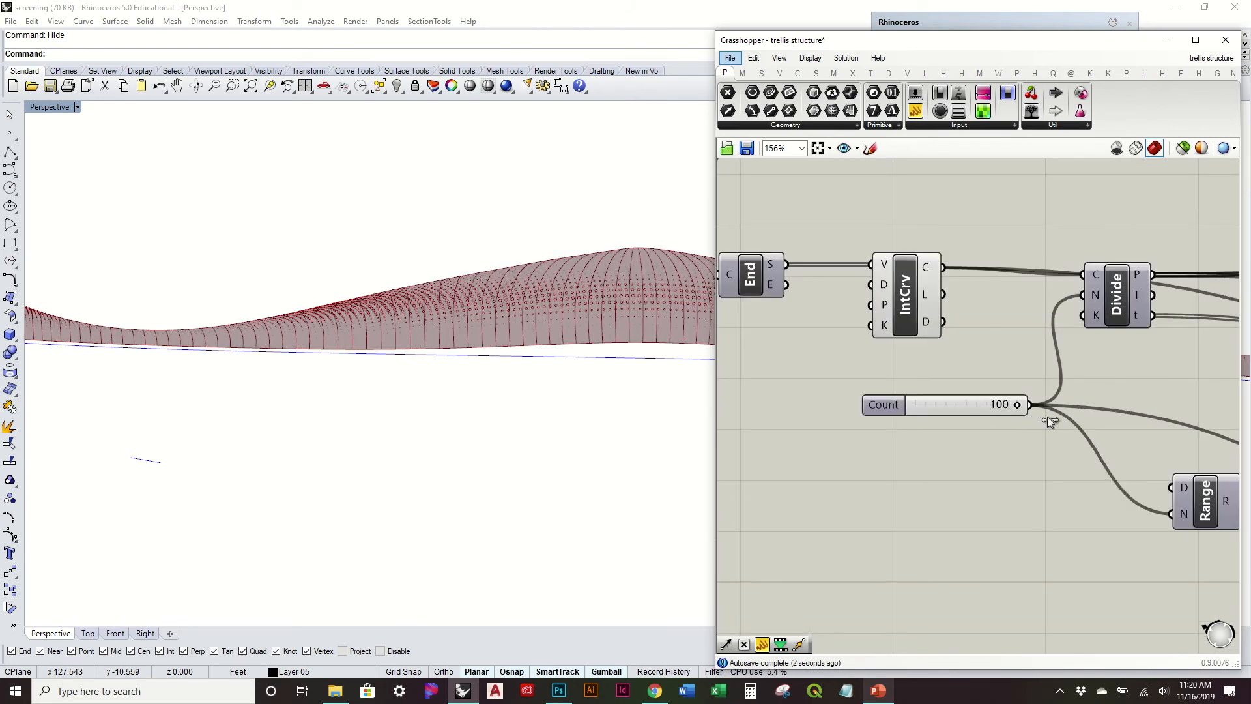
# Step: Extend the Count slider's maximum to 300 and raise the count towards that limit
pyautogui.moveTo(584, 321); pyautogui.dragTo(588, 368, button='right')
pyautogui.doubleClick(865, 405)
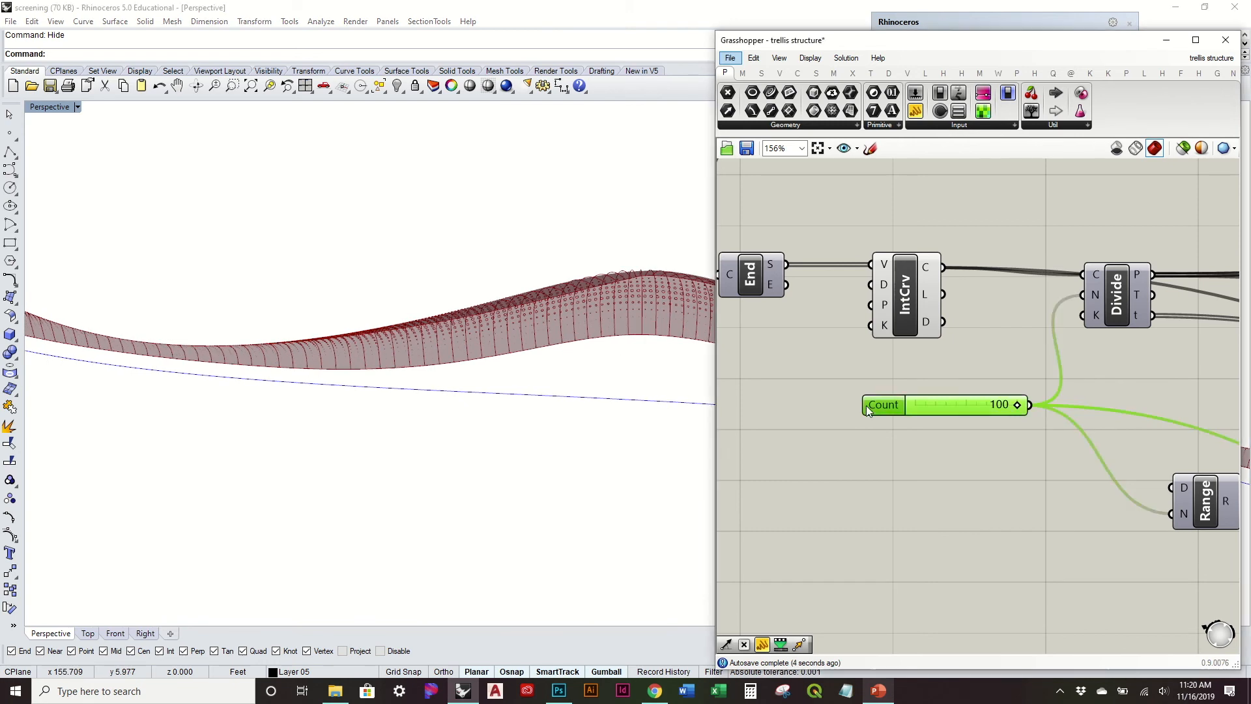
pyautogui.doubleClick(926, 443)
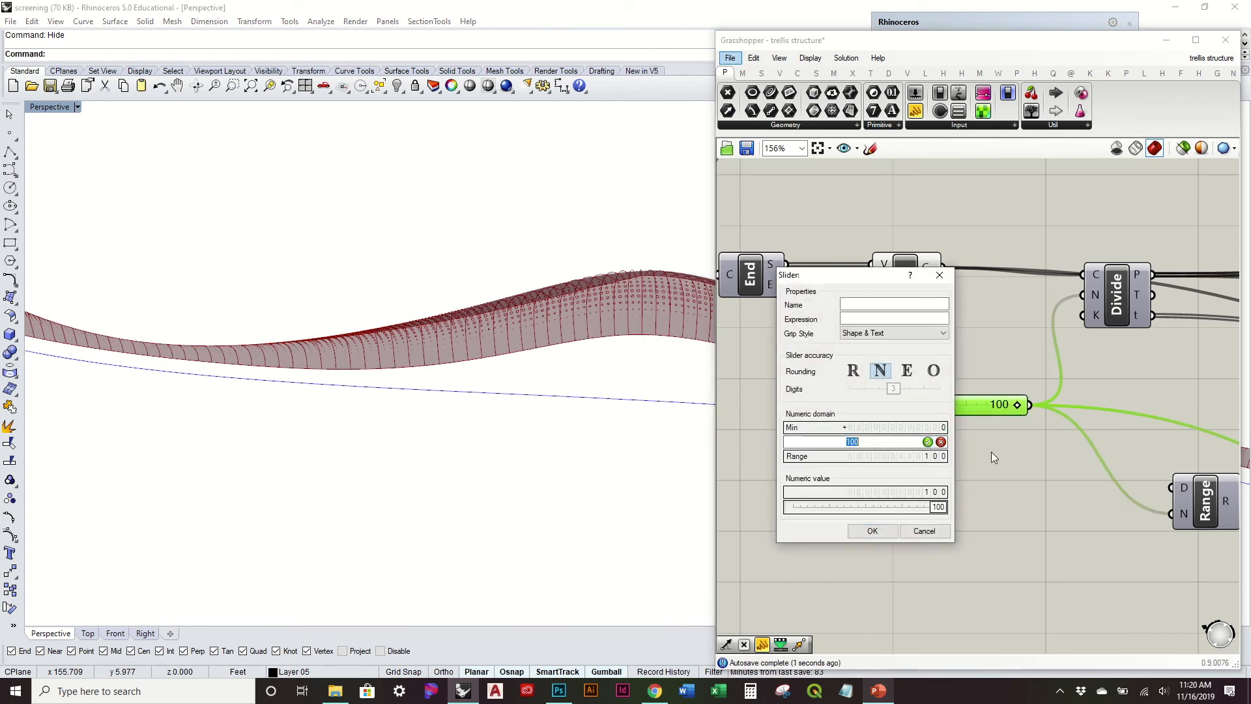
pyautogui.write('300')
pyautogui.click(892, 534)
pyautogui.moveTo(948, 404); pyautogui.dragTo(1030, 424)
# Step: Examine the denser rib curves across the surface and identify the Interpolate component that generates them
pyautogui.moveTo(457, 255); pyautogui.dragTo(627, 414, button='right')
pyautogui.scroll(6, 631, 413)
pyautogui.scroll(-4, 631, 417)
pyautogui.moveTo(525, 422); pyautogui.dragTo(594, 251, button='right')
pyautogui.click(1014, 336)
pyautogui.moveTo(1014, 336); pyautogui.dragTo(850, 372, button='right')
pyautogui.scroll(-4, 1046, 358)
pyautogui.moveTo(1047, 357); pyautogui.dragTo(889, 337, button='right')
pyautogui.moveTo(1113, 364); pyautogui.dragTo(882, 350, button='right')
pyautogui.click(947, 367)
pyautogui.moveTo(498, 355); pyautogui.dragTo(642, 302, button='right')
pyautogui.click(936, 368)
pyautogui.moveTo(936, 368); pyautogui.dragTo(976, 365)
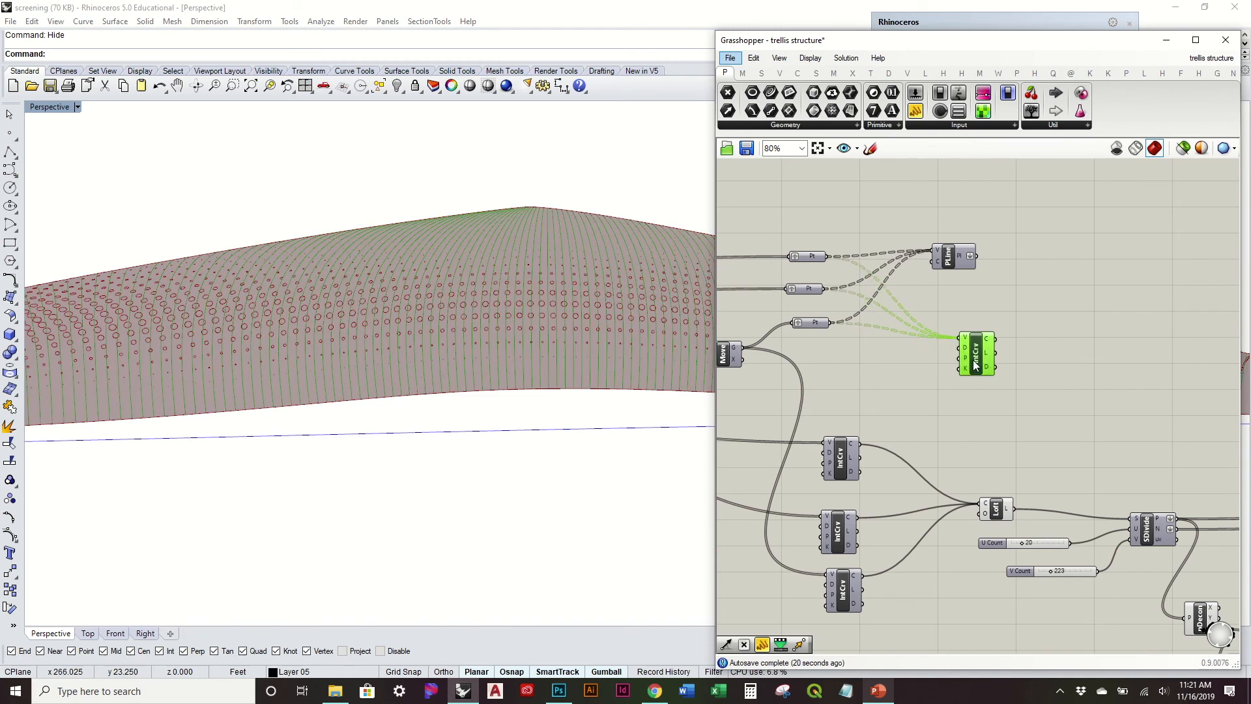
# Step: Add a Divide Length component beside the rib Interpolate component and feed it the rib curves
pyautogui.moveTo(1020, 369); pyautogui.dragTo(957, 374, button='right')
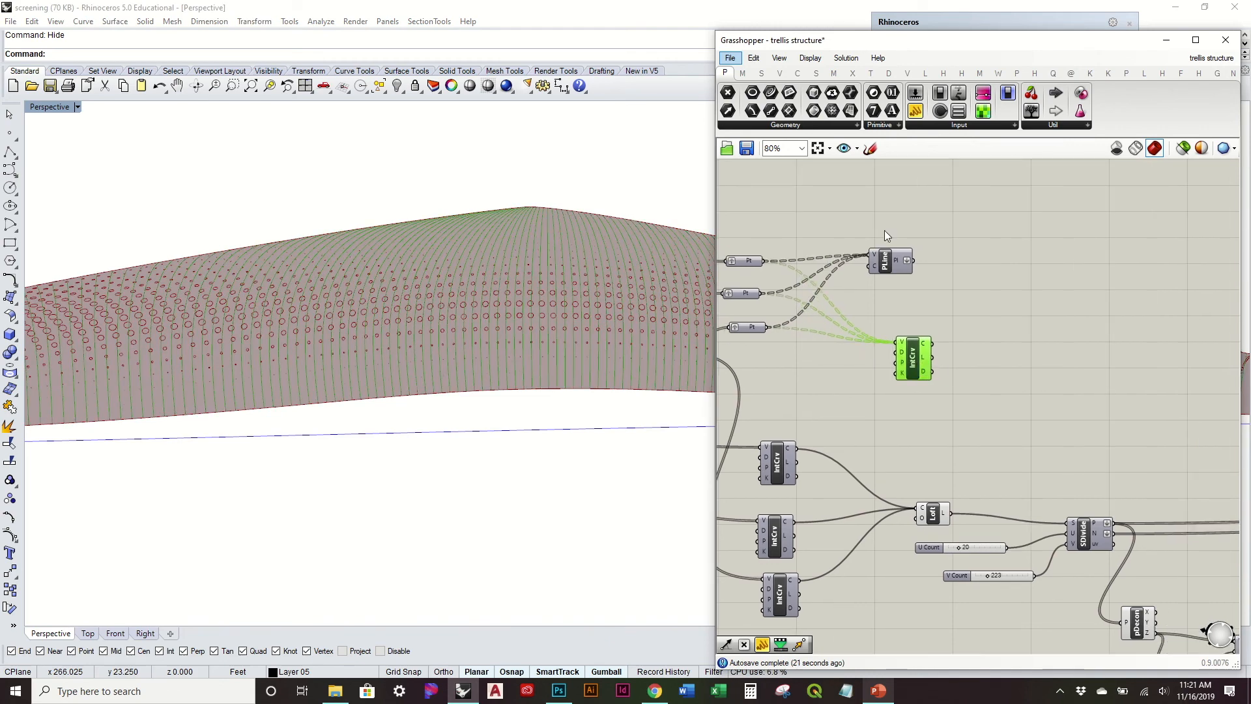
pyautogui.click(798, 73)
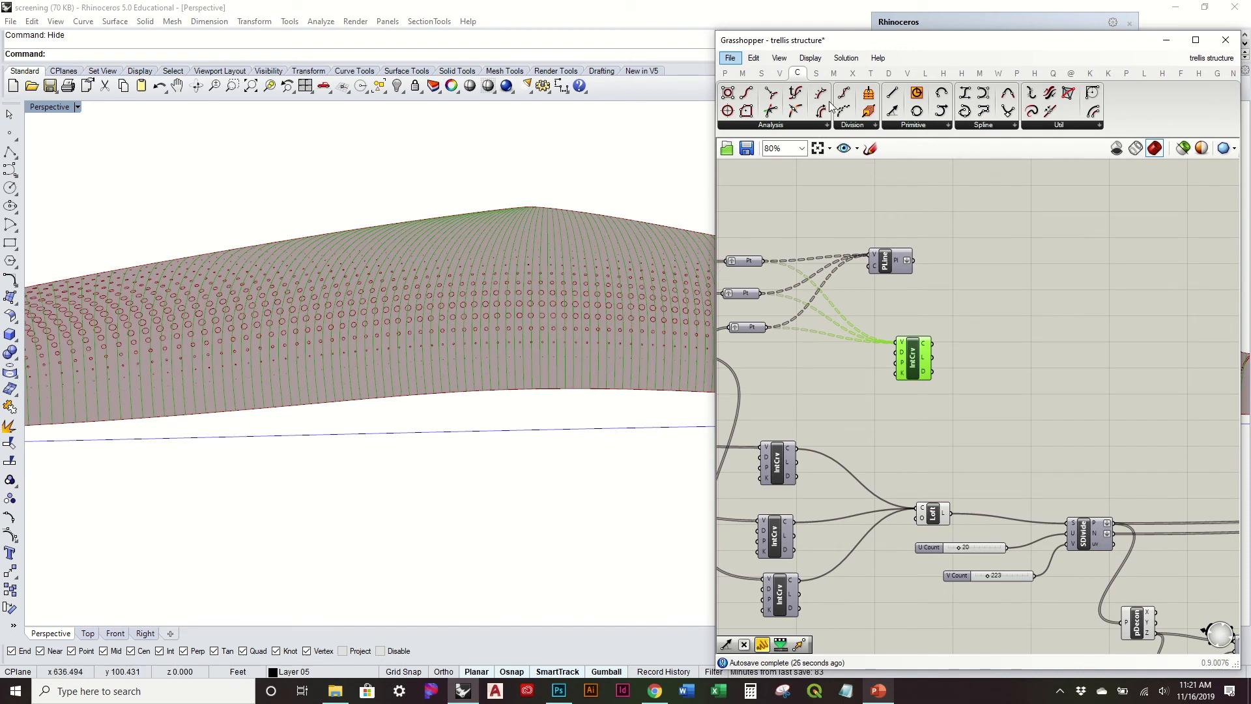
pyautogui.click(851, 126)
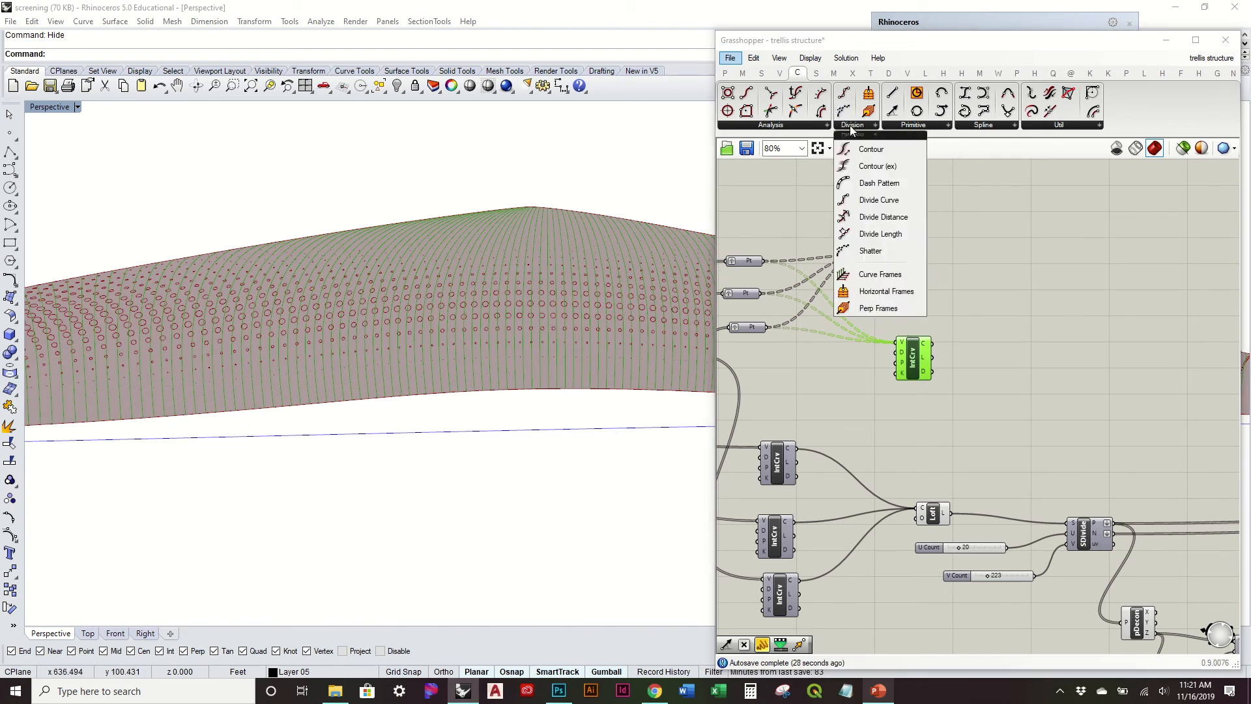
pyautogui.moveTo(903, 234); pyautogui.dragTo(1011, 366)
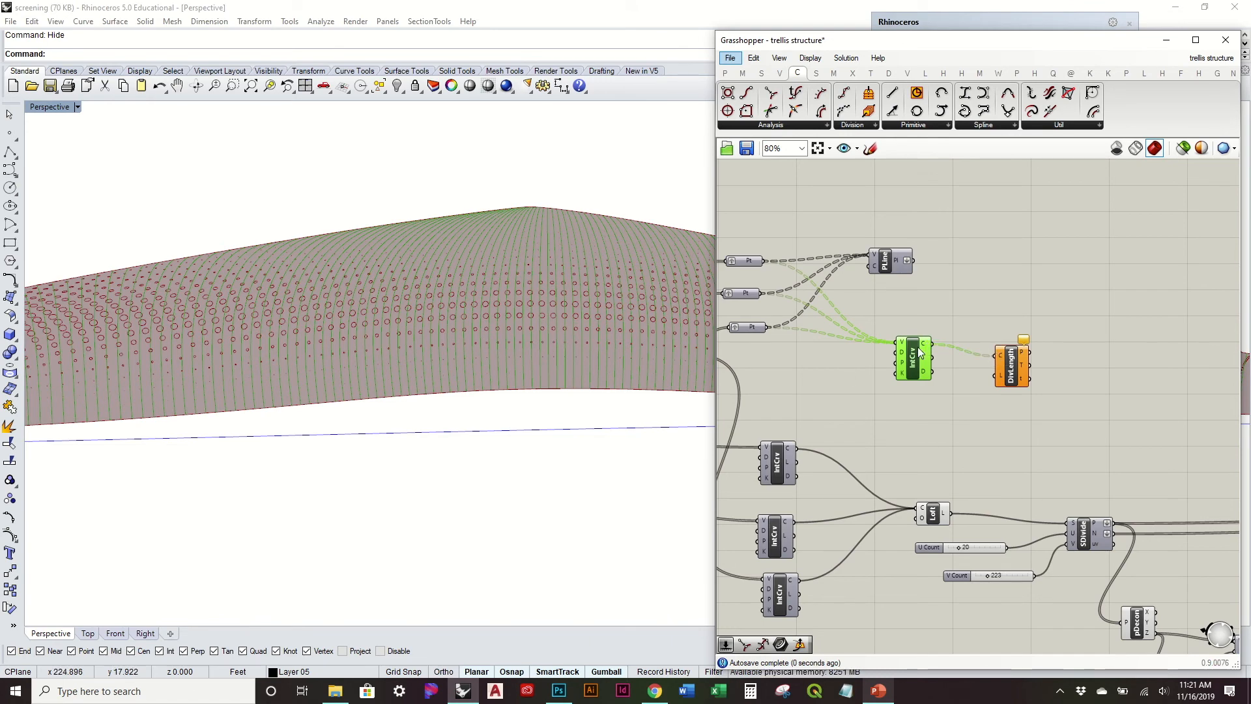
# Step: Create a number slider with the value 0.25 and connect it to the Divide Length component's length input
pyautogui.moveTo(966, 432); pyautogui.dragTo(905, 387, button='right')
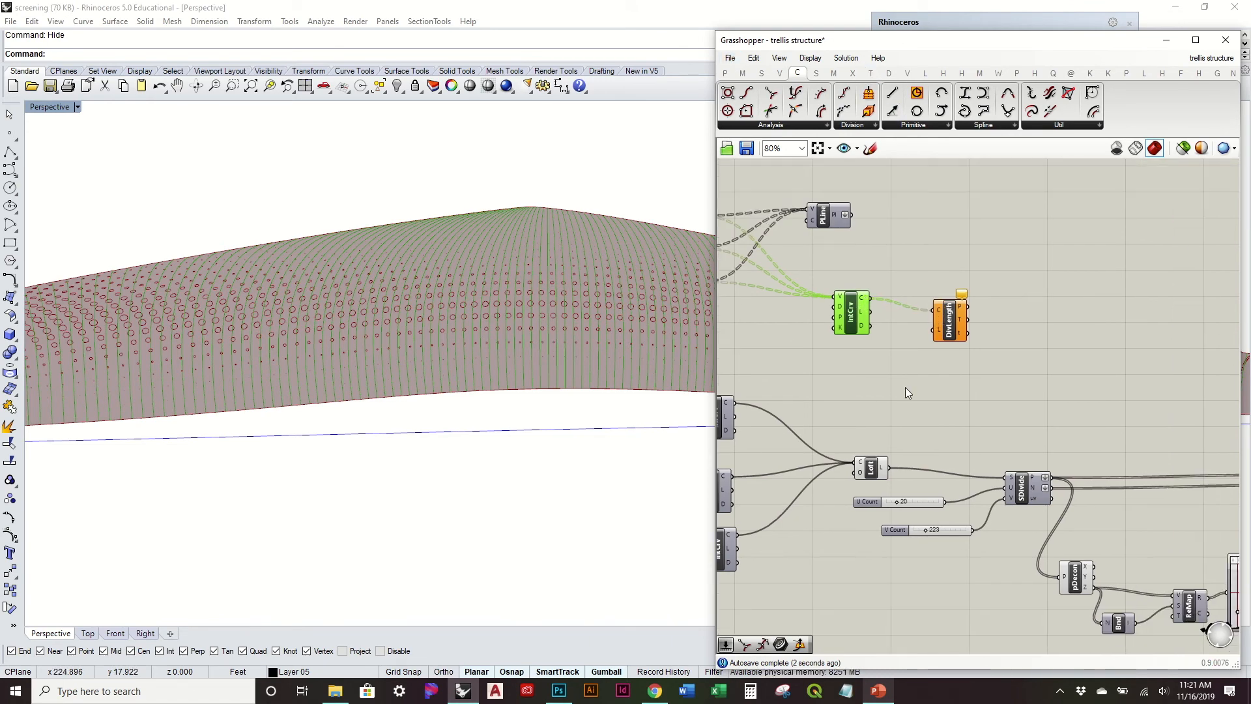
pyautogui.doubleClick(905, 387)
pyautogui.write('slider')
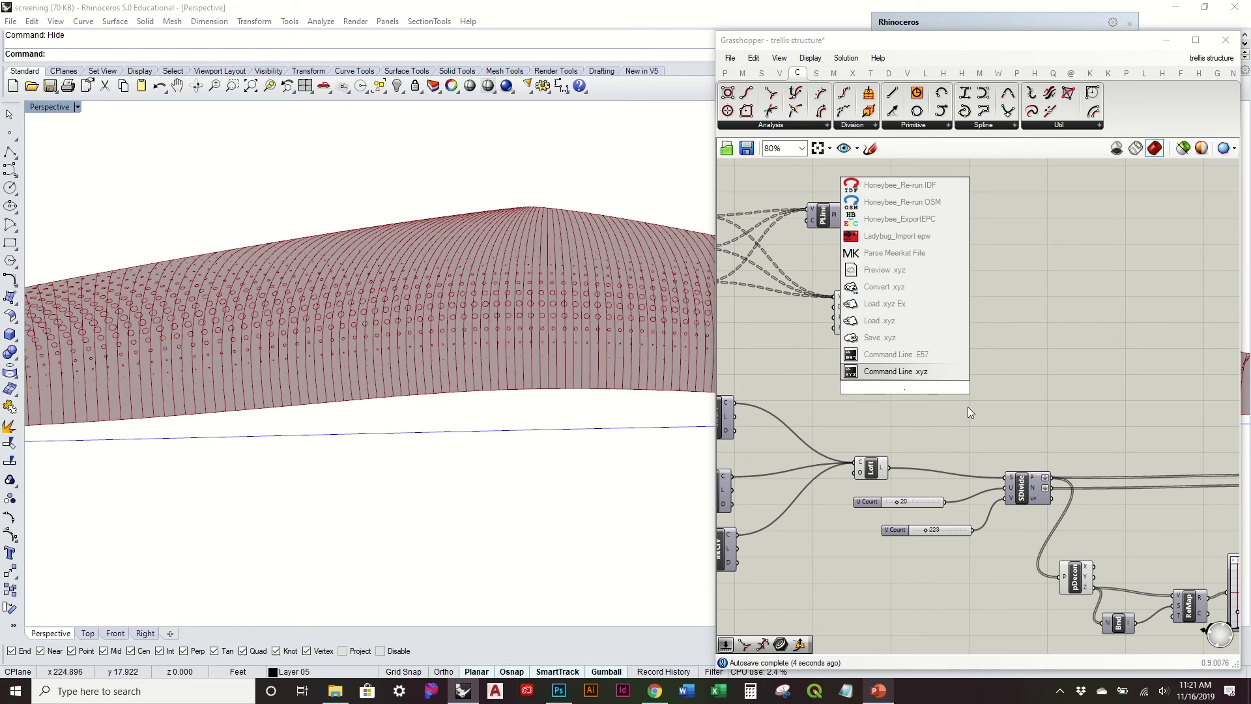
pyautogui.press('Return')
pyautogui.scroll(4, 905, 366)
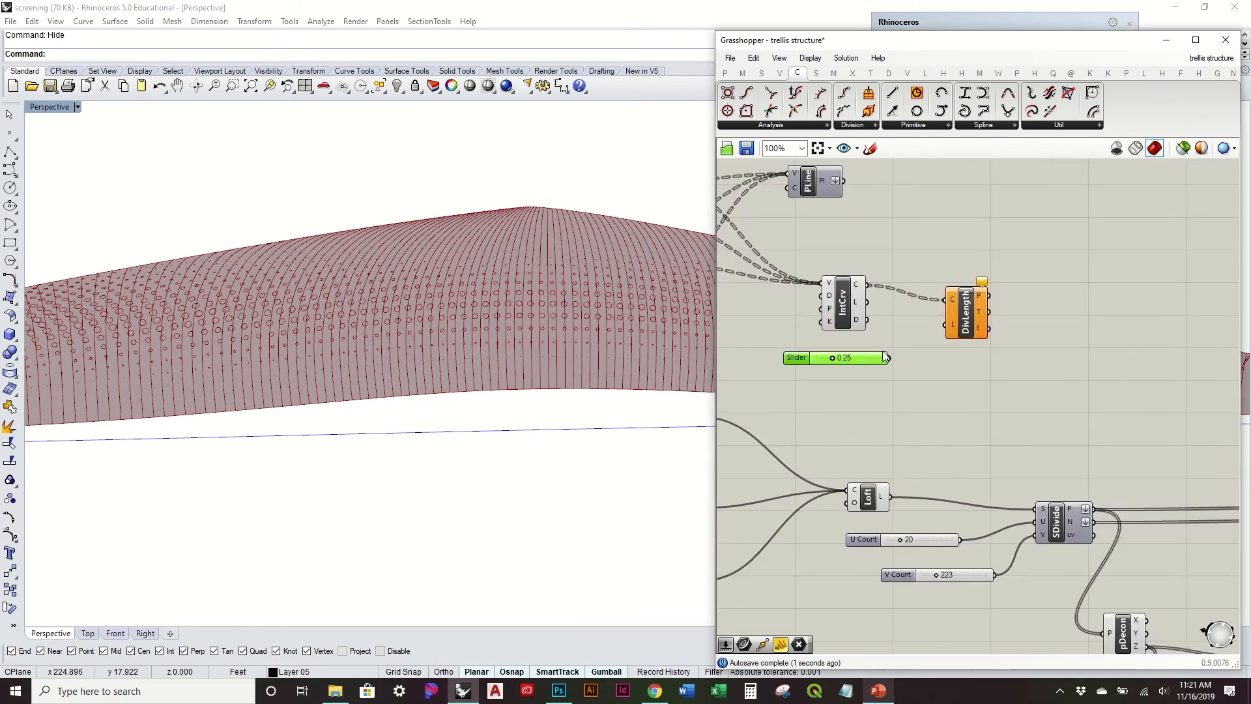
pyautogui.moveTo(894, 362); pyautogui.dragTo(977, 311)
# Step: Flatten the points output of the Divide Length component
pyautogui.moveTo(531, 255); pyautogui.dragTo(104, 385, button='right')
pyautogui.keyDown('shift'); pyautogui.moveTo(185, 409); pyautogui.dragTo(537, 339, button='right'); pyautogui.keyUp('shift')
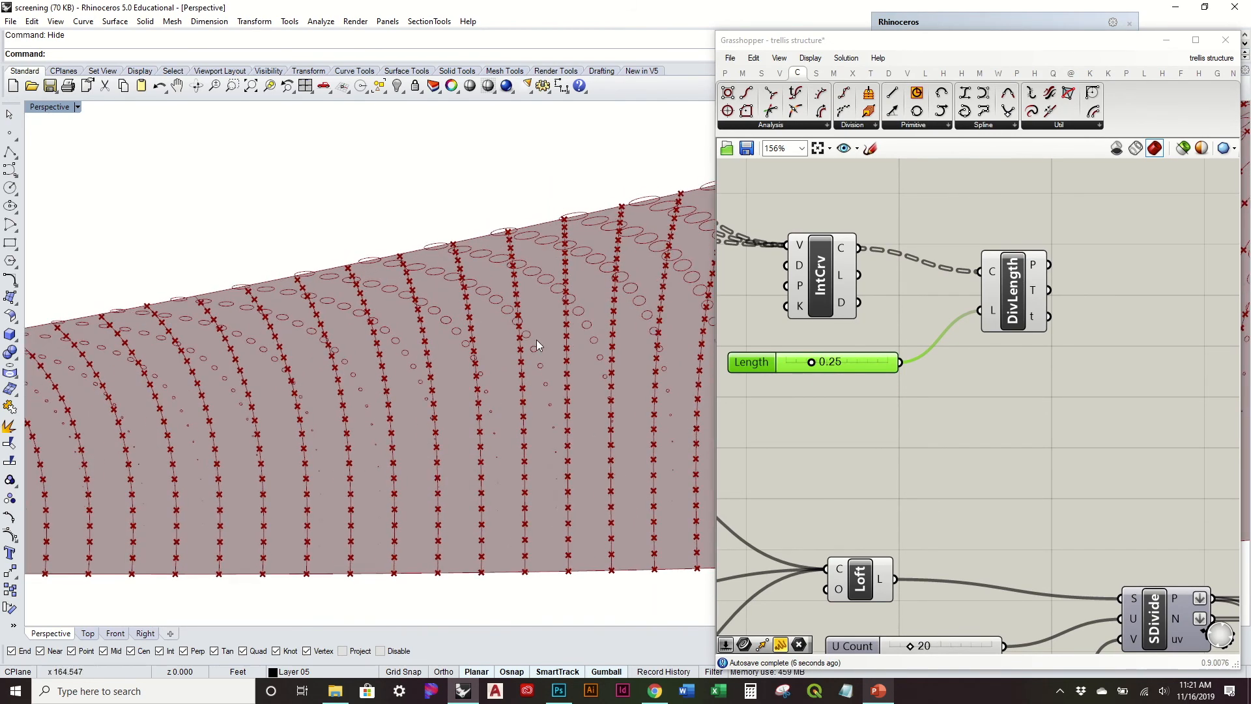
pyautogui.scroll(-14, 353, 342)
pyautogui.moveTo(373, 315); pyautogui.dragTo(340, 299, button='right')
pyautogui.moveTo(1045, 357); pyautogui.dragTo(979, 368, button='right')
pyautogui.moveTo(950, 328)
pyautogui.mouseDown()
pyautogui.moveTo(965, 307)
pyautogui.moveTo(960, 329)
pyautogui.mouseUp()
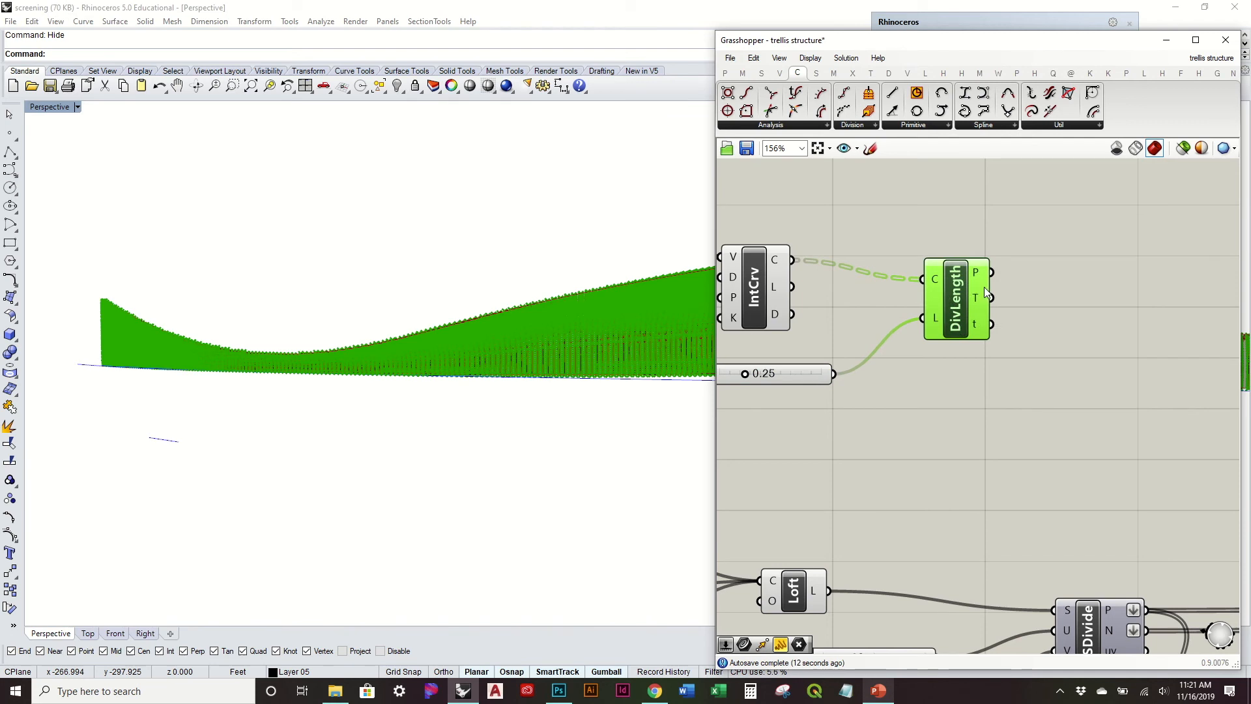
pyautogui.rightClick(979, 273)
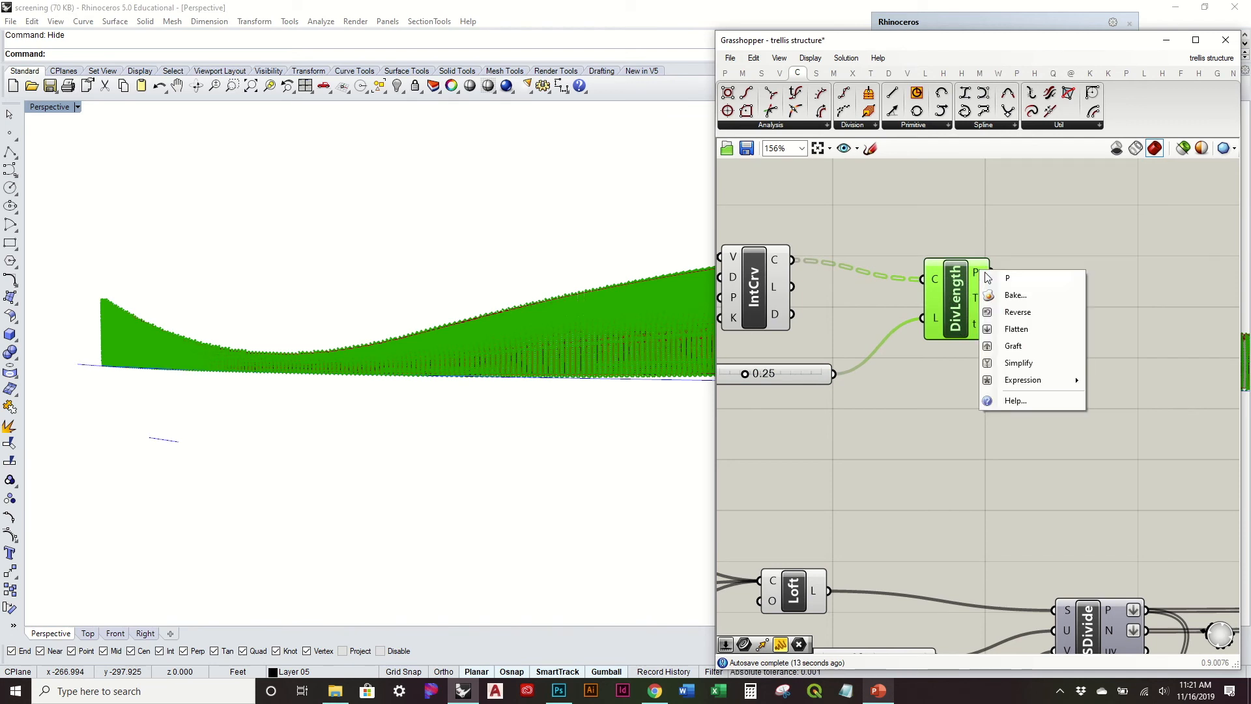
pyautogui.click(1032, 330)
# Step: Examine the division points along the rib curves and the Divide Length component beside the surface division setup
pyautogui.moveTo(567, 327); pyautogui.dragTo(611, 467, button='right')
pyautogui.scroll(-3, 1158, 347)
pyautogui.moveTo(1159, 347); pyautogui.dragTo(992, 342, button='right')
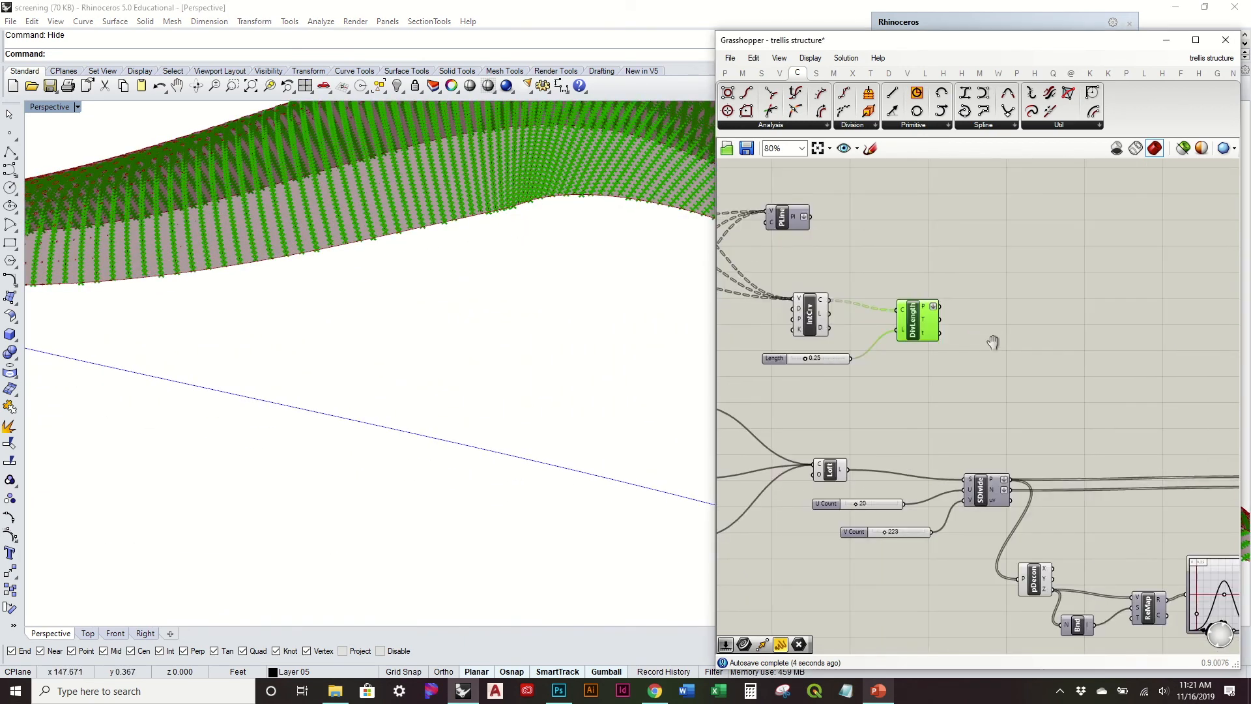
pyautogui.scroll(2, 972, 437)
pyautogui.moveTo(972, 436); pyautogui.dragTo(931, 454, button='right')
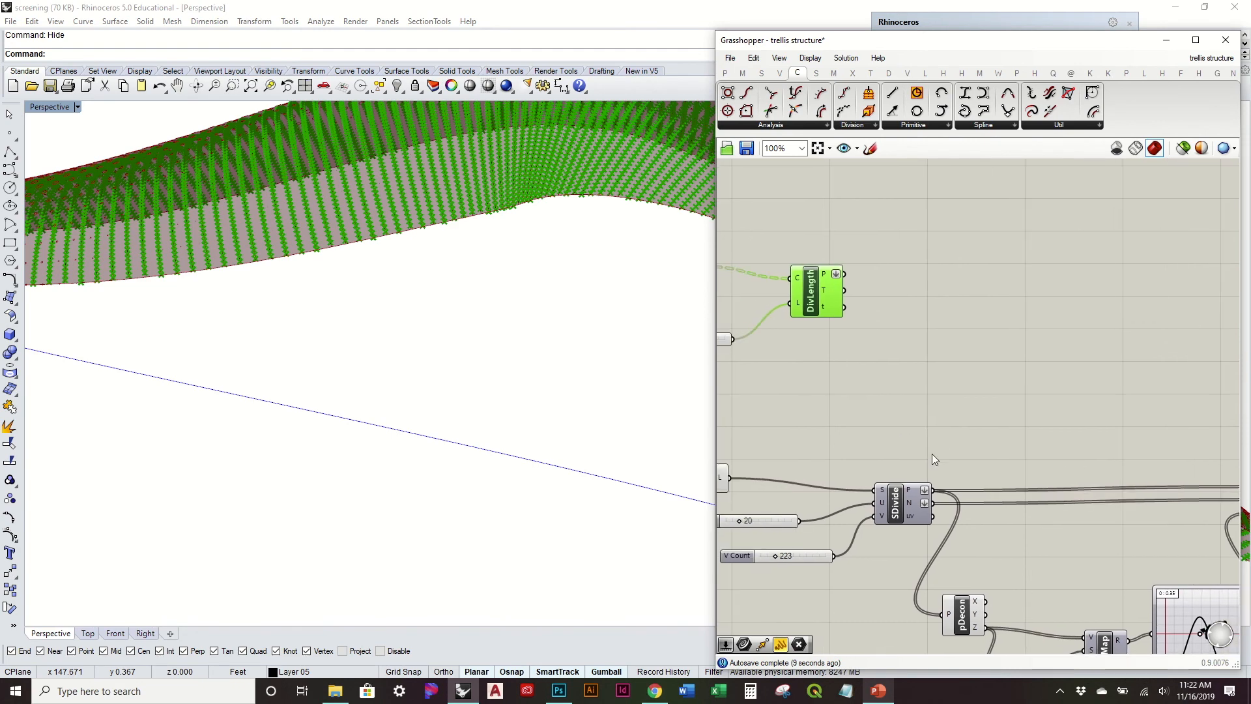
pyautogui.click(878, 383)
pyautogui.moveTo(614, 271); pyautogui.dragTo(615, 354, button='right')
pyautogui.moveTo(900, 353); pyautogui.dragTo(939, 367, button='right')
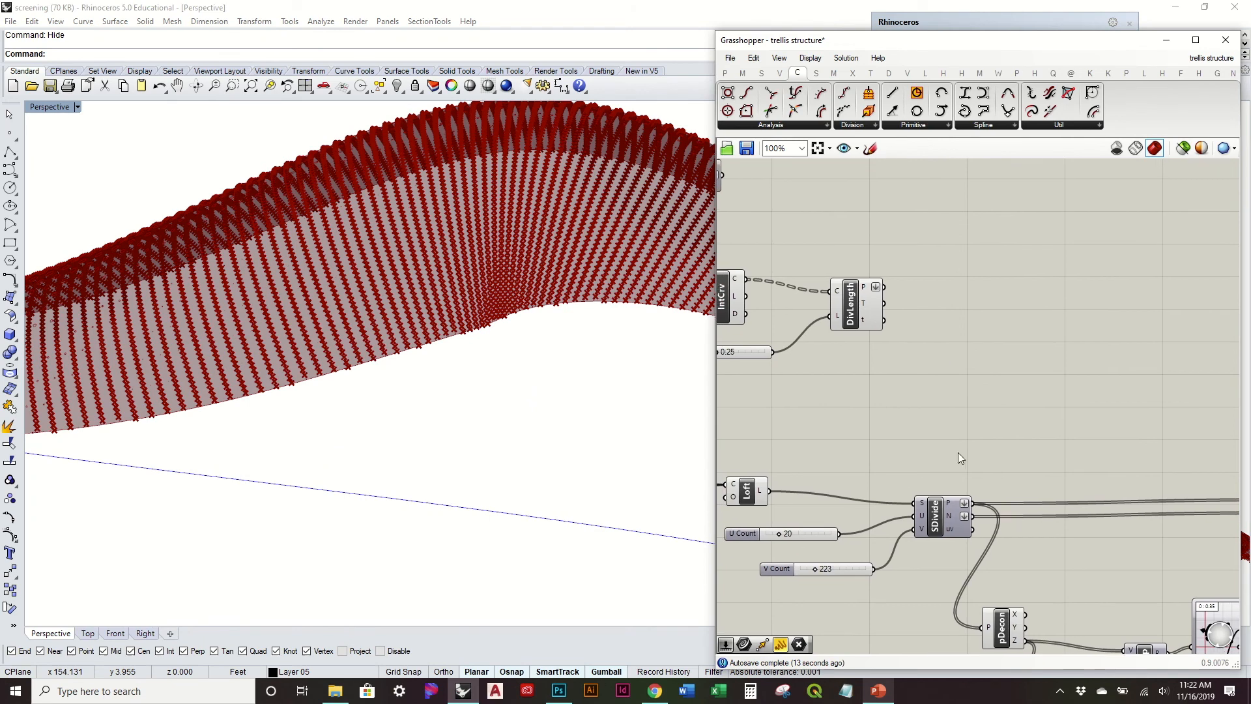
pyautogui.moveTo(953, 513)
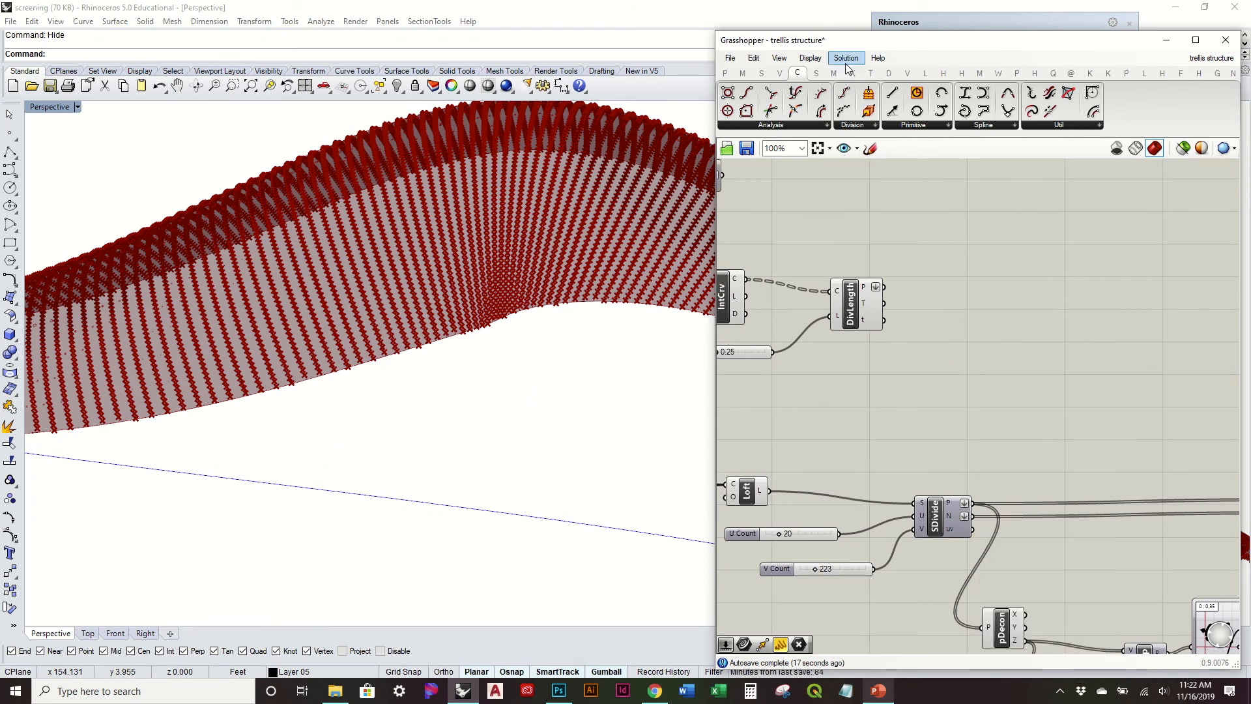
# Step: Add a Surface Closest Point component and feed it the Divide Length points and the Loft surface
pyautogui.click(815, 74)
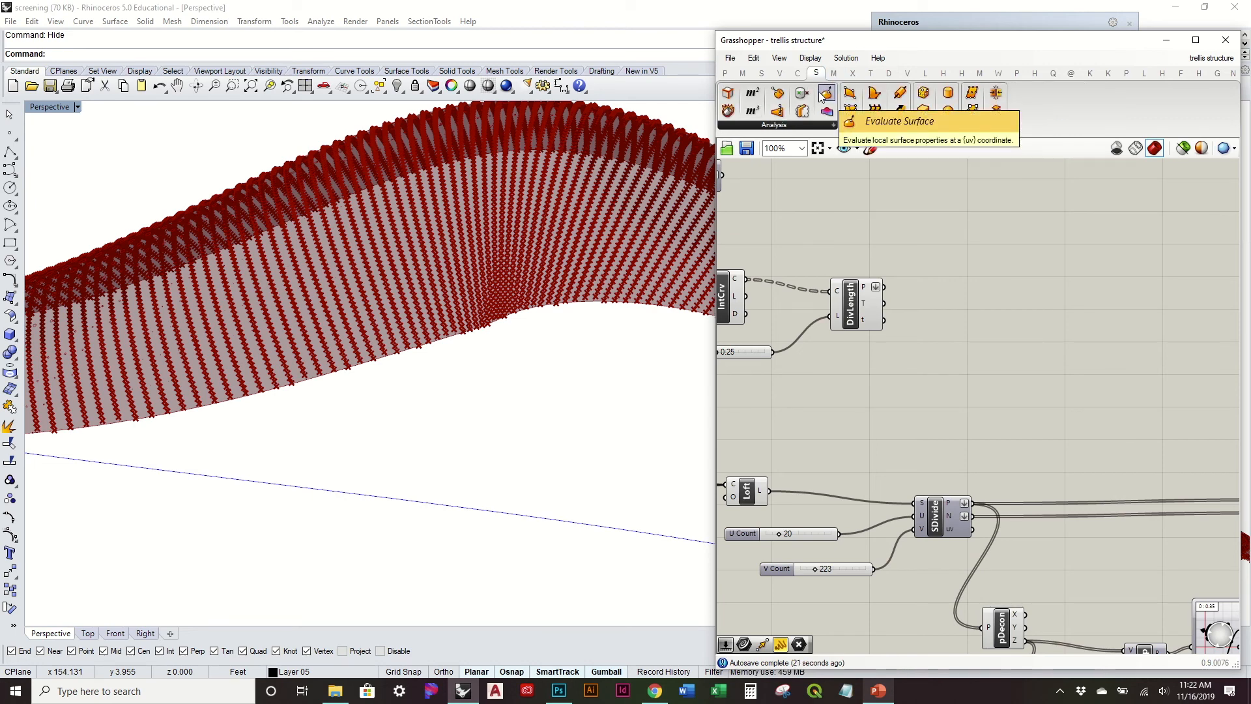
pyautogui.moveTo(779, 123); pyautogui.dragTo(1019, 363)
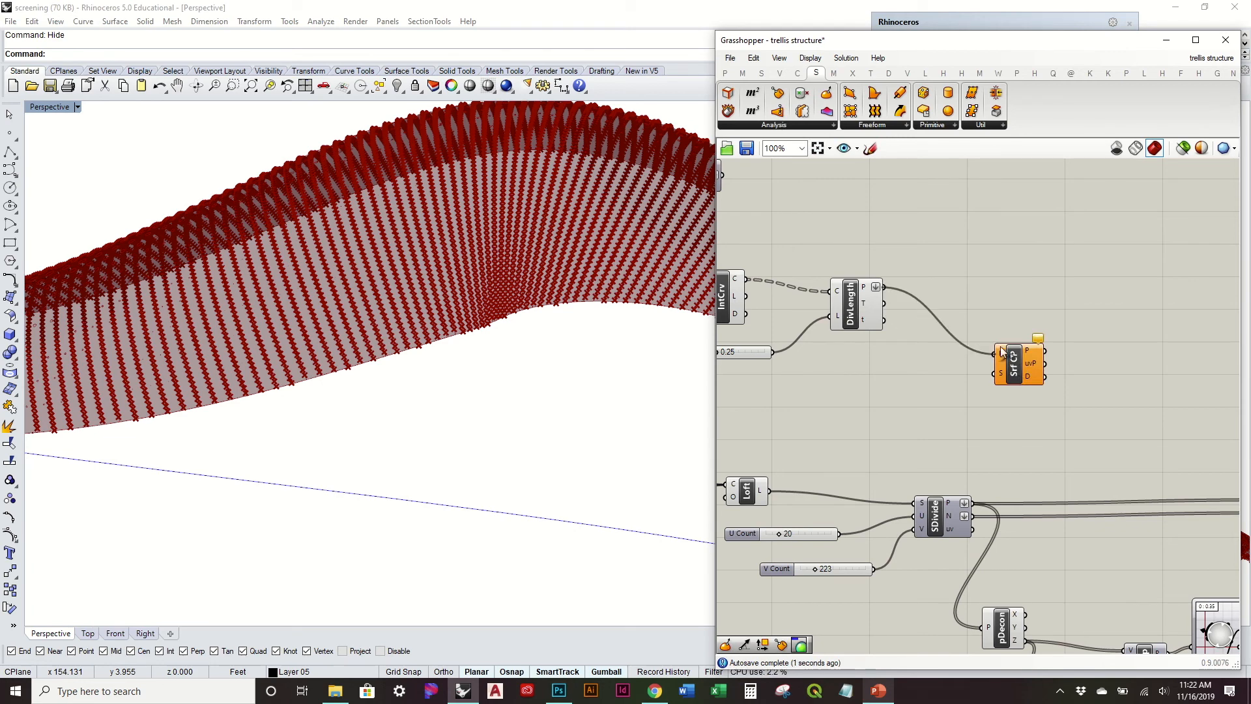
pyautogui.moveTo(1002, 373); pyautogui.dragTo(864, 384, button='right')
pyautogui.click(859, 374)
pyautogui.moveTo(737, 425); pyautogui.dragTo(946, 413, button='right')
pyautogui.click(946, 413)
pyautogui.click(804, 493)
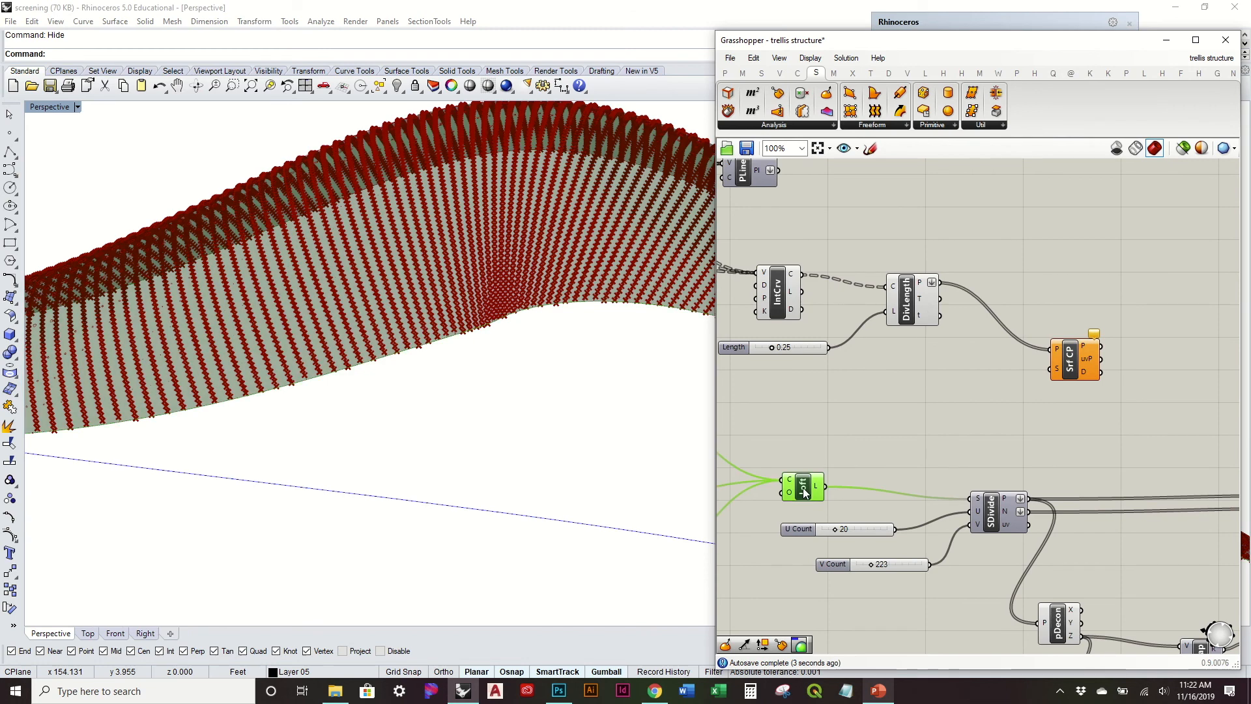
pyautogui.moveTo(826, 487); pyautogui.dragTo(1061, 372)
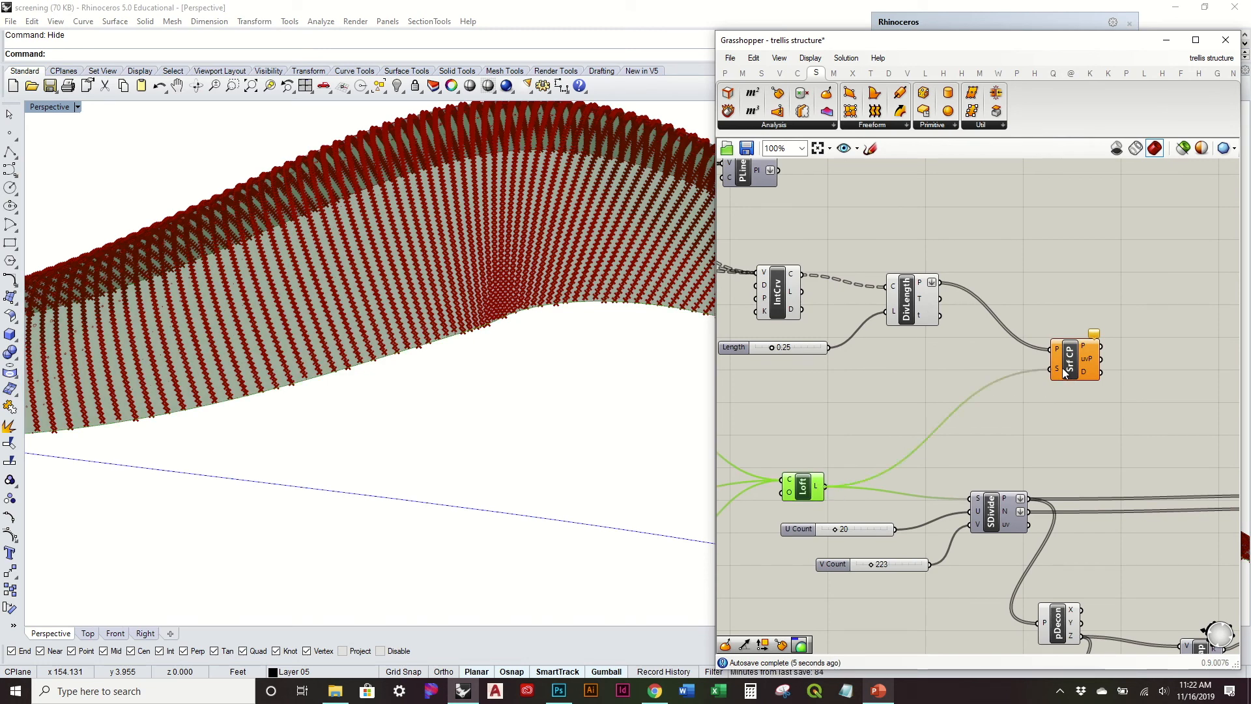
# Step: Add an Evaluate Surface component and feed it the Loft surface and the UV points from Surface Closest Point
pyautogui.moveTo(1086, 363)
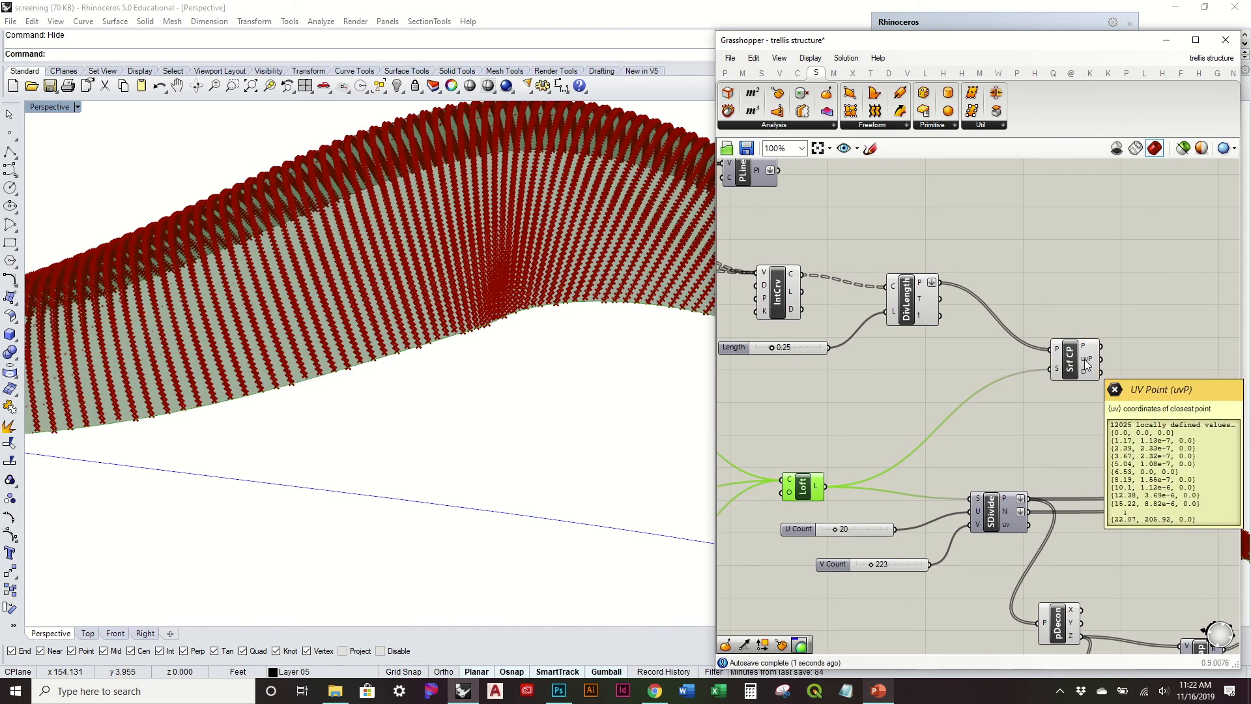
pyautogui.click(1104, 289)
pyautogui.moveTo(1104, 289); pyautogui.dragTo(1009, 309, button='right')
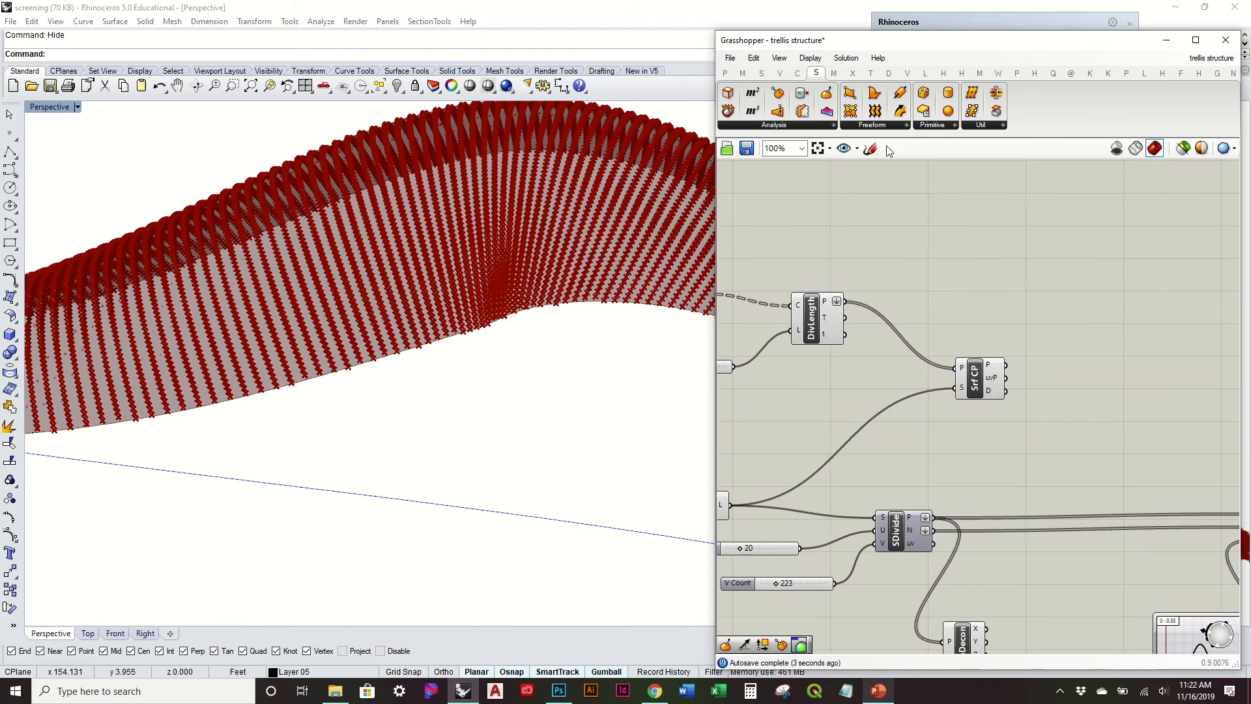
pyautogui.moveTo(834, 94); pyautogui.dragTo(1064, 335)
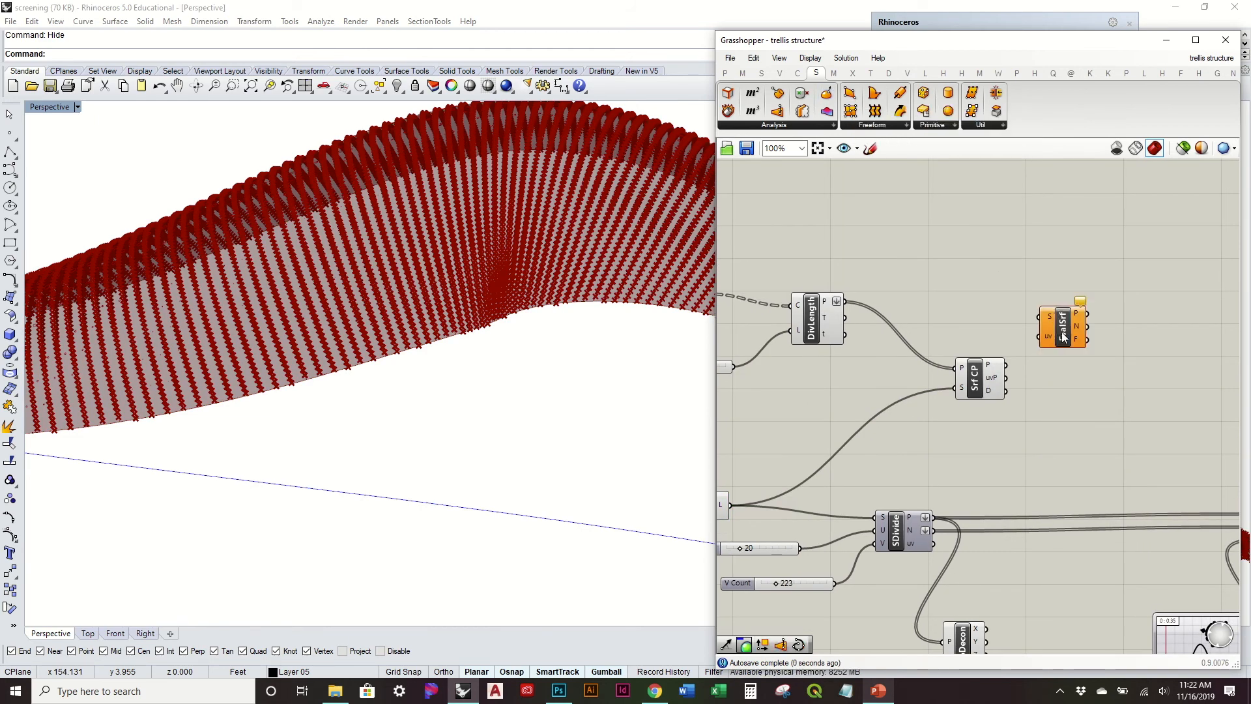
pyautogui.moveTo(816, 456); pyautogui.dragTo(1040, 338)
# Step: Turn off the preview of the Divide Length, Surface Closest Point and Evaluate Surface components
pyautogui.moveTo(1012, 431); pyautogui.dragTo(815, 290)
pyautogui.middleClick(820, 290)
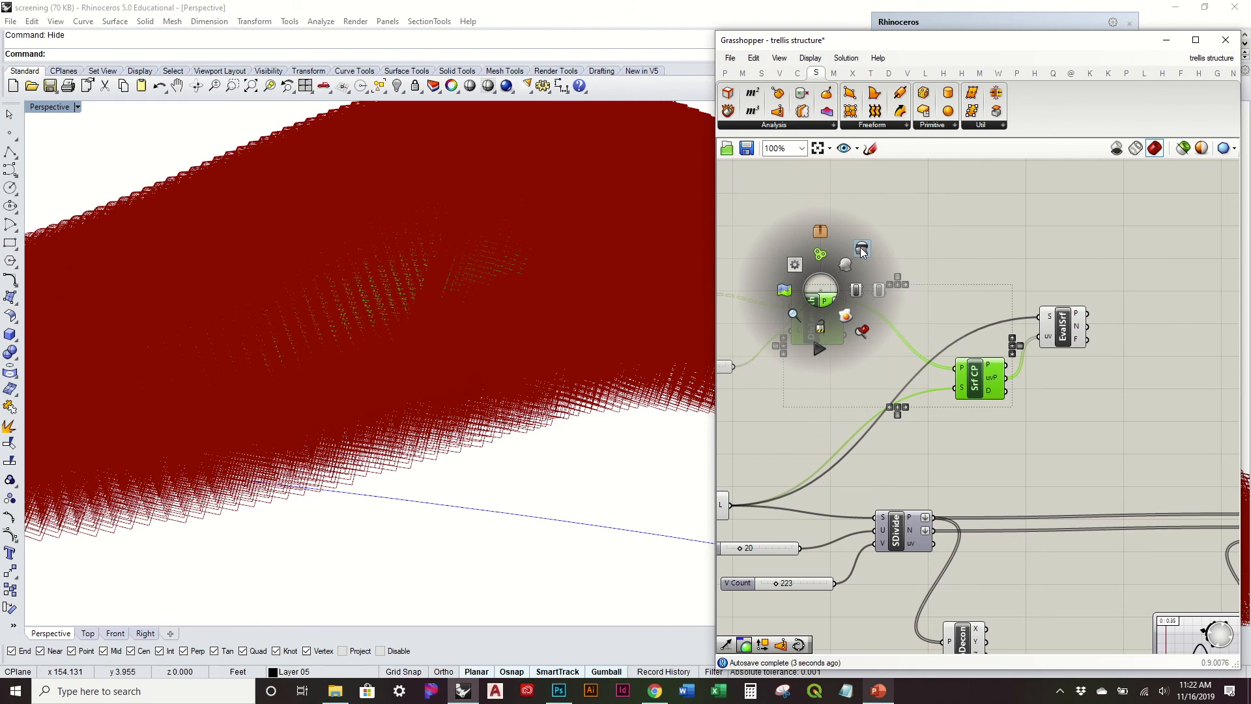
pyautogui.click(860, 249)
pyautogui.moveTo(852, 452); pyautogui.dragTo(1033, 408, button='right')
pyautogui.click(1033, 408)
pyautogui.moveTo(962, 384); pyautogui.dragTo(842, 392, button='right')
pyautogui.click(1127, 291)
pyautogui.rightClick(1127, 292)
pyautogui.click(1161, 317)
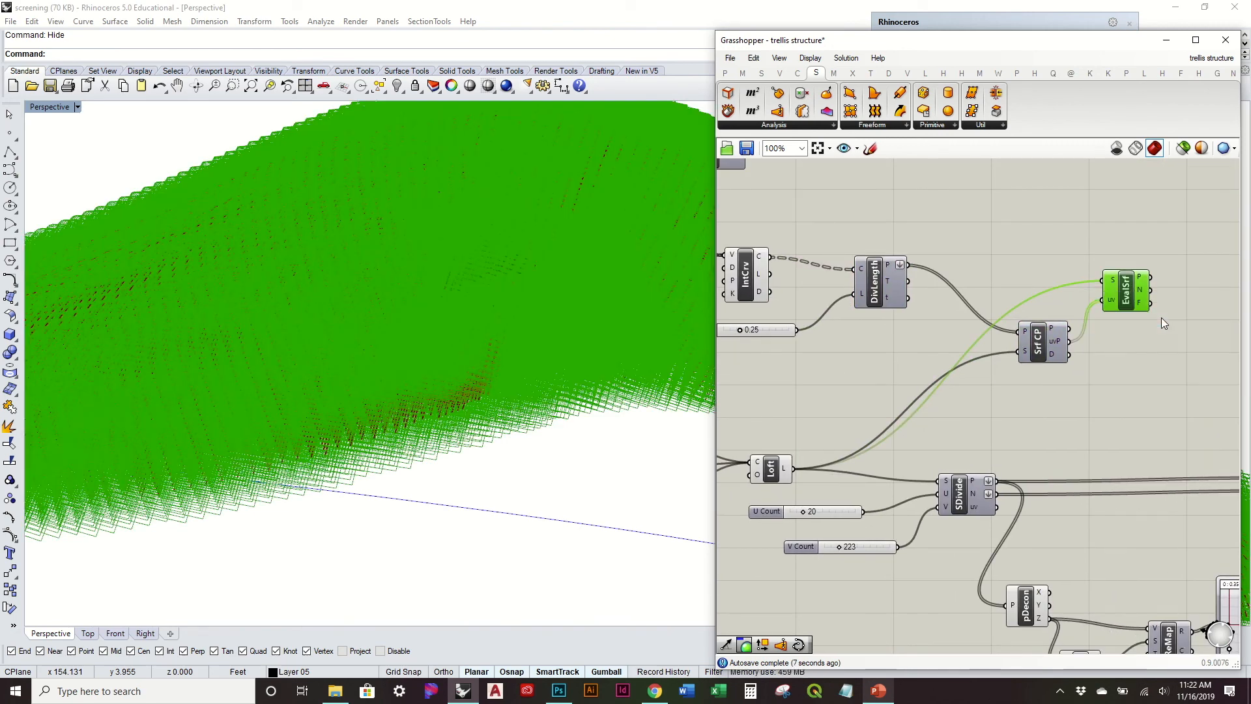
# Step: Lower Evaluate Surface on the canvas and delete the Divide Surface component with its U Count and V Count sliders
pyautogui.moveTo(1127, 293); pyautogui.dragTo(1132, 388)
pyautogui.moveTo(905, 518); pyautogui.dragTo(870, 483, button='right')
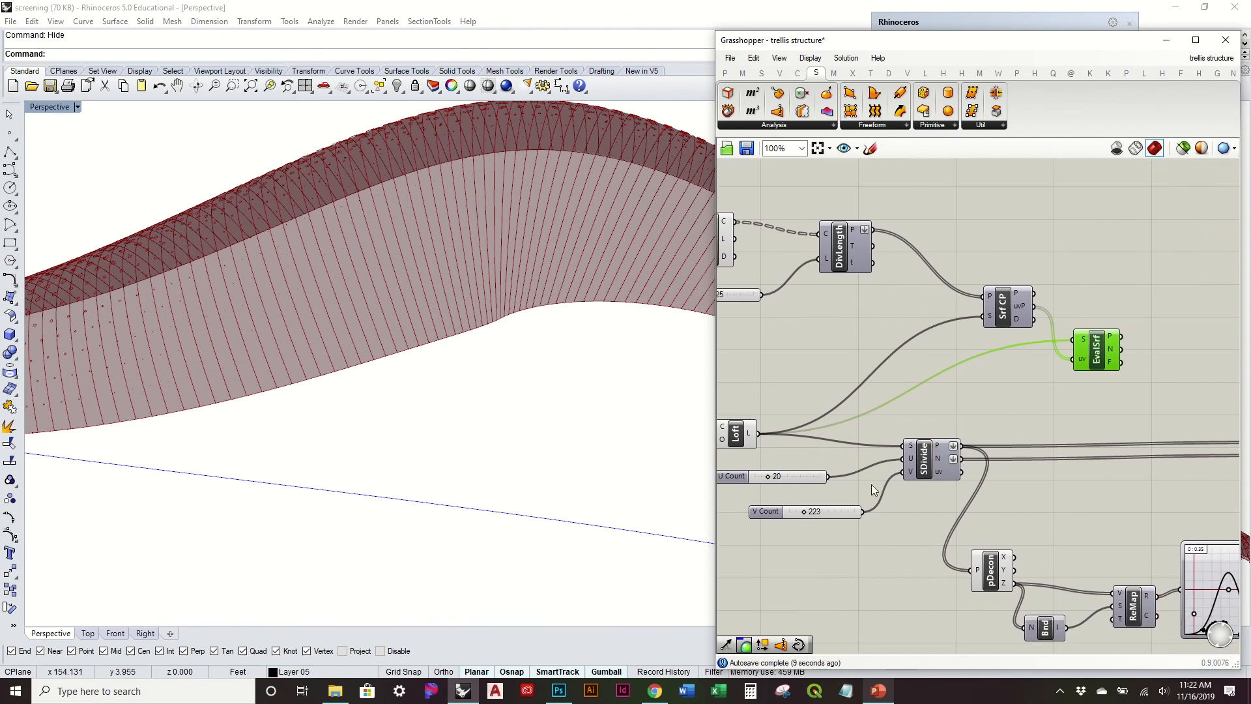
pyautogui.moveTo(928, 557); pyautogui.dragTo(818, 426)
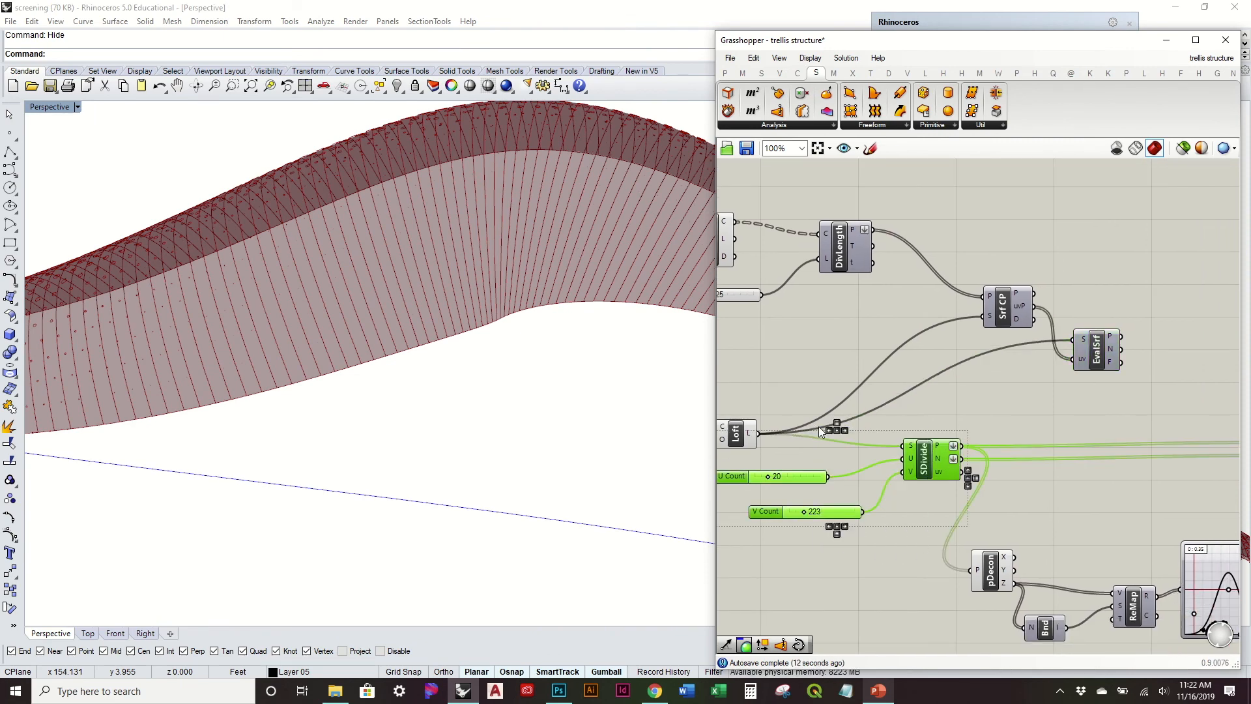
pyautogui.press('Delete')
# Step: Connect the Evaluate Surface points to Deconstruct Point and the Circle's centre input, and its normals to the Circle's normal input
pyautogui.moveTo(1074, 436); pyautogui.dragTo(931, 409, button='right')
pyautogui.moveTo(942, 336); pyautogui.dragTo(831, 542)
pyautogui.moveTo(953, 347); pyautogui.dragTo(1140, 431)
pyautogui.moveTo(612, 388); pyautogui.dragTo(572, 409, button='right')
pyautogui.scroll(3, 628, 318)
pyautogui.scroll(-11, 628, 318)
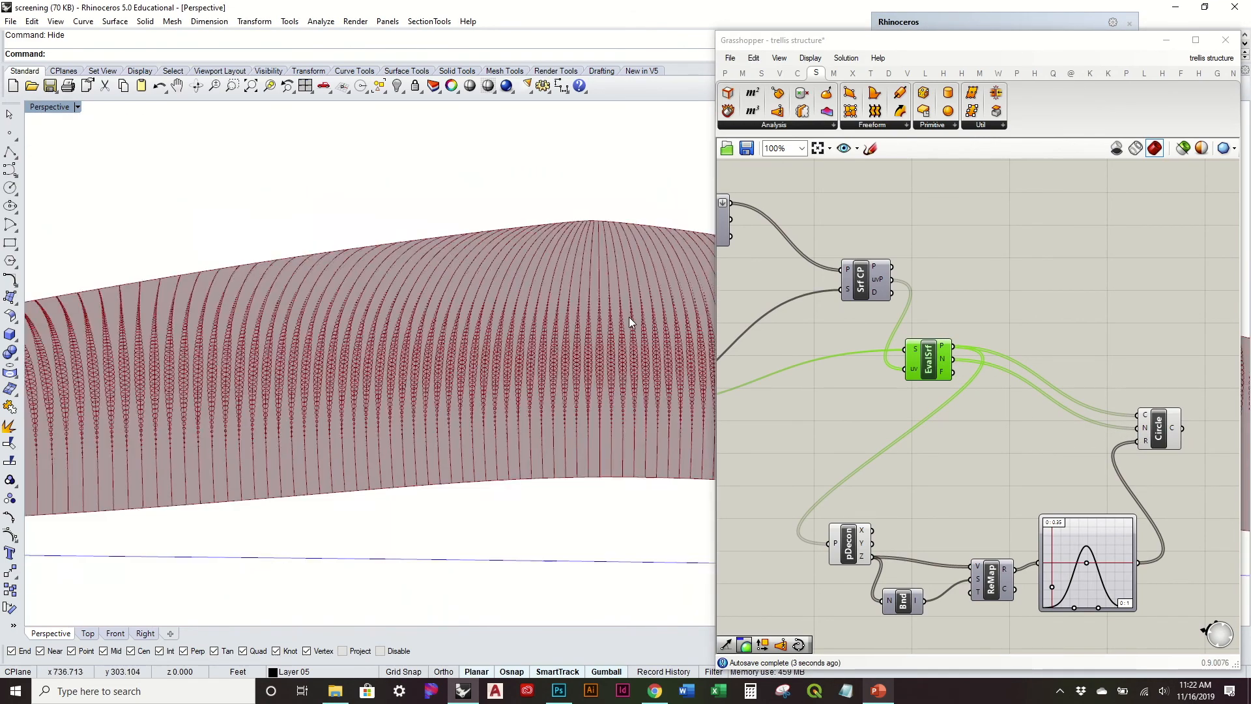
pyautogui.scroll(5, 579, 337)
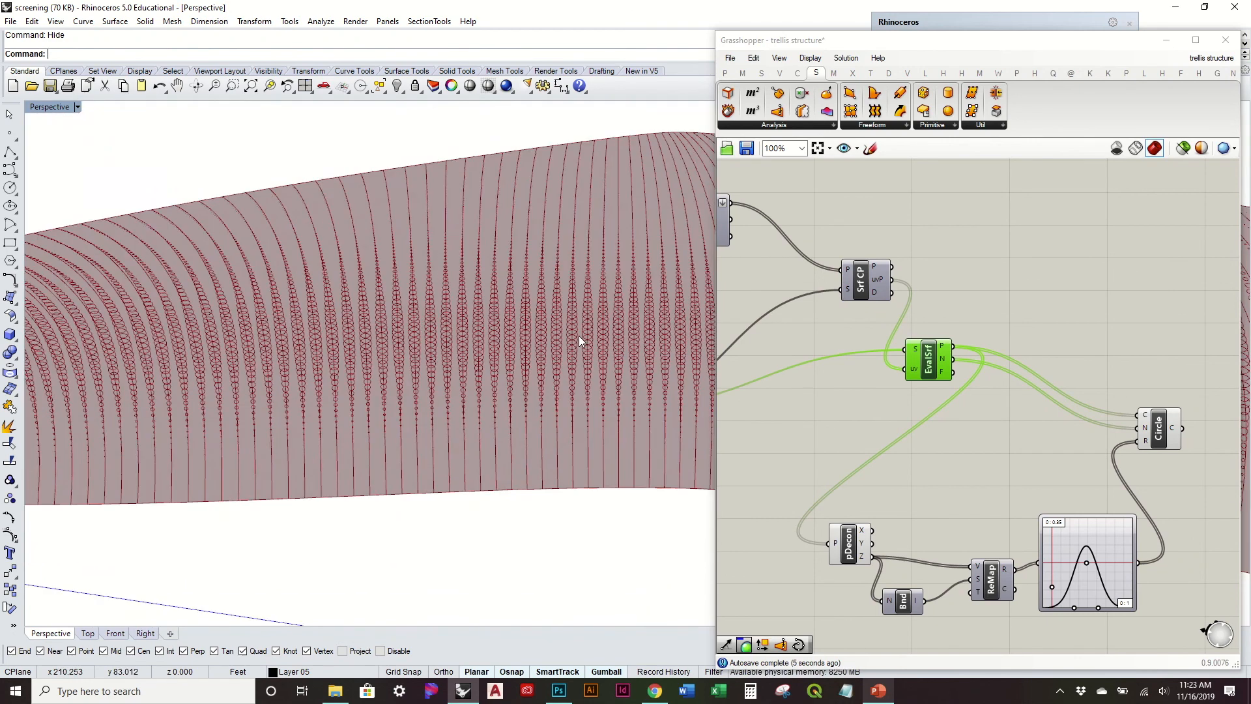
# Step: Reposition the Evaluate Surface and Surface Closest Point components to tidy the wiring ahead of the Circle
pyautogui.moveTo(871, 447); pyautogui.dragTo(976, 389, button='right')
pyautogui.moveTo(967, 328); pyautogui.dragTo(924, 363)
pyautogui.moveTo(913, 234); pyautogui.dragTo(835, 268)
pyautogui.moveTo(1018, 414); pyautogui.dragTo(972, 380, button='right')
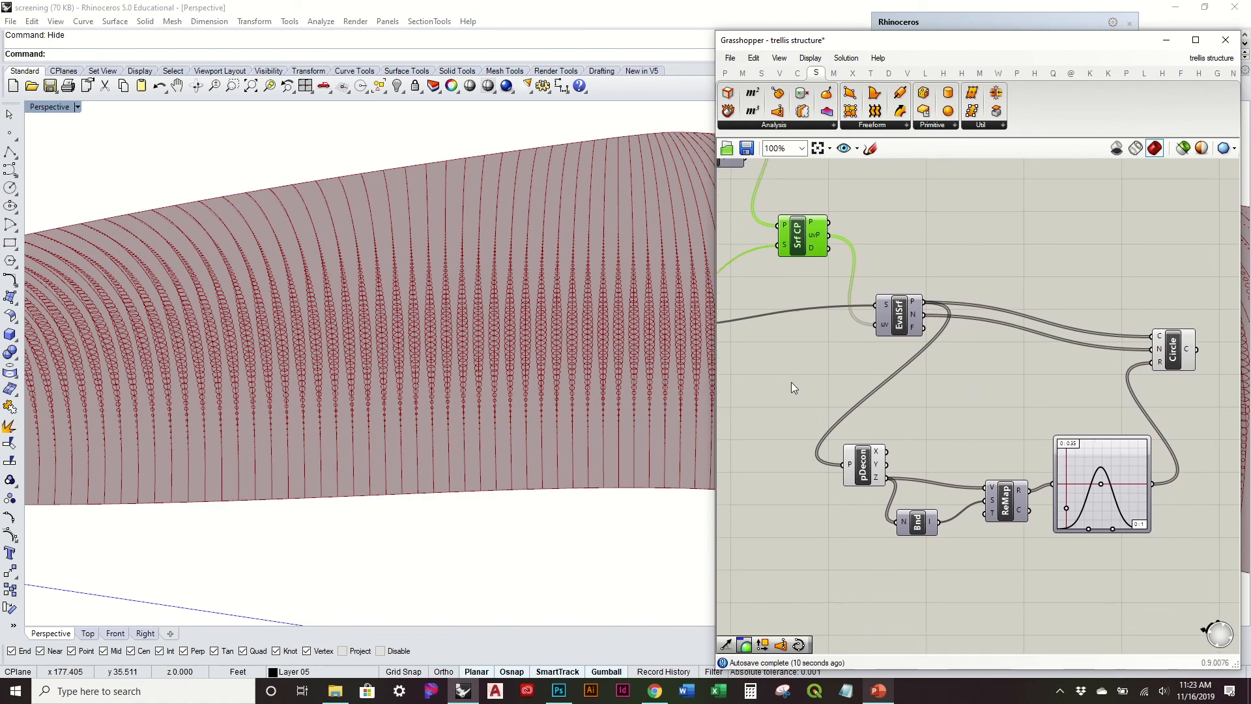
# Step: Set the Divide Length component's length slider to 0.54 to space the circles farther apart along the ribs
pyautogui.scroll(-6, 503, 358)
pyautogui.moveTo(442, 326); pyautogui.dragTo(480, 278, button='right')
pyautogui.scroll(5, 633, 403)
pyautogui.scroll(2, 632, 402)
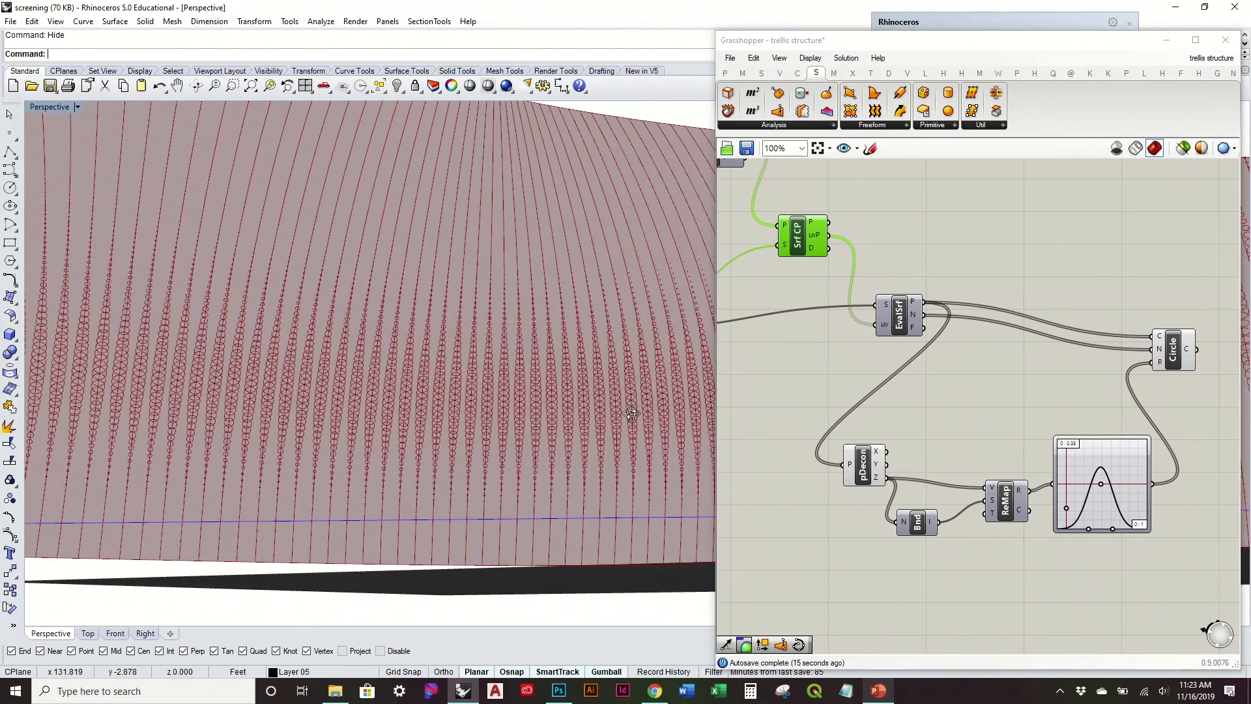
pyautogui.moveTo(632, 402); pyautogui.dragTo(633, 362, button='right')
pyautogui.moveTo(1137, 469); pyautogui.dragTo(1103, 425, button='right')
pyautogui.scroll(-4, 1101, 380)
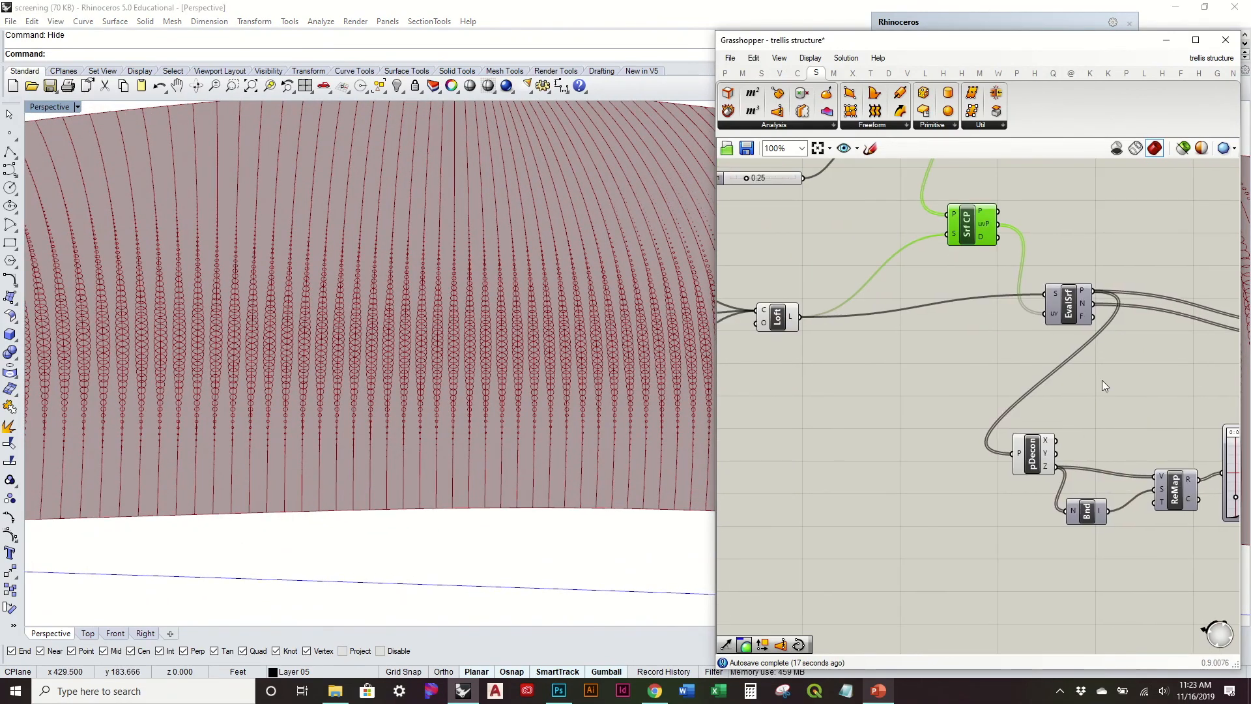
pyautogui.moveTo(920, 381); pyautogui.dragTo(1085, 407, button='right')
pyautogui.moveTo(866, 348)
pyautogui.mouseDown(button='right')
pyautogui.moveTo(884, 348)
pyautogui.moveTo(874, 354)
pyautogui.mouseUp(button='right')
pyautogui.scroll(8, 1014, 330)
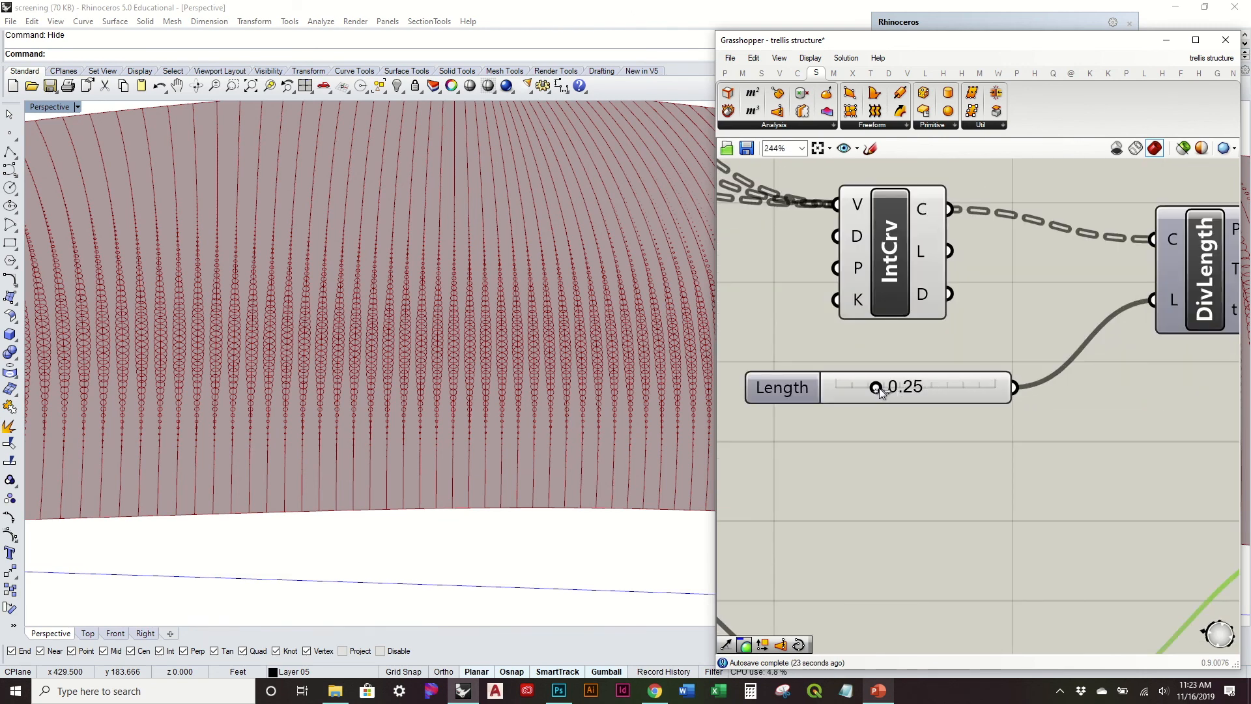
pyautogui.moveTo(893, 389); pyautogui.dragTo(931, 391)
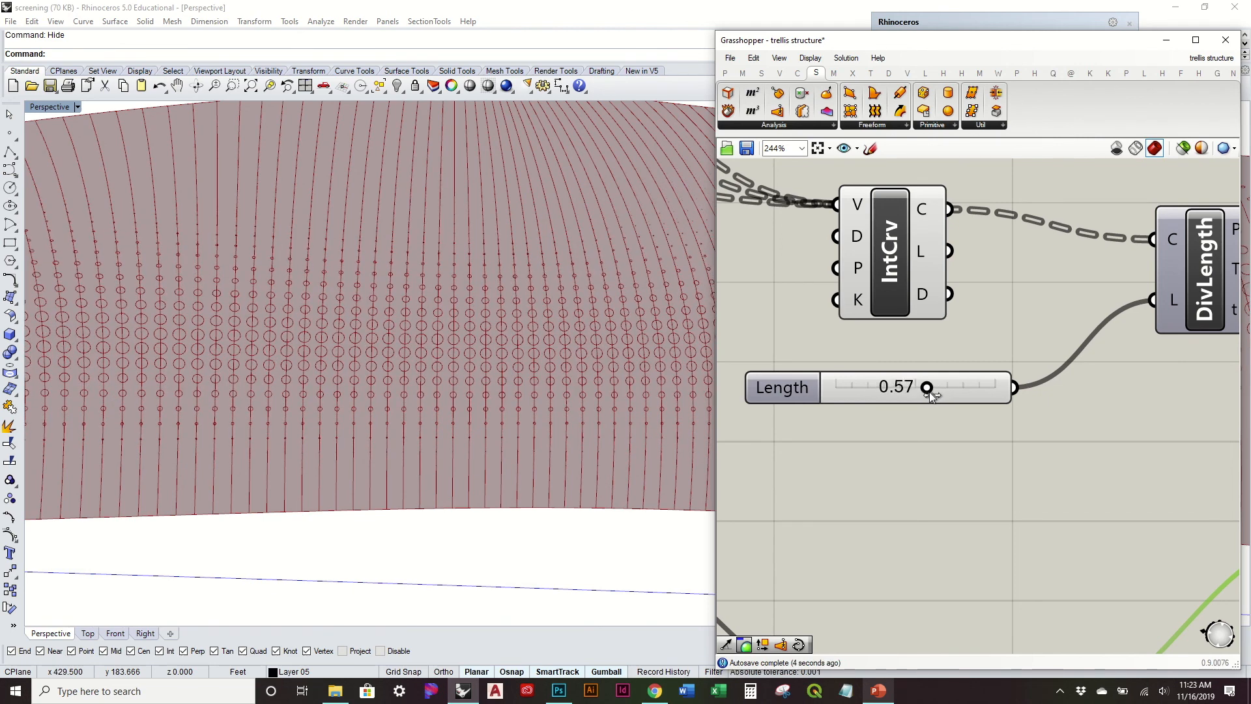
pyautogui.moveTo(928, 393); pyautogui.dragTo(922, 391)
# Step: Examine the spacing of the circles along the rib curves up close and along the whole surface
pyautogui.scroll(-5, 620, 343)
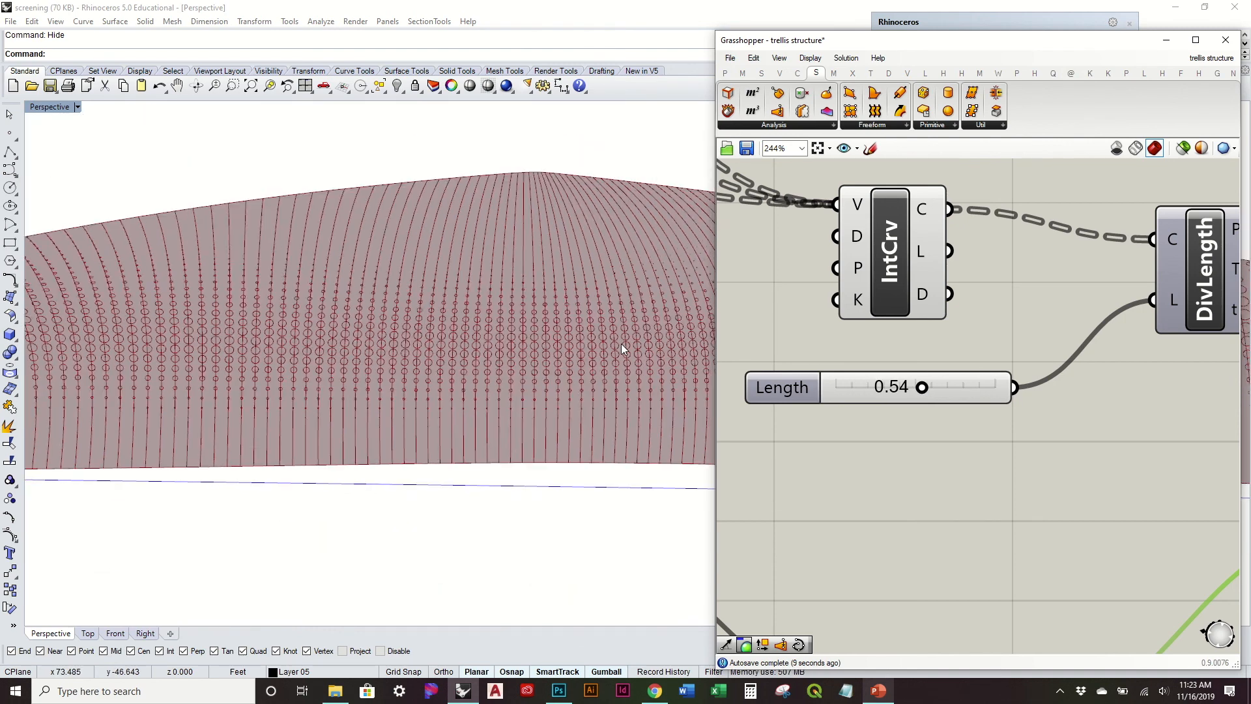
pyautogui.moveTo(621, 343)
pyautogui.mouseDown(button='right')
pyautogui.moveTo(628, 324)
pyautogui.moveTo(612, 296)
pyautogui.moveTo(616, 334)
pyautogui.mouseUp(button='right')
pyautogui.scroll(3, 617, 333)
pyautogui.scroll(2, 617, 333)
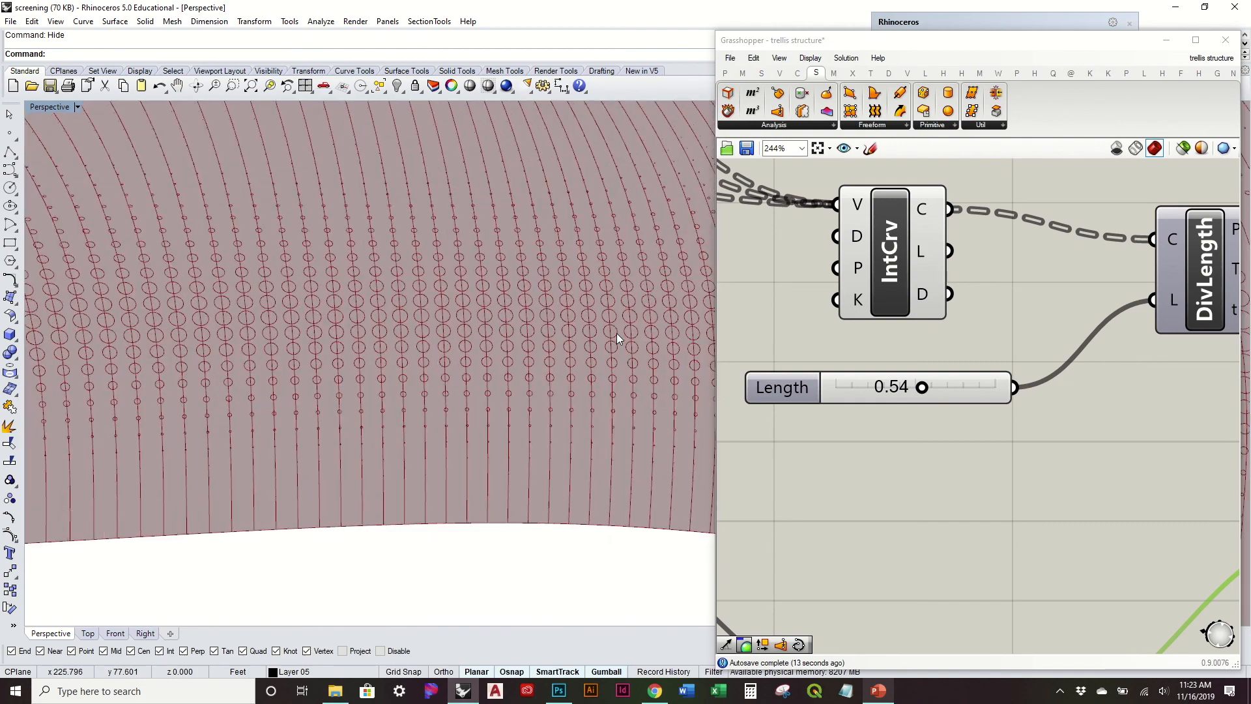
pyautogui.scroll(-1, 581, 323)
pyautogui.moveTo(581, 323); pyautogui.dragTo(393, 327, button='right')
pyautogui.scroll(-2, 392, 327)
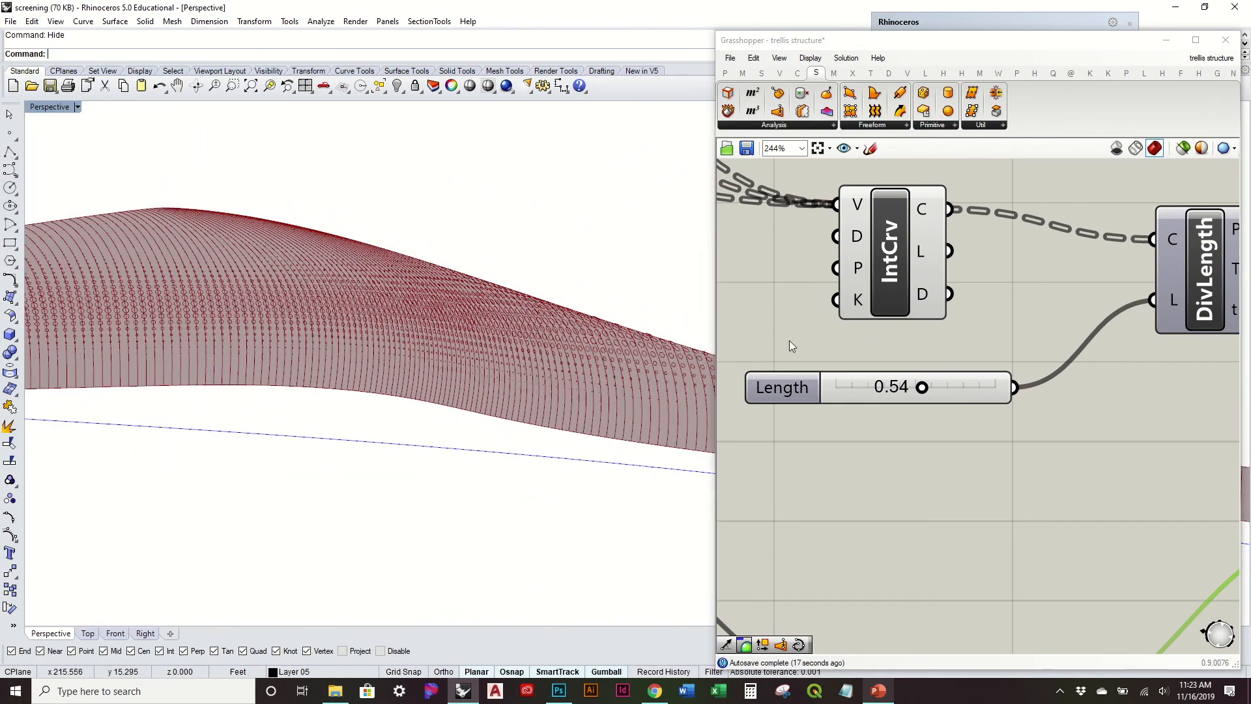
# Step: Turn off the preview of the rib Interpolate component feeding Divide Length
pyautogui.scroll(-3, 789, 340)
pyautogui.click(883, 284)
pyautogui.rightClick(886, 286)
pyautogui.click(929, 318)
# Step: Move the Circle component farther from the Graph Mapper on the canvas and clear the selection
pyautogui.moveTo(521, 365); pyautogui.dragTo(561, 404, button='right')
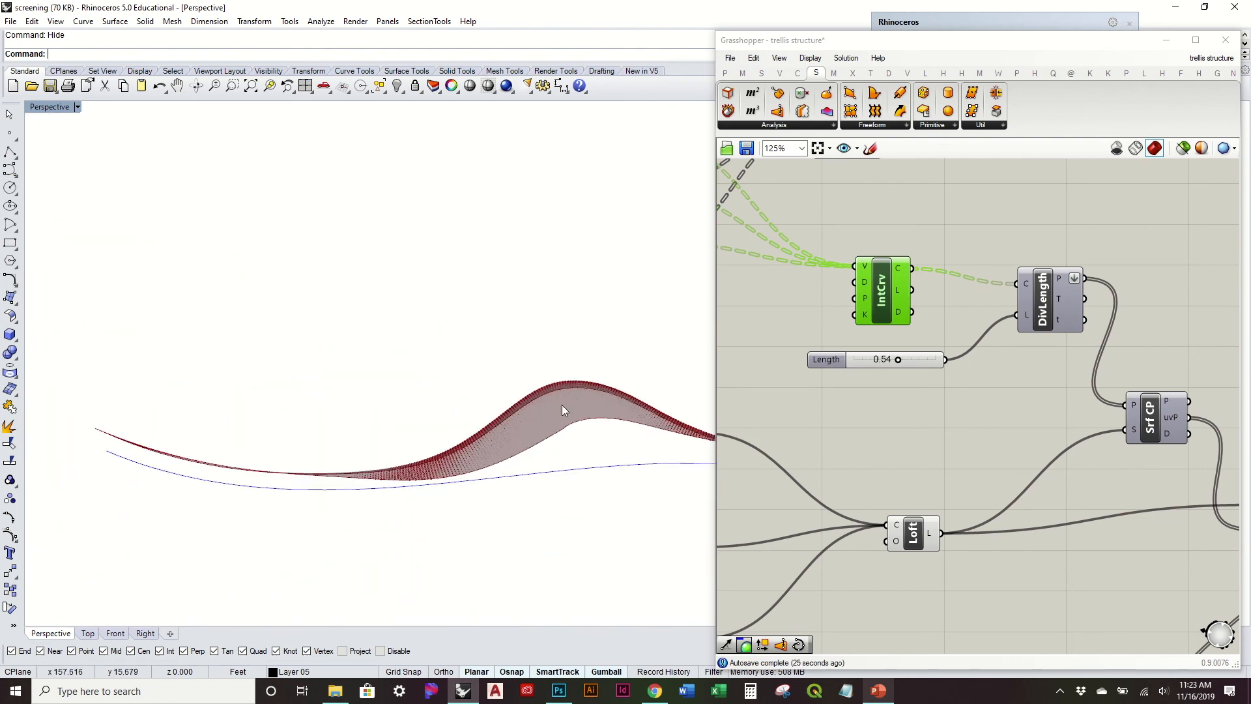
pyautogui.scroll(10, 468, 468)
pyautogui.scroll(-5, 466, 467)
pyautogui.moveTo(466, 467); pyautogui.dragTo(413, 339, button='right')
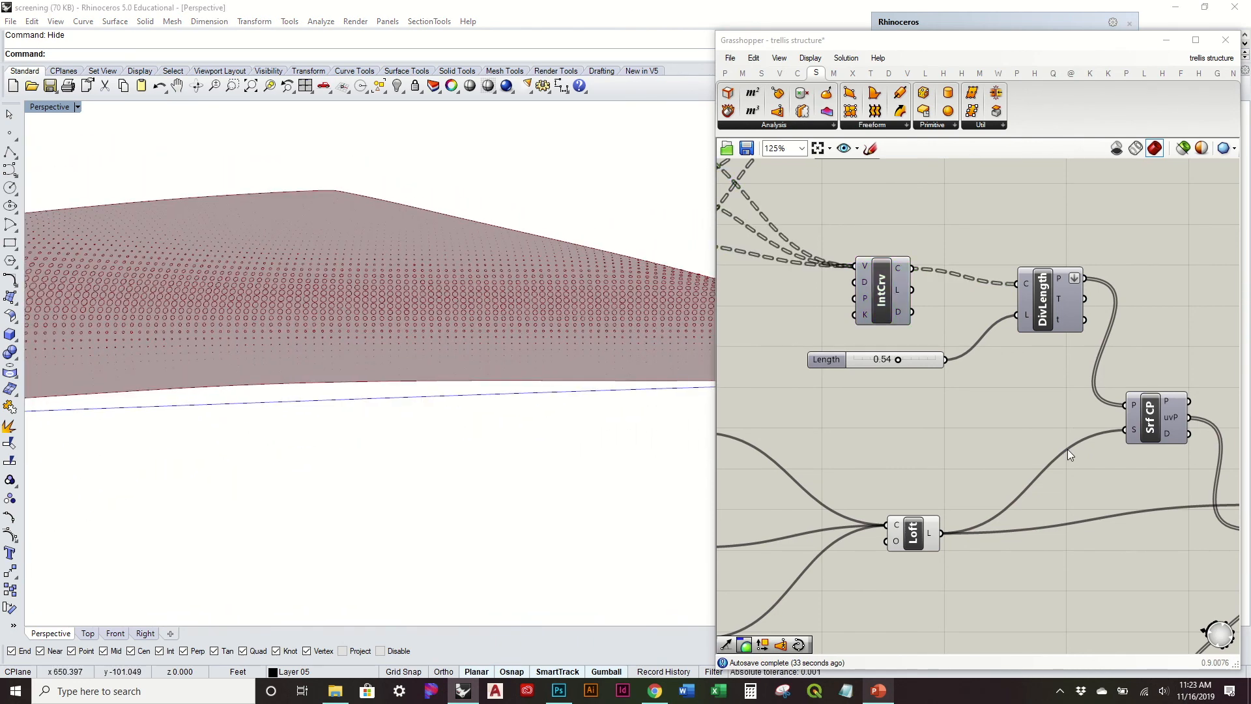
pyautogui.moveTo(1068, 449); pyautogui.dragTo(826, 404, button='right')
pyautogui.moveTo(1069, 371); pyautogui.dragTo(858, 296, button='right')
pyautogui.moveTo(506, 287); pyautogui.dragTo(409, 455, button='right')
pyautogui.moveTo(1165, 408); pyautogui.dragTo(962, 343, button='right')
pyautogui.moveTo(958, 379); pyautogui.dragTo(1006, 367)
pyautogui.click(775, 402)
# Step: Examine the graduated circle pattern over the lofted surface from several angles and distances
pyautogui.moveTo(487, 319); pyautogui.dragTo(477, 357, button='right')
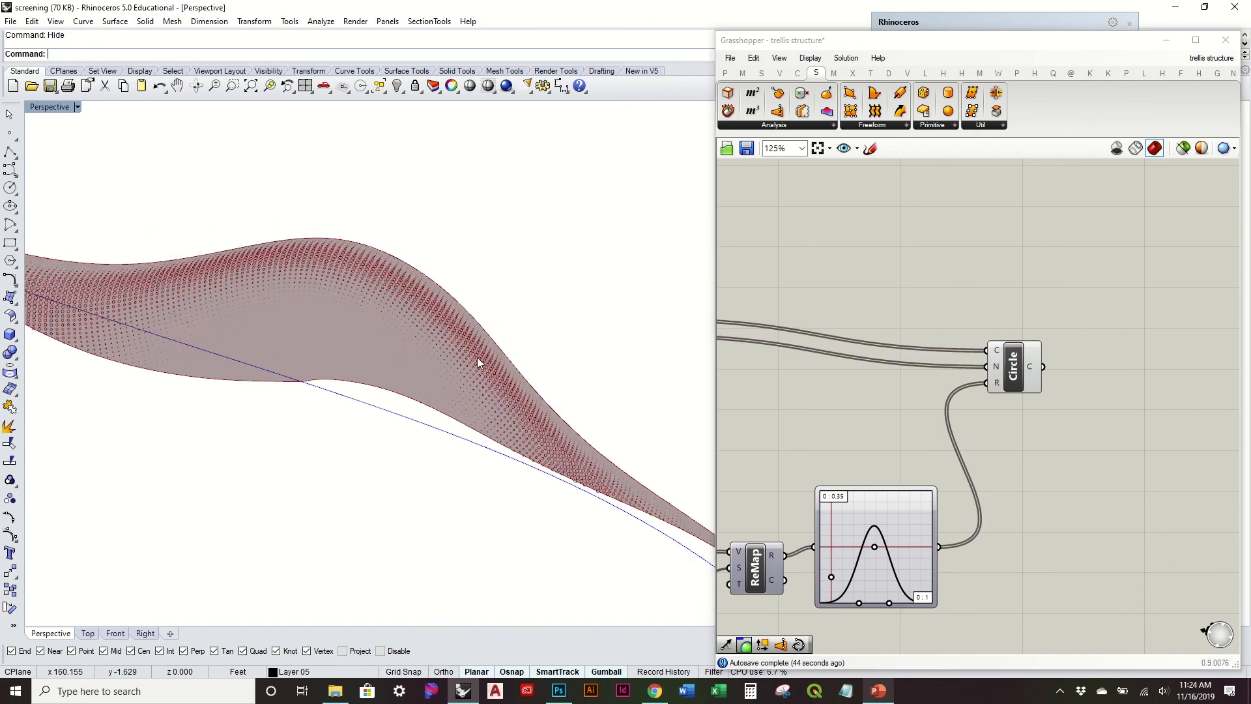
pyautogui.moveTo(466, 424); pyautogui.dragTo(476, 176, button='right')
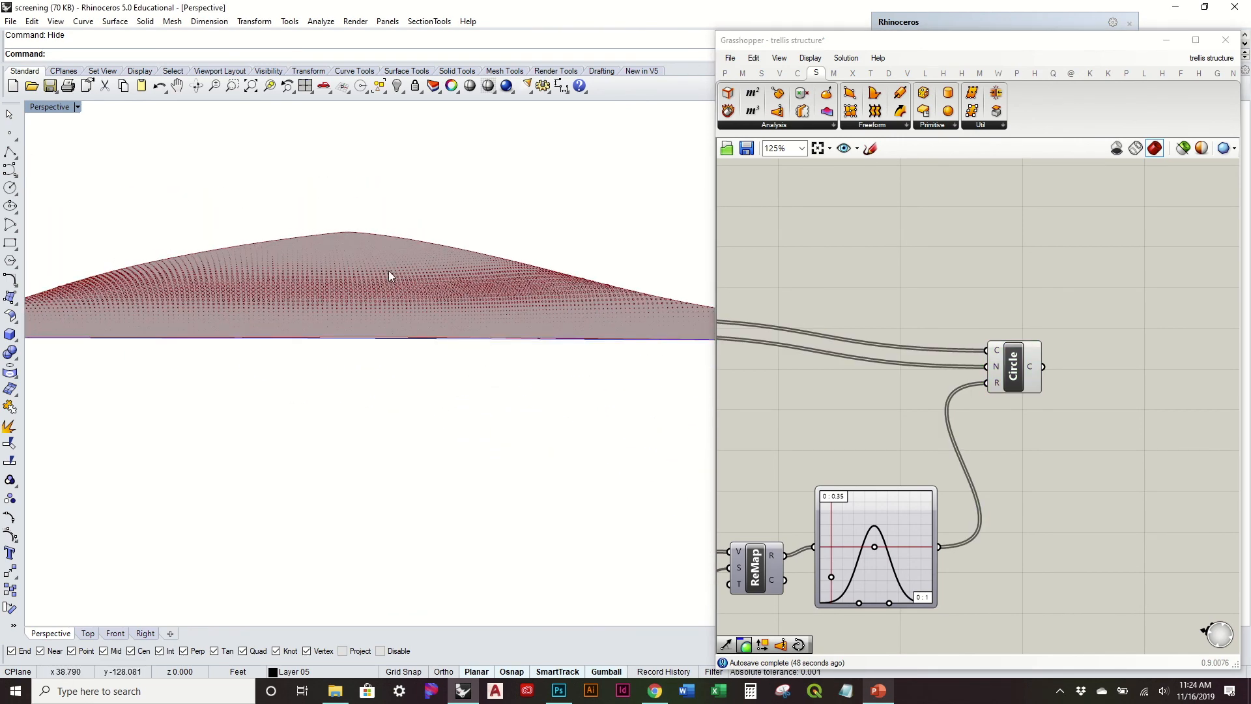
pyautogui.scroll(3, 388, 273)
pyautogui.moveTo(553, 323); pyautogui.dragTo(412, 430, button='right')
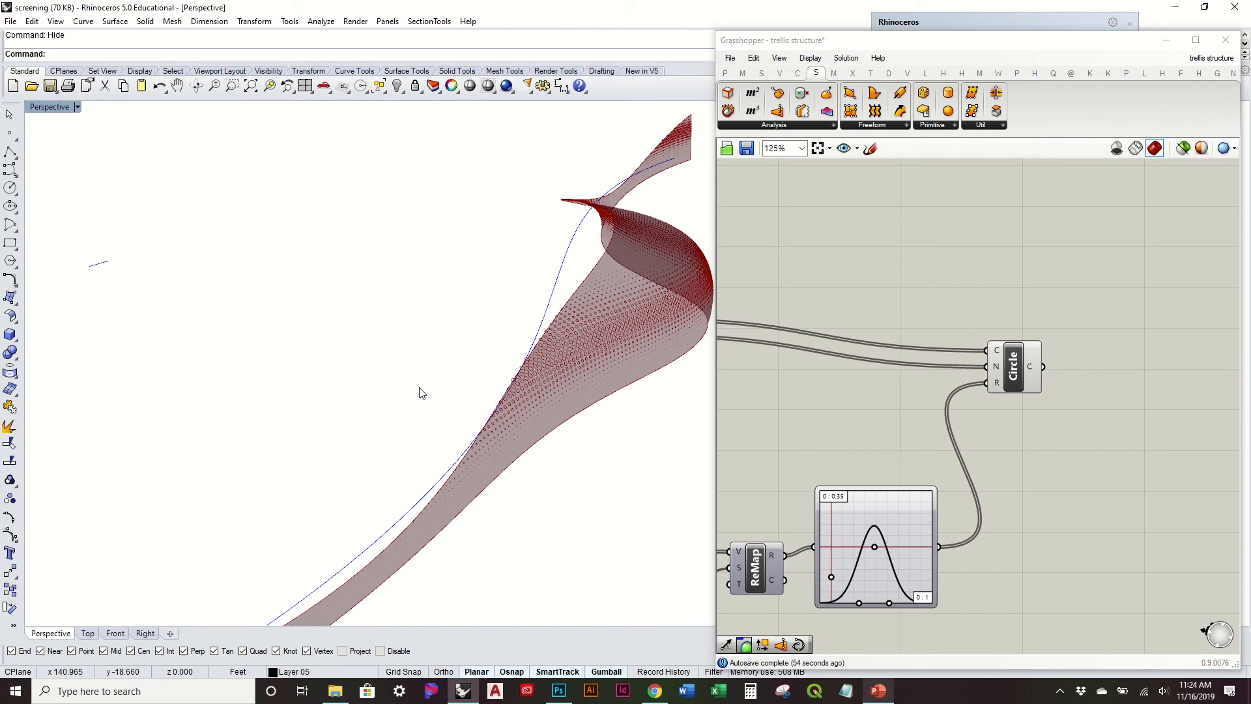
pyautogui.moveTo(241, 376); pyautogui.dragTo(434, 319, button='right')
pyautogui.moveTo(228, 342); pyautogui.dragTo(337, 315, button='right')
pyautogui.scroll(3, 237, 345)
pyautogui.moveTo(390, 226); pyautogui.dragTo(355, 252, button='right')
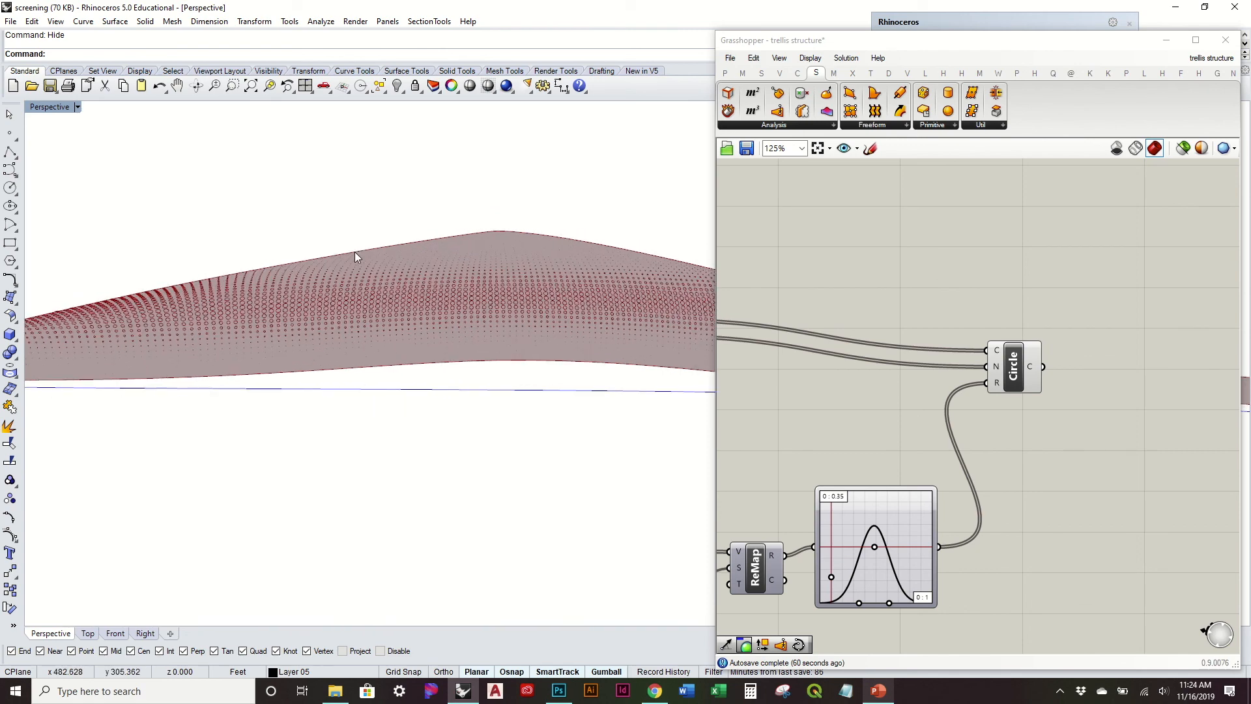